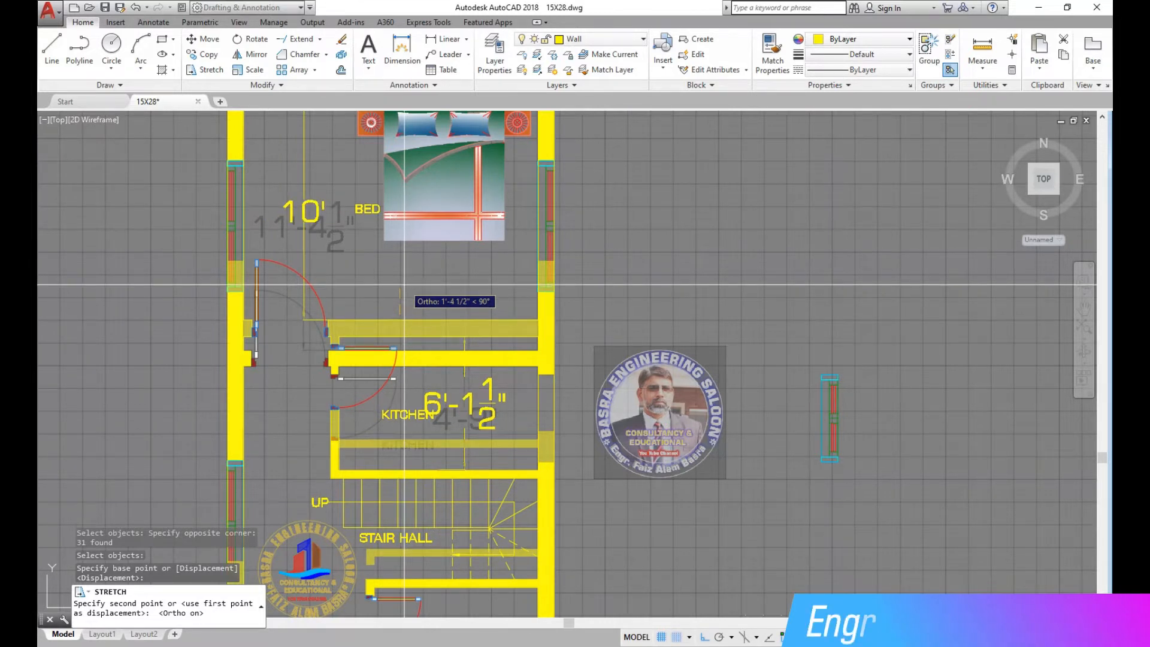
Stretch the wall between the bedroom and kitchen 1'-4 1/2" toward the bedroom.
click(404, 284)
scroll(374, 271, down, 3)
scroll(396, 340, up, 3)
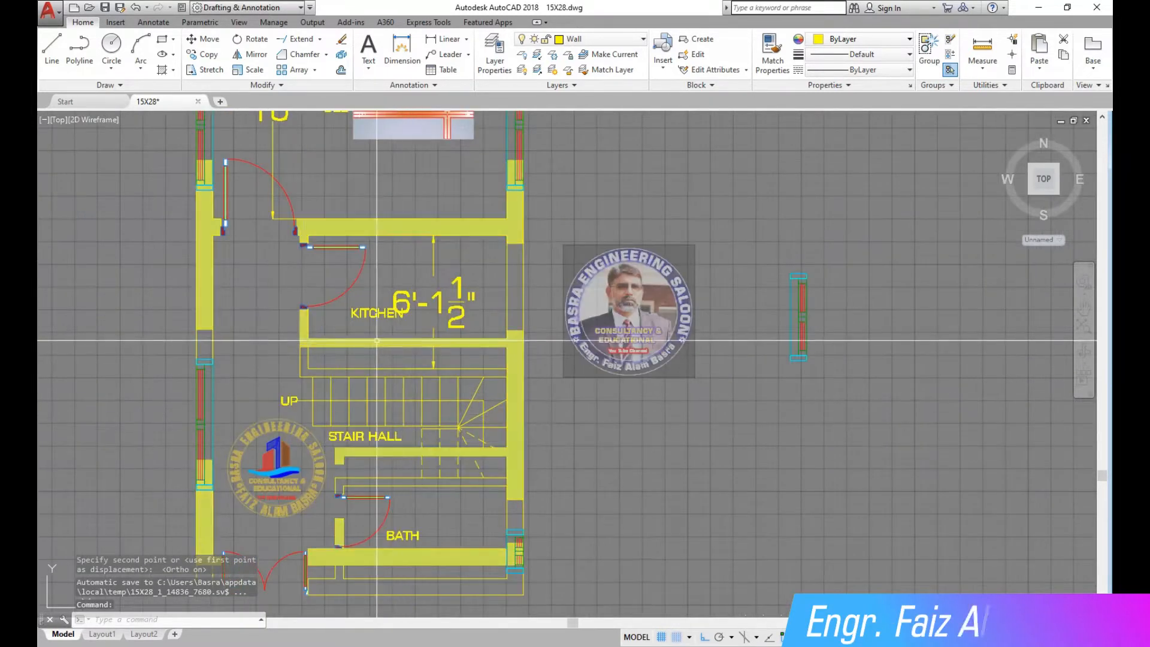
Delete the solid hatch that fills the walls of the floor plan.
scroll(397, 340, down, 3)
scroll(395, 398, up, 3)
scroll(397, 360, down, 2)
scroll(395, 413, up, 2)
click(424, 413)
click(414, 422)
key(Delete)
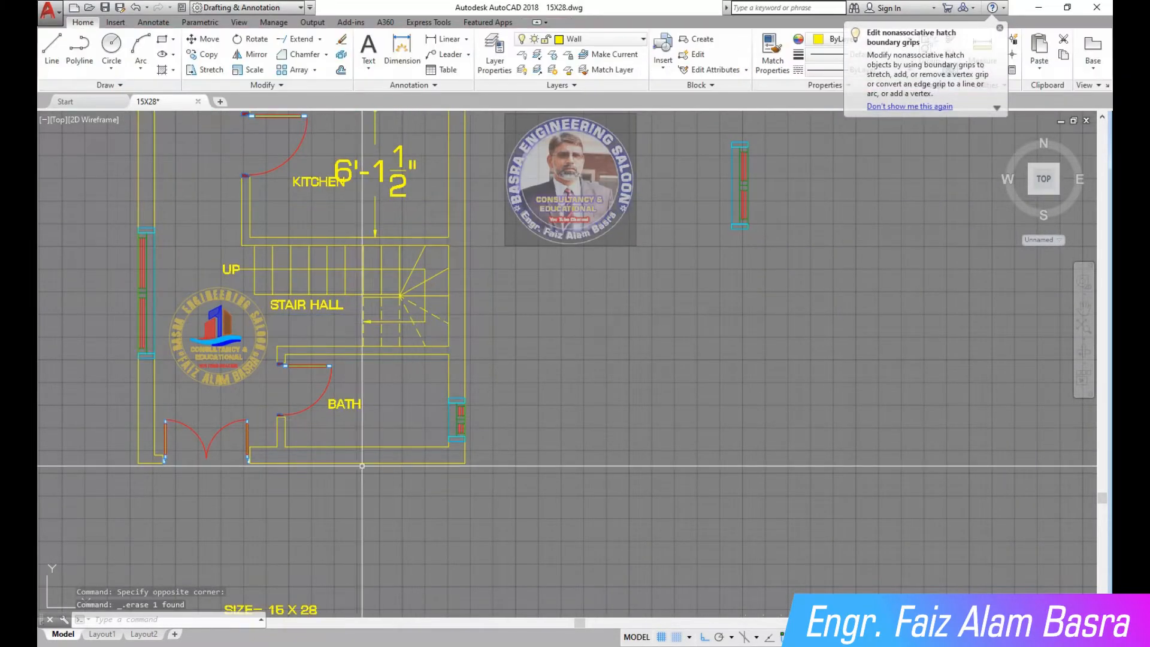
Stretch the wall between the kitchen and stair hall, with the stairs and the bath's upper wall, 1.5" toward the kitchen.
scroll(362, 419, down, 2)
scroll(341, 335, up, 2)
scroll(324, 287, down, 2)
scroll(301, 227, up, 2)
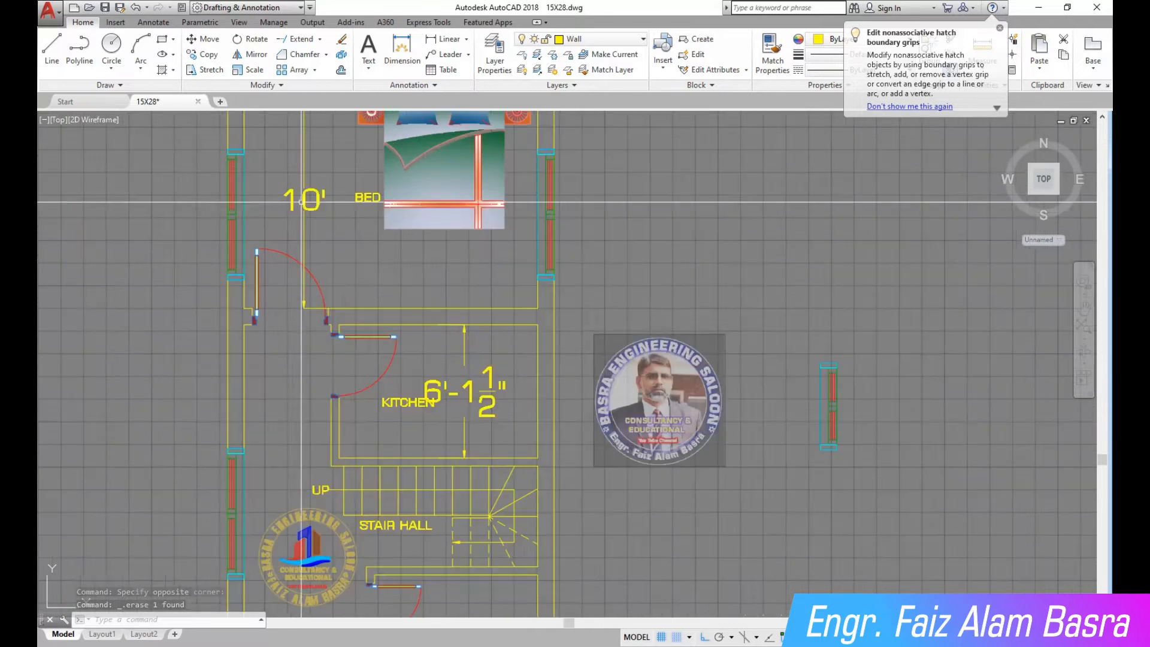
scroll(359, 359, down, 2)
scroll(412, 473, up, 2)
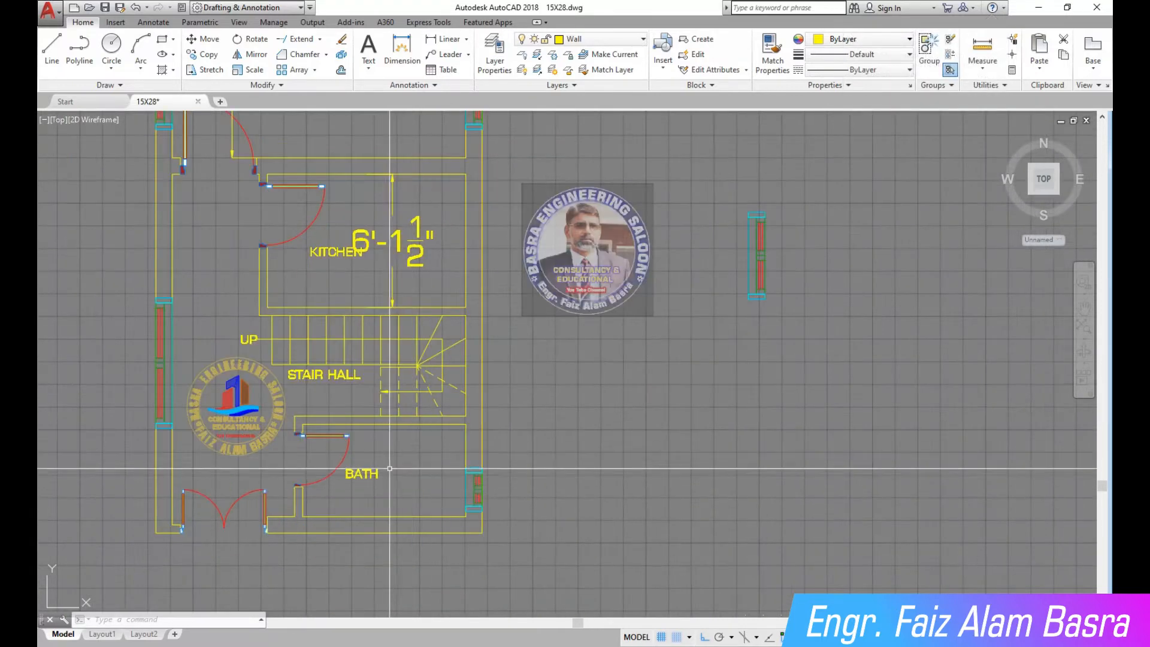
scroll(242, 206, up, 2)
scroll(240, 233, down, 2)
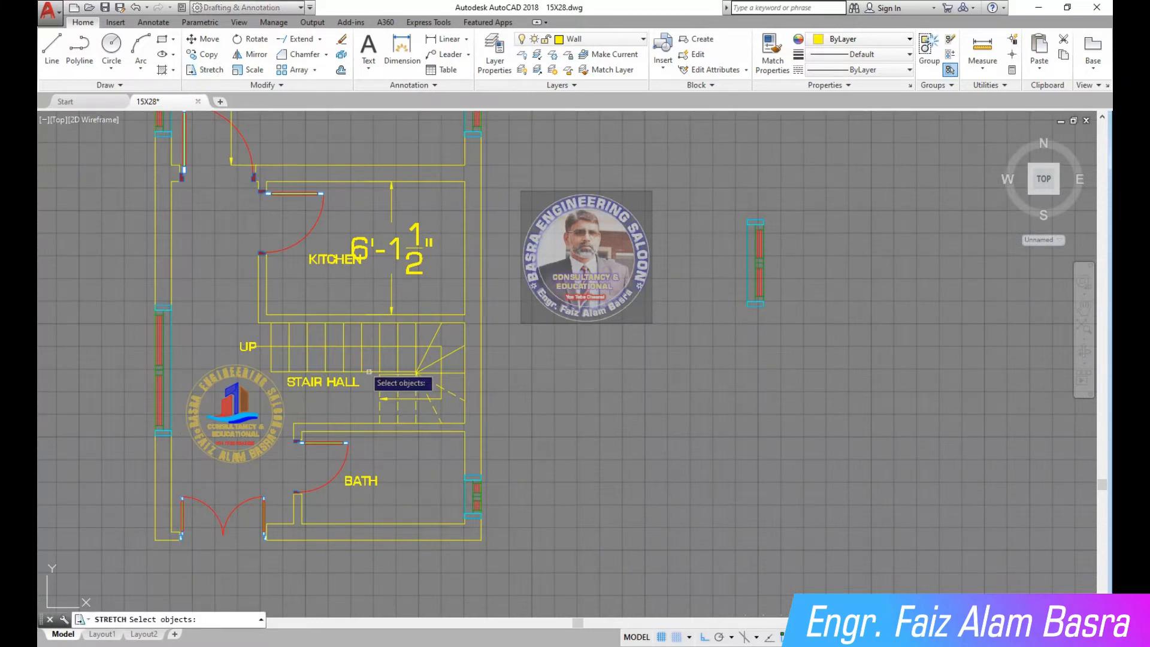
click(500, 460)
scroll(161, 302, down, 2)
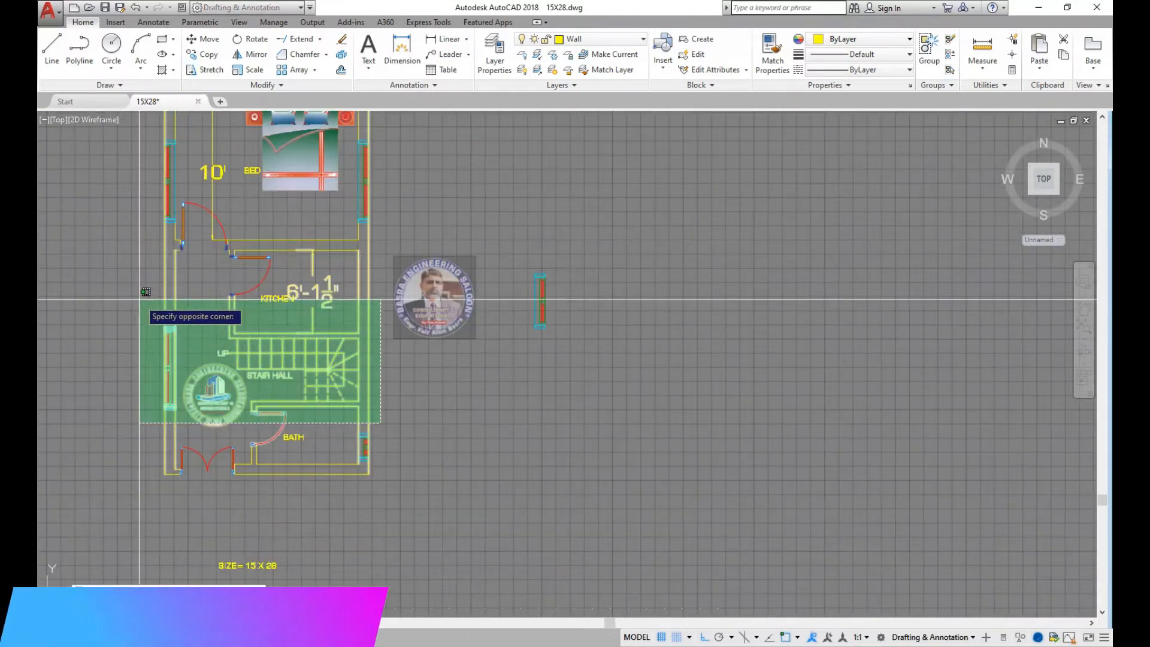
click(122, 312)
scroll(204, 344, up, 2)
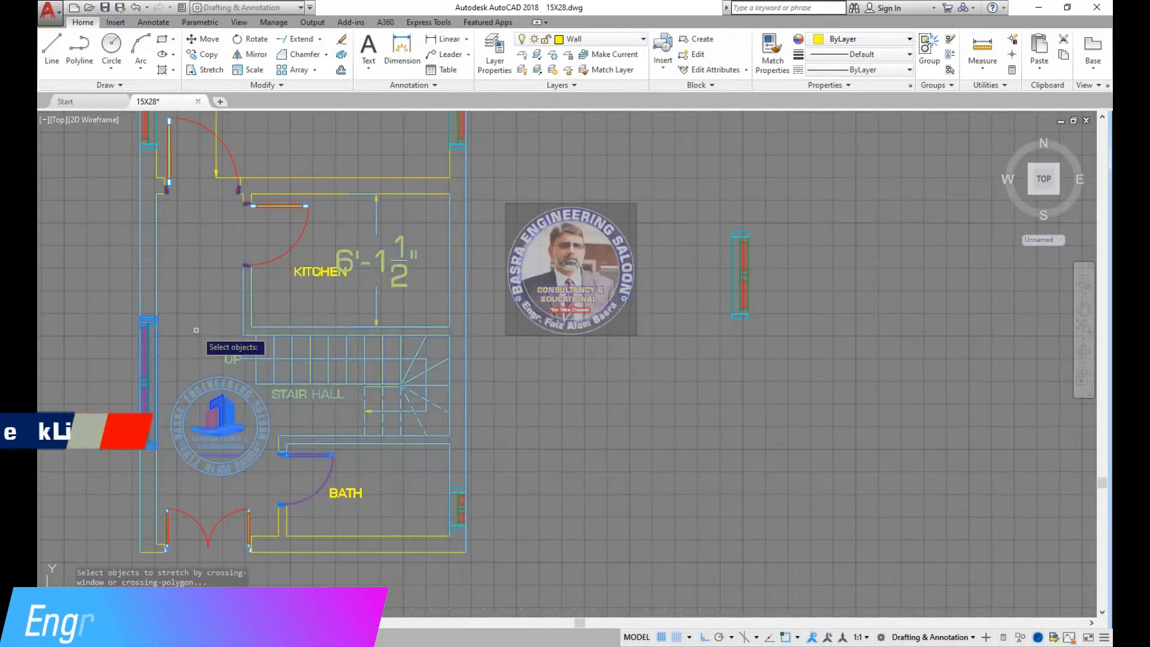
key(Return)
click(196, 331)
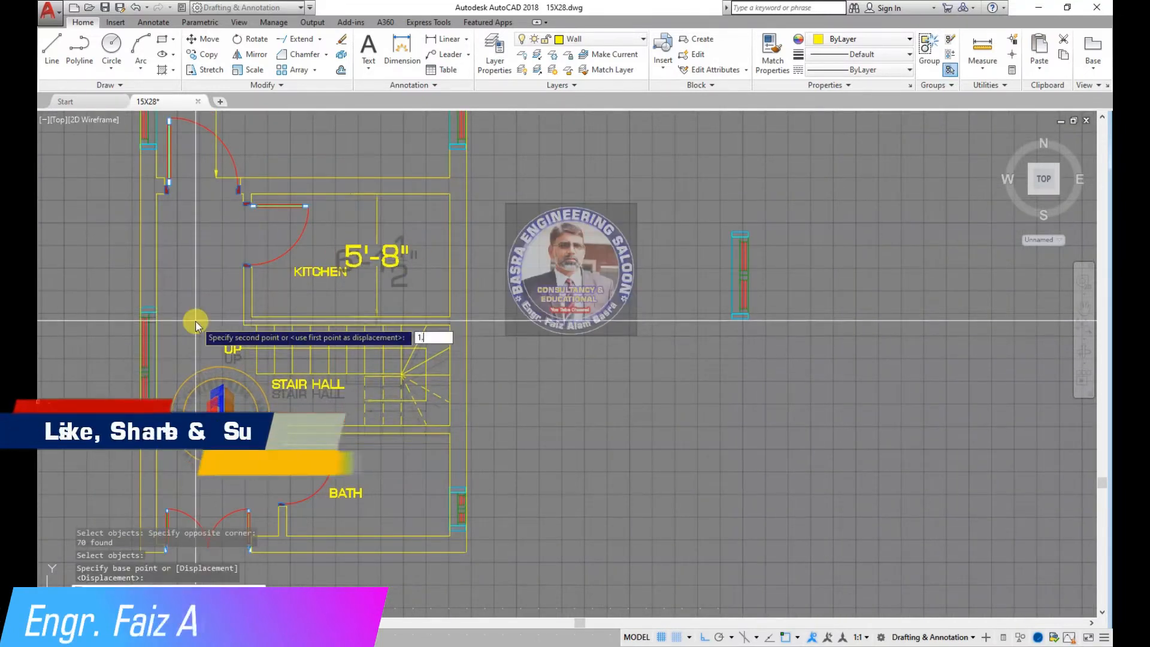
text(1.5)
key(Return)
scroll(265, 518, up, 3)
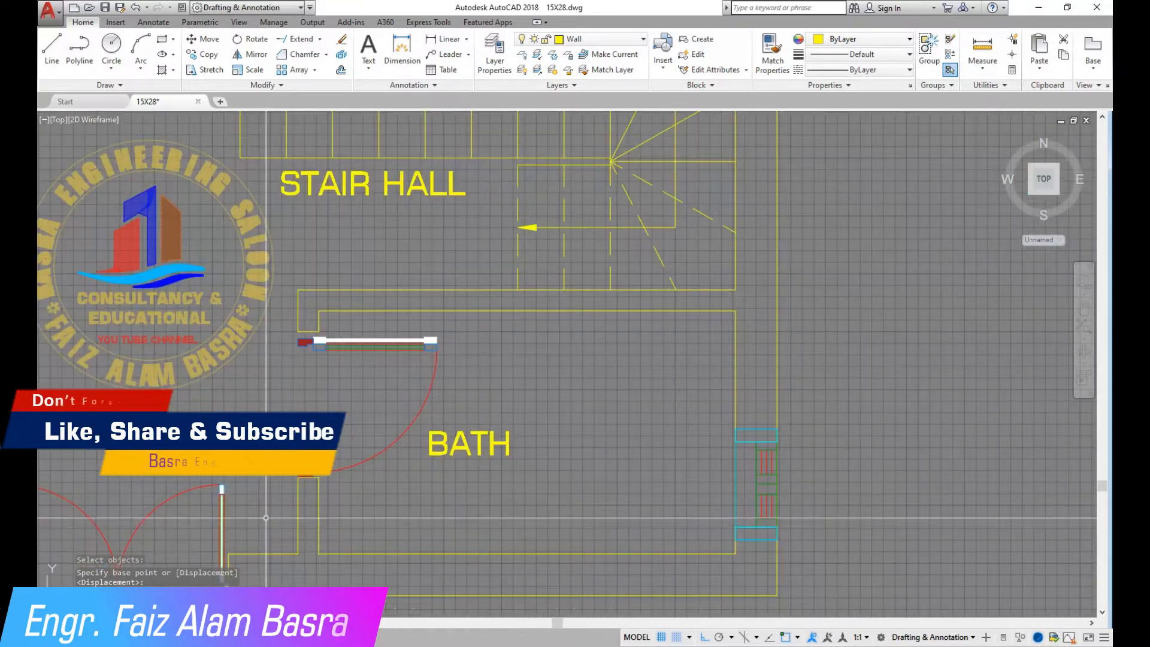
Delete the length dimensions in the bedroom and the kitchen.
scroll(296, 453, down, 1)
scroll(307, 417, down, 3)
scroll(262, 178, up, 2)
click(267, 191)
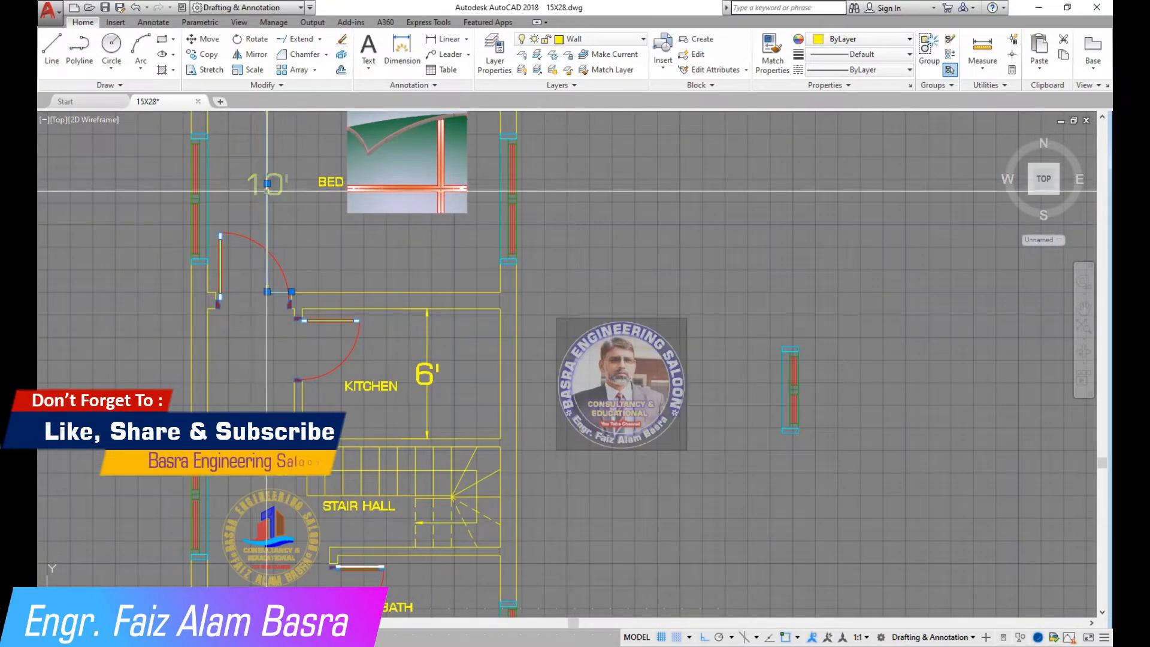
click(343, 40)
scroll(289, 198, down, 2)
scroll(376, 326, up, 3)
click(372, 281)
click(343, 40)
Move the spare window from beside the plan into the opening in the kitchen's outer wall.
scroll(339, 218, down, 3)
scroll(393, 222, up, 2)
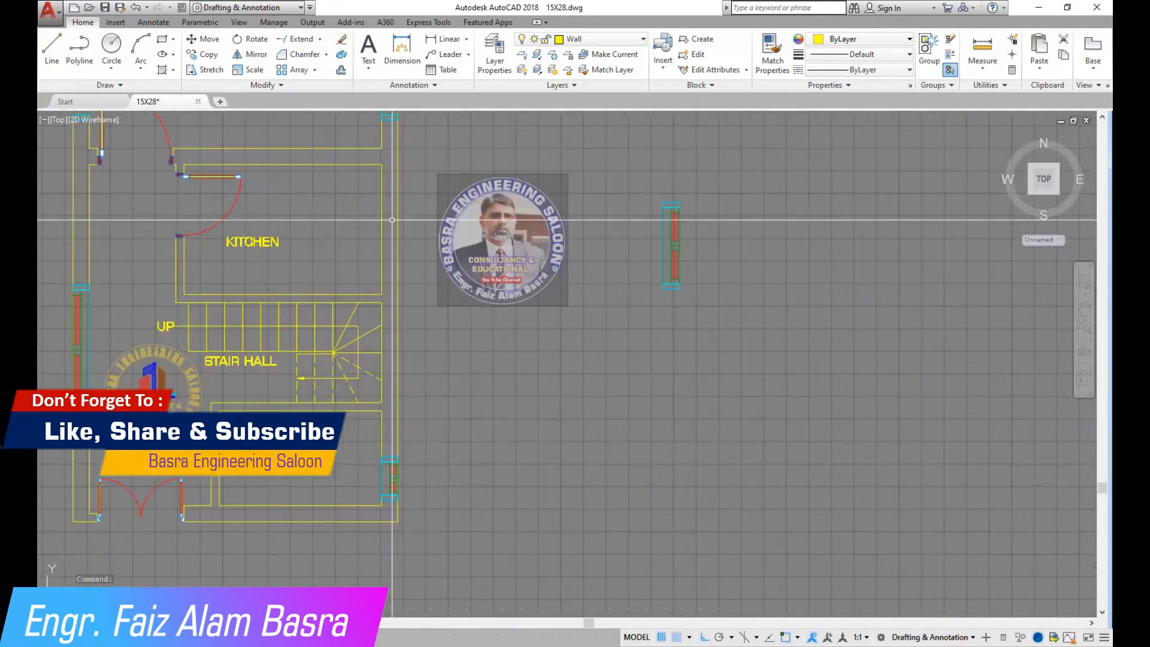
click(204, 39)
key(Return)
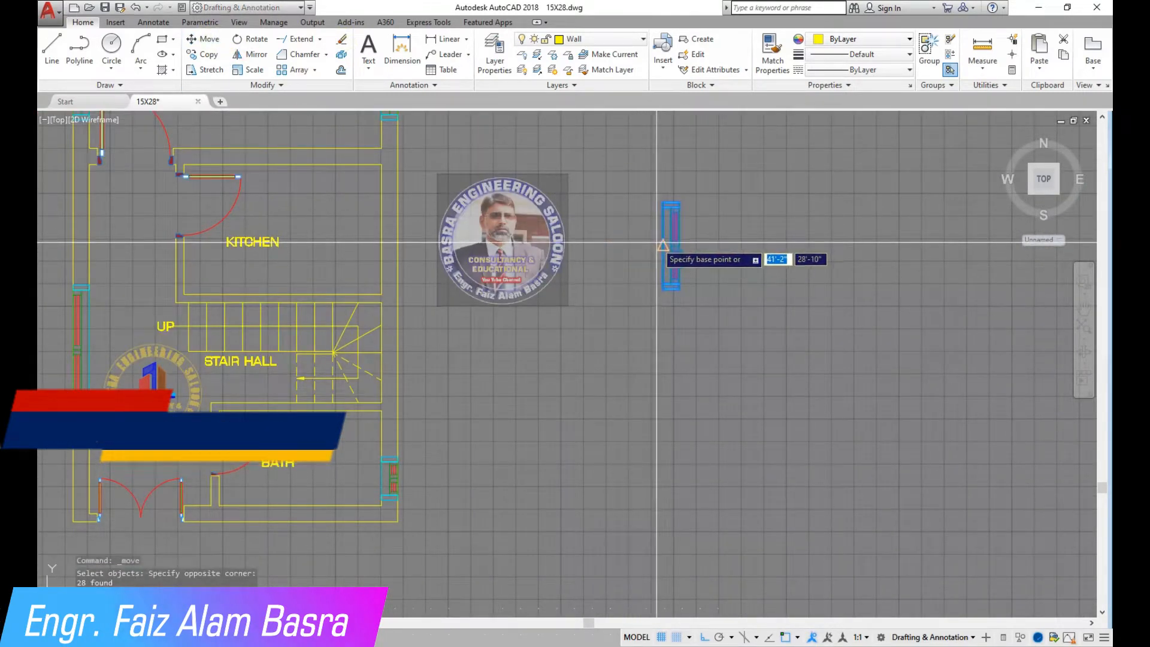
click(661, 246)
click(382, 230)
scroll(445, 349, down, 1)
scroll(279, 464, up, 2)
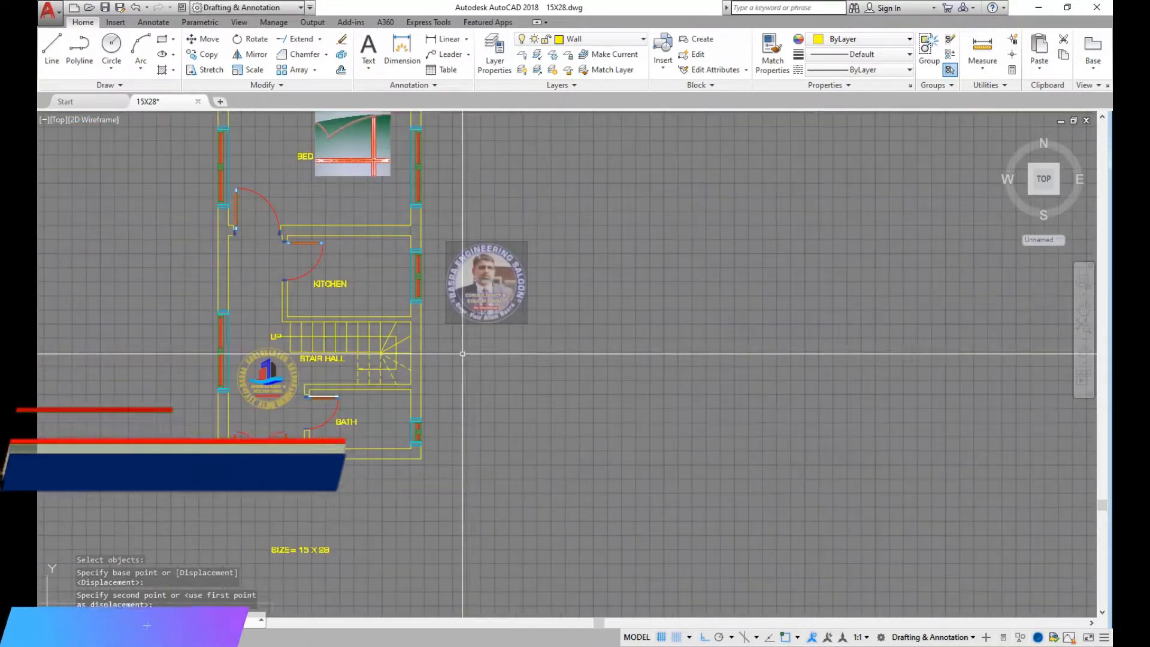
Delete the existing bath door, including its jambs, leaf, white fill and swing arc.
scroll(352, 310, up, 1)
scroll(353, 310, up, 2)
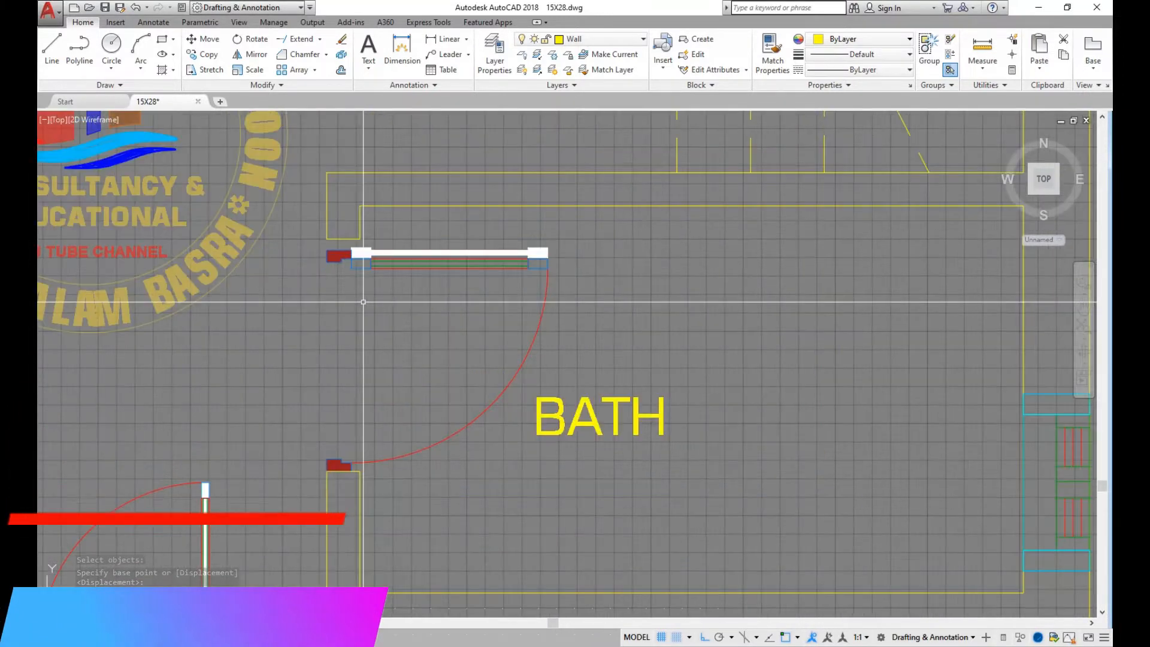
scroll(307, 243, up, 3)
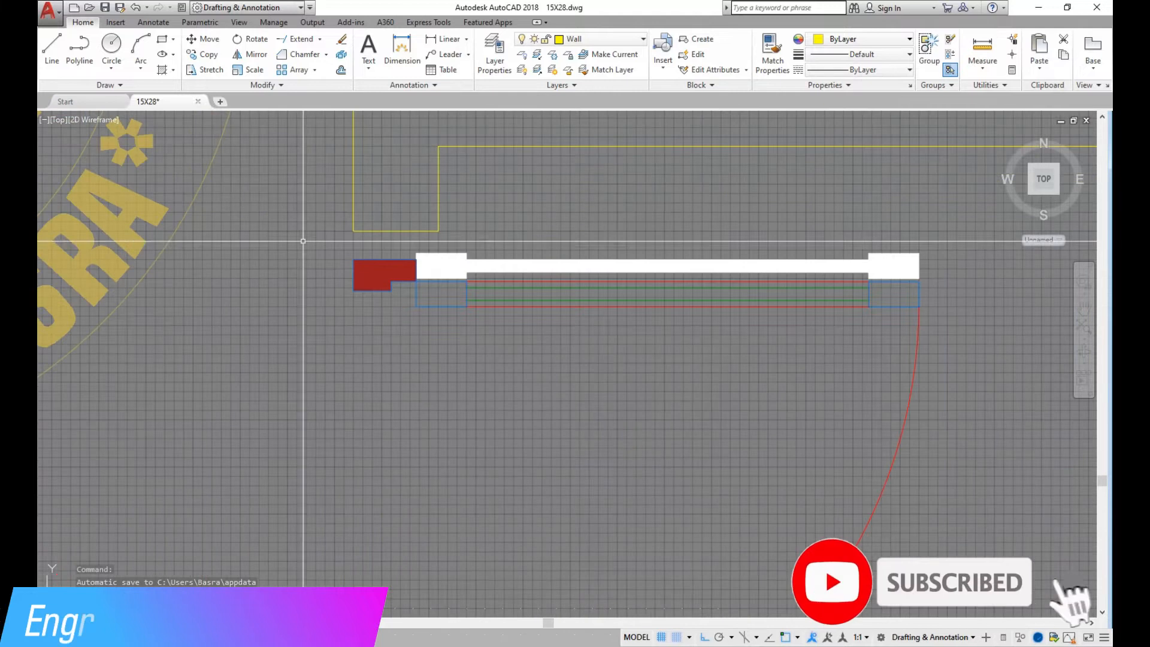
scroll(311, 248, down, 3)
scroll(344, 255, up, 3)
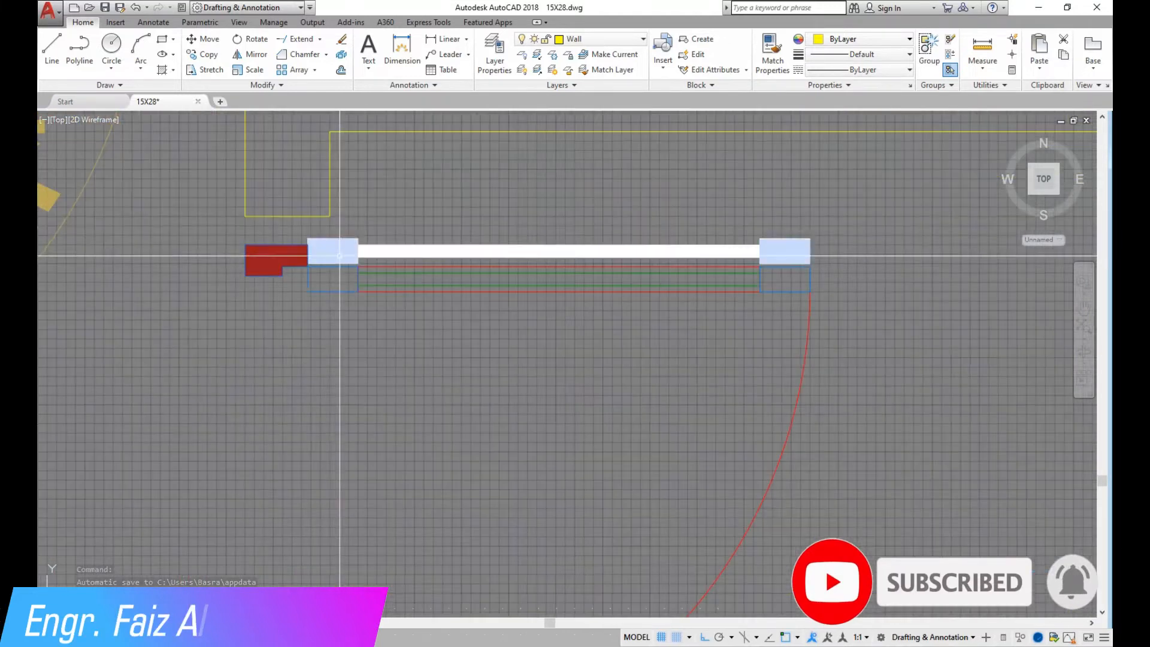
click(441, 245)
key(Delete)
scroll(287, 270, down, 2)
click(718, 307)
click(270, 255)
key(Delete)
scroll(286, 268, down, 4)
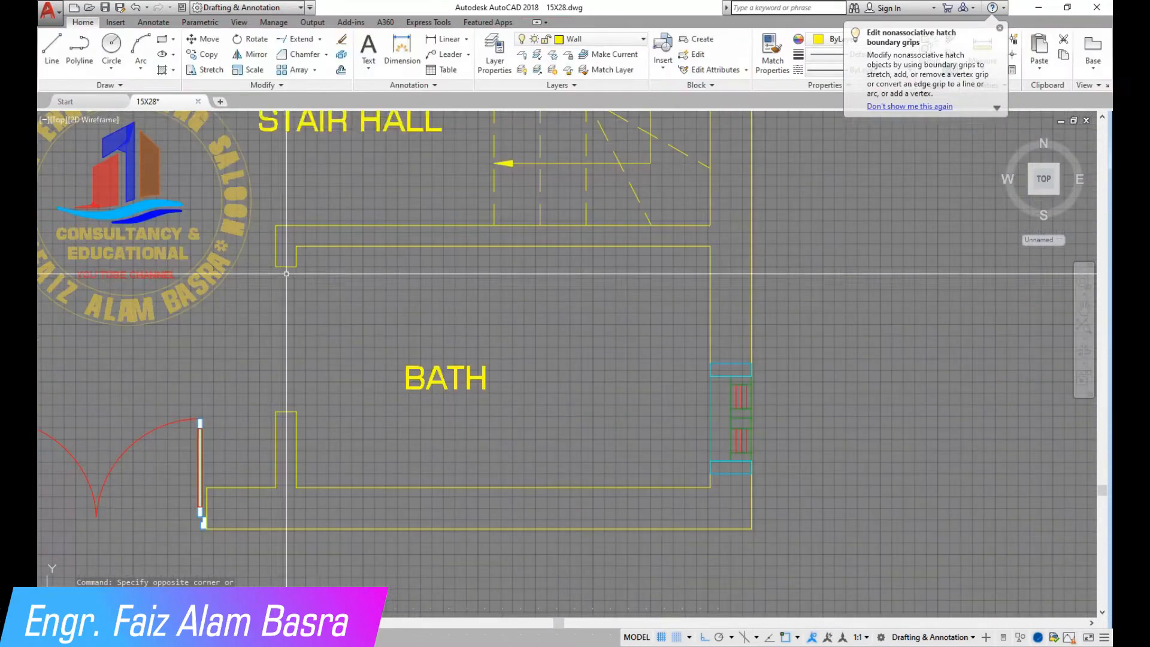
Add a linear dimension across the bath door opening.
click(390, 45)
click(276, 266)
click(275, 412)
click(262, 379)
Stretch the lower wall end of the bath door opening up 1.5" and delete the opening's dimension.
click(203, 69)
right_click(353, 443)
click(352, 437)
text(1.)
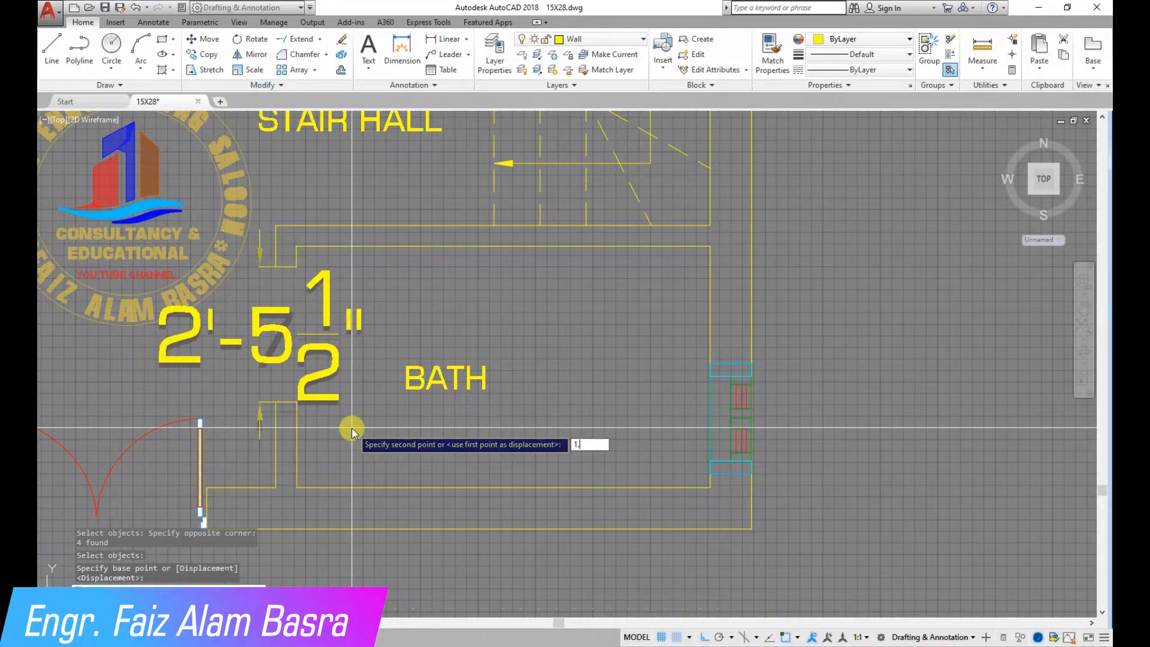
text(5)
key(Return)
click(260, 373)
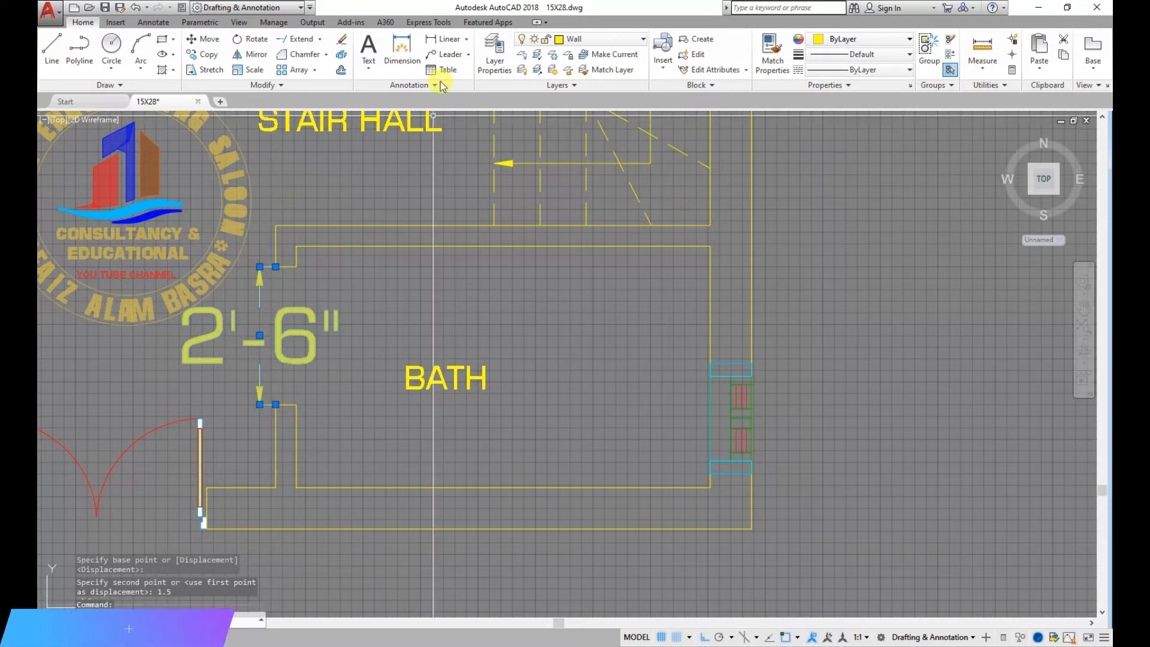
key(Escape)
Hatch the walls around the bedroom and kitchen with the SOLID pattern.
scroll(311, 303, down, 6)
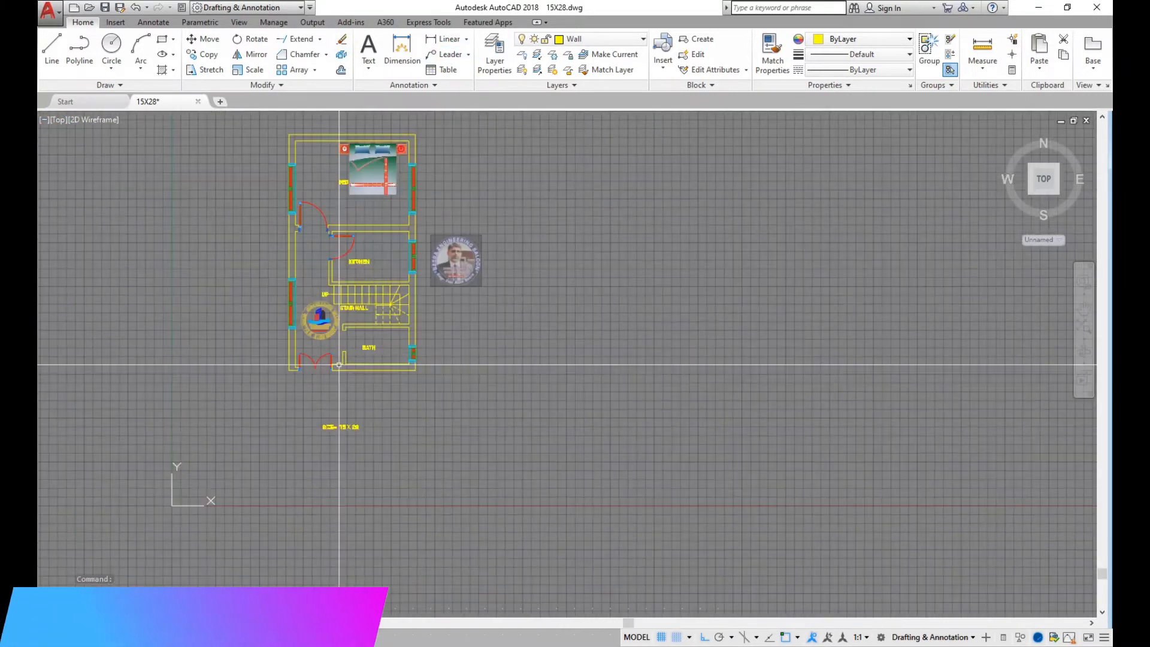
scroll(386, 360, up, 2)
scroll(387, 359, down, 2)
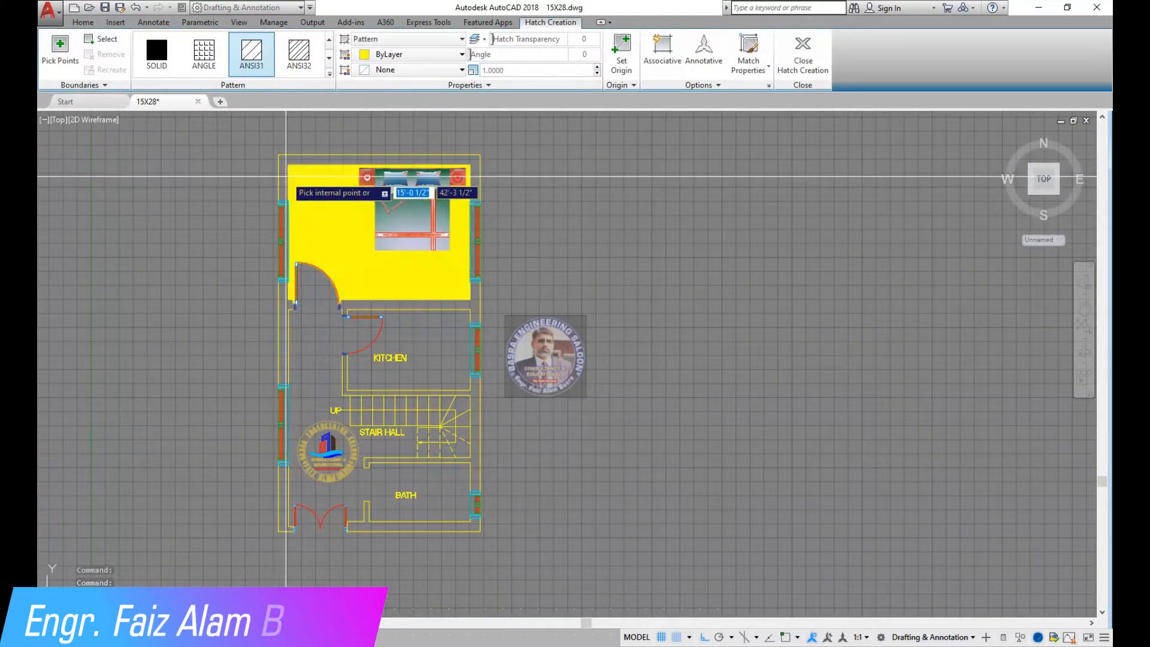
scroll(285, 165, up, 2)
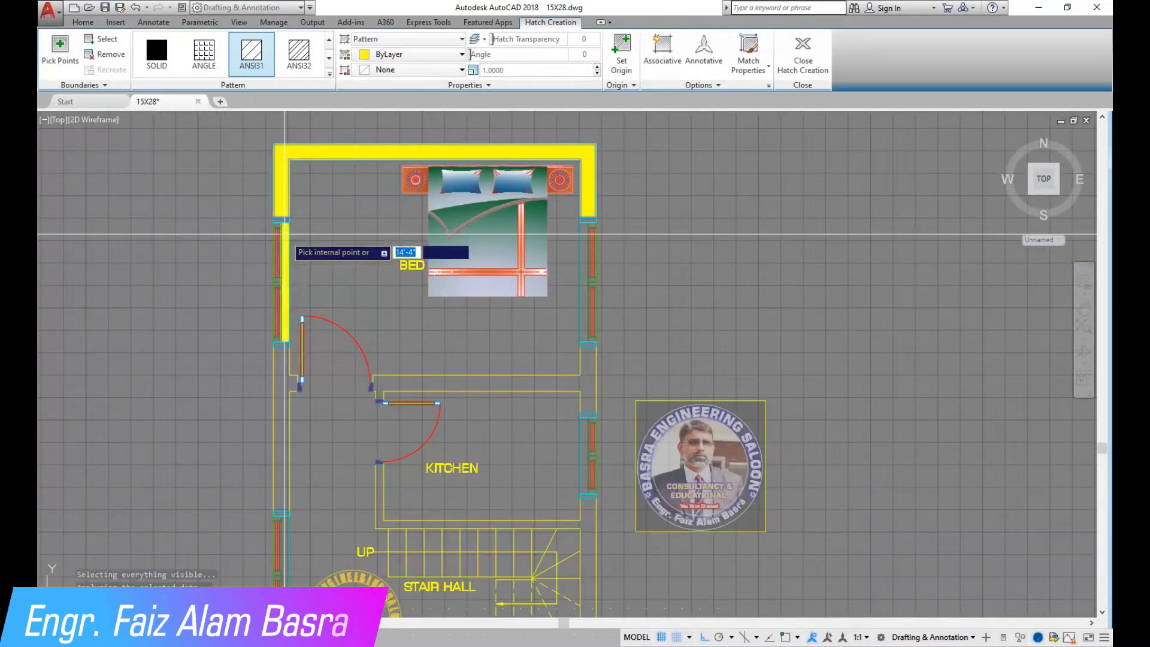
click(157, 51)
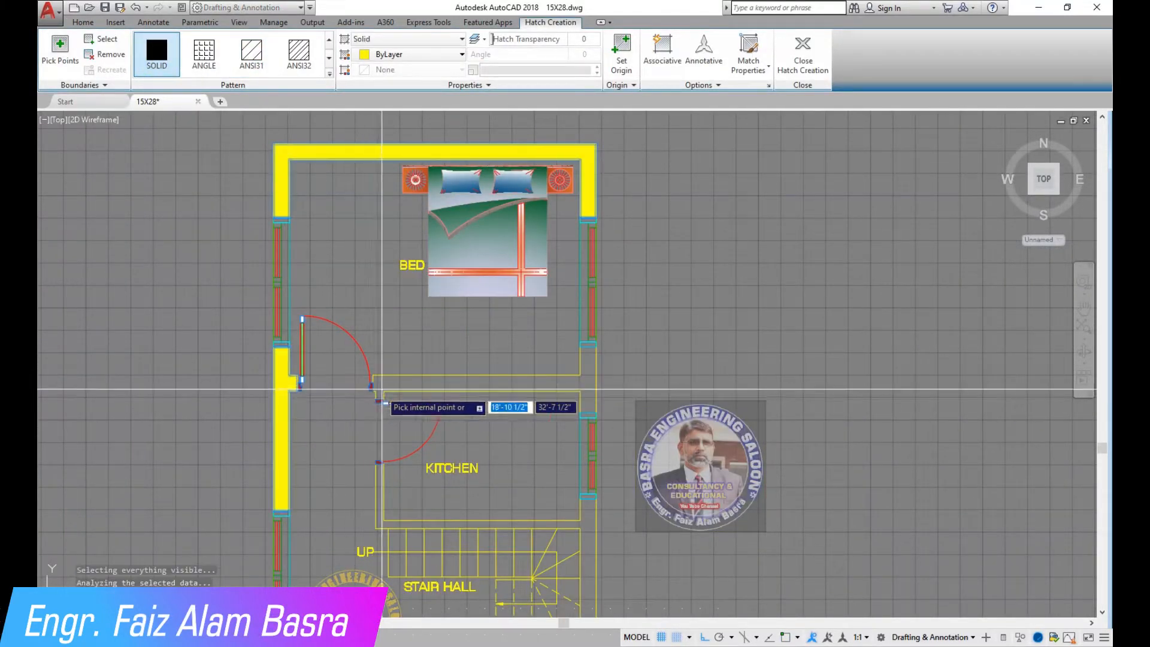
click(382, 389)
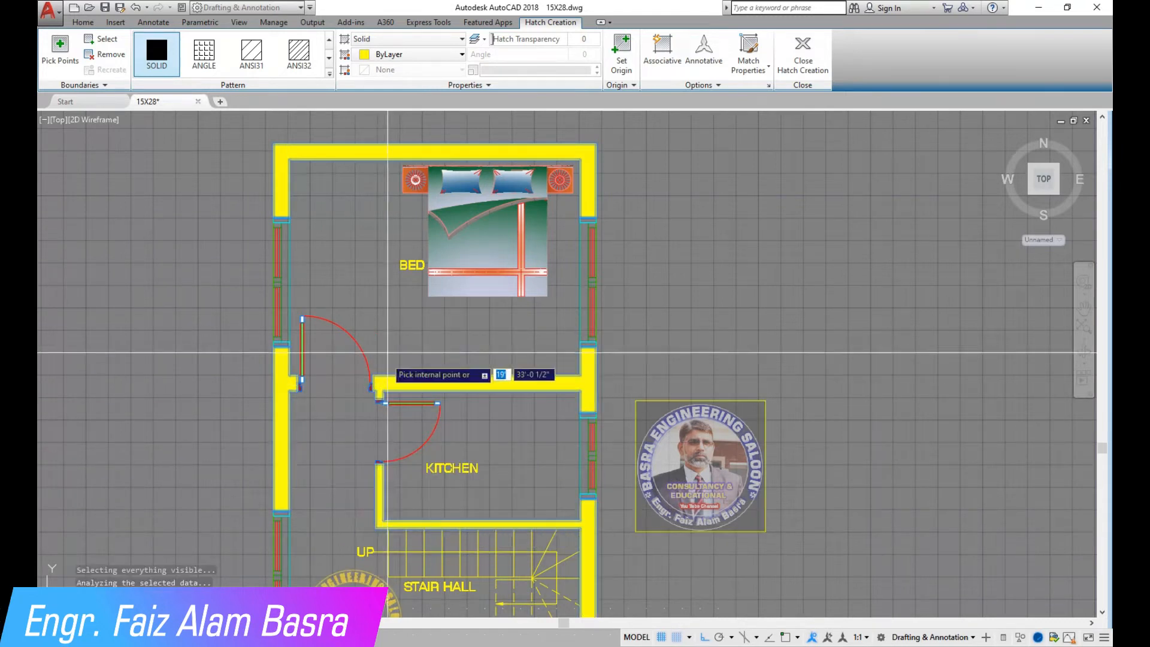
Extend the solid hatch to the walls around the bath and front entrance and finish the hatch.
scroll(386, 335, down, 5)
scroll(360, 467, up, 12)
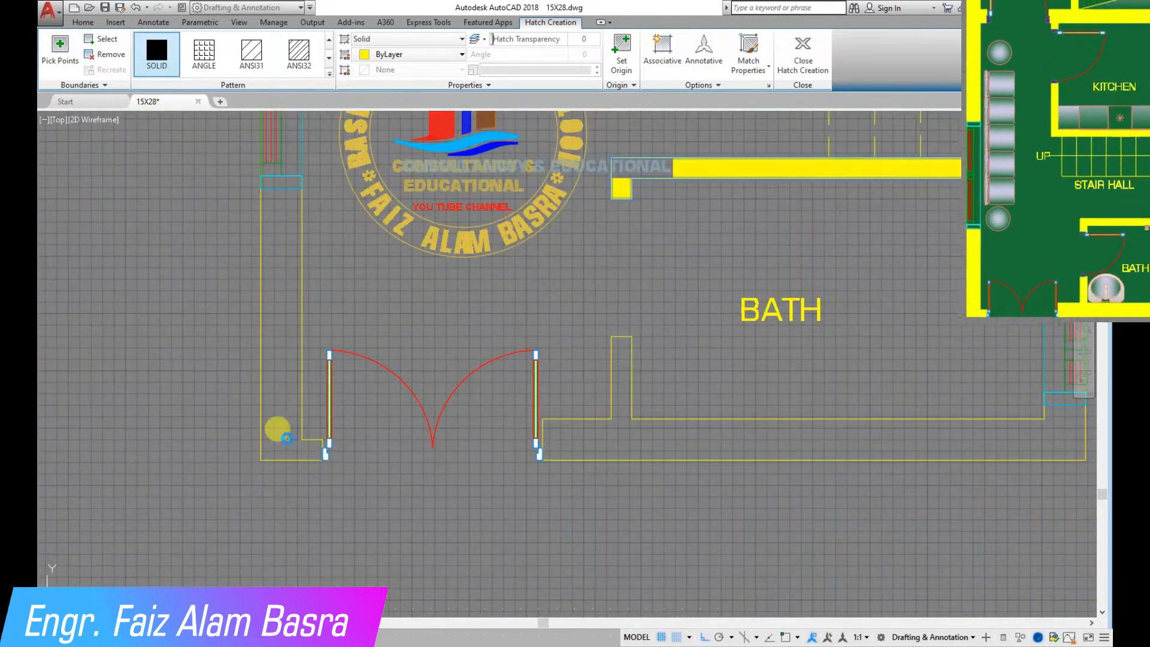
click(585, 432)
scroll(386, 434, down, 6)
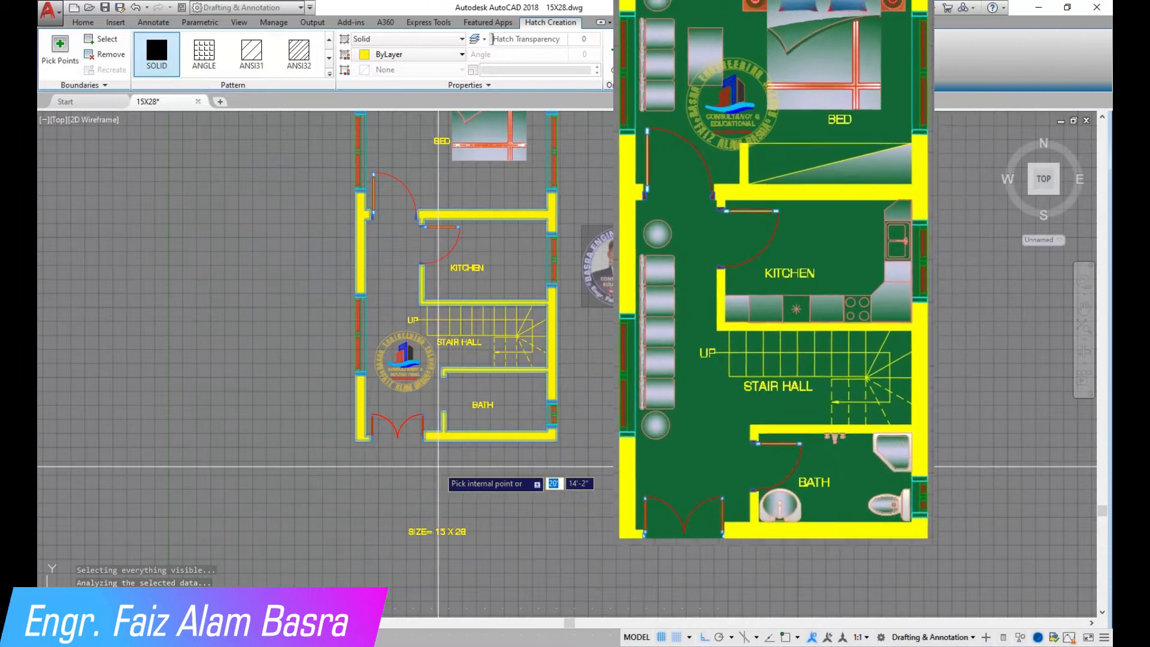
key(Return)
Copy a single swing door from the door symbols beside the plan into the bath door opening.
scroll(374, 471, down, 3)
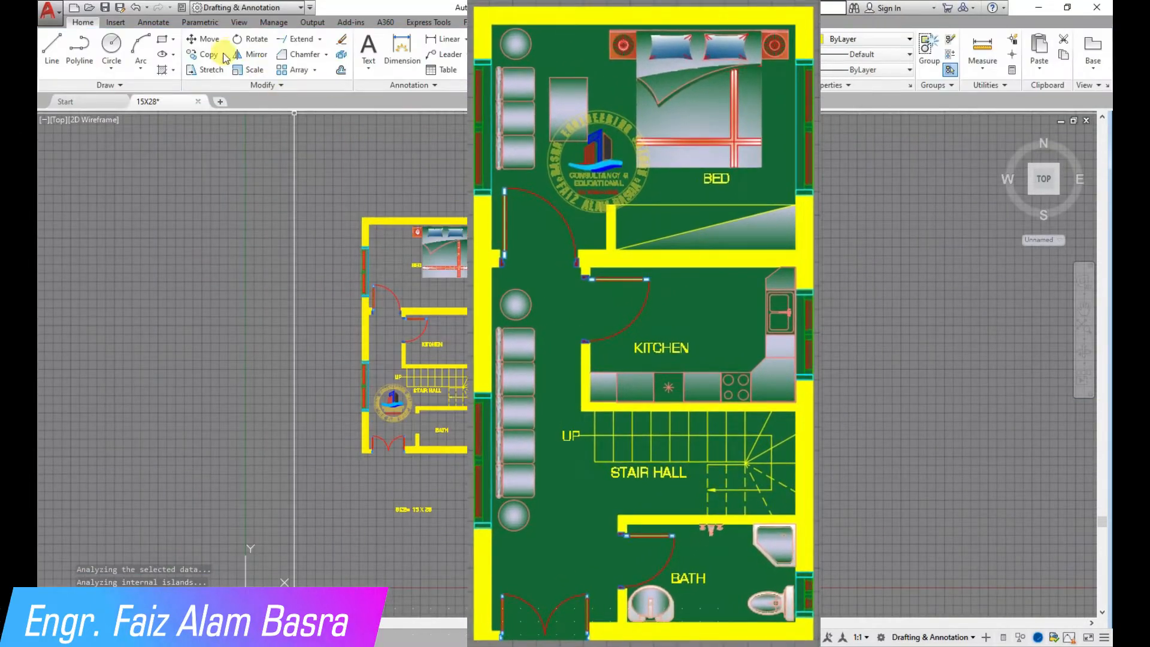
scroll(378, 255, down, 5)
scroll(359, 335, up, 10)
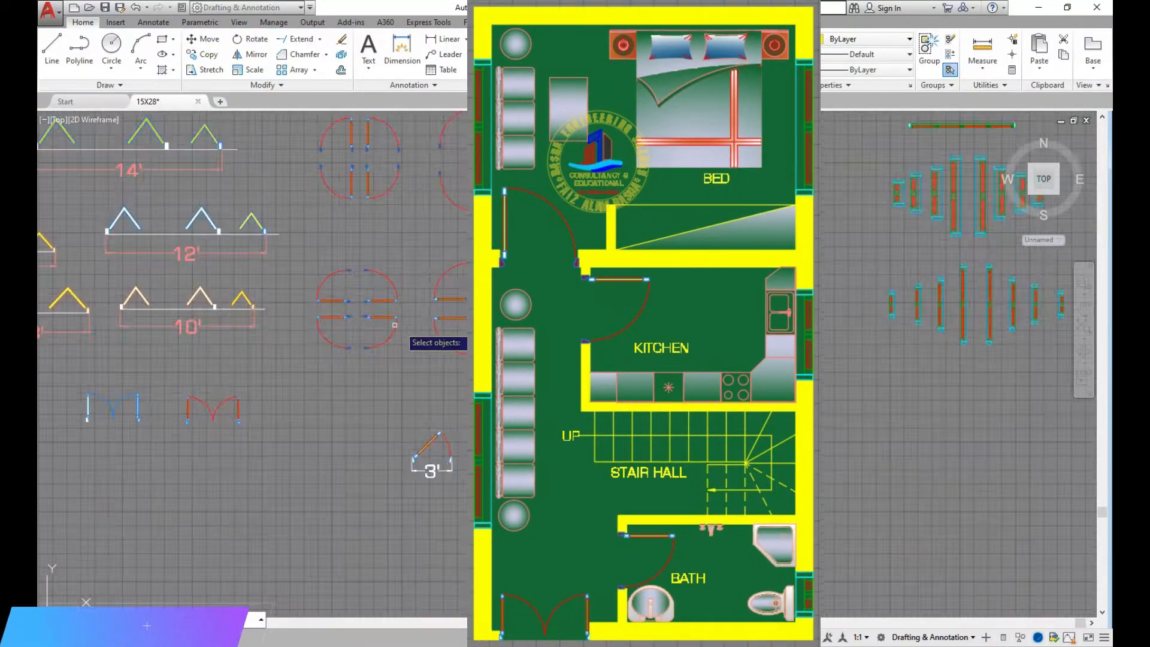
click(323, 304)
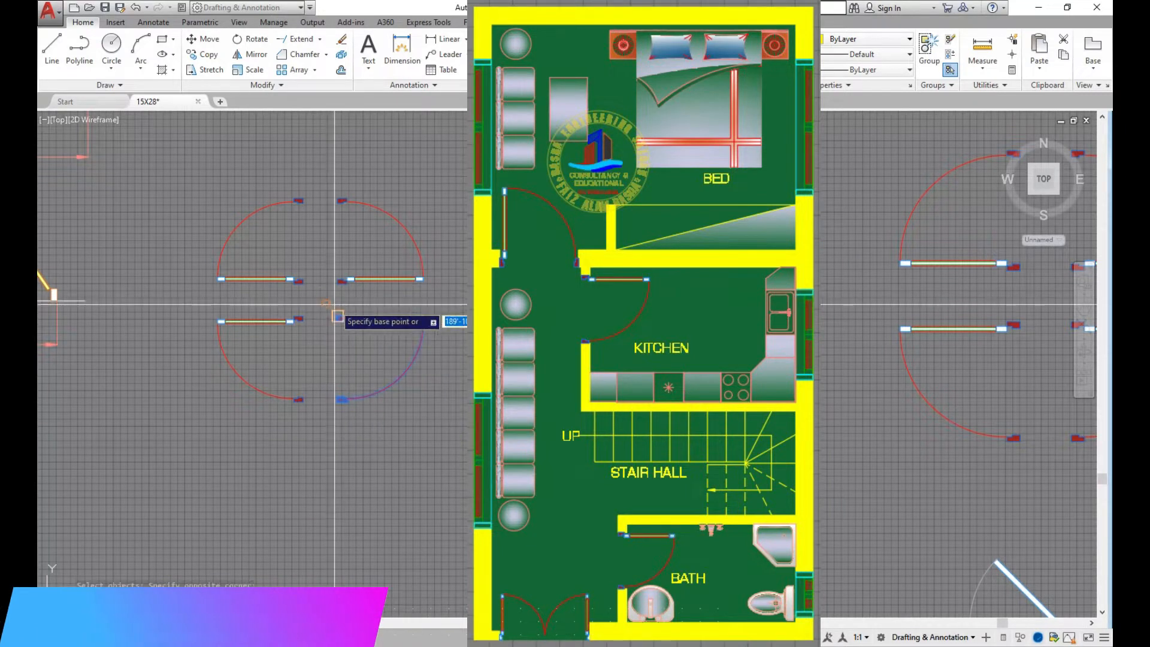
scroll(333, 308, up, 6)
key(Return)
click(344, 343)
scroll(299, 347, down, 5)
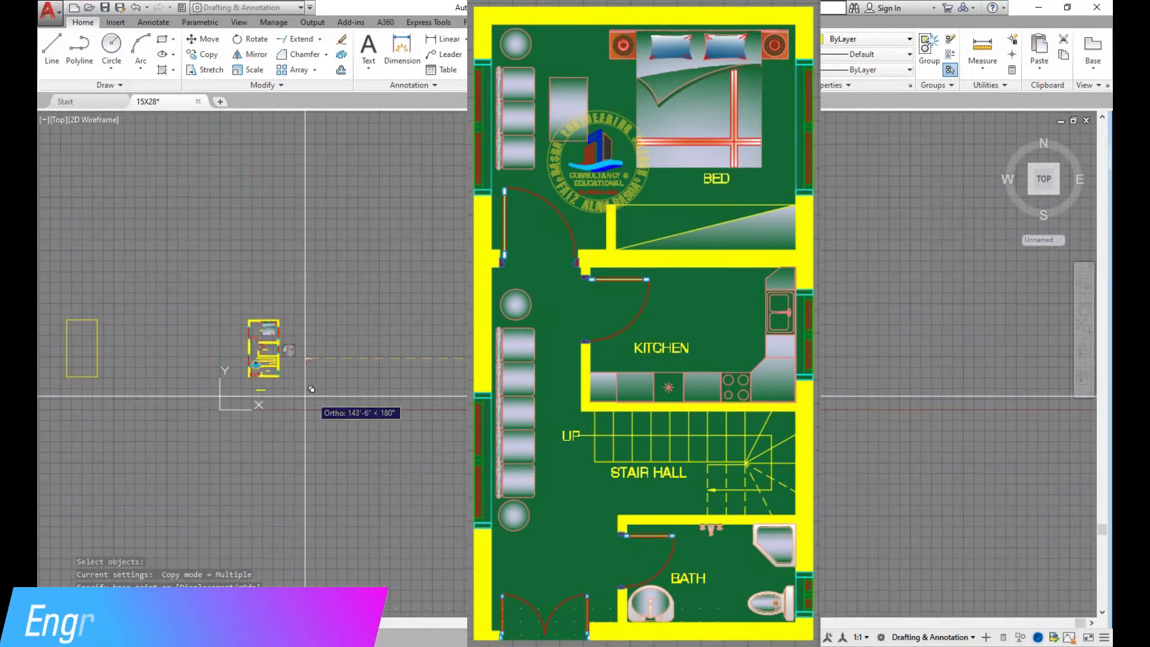
scroll(202, 355, up, 10)
click(197, 363)
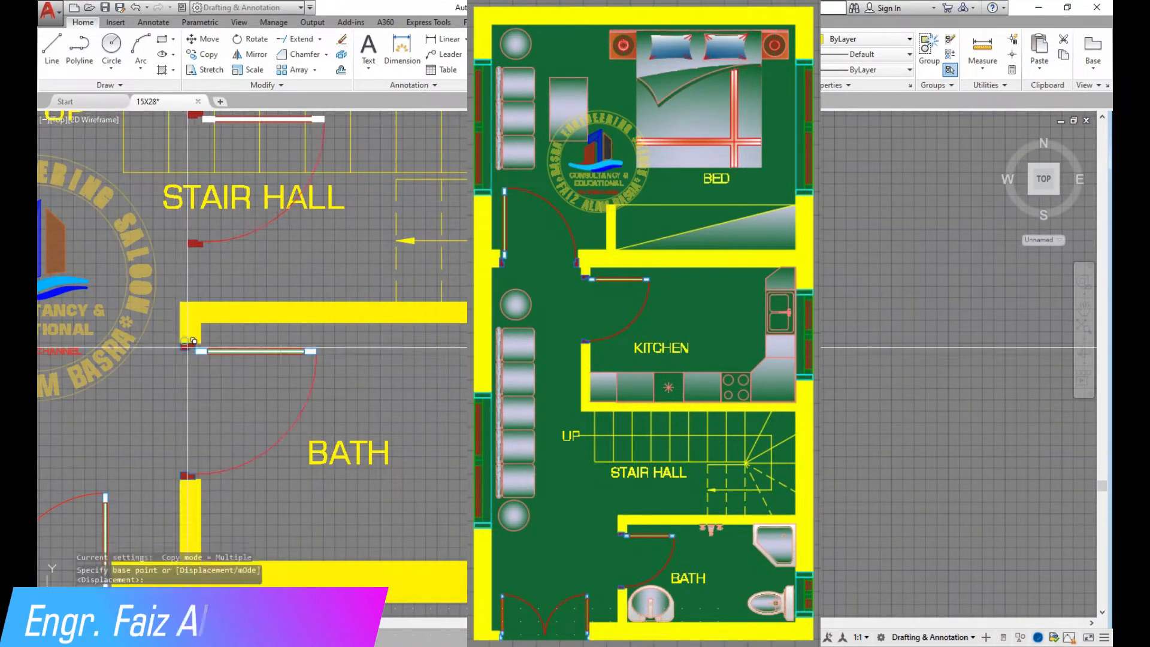
key(Escape)
scroll(441, 395, down, 4)
scroll(441, 395, down, 3)
scroll(461, 378, up, 7)
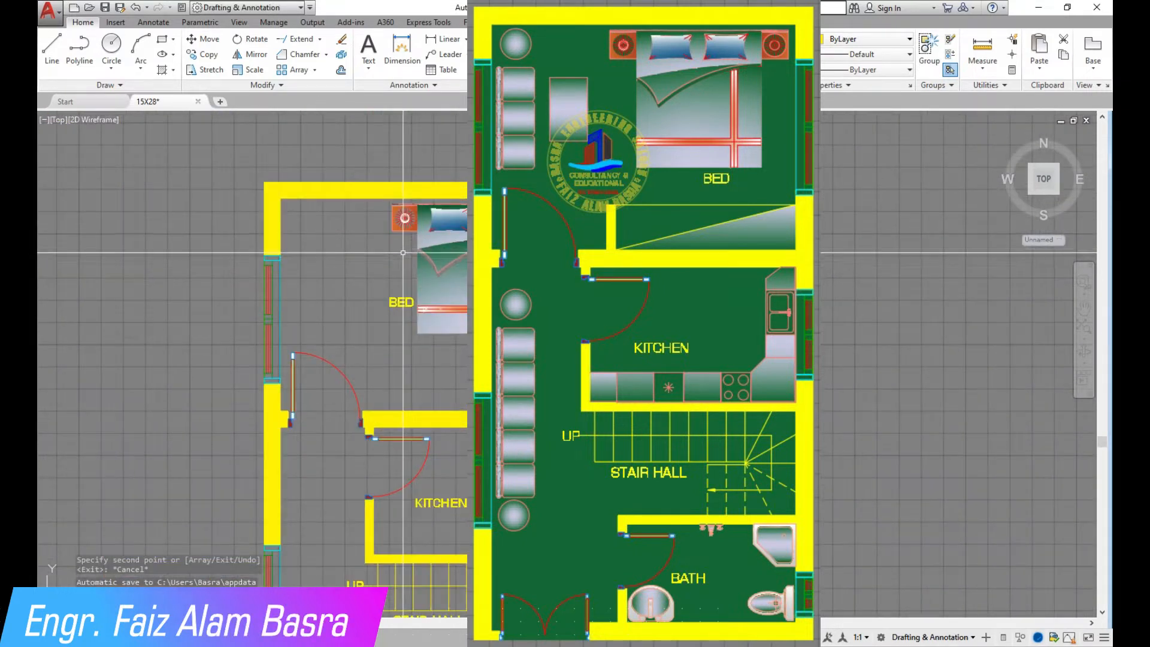
scroll(442, 368, down, 2)
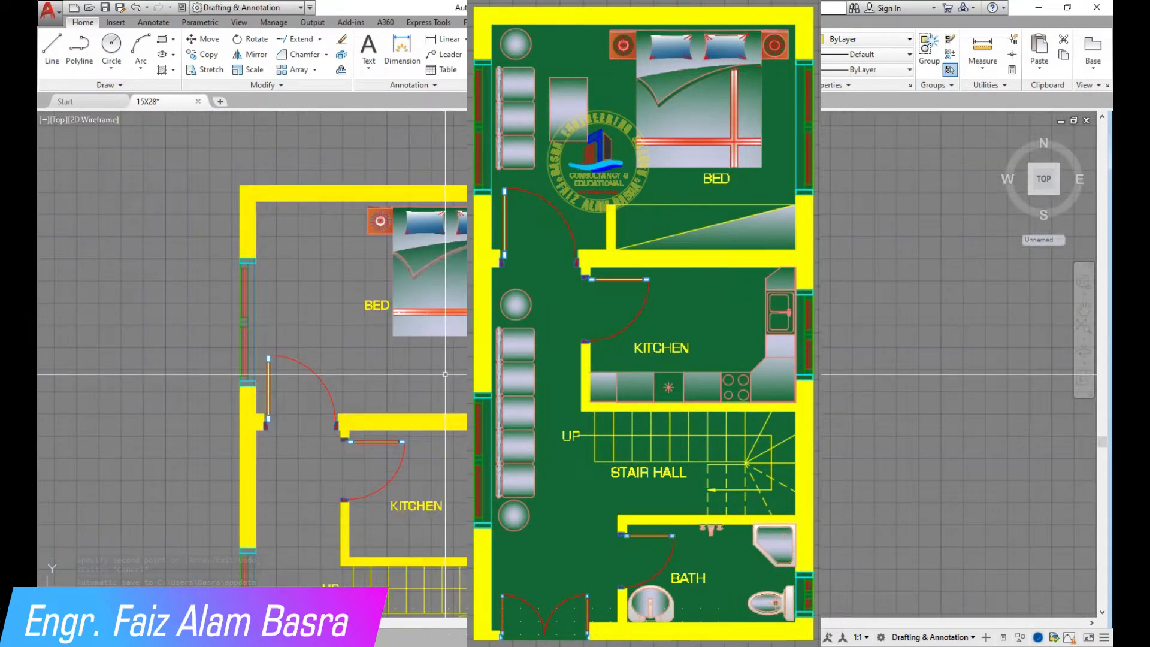
scroll(445, 374, up, 2)
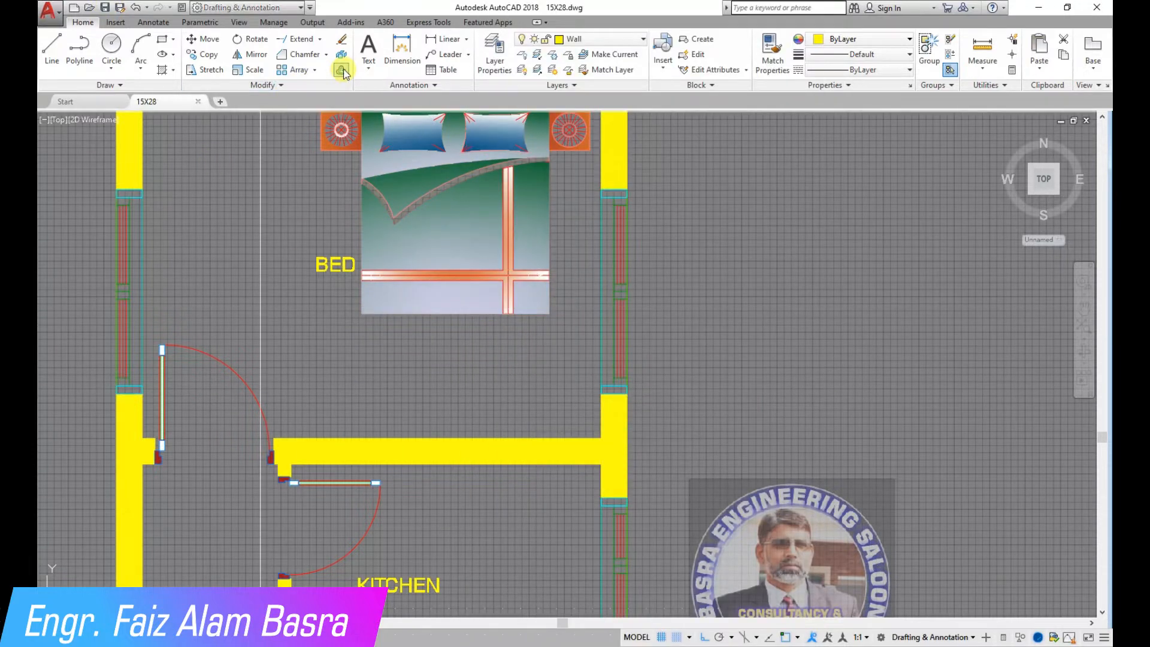
click(349, 435)
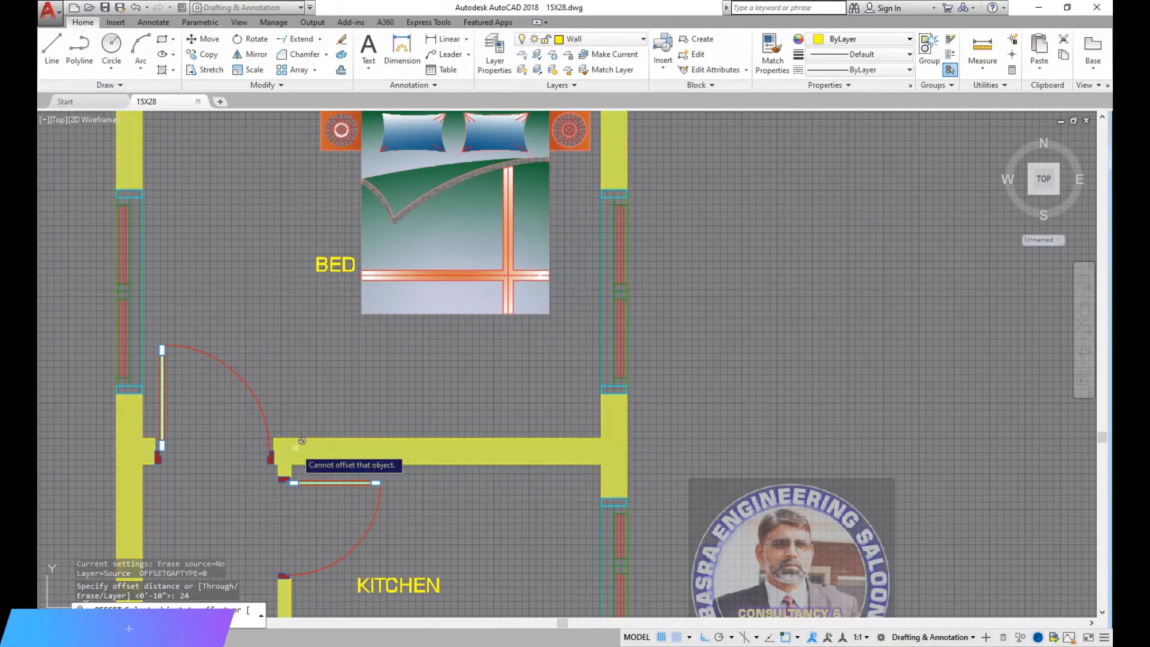
scroll(347, 436, up, 6)
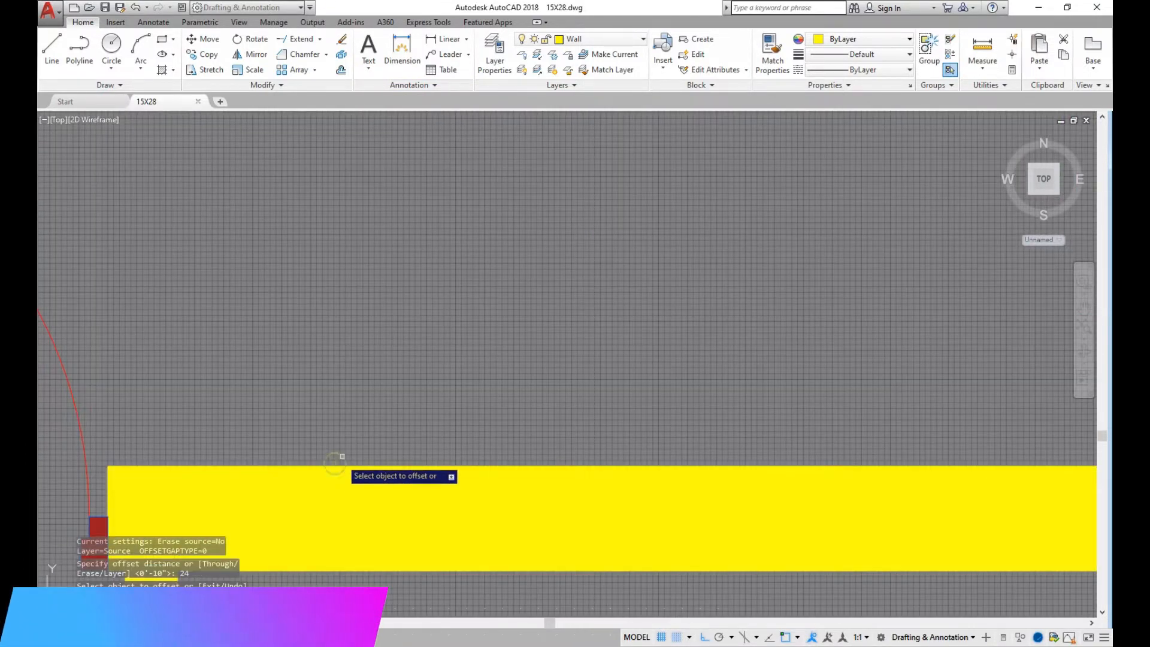
Draw a line about 2'-0 1/2" up from the bedroom's lower wall corner beside the door and continue it horizontally toward the right window wall.
click(52, 48)
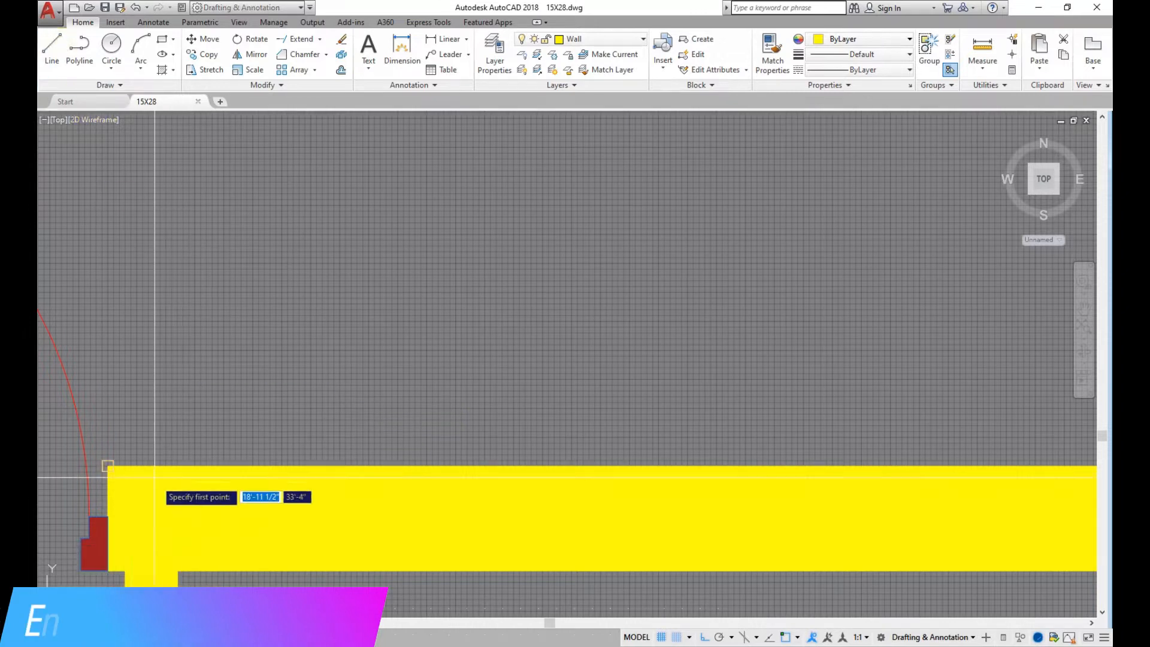
click(108, 465)
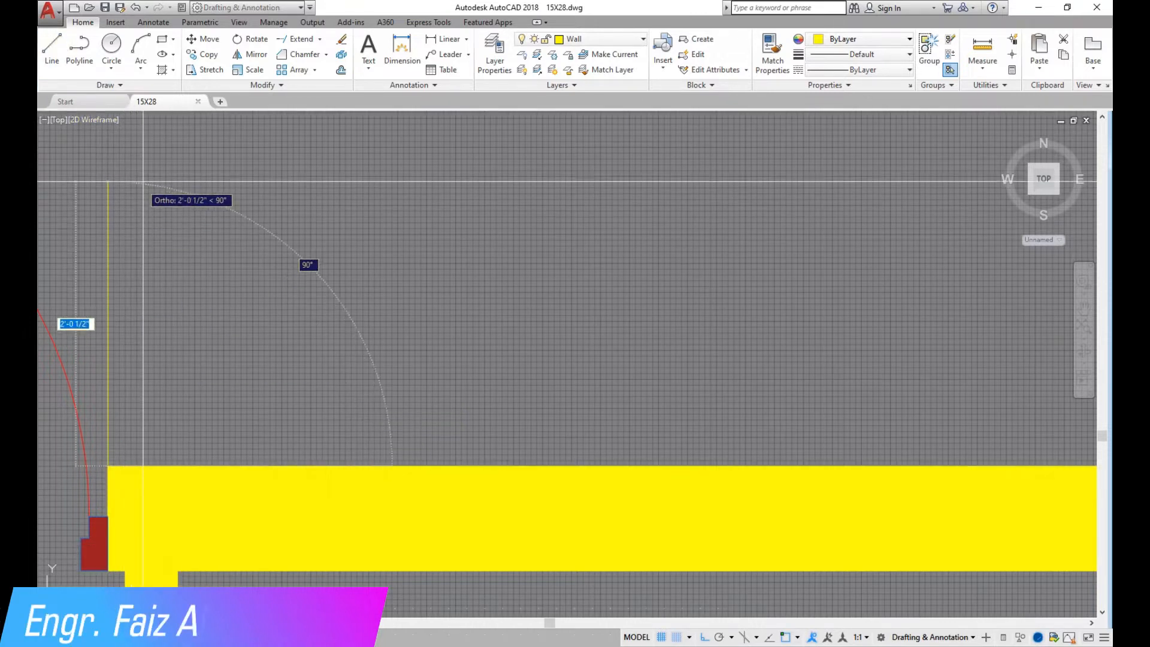
scroll(178, 282, down, 6)
click(162, 256)
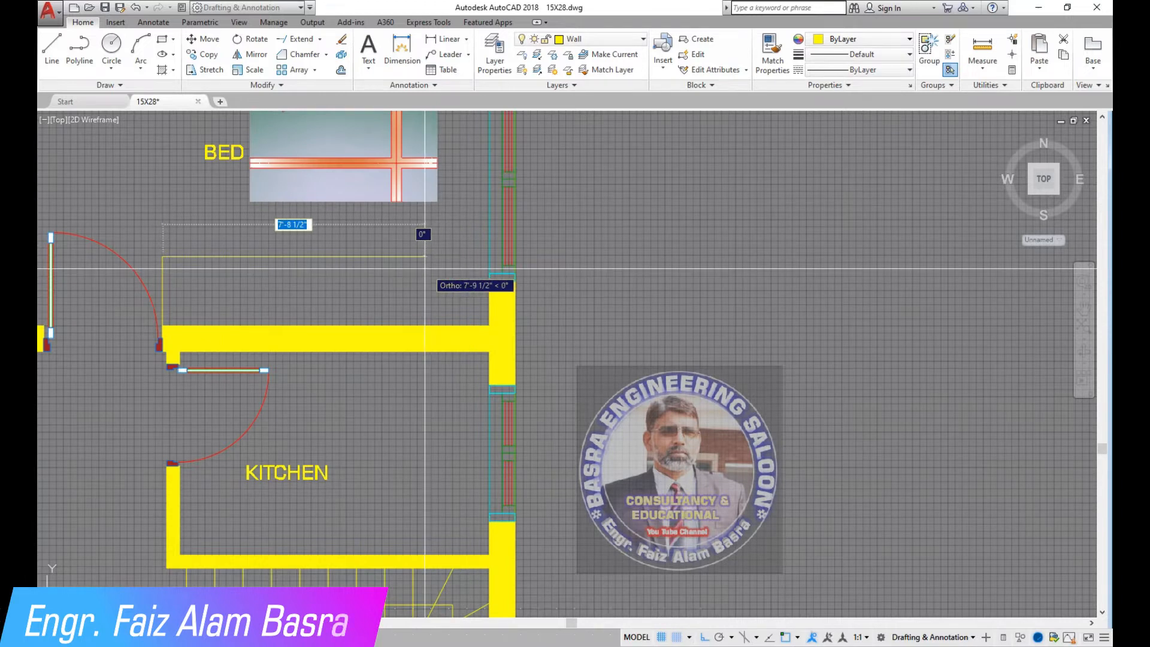
click(452, 256)
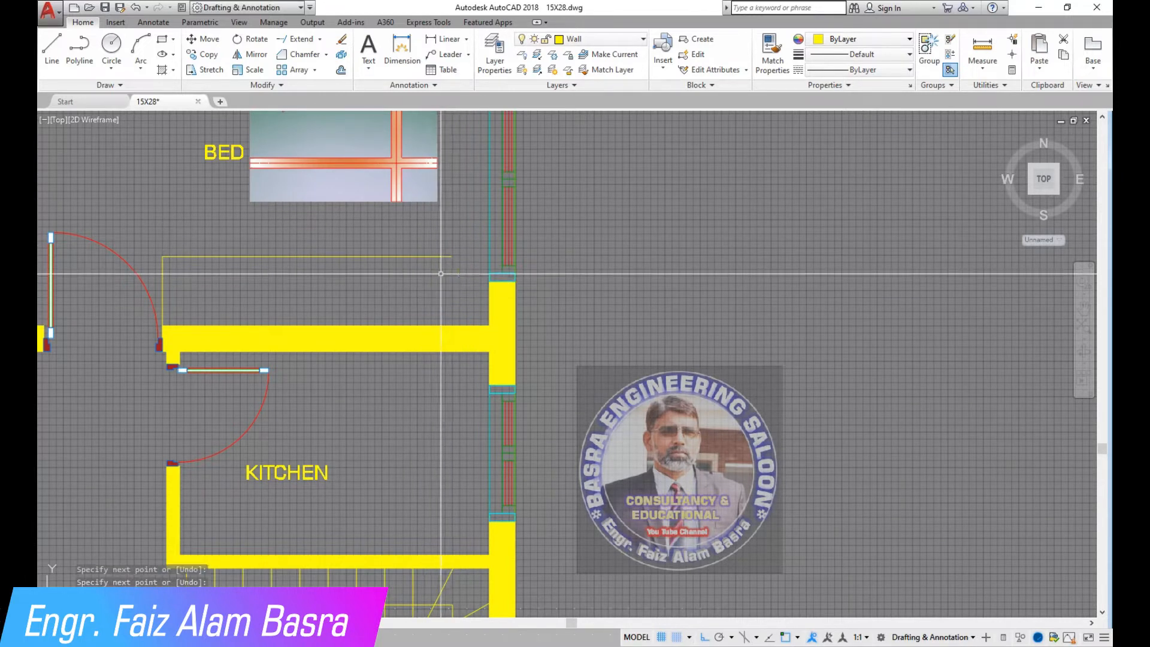
Add a linear dimension to the new vertical line beside the bedroom door.
scroll(189, 263, up, 2)
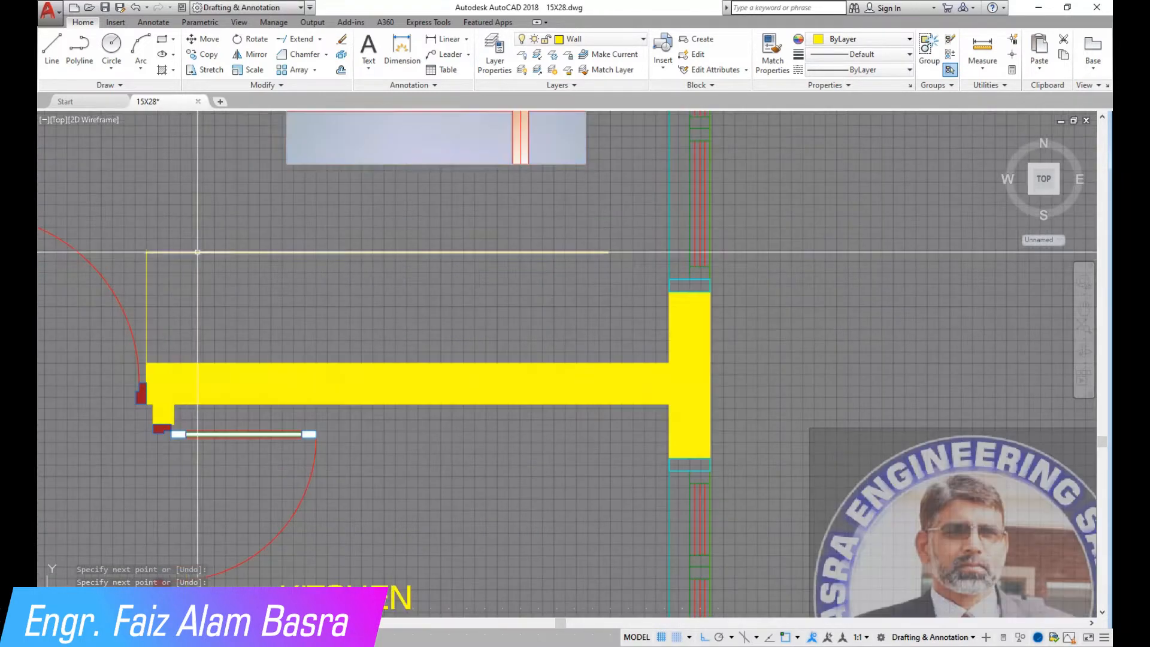
click(439, 40)
key(Return)
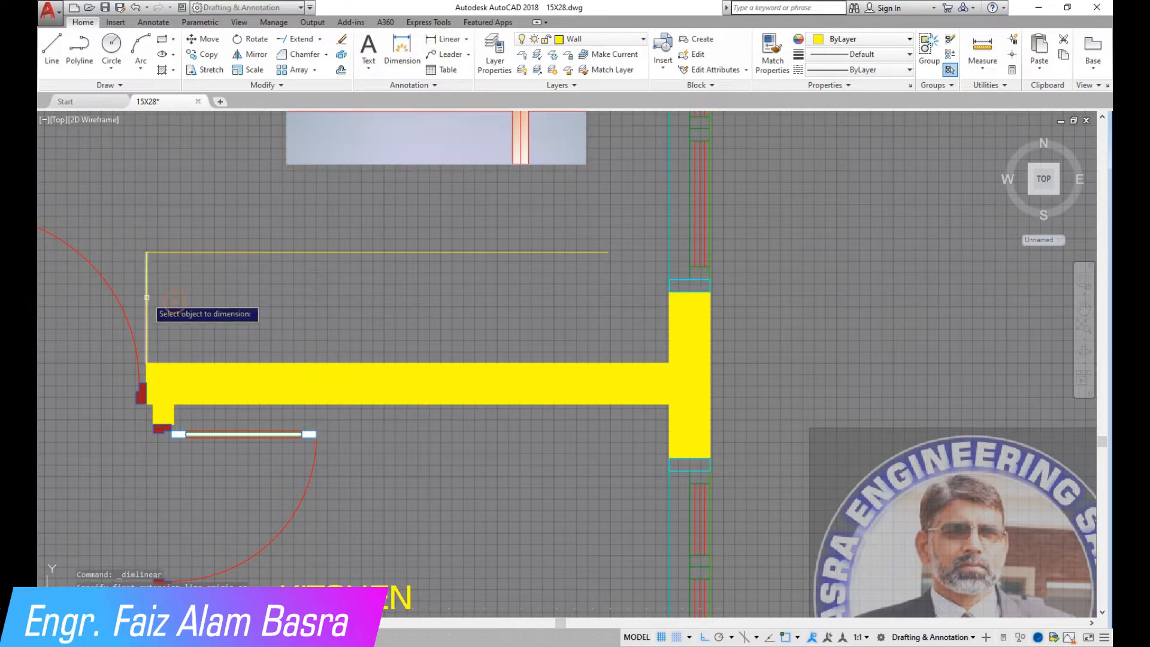
click(146, 307)
click(203, 290)
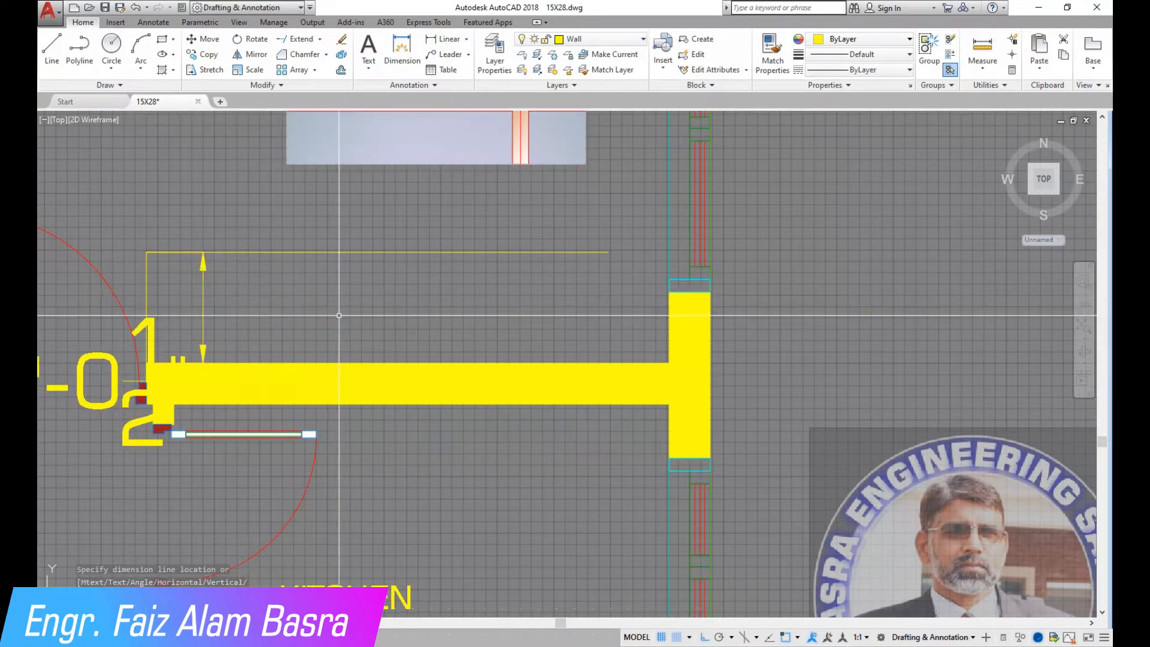
Move the new horizontal line down 0.5".
scroll(346, 319, down, 2)
click(211, 39)
click(276, 288)
click(260, 258)
key(Return)
click(239, 220)
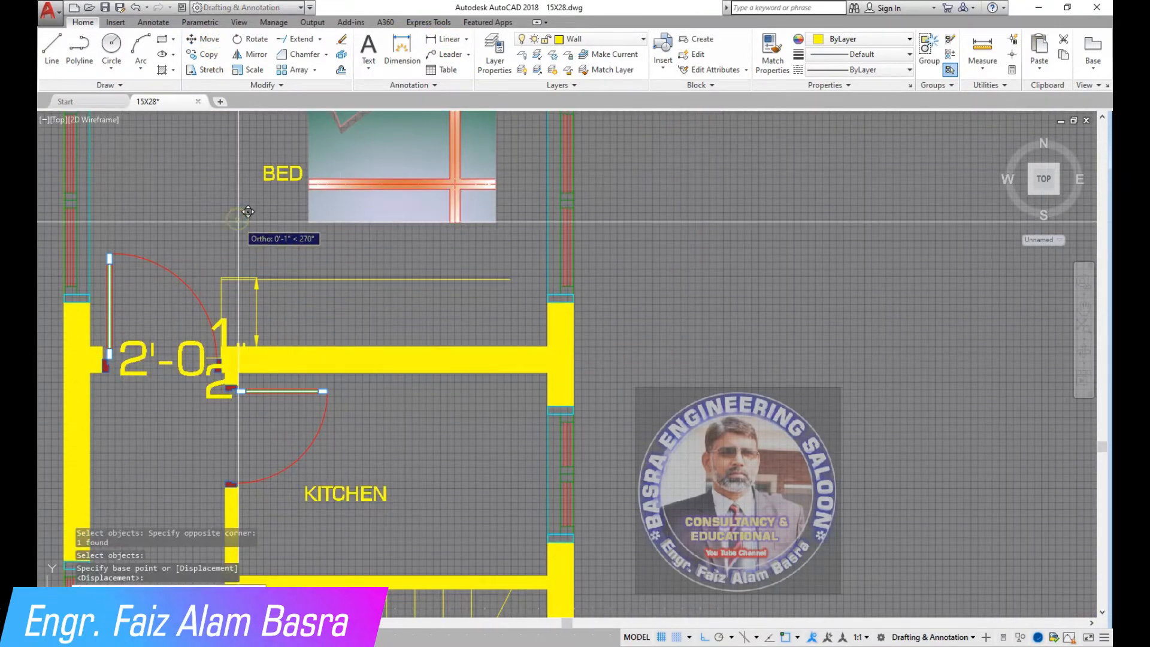
text(.5)
key(Return)
Delete the vertical line's dimension and close the corner between the vertical and horizontal lines with Chamfer.
scroll(245, 311, up, 2)
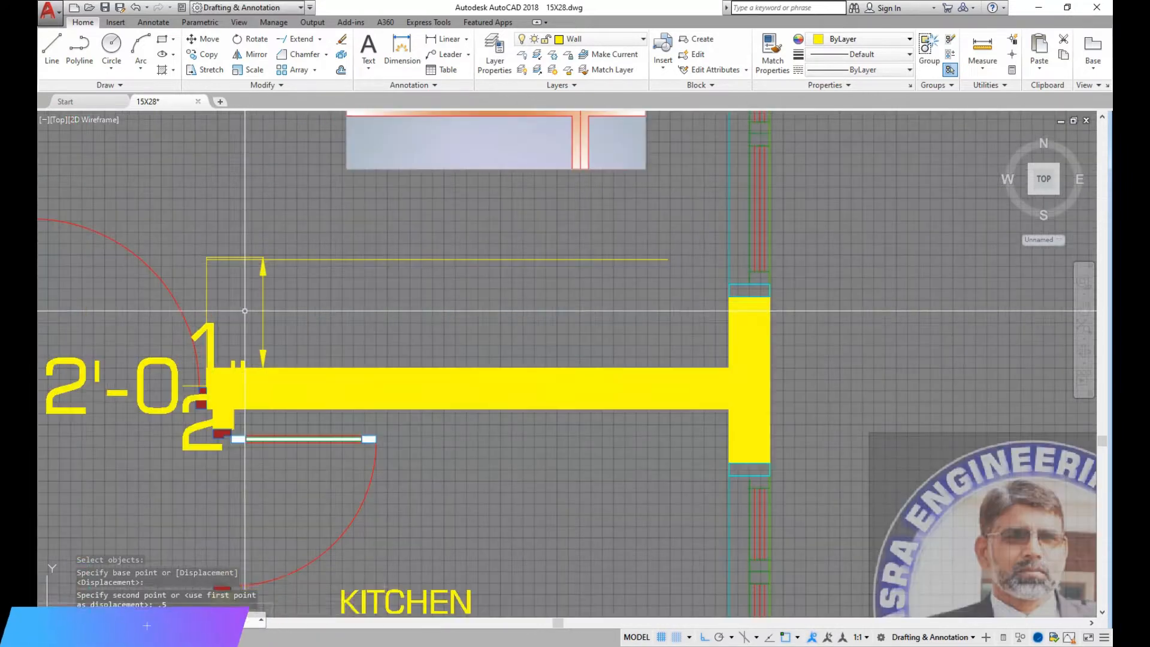
click(277, 300)
click(258, 282)
key(Delete)
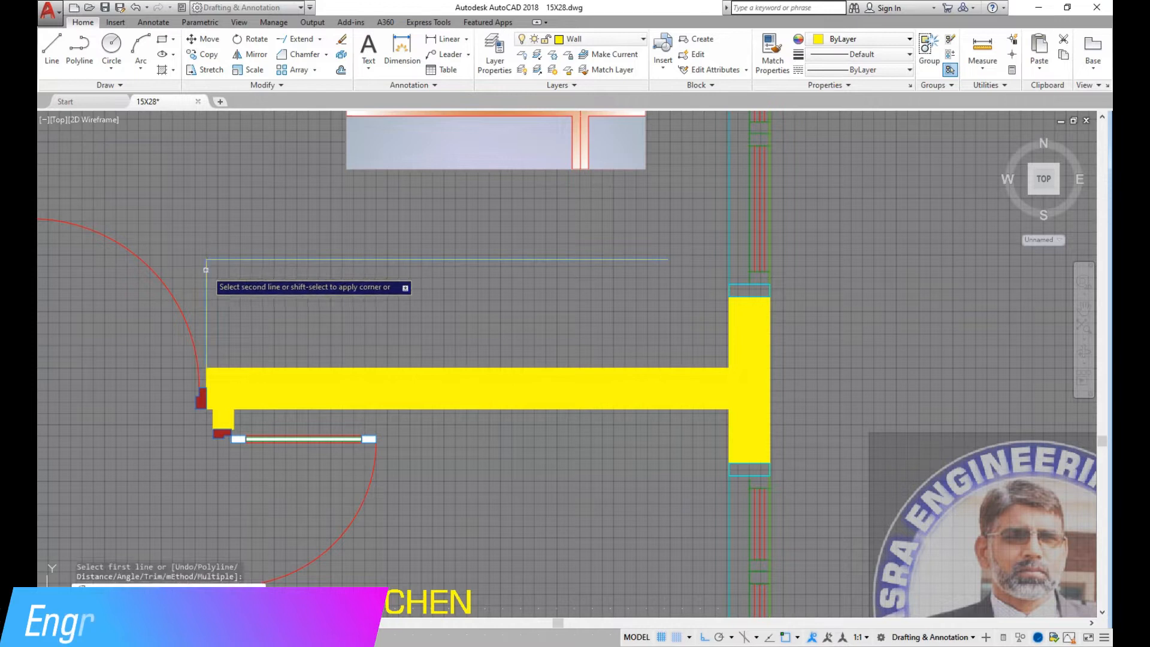
Move the bedroom's right-hand window up about 1'-1" along its wall.
scroll(431, 329, down, 2)
middle_drag(577, 336, 460, 404)
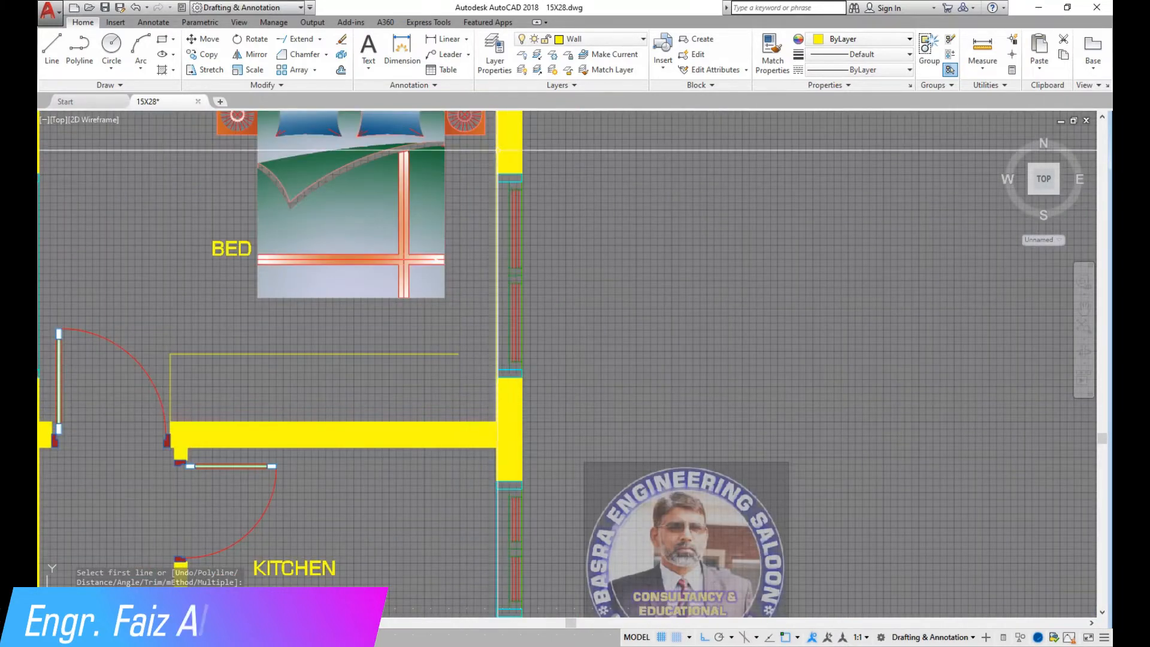
scroll(500, 142, up, 2)
click(208, 46)
click(465, 162)
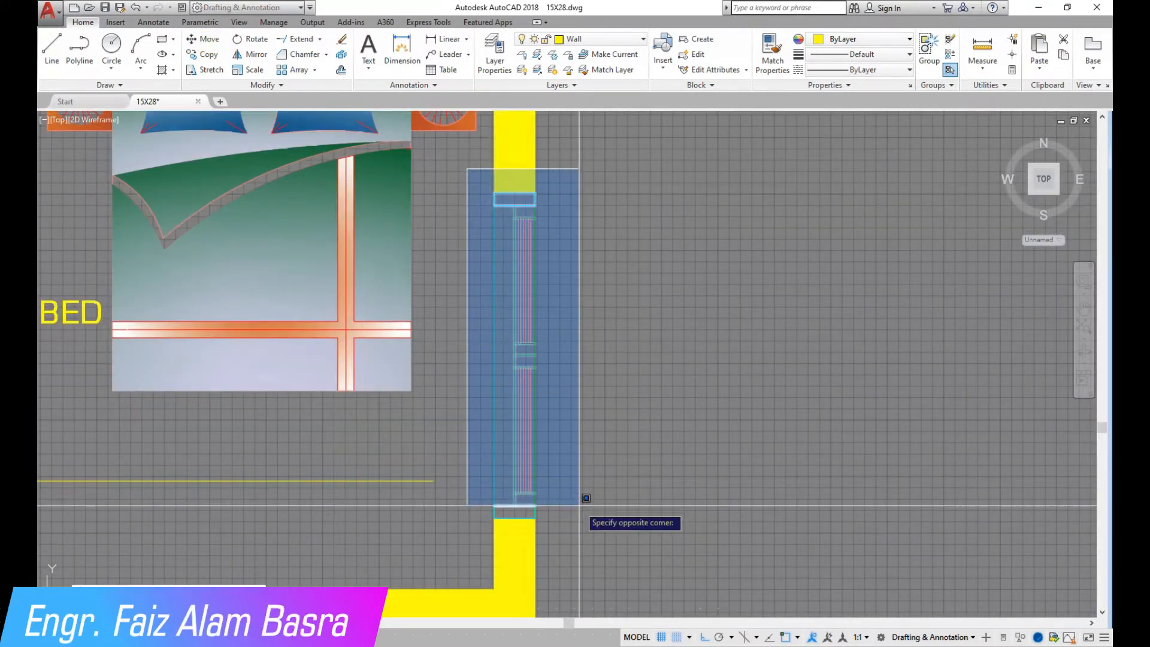
click(585, 495)
key(Return)
click(650, 477)
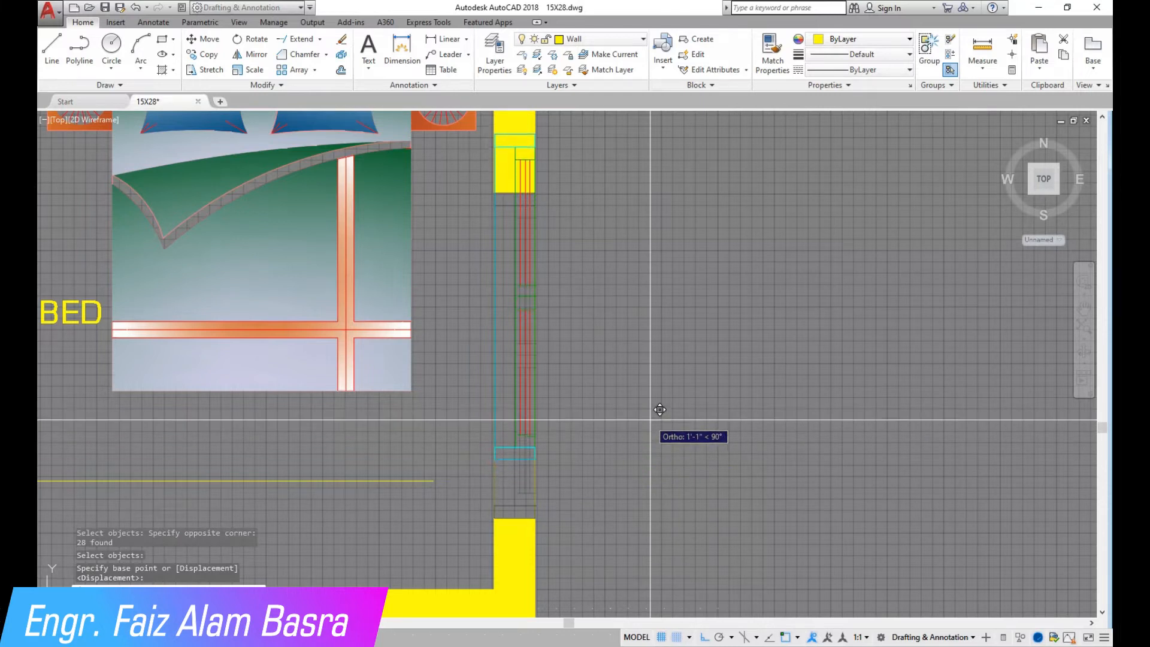
click(650, 416)
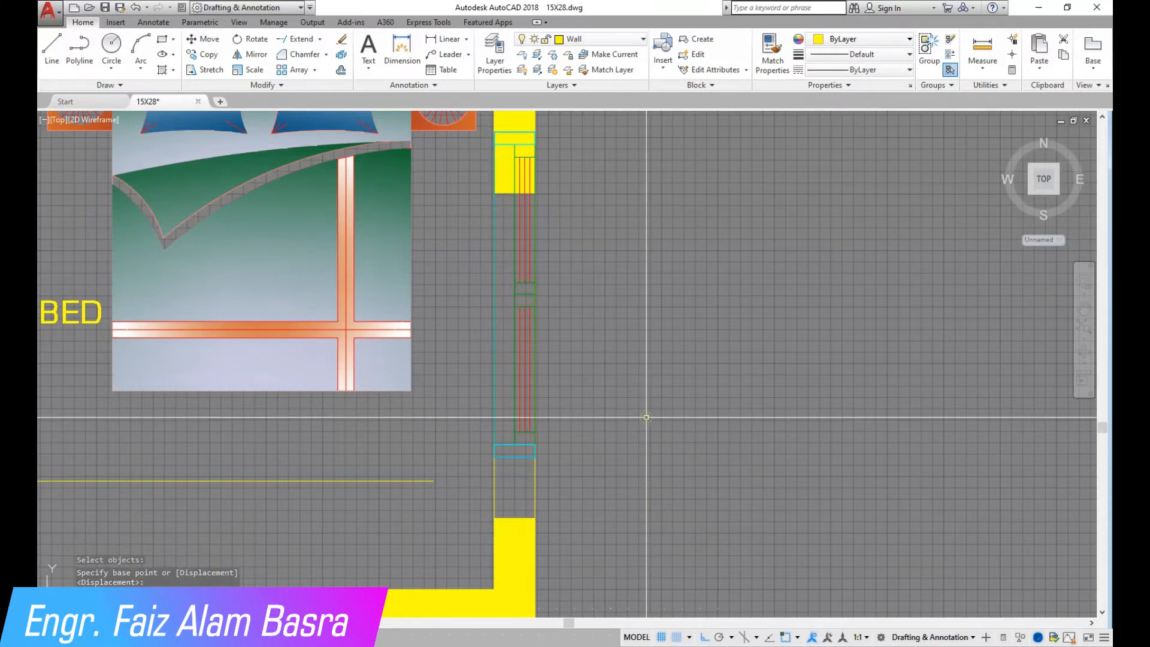
Extend the horizontal line below the bed to the inner face of the right wall.
scroll(586, 354, down, 2)
scroll(587, 353, up, 2)
click(298, 38)
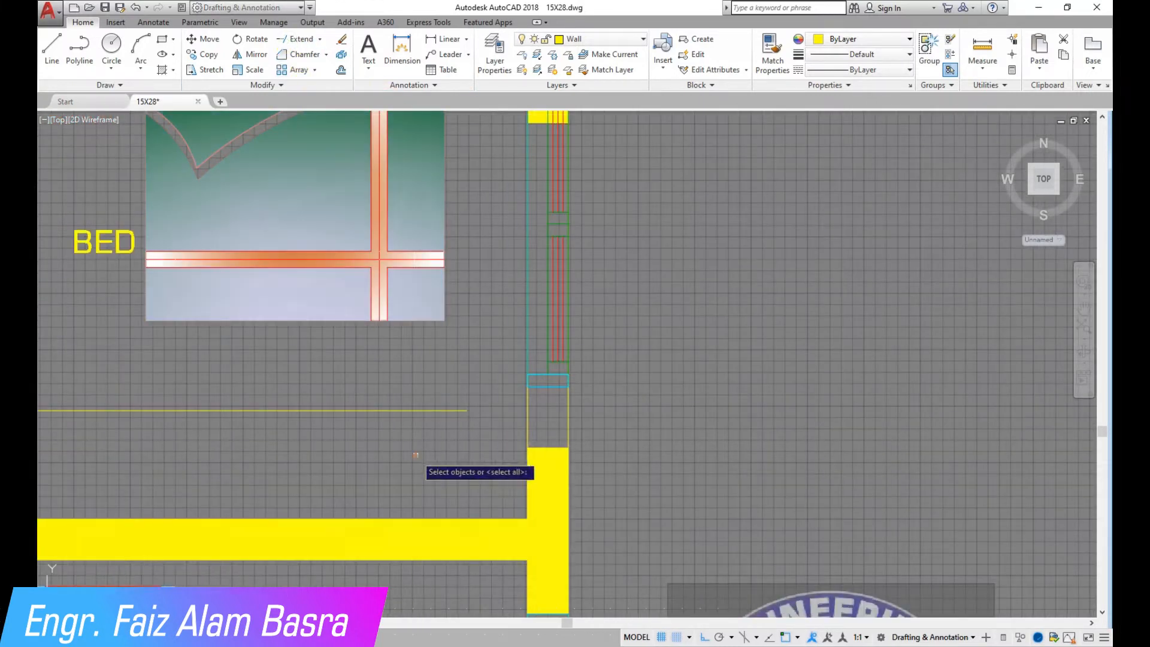
key(Return)
click(451, 402)
scroll(575, 410, down, 2)
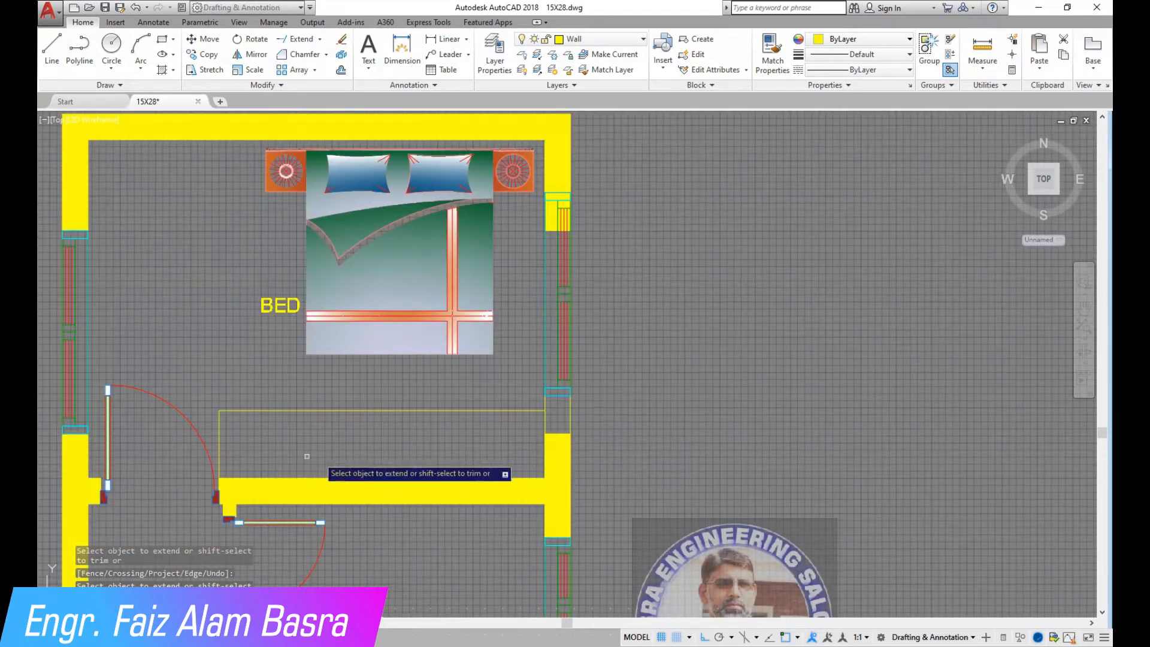
scroll(248, 460, up, 2)
right_click(245, 458)
click(271, 466)
Add a linear dimension above the extended horizontal line below the bed.
click(446, 38)
key(Return)
click(428, 382)
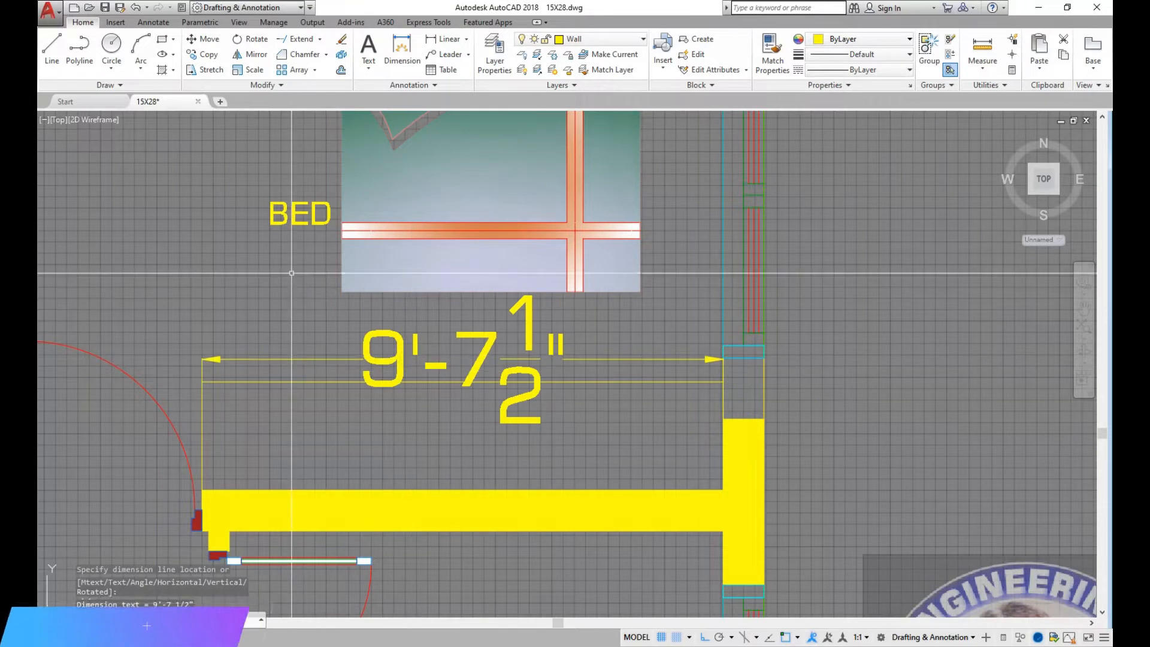
Move the vertical line beside the bedroom door 7.5" to the right.
click(211, 42)
click(201, 409)
key(Return)
click(248, 413)
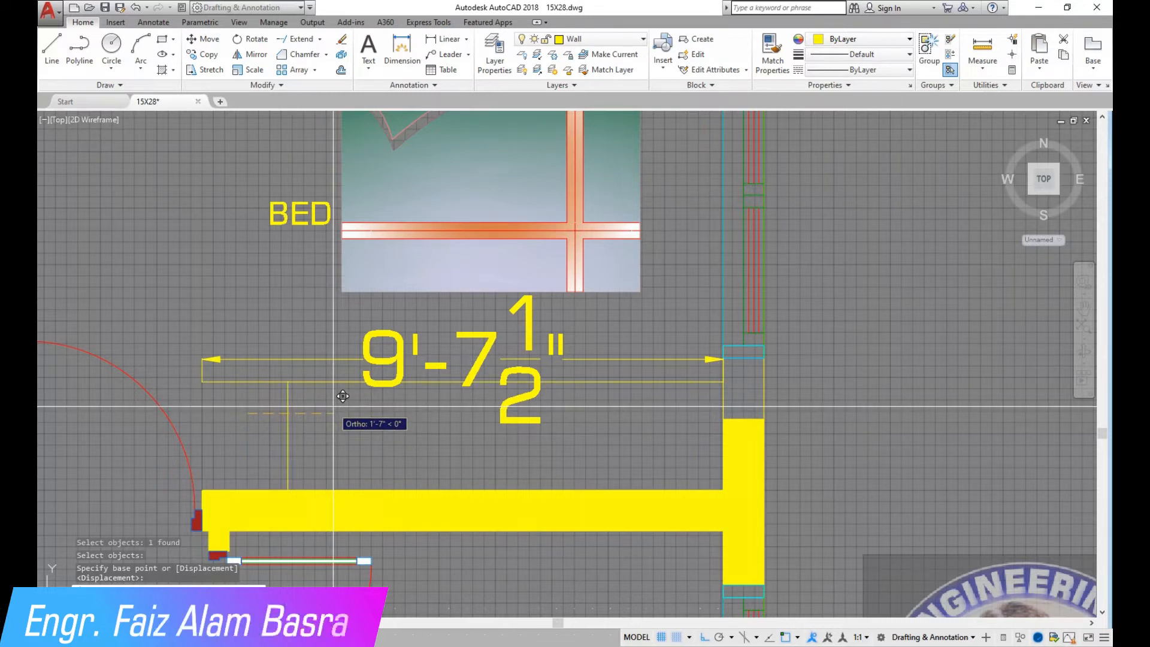
text(7.5)
key(Return)
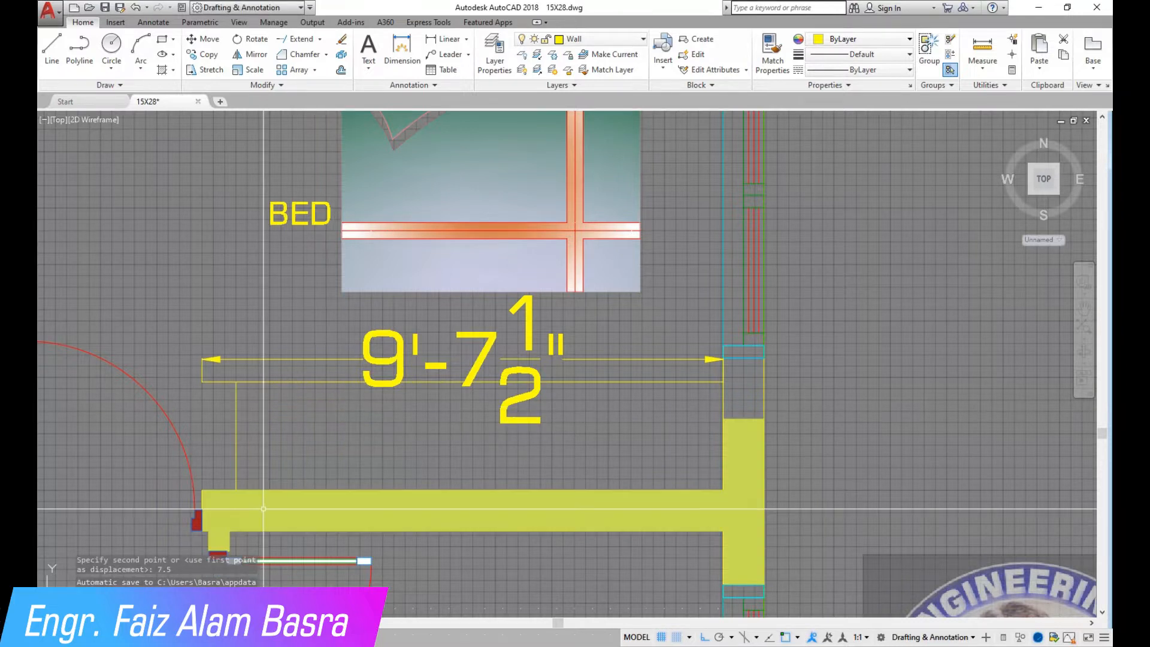
Stretch the left end of the horizontal line's dimension to the top of the moved vertical line.
scroll(278, 419, up, 2)
scroll(232, 435, down, 2)
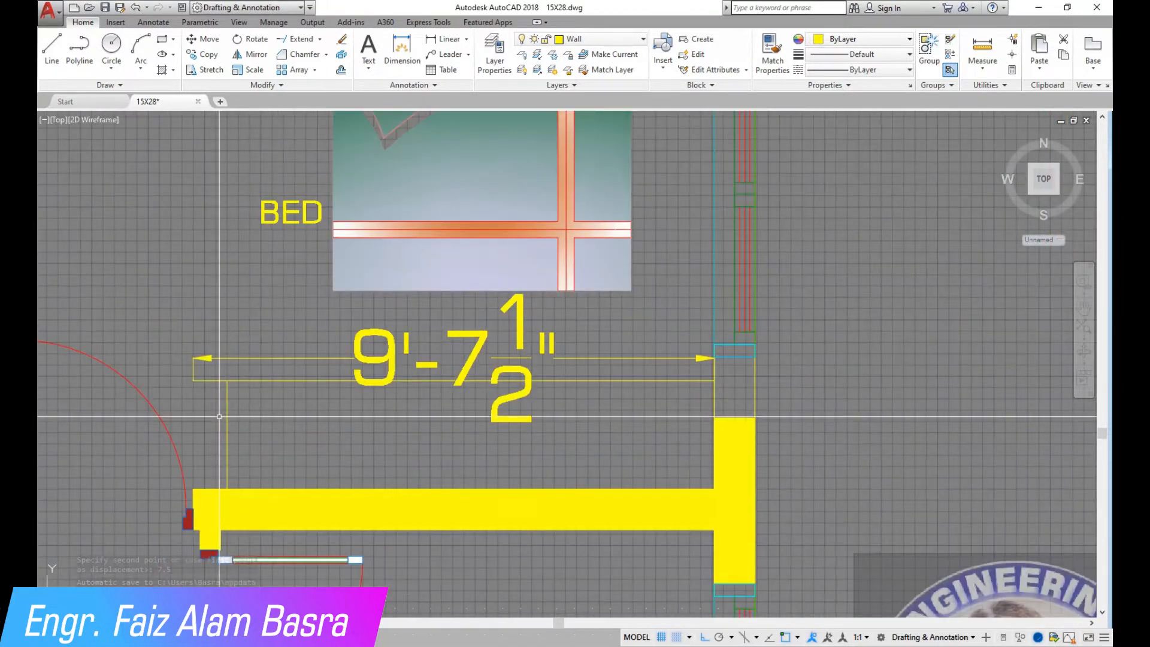
scroll(218, 389, up, 2)
click(187, 375)
click(180, 375)
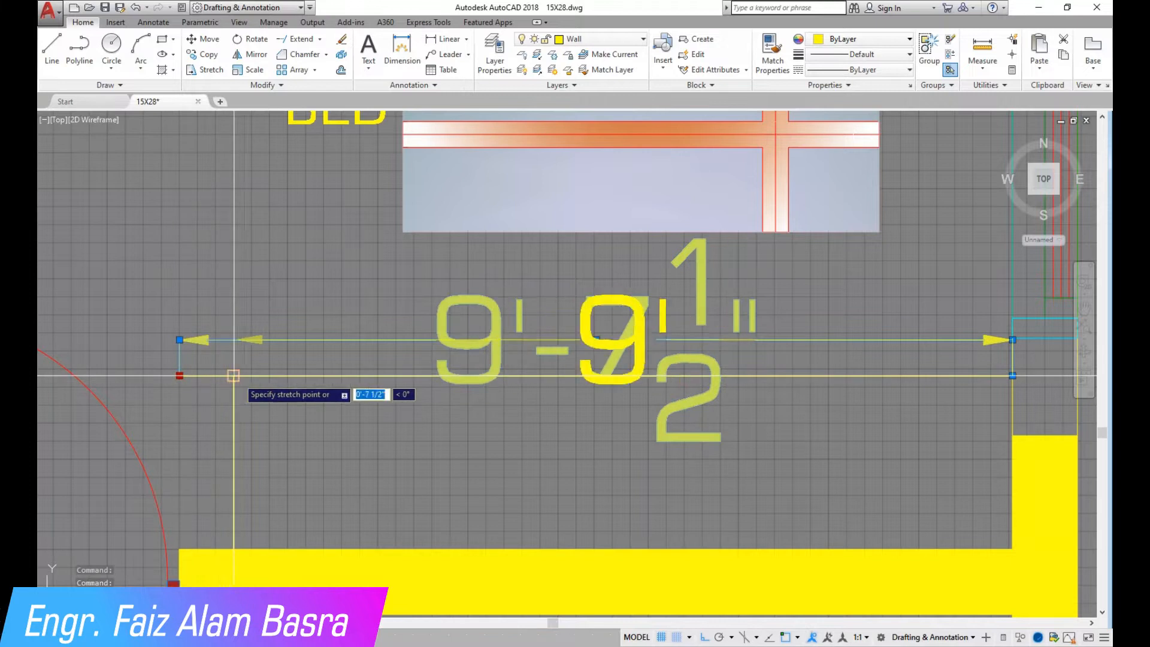
scroll(273, 377, down, 2)
scroll(229, 451, up, 2)
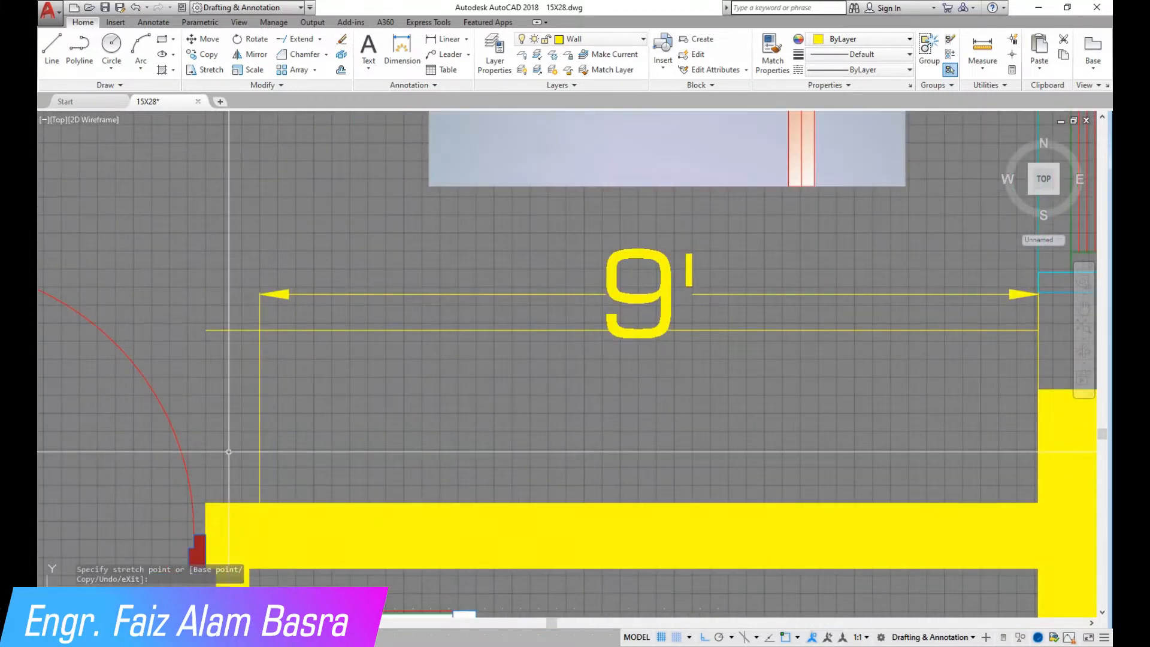
scroll(304, 324, down, 2)
key(Escape)
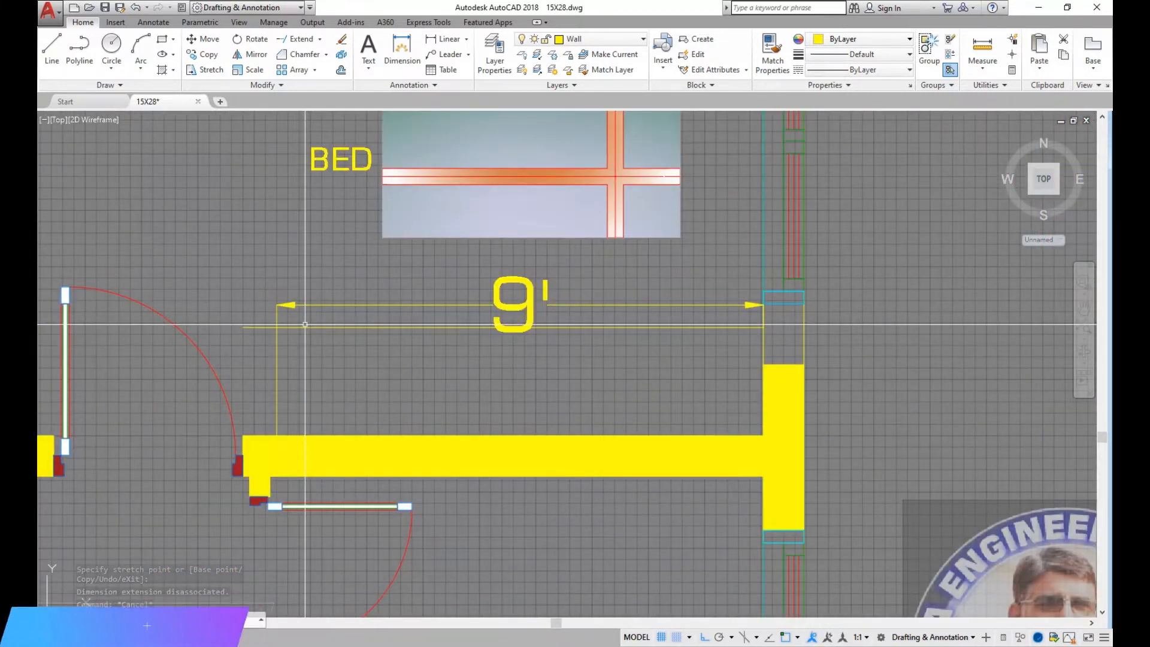
Move the vertical line another 1' toward the right wall.
scroll(305, 324, up, 2)
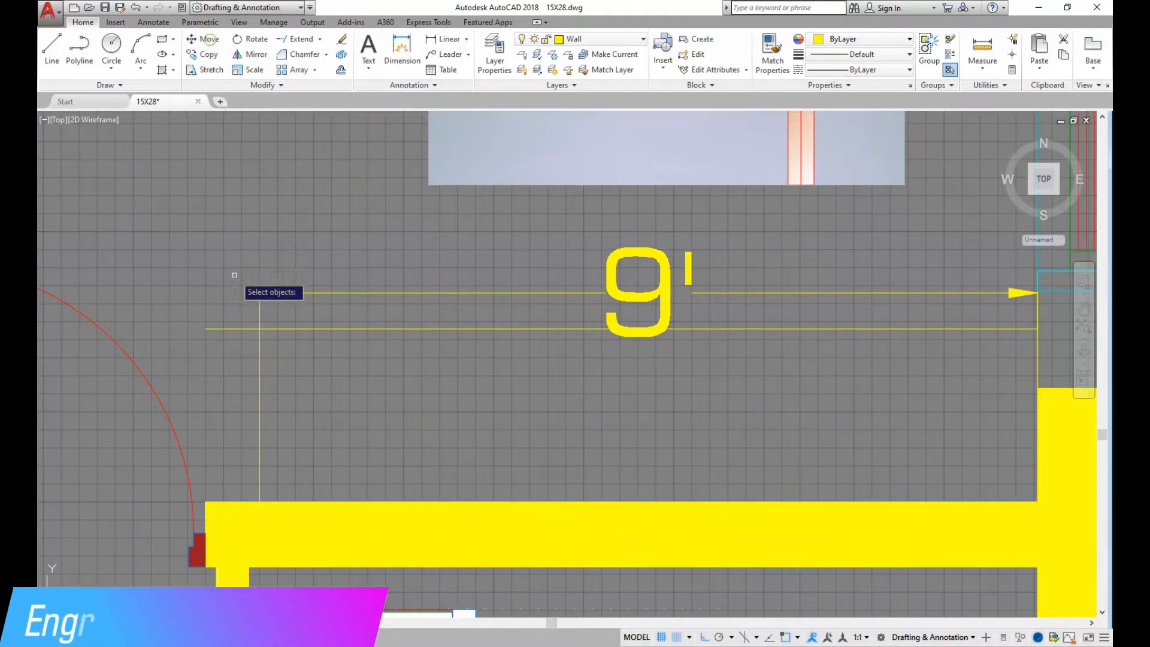
key(Return)
click(303, 389)
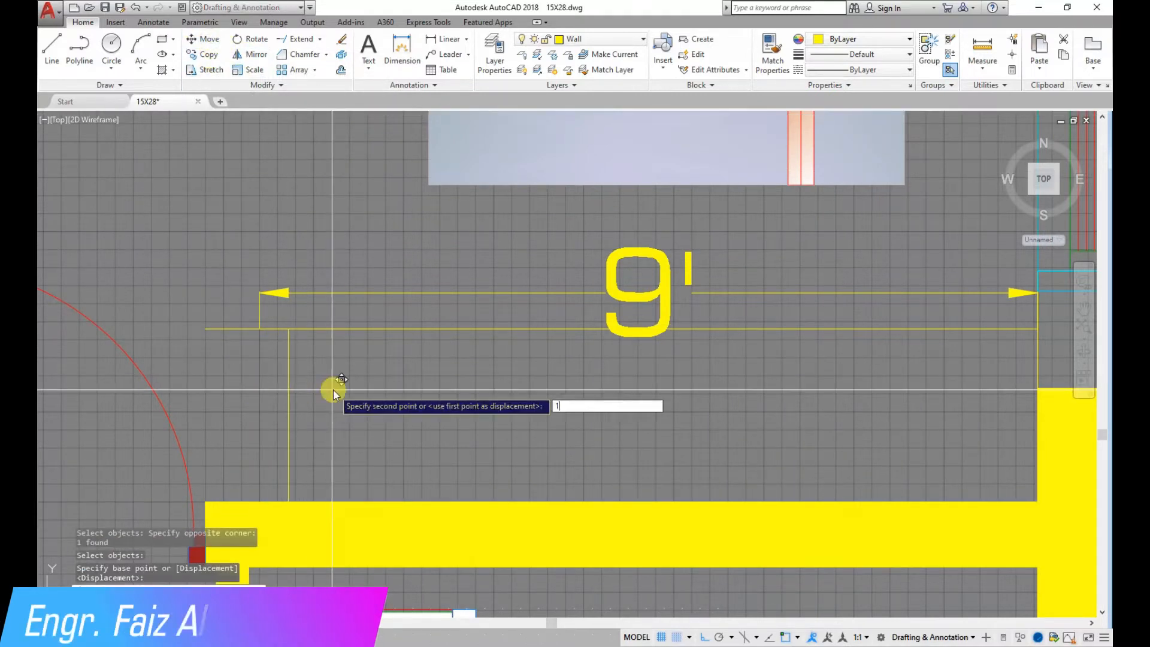
key(Return)
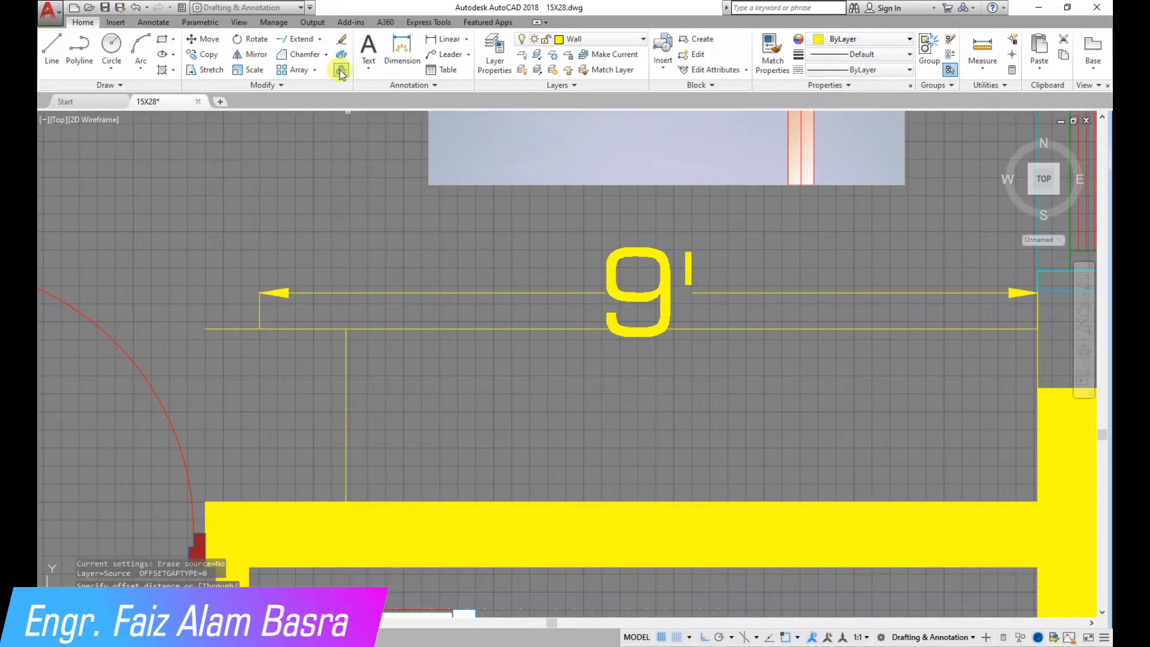
Offset the vertical line toward the bedroom door and join the horizontal line to the offset line's top end with Chamfer.
click(345, 417)
click(296, 413)
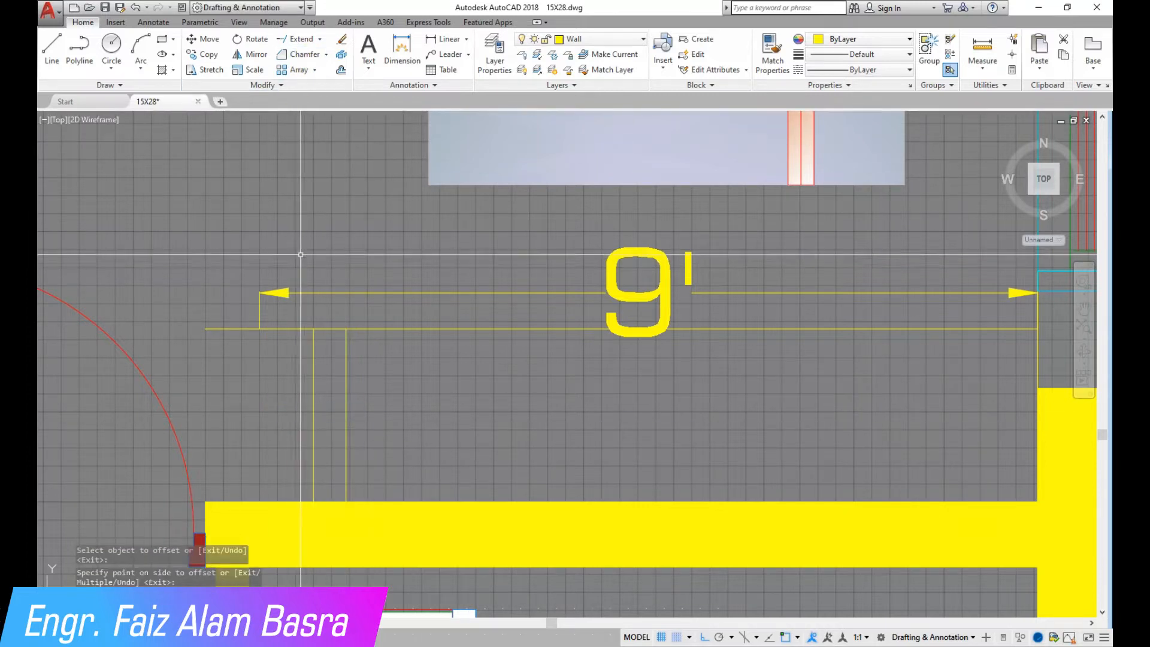
click(388, 329)
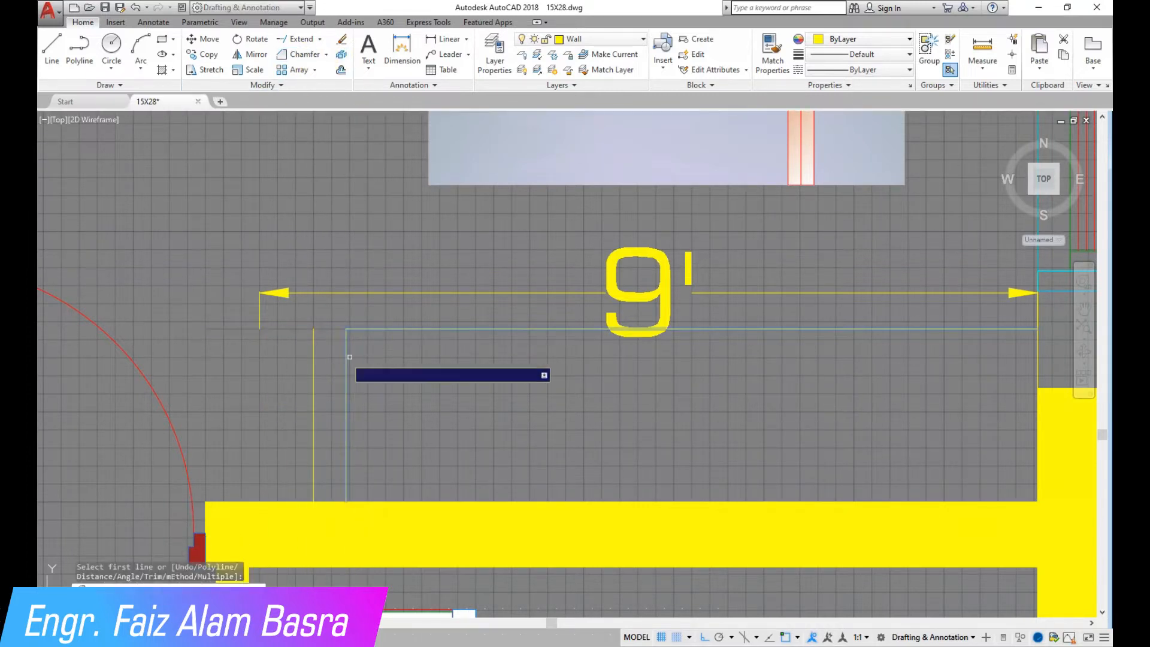
click(345, 355)
click(307, 54)
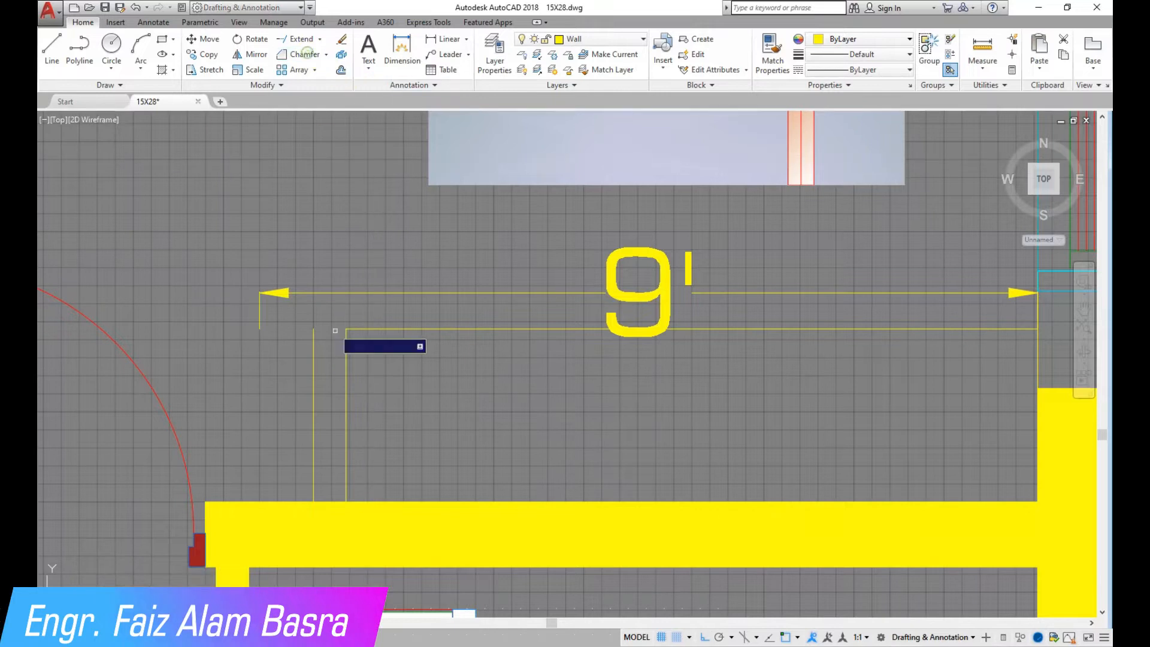
click(370, 328)
click(315, 342)
right_click(407, 357)
click(451, 362)
Stretch the dimension's left end to the top of the inner vertical line.
click(267, 329)
click(260, 329)
click(260, 329)
click(346, 329)
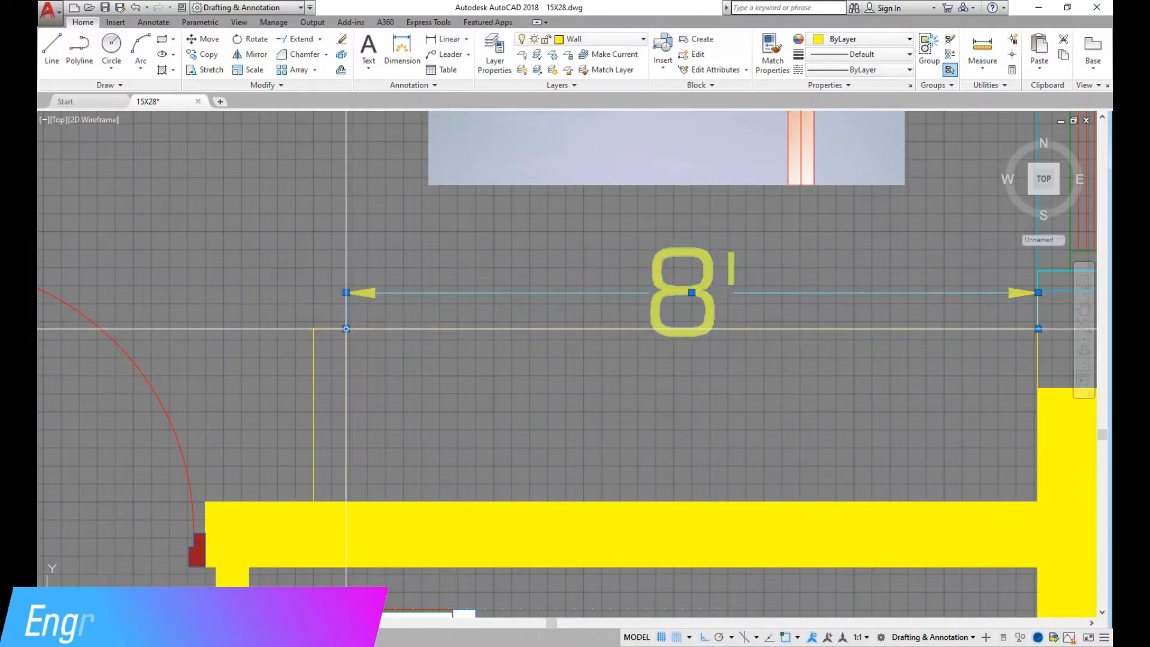
Delete the 8' dimension and stretch the right wall's solid hatch up to the lower end of the bedroom window.
click(339, 43)
scroll(265, 291, down, 4)
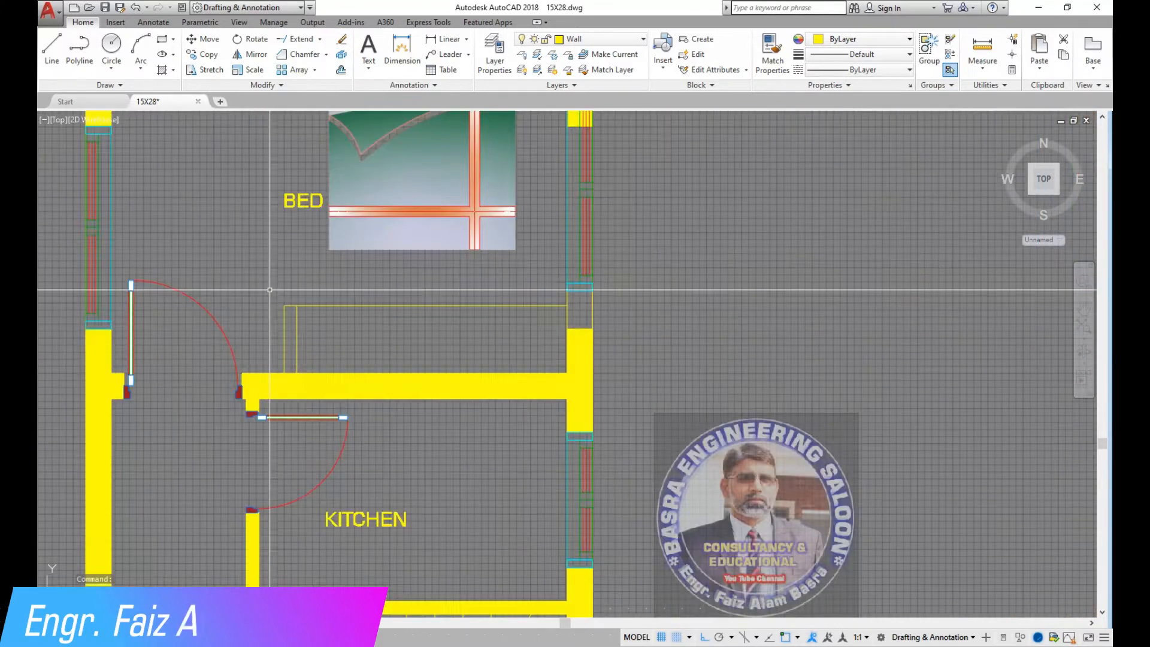
scroll(580, 316, up, 4)
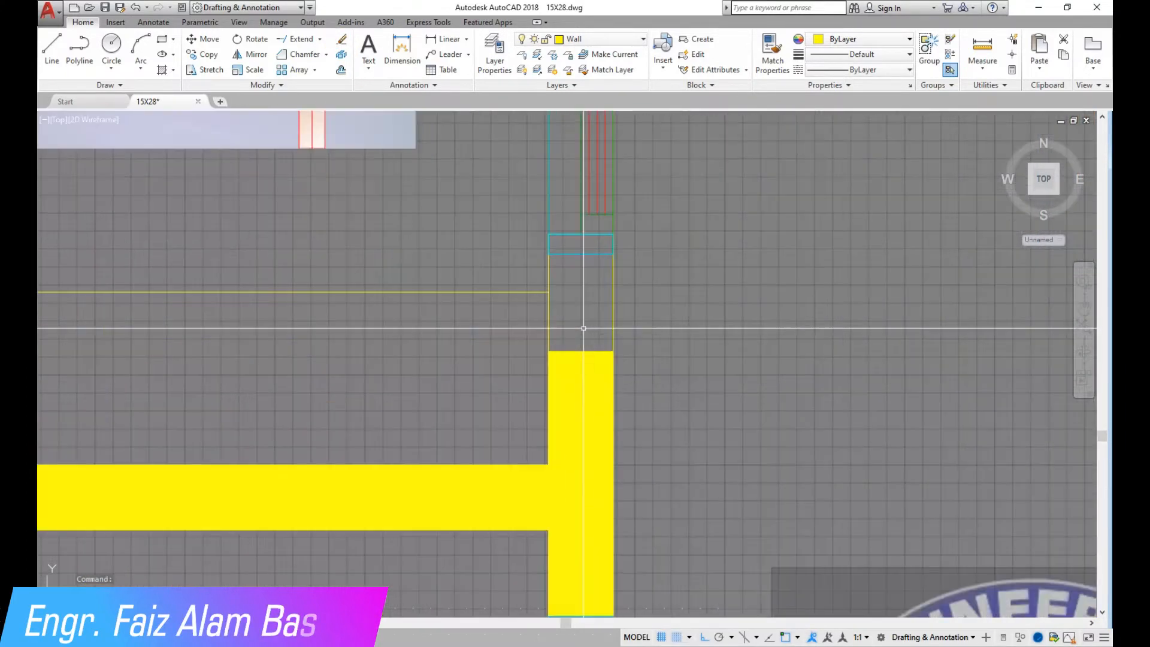
click(582, 377)
click(581, 351)
click(579, 254)
key(Escape)
Stretch the right wall's upper solid hatch back to the top end of the bedroom window.
scroll(579, 255, down, 3)
scroll(576, 191, up, 4)
scroll(576, 191, down, 3)
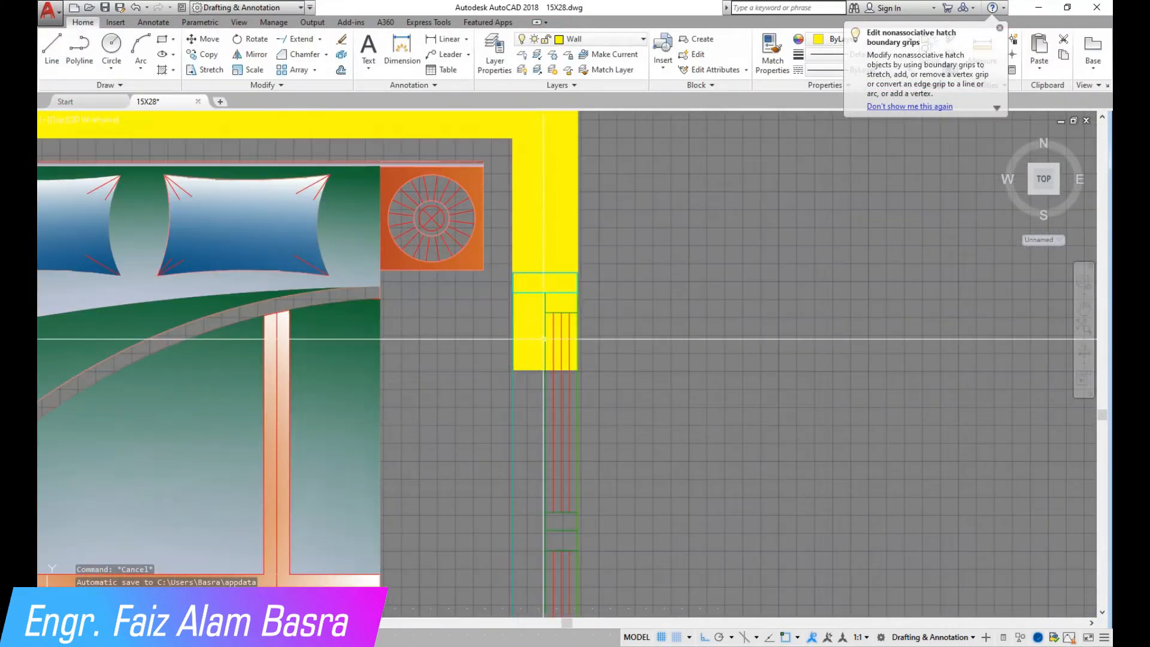
scroll(552, 337, up, 3)
click(542, 428)
click(542, 441)
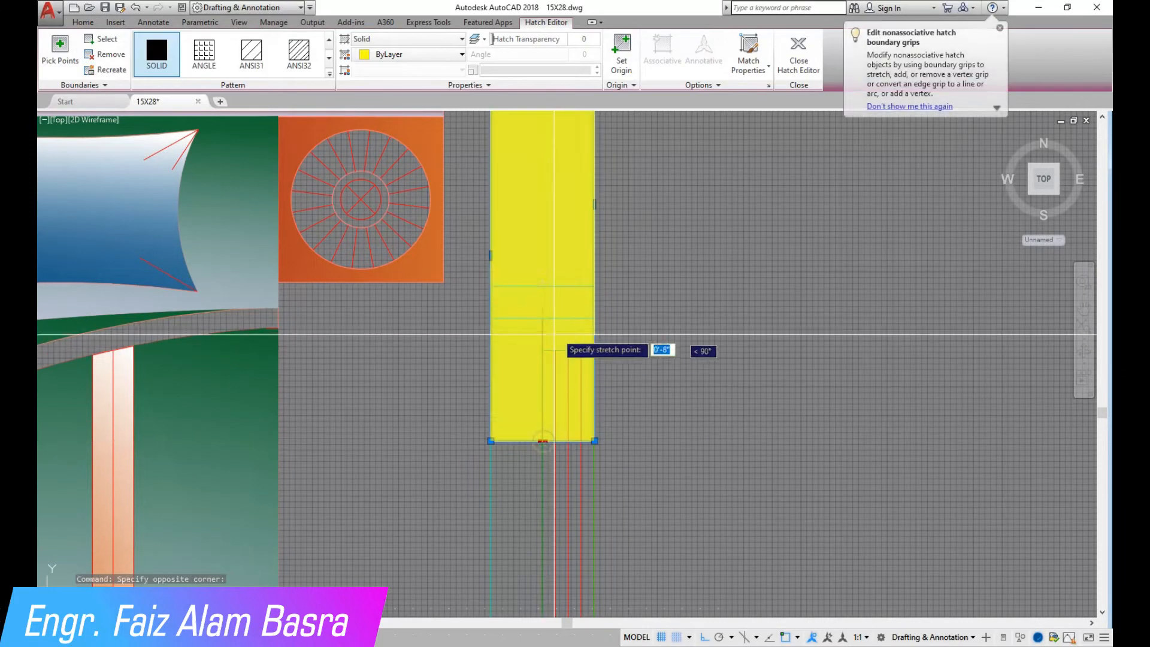
click(543, 285)
key(Escape)
scroll(585, 240, down, 3)
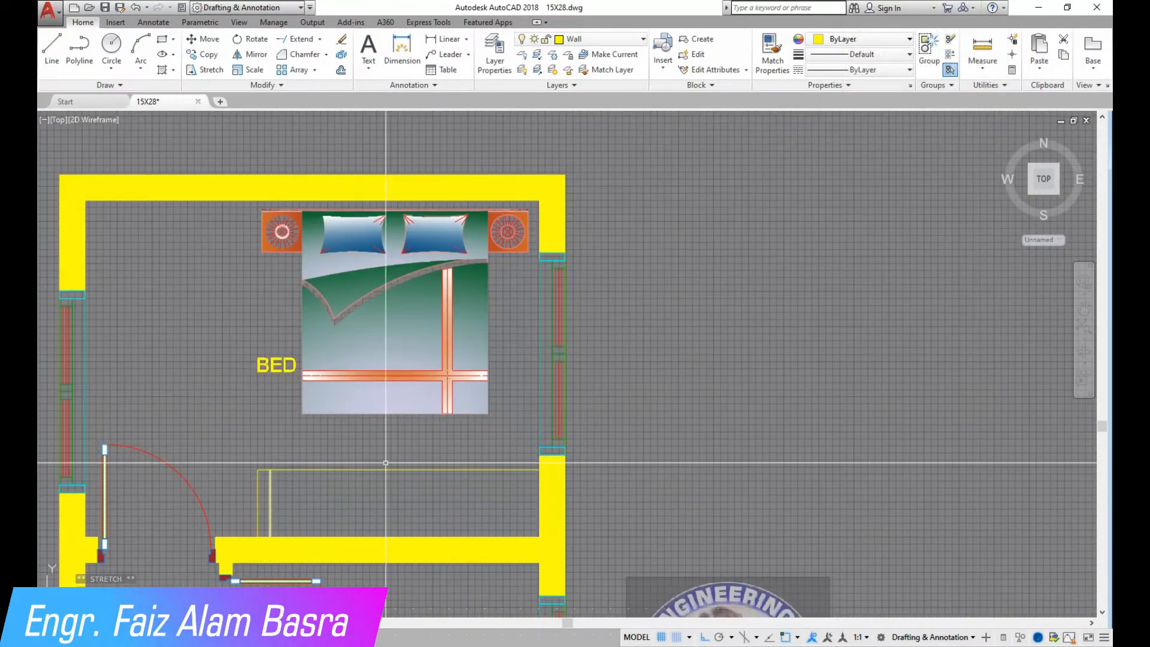
Fill the narrow partition at the closet's bedroom-door end with solid hatch.
scroll(407, 478, down, 2)
scroll(326, 495, up, 2)
scroll(325, 495, up, 2)
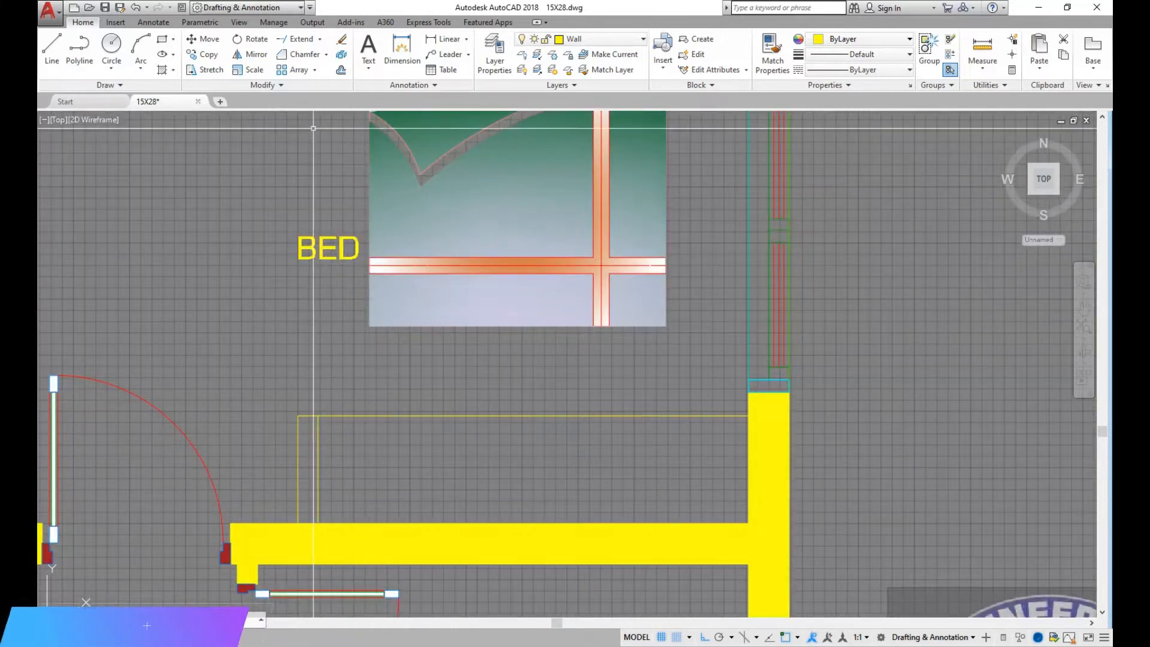
click(312, 480)
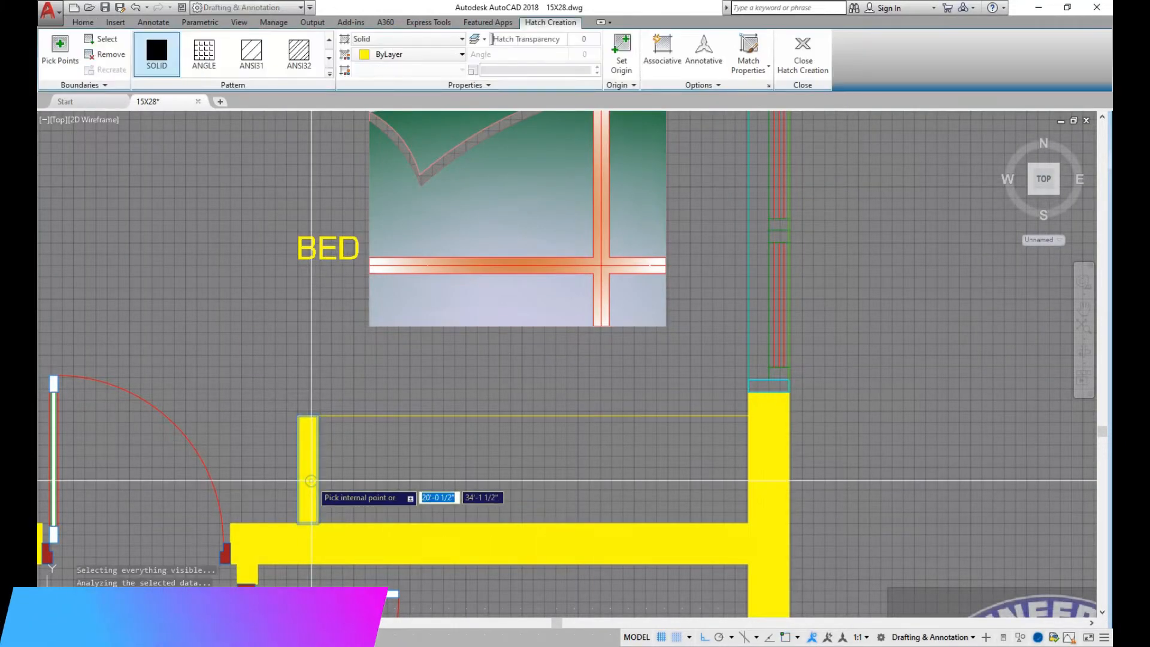
key(Return)
Draw a diagonal line from the partition's inner base to the closet's upper right corner and fill the triangle below it with solid hatch.
click(54, 47)
click(319, 521)
click(726, 453)
key(Return)
key(Return)
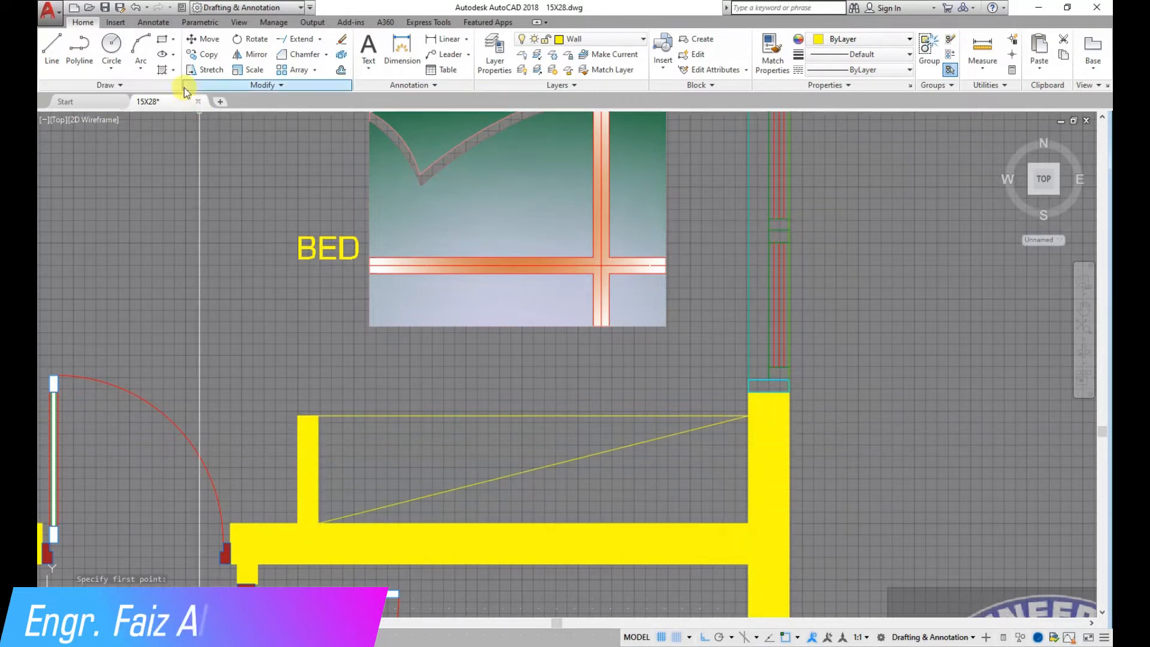
click(589, 495)
key(Return)
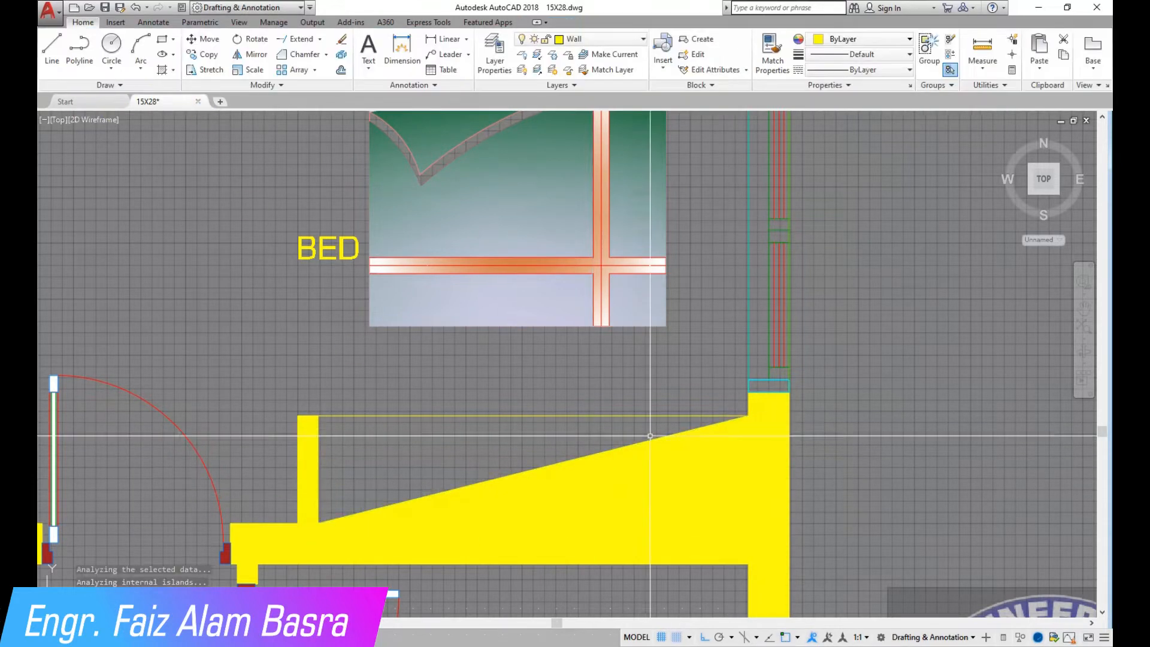
Draw a horizontal guide line from the middle of the bedroom's right window to beyond the left wall.
scroll(656, 430, down, 4)
scroll(507, 308, up, 2)
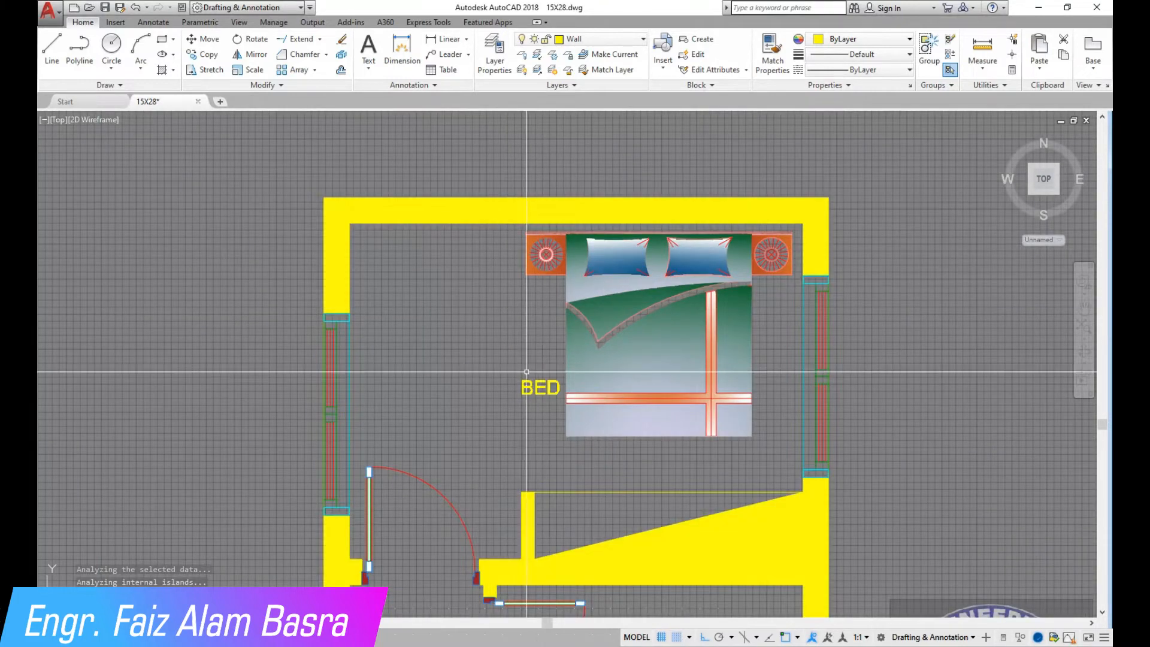
click(53, 49)
click(815, 376)
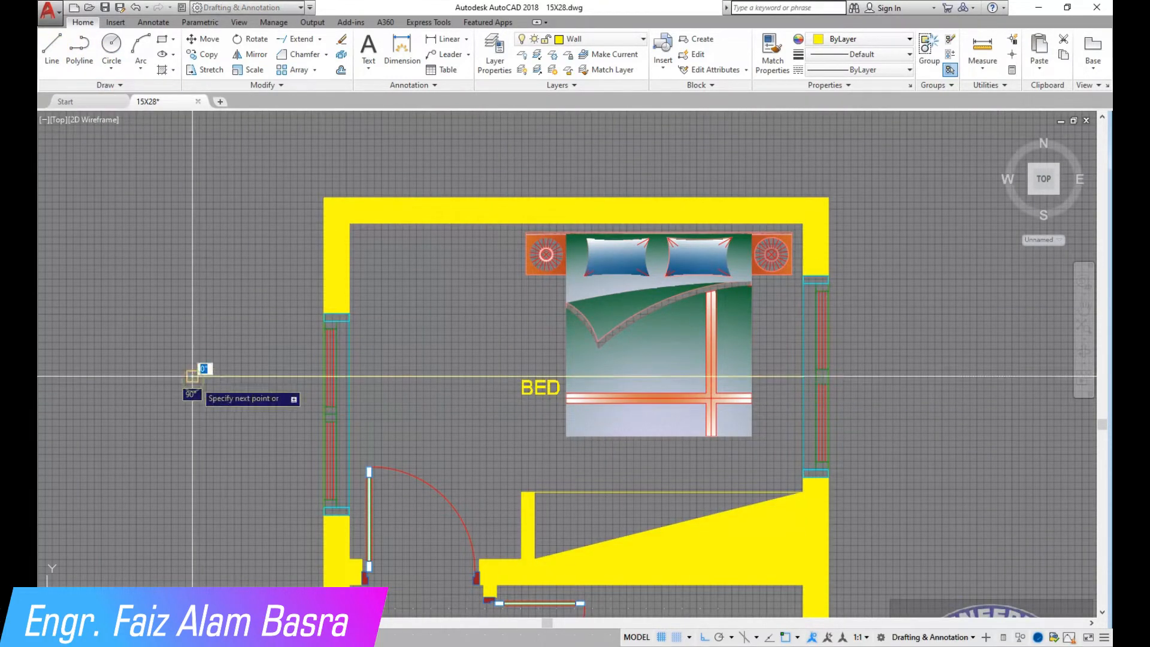
Move the bedroom's left window up so its midpoint meets the horizontal guide line.
click(272, 278)
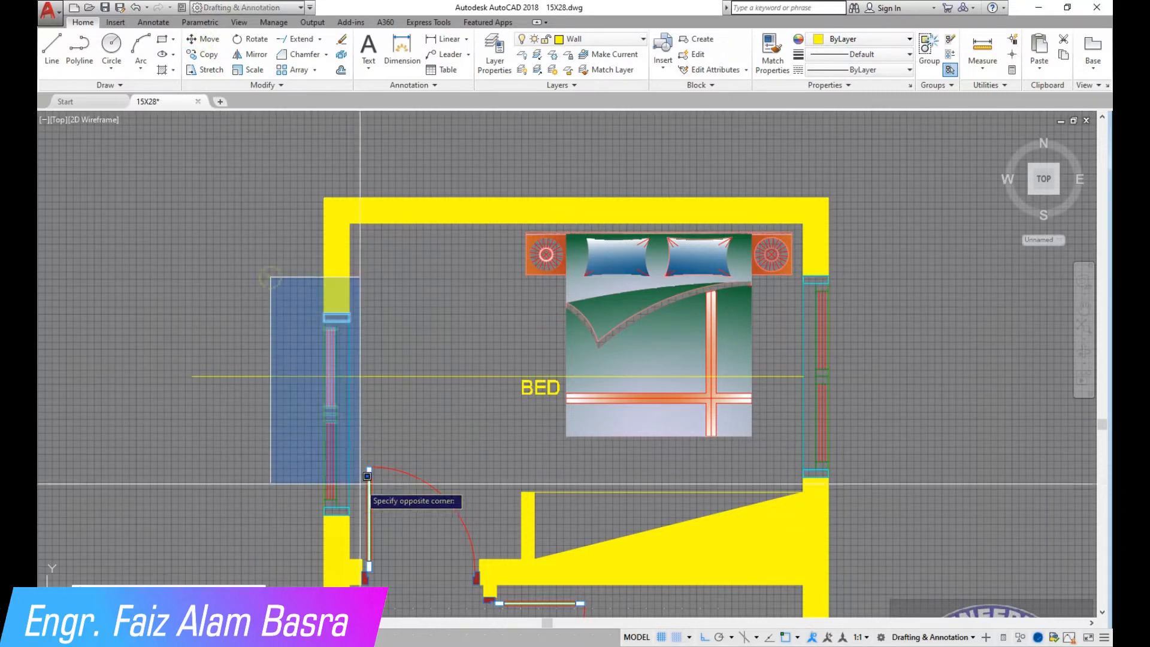
click(359, 524)
key(Return)
click(349, 413)
click(349, 376)
Stretch the left wall's lower solid hatch up to the bottom end of the moved window.
scroll(324, 528, up, 6)
click(452, 519)
click(374, 489)
click(371, 479)
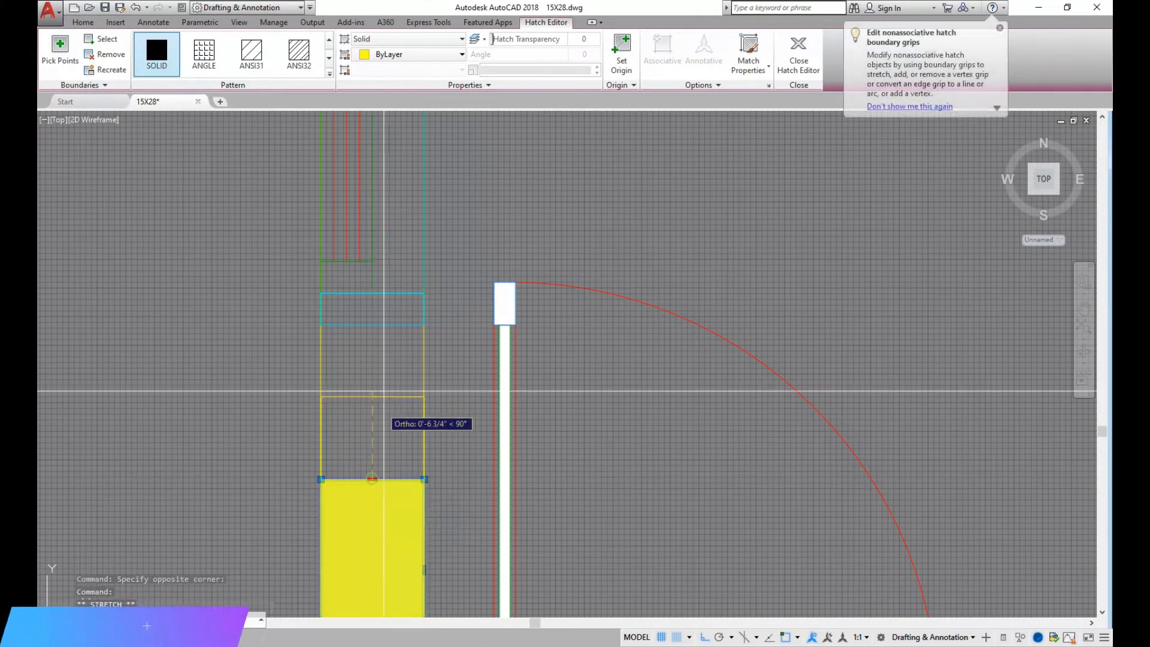
click(374, 325)
Stretch the left wall's upper solid hatch back to the top end of the moved window.
scroll(371, 335, down, 5)
scroll(365, 324, up, 6)
key(Escape)
click(344, 476)
click(326, 483)
key(Down)
key(Escape)
Erase the horizontal guide line through the bedroom and save the drawing.
scroll(389, 326, down, 5)
key(Escape)
scroll(299, 439, down, 1)
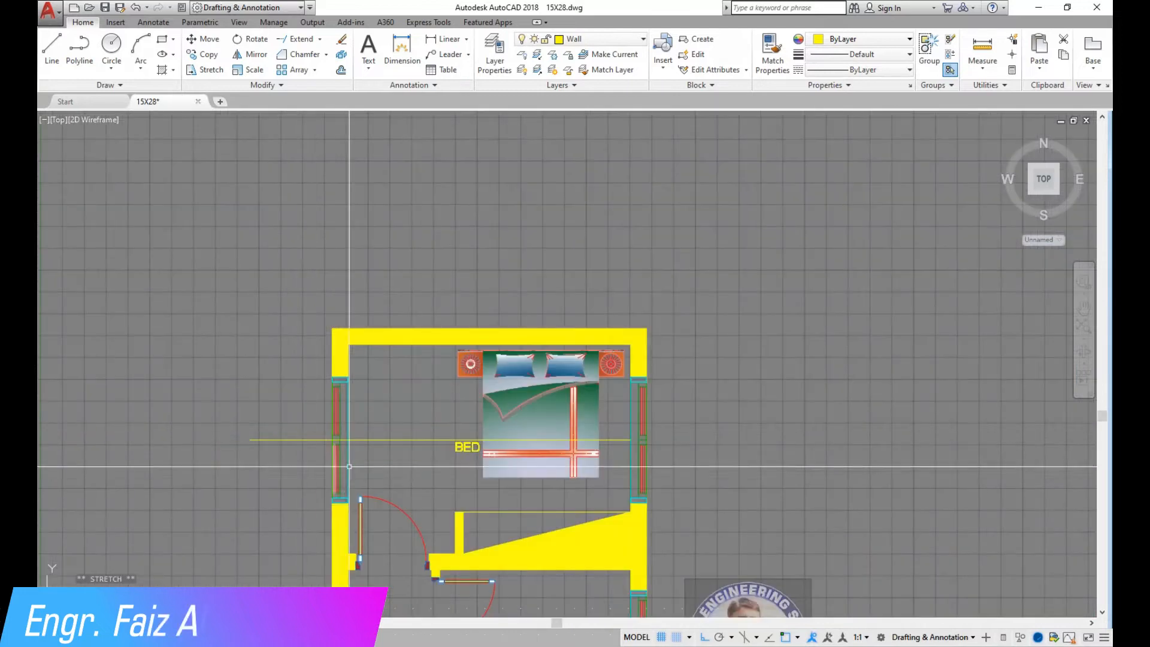
scroll(389, 300, up, 1)
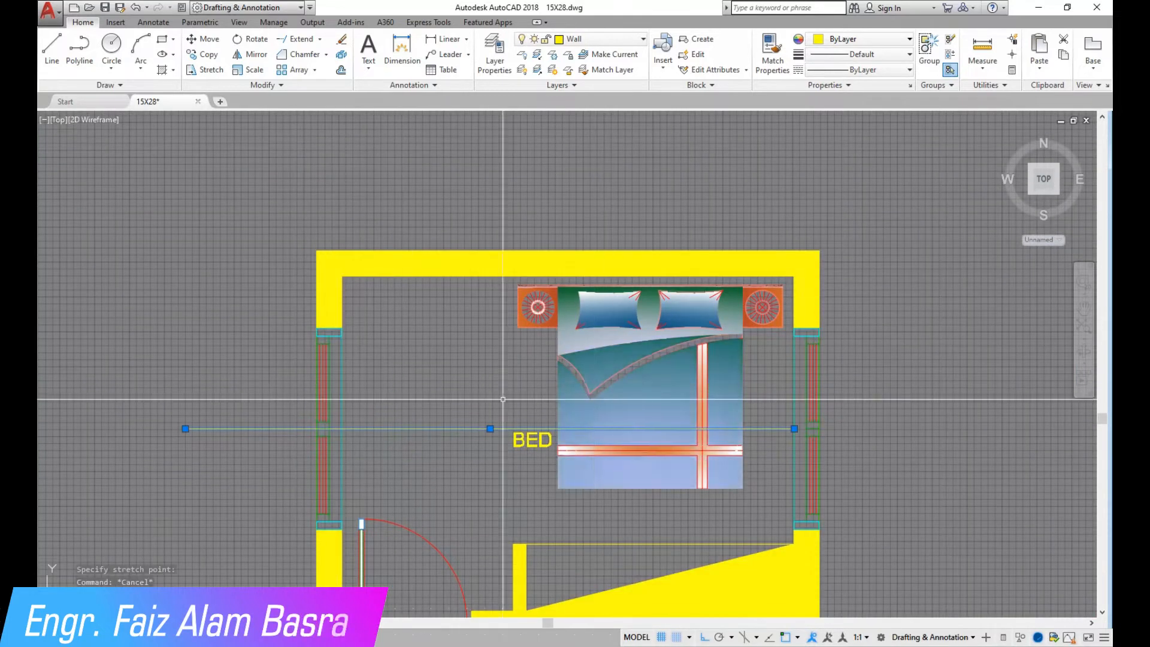
scroll(371, 251, down, 4)
scroll(467, 384, up, 2)
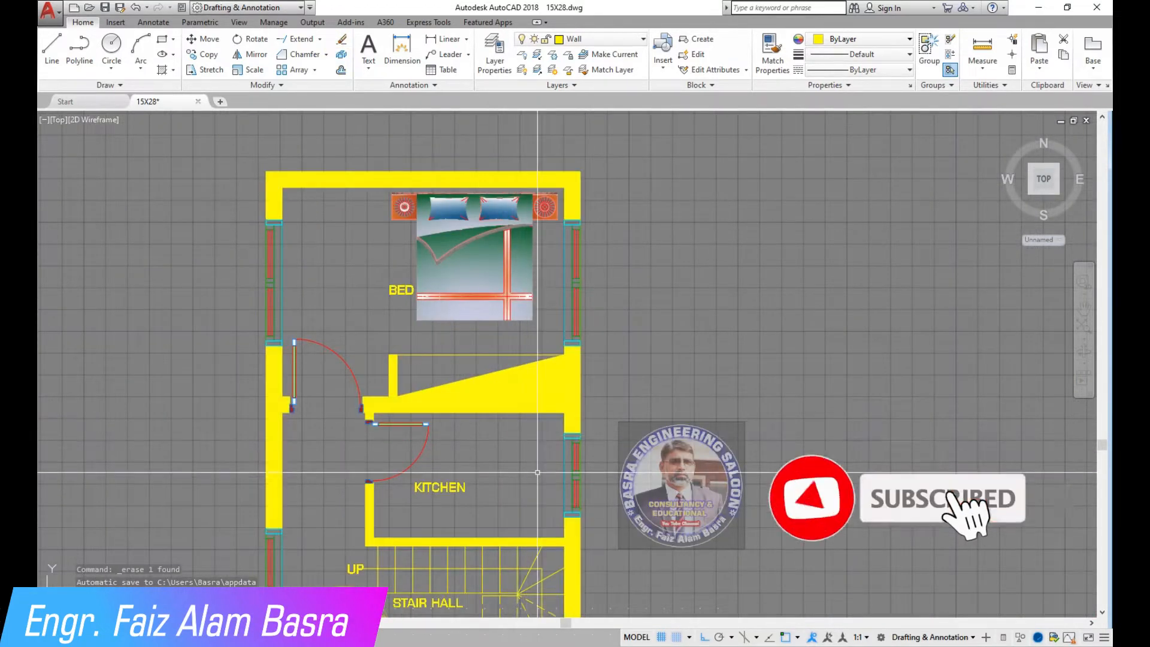
scroll(419, 311, down, 3)
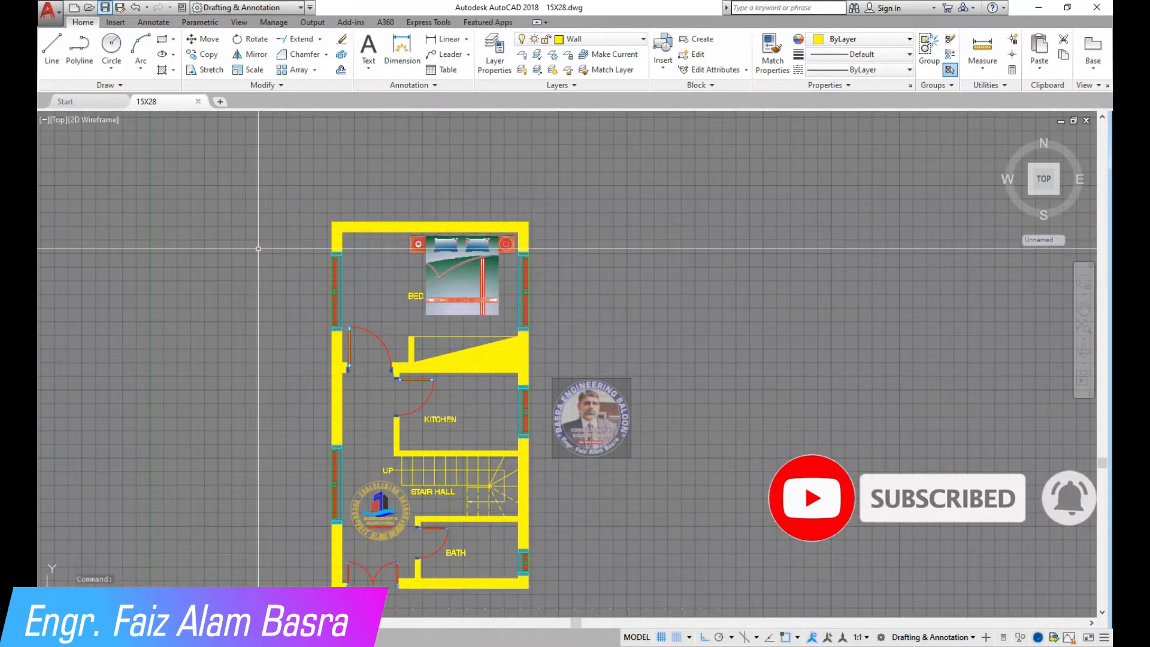
Copy the washbasin, toilet and corner shower from the neighbouring plan's bath by the servant room to the free space just outside this plan's bath.
scroll(527, 252, down, 2)
scroll(532, 360, up, 4)
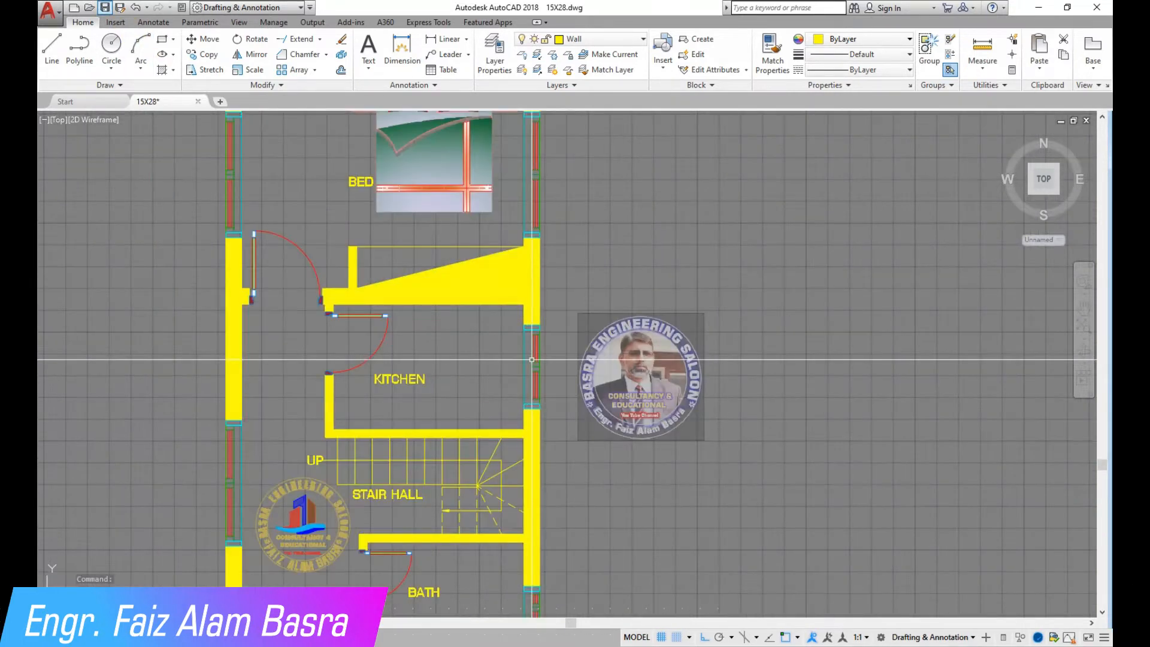
click(210, 56)
scroll(428, 278, down, 2)
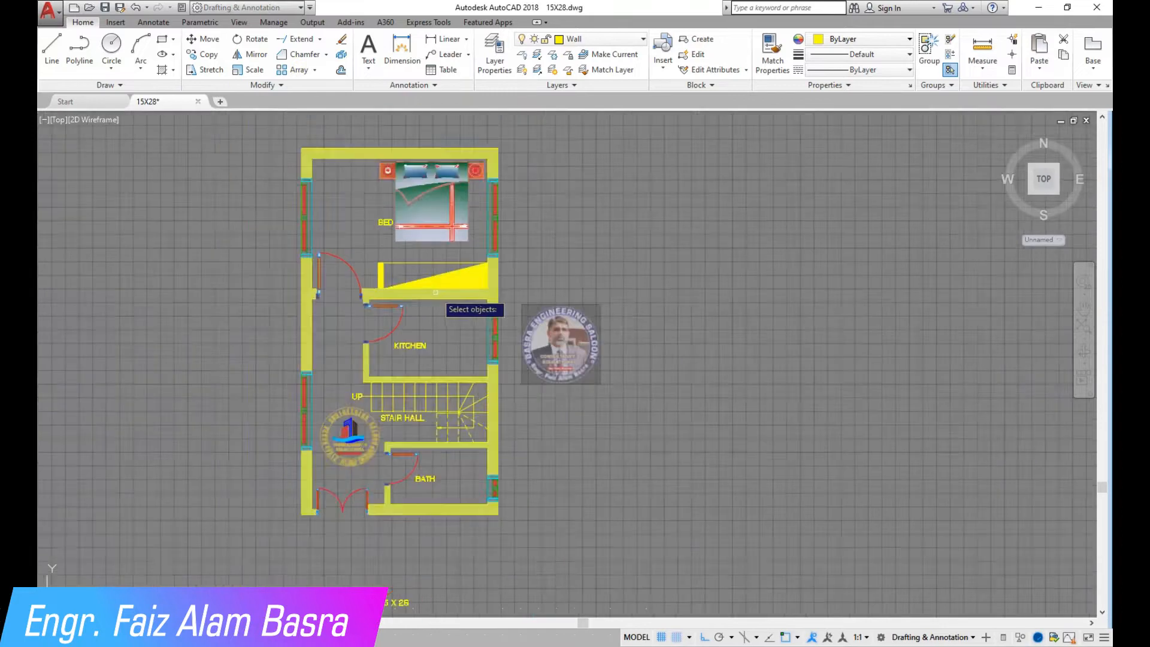
scroll(586, 317, down, 4)
scroll(419, 348, down, 2)
scroll(221, 326, up, 6)
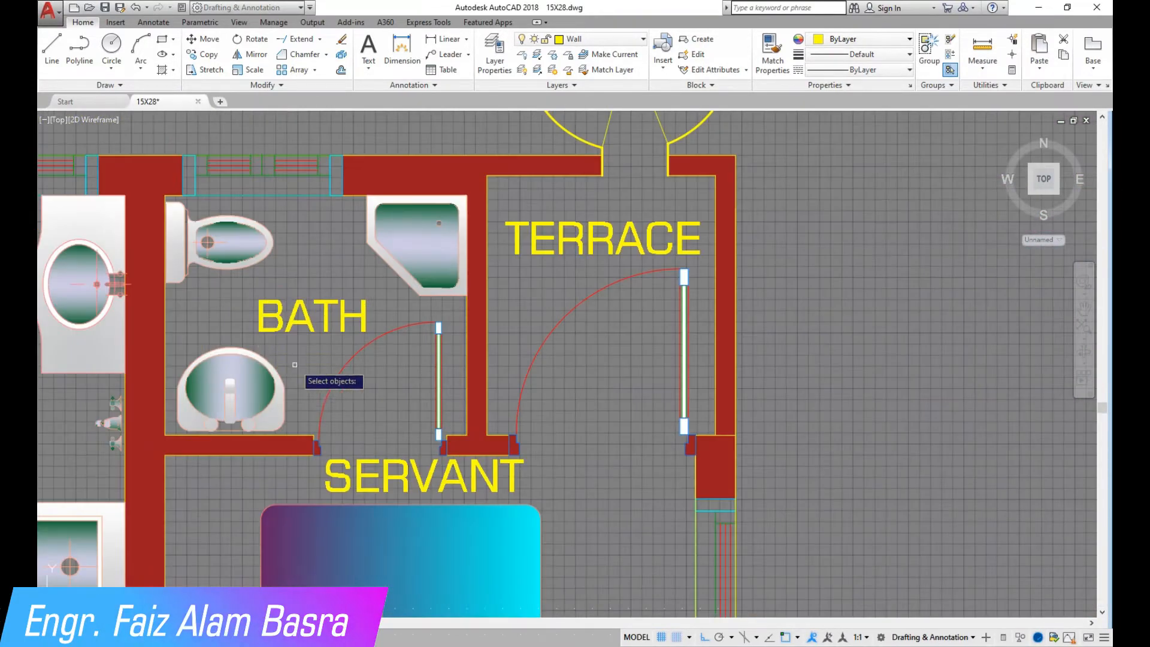
click(295, 364)
click(231, 380)
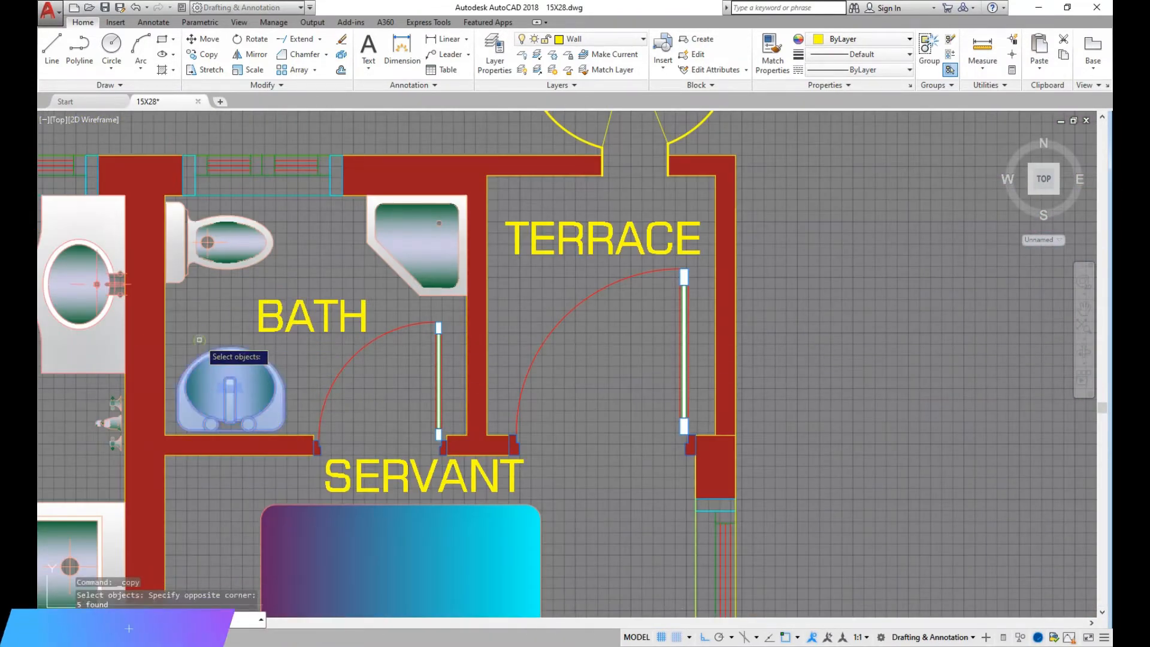
click(274, 285)
click(224, 204)
click(388, 289)
click(349, 204)
scroll(324, 262, down, 8)
key(Return)
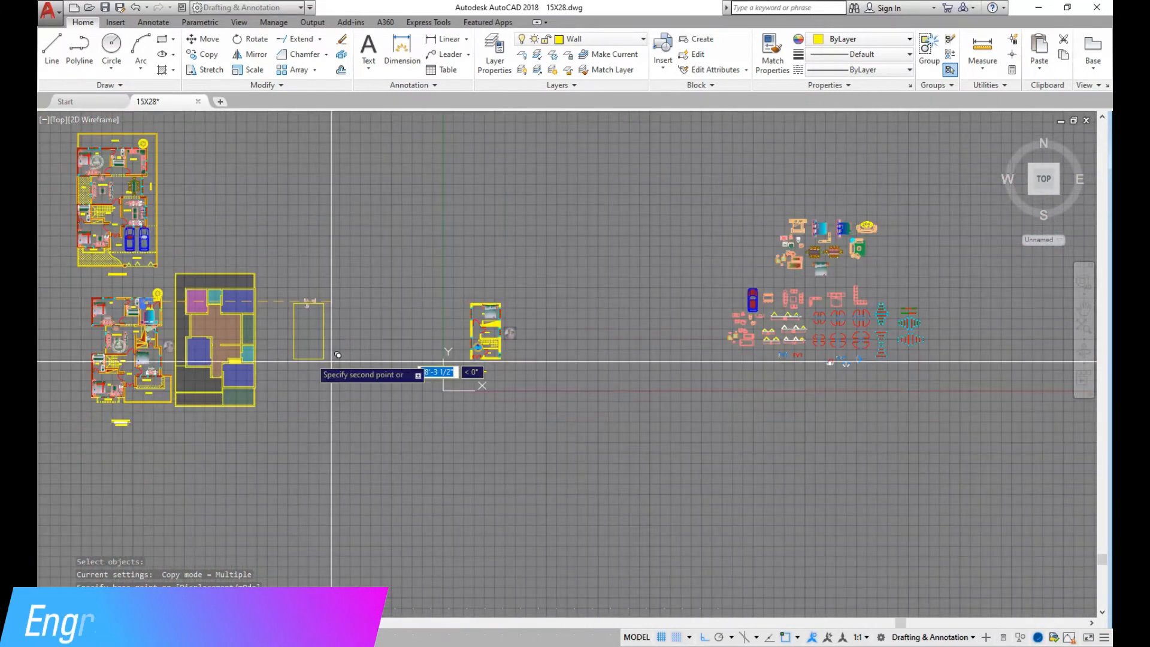
scroll(473, 308, up, 12)
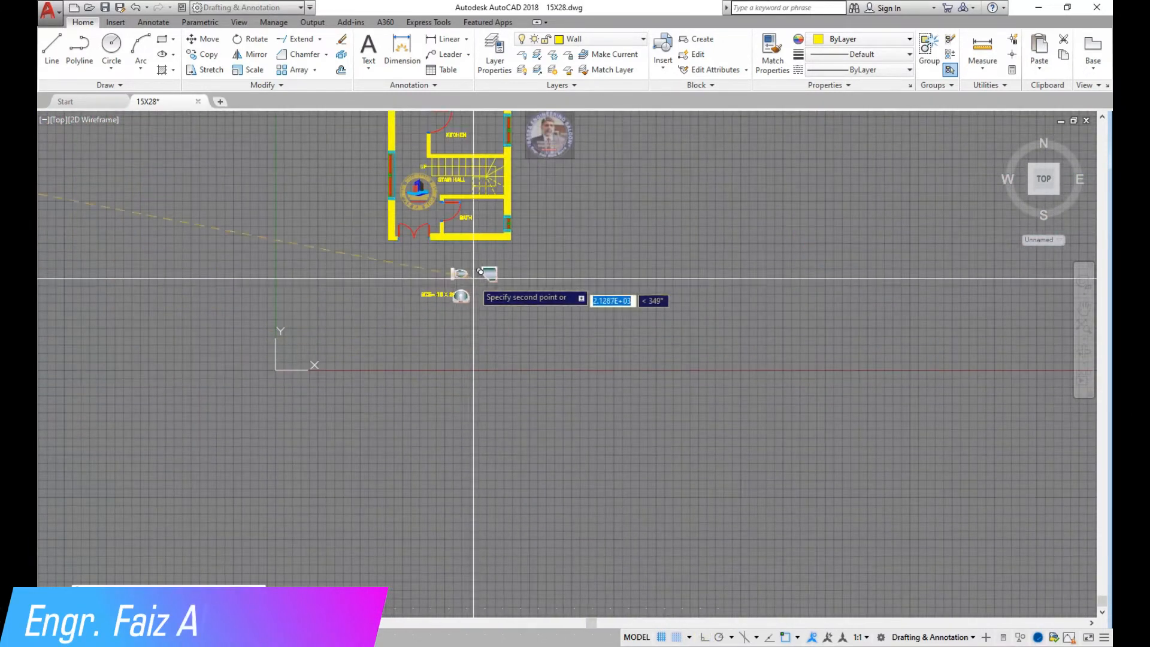
scroll(452, 262, up, 2)
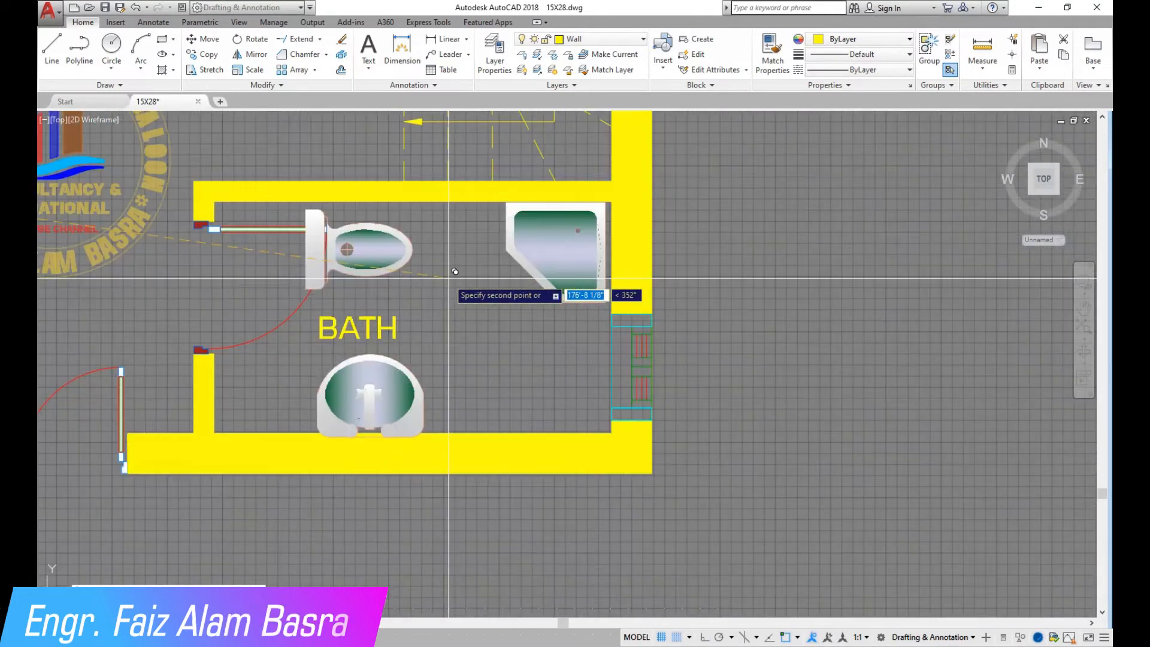
scroll(456, 270, up, 2)
scroll(458, 273, down, 2)
scroll(458, 275, down, 3)
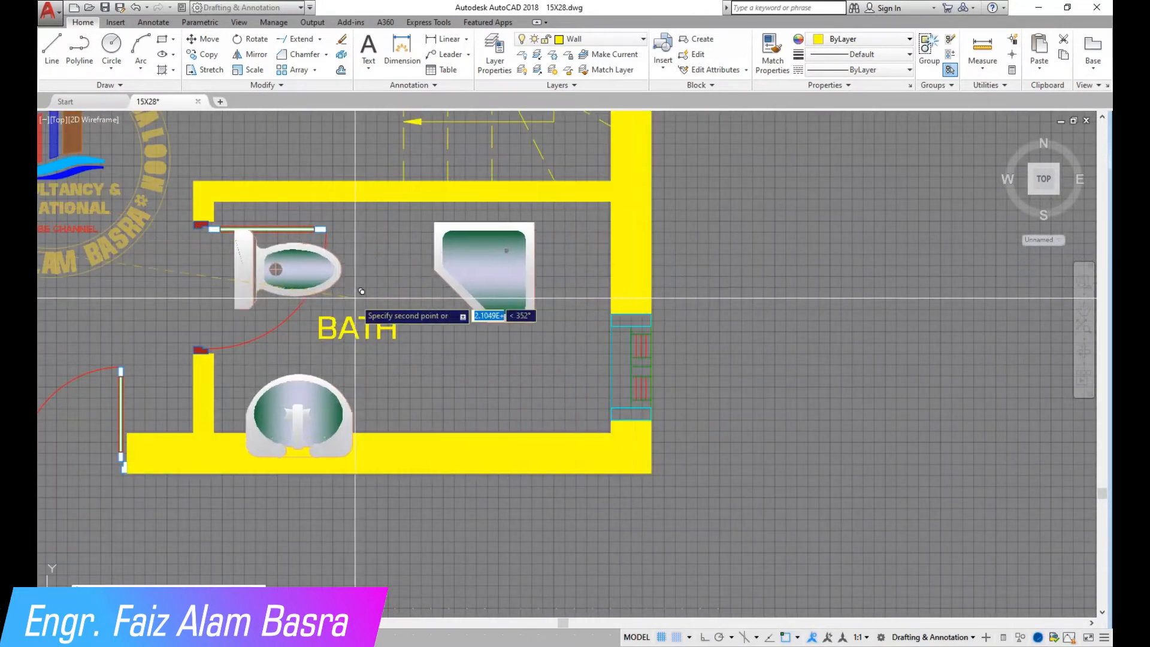
key(F8)
scroll(643, 271, up, 1)
scroll(643, 271, down, 1)
Move the corner shower by its upper right corner into the bath's upper right inner corner.
click(202, 38)
click(768, 329)
click(640, 185)
key(Return)
scroll(745, 233, up, 2)
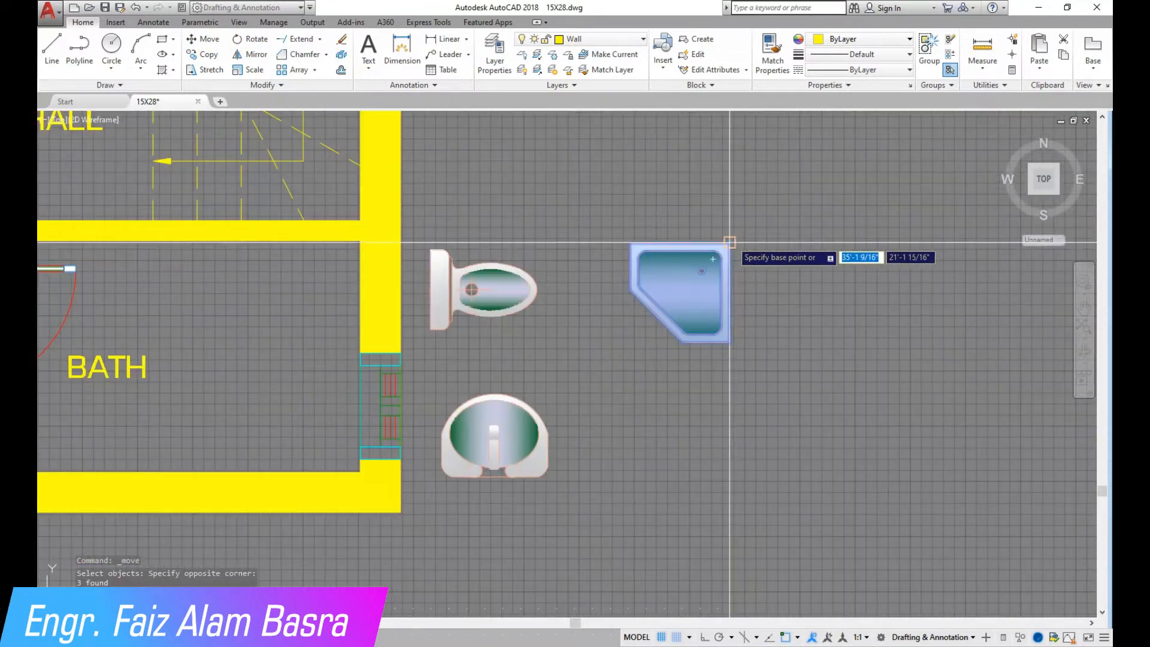
click(745, 233)
scroll(370, 232, up, 5)
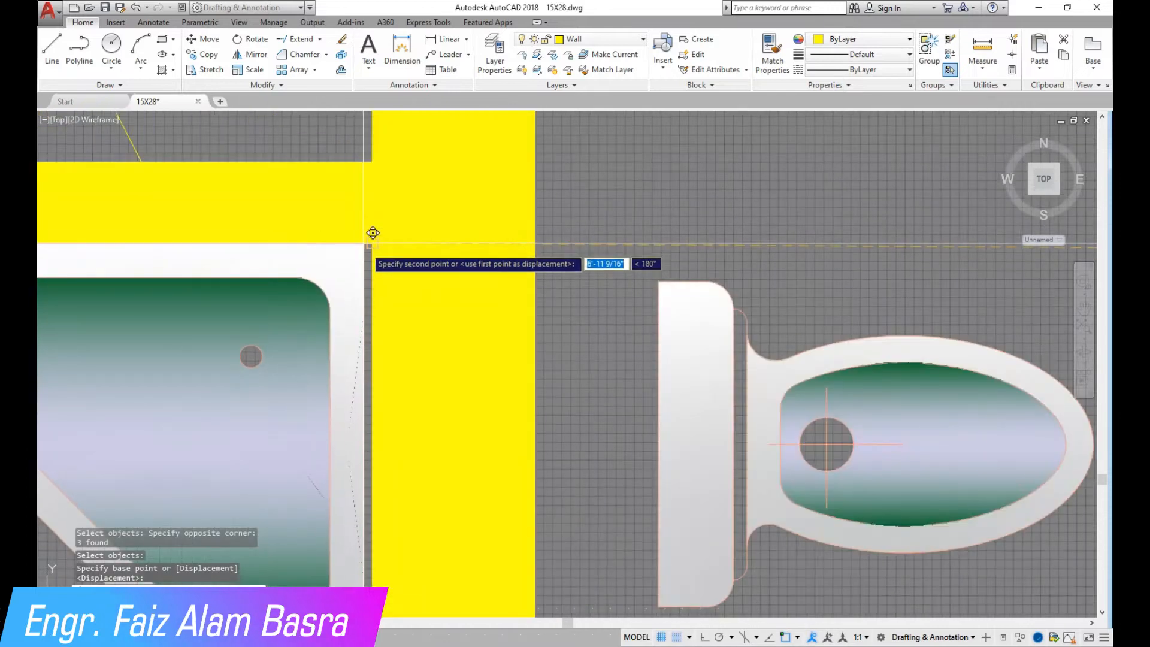
click(371, 234)
Move the washbasin into the bath's lower left corner, against the bottom wall below the door.
scroll(372, 235, down, 4)
scroll(535, 193, down, 4)
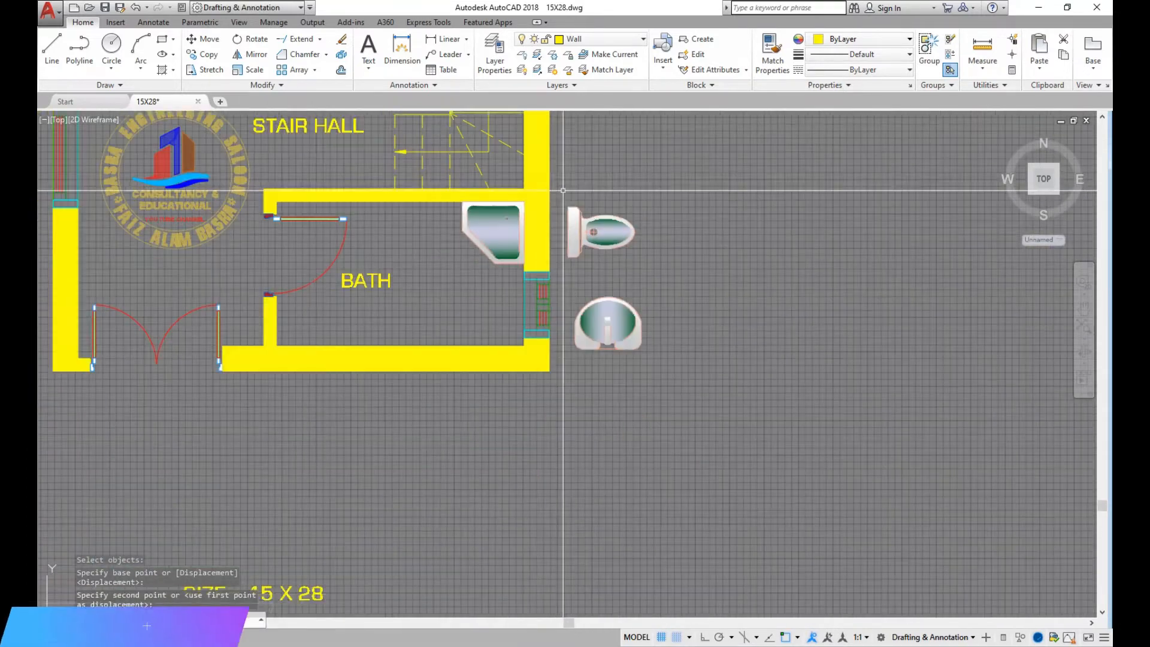
click(693, 380)
click(603, 297)
key(Return)
click(722, 427)
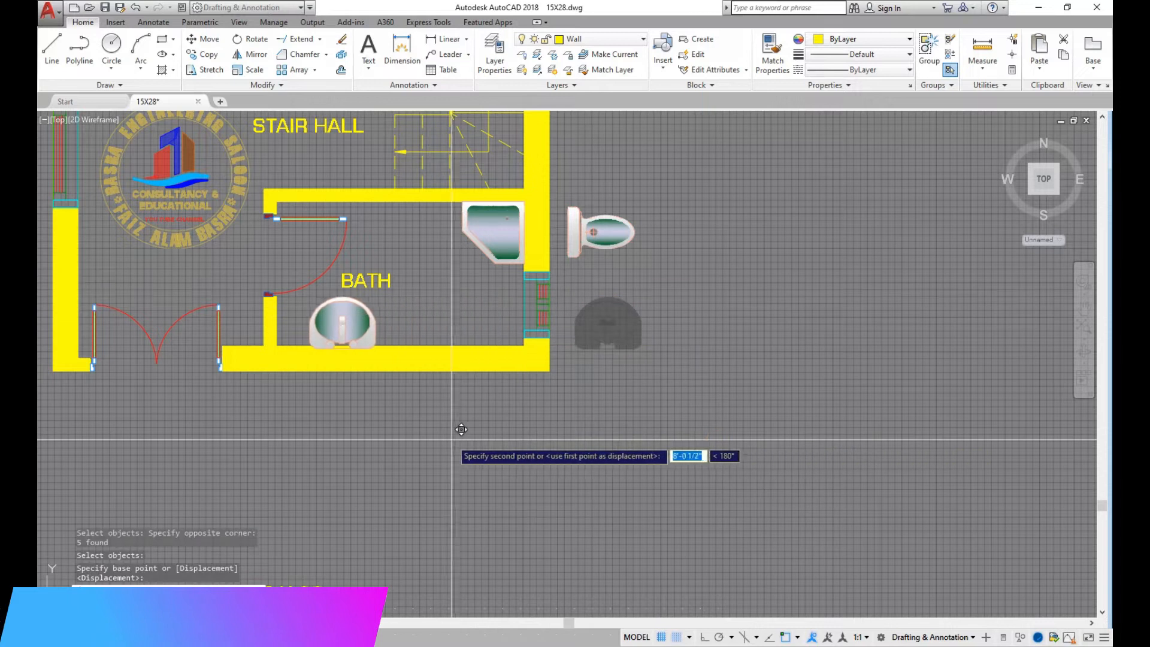
click(431, 423)
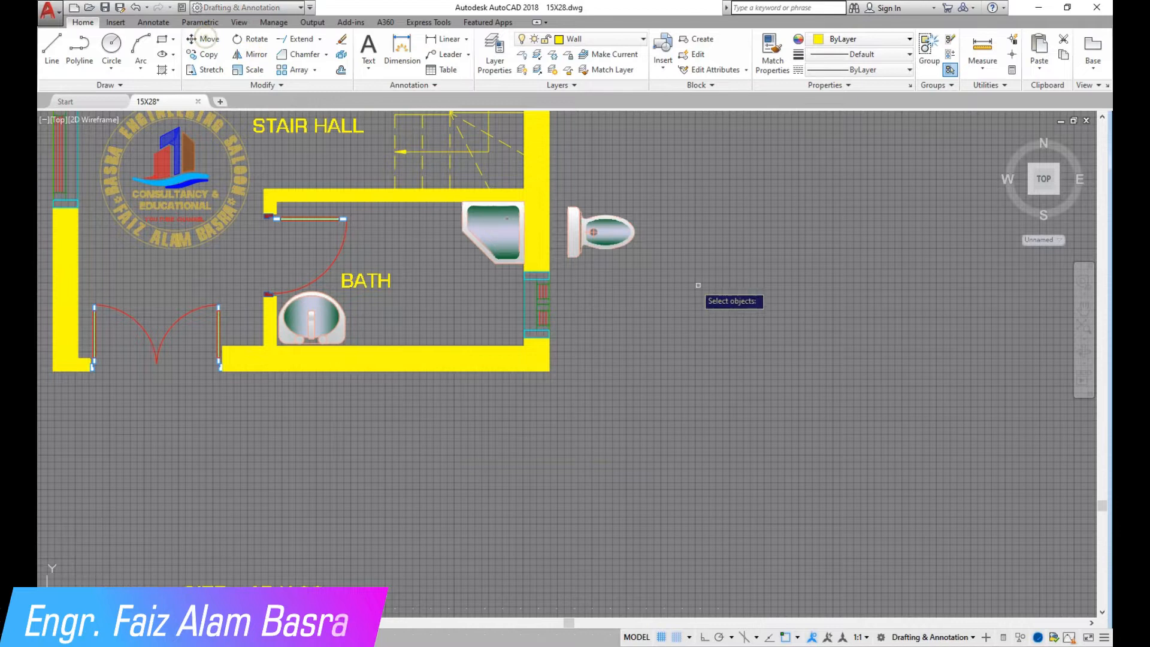
Move the toilet down outside the right wall, level with the lower part of the bath window.
click(673, 285)
click(567, 175)
key(Return)
click(619, 269)
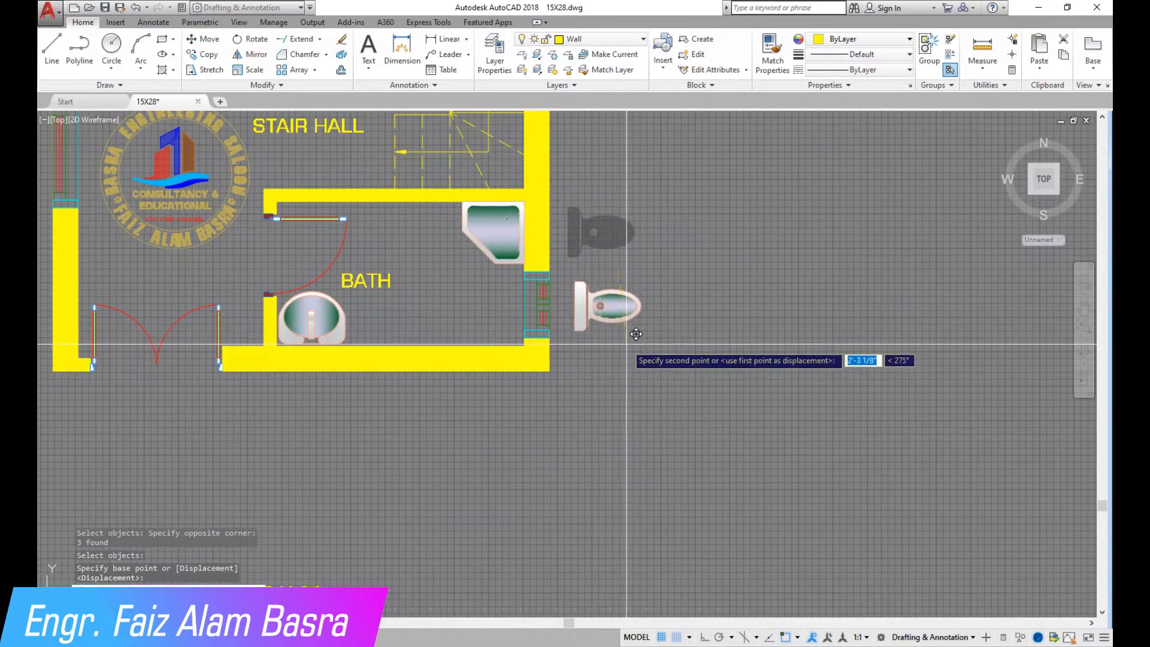
click(632, 357)
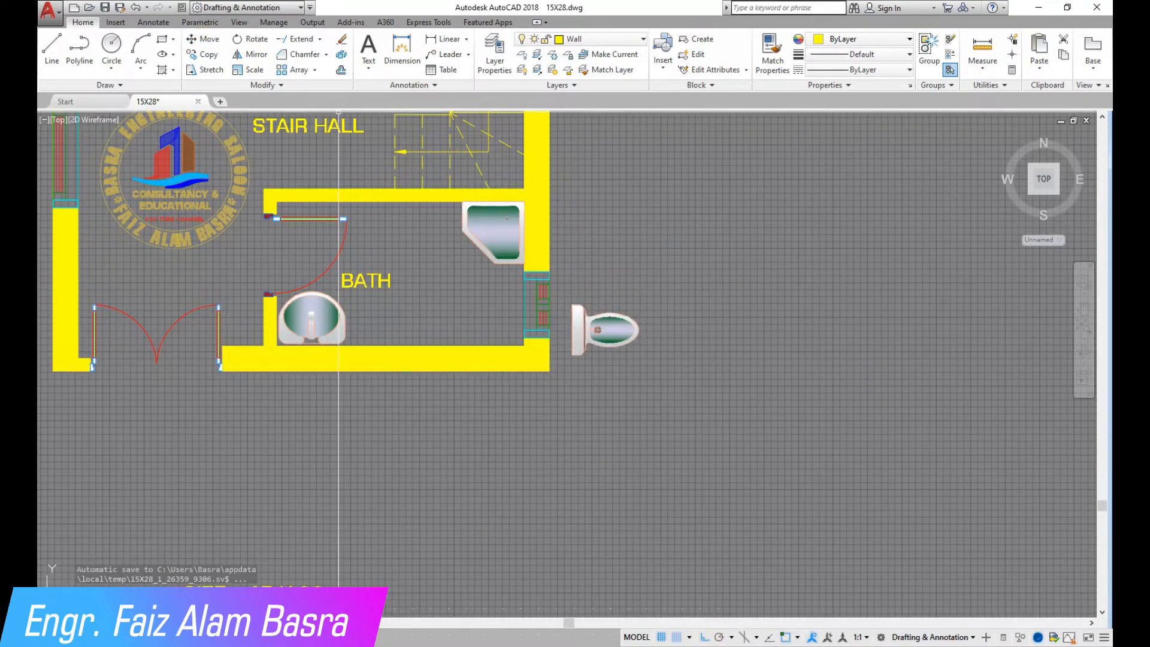
Mirror the toilet about a vertical line at its front end, deleting the original.
click(712, 413)
click(576, 289)
key(Return)
click(639, 298)
click(664, 412)
text(y)
key(Return)
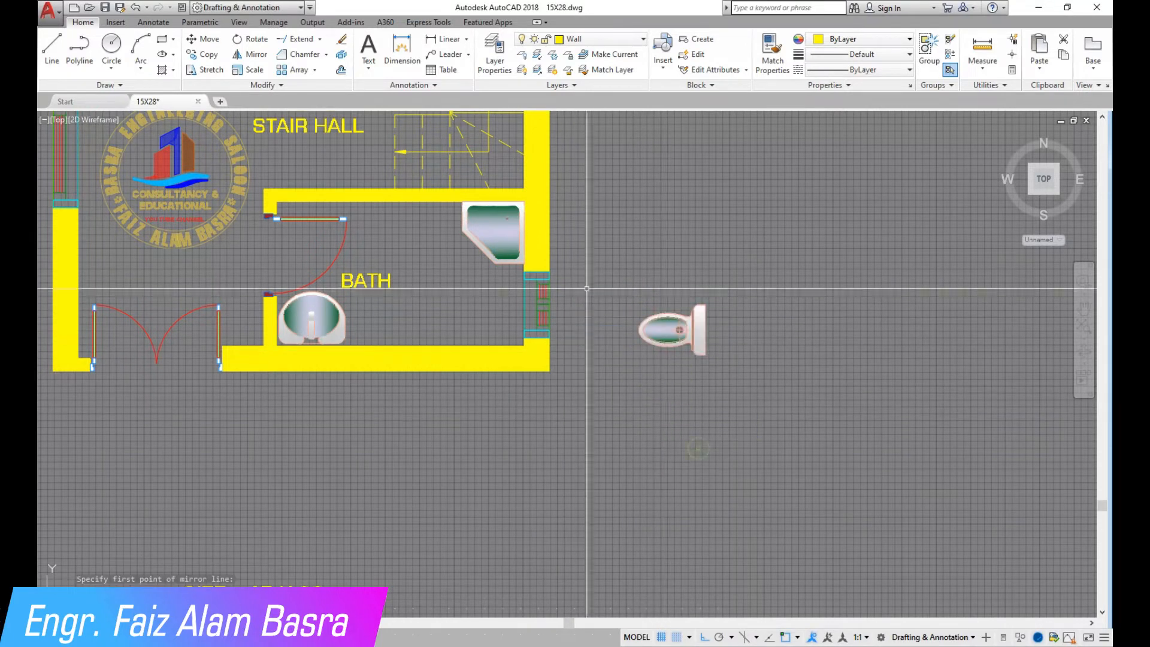
Move the toilet into the bath, with its tank against the right wall beside the window.
click(785, 394)
click(613, 265)
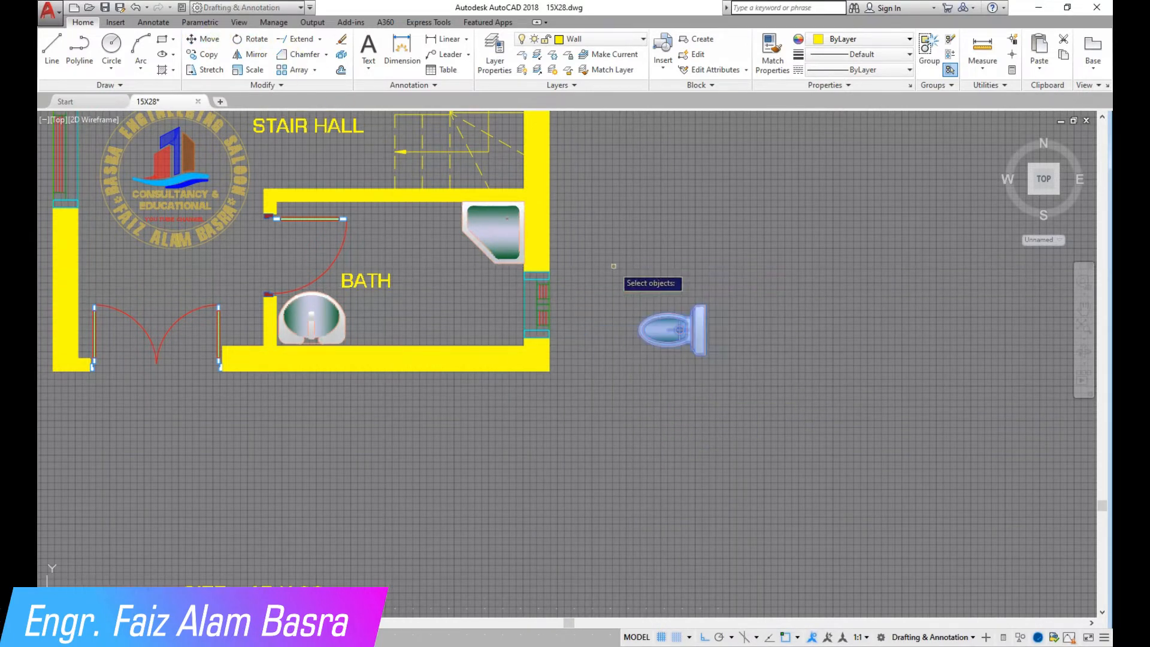
click(811, 401)
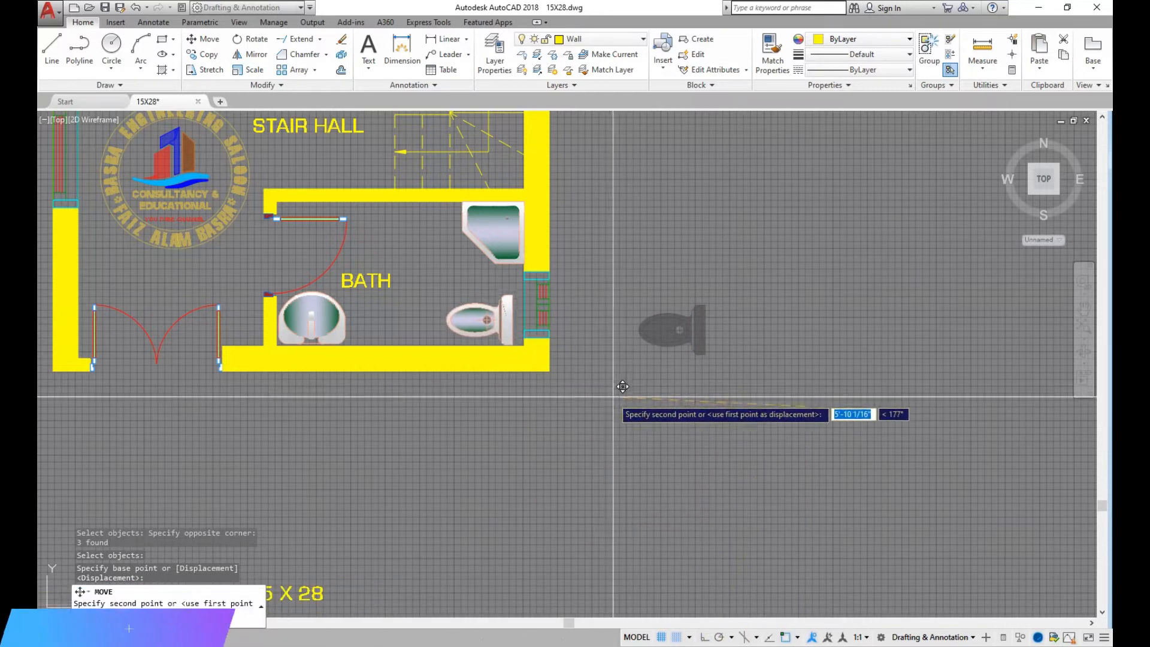
click(631, 384)
scroll(427, 246, up, 2)
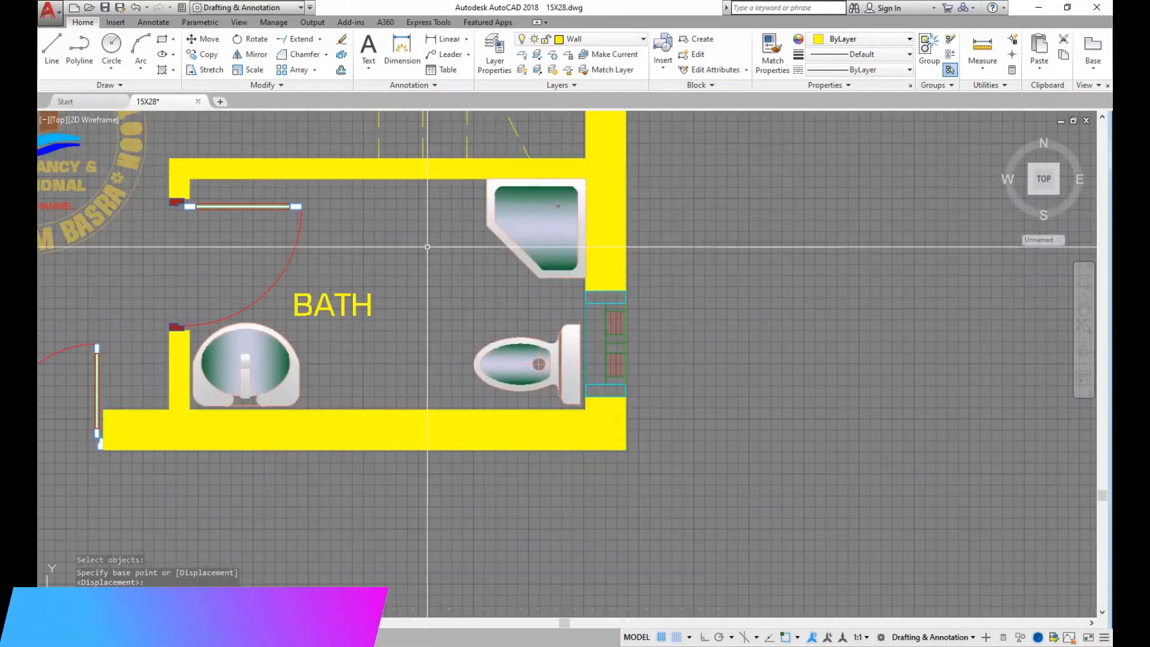
scroll(444, 333, down, 2)
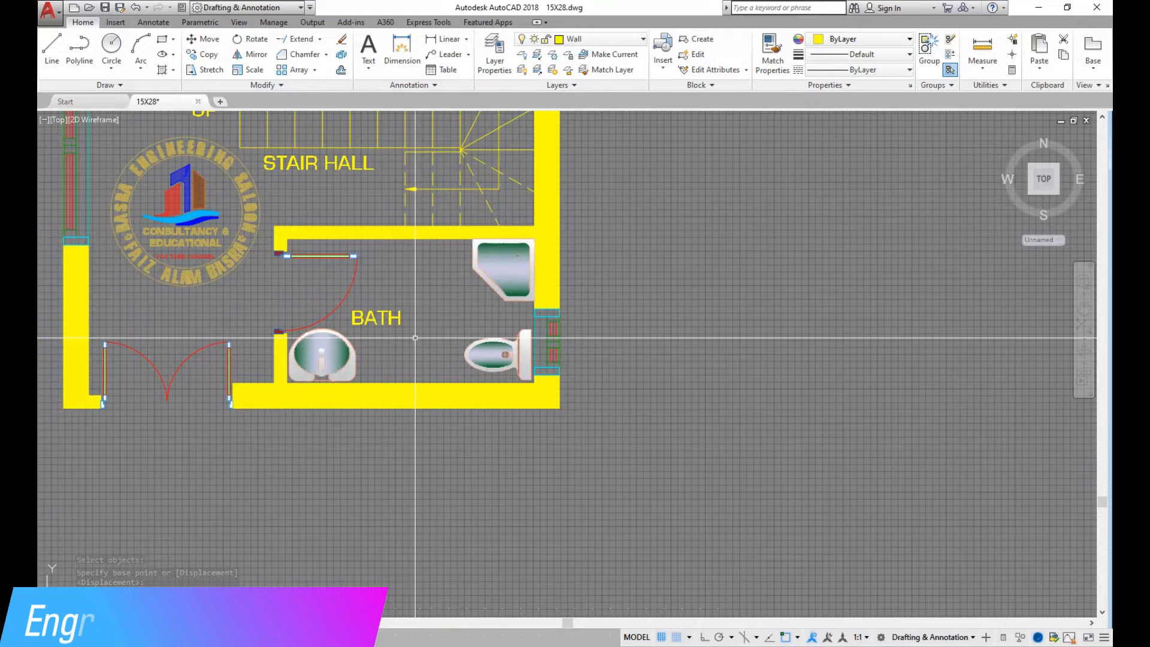
Copy the wall-mounted mixer set from another plan's bath into this bath, above the room label and clear of the corner shower.
scroll(415, 338, down, 2)
click(210, 54)
scroll(725, 375, down, 5)
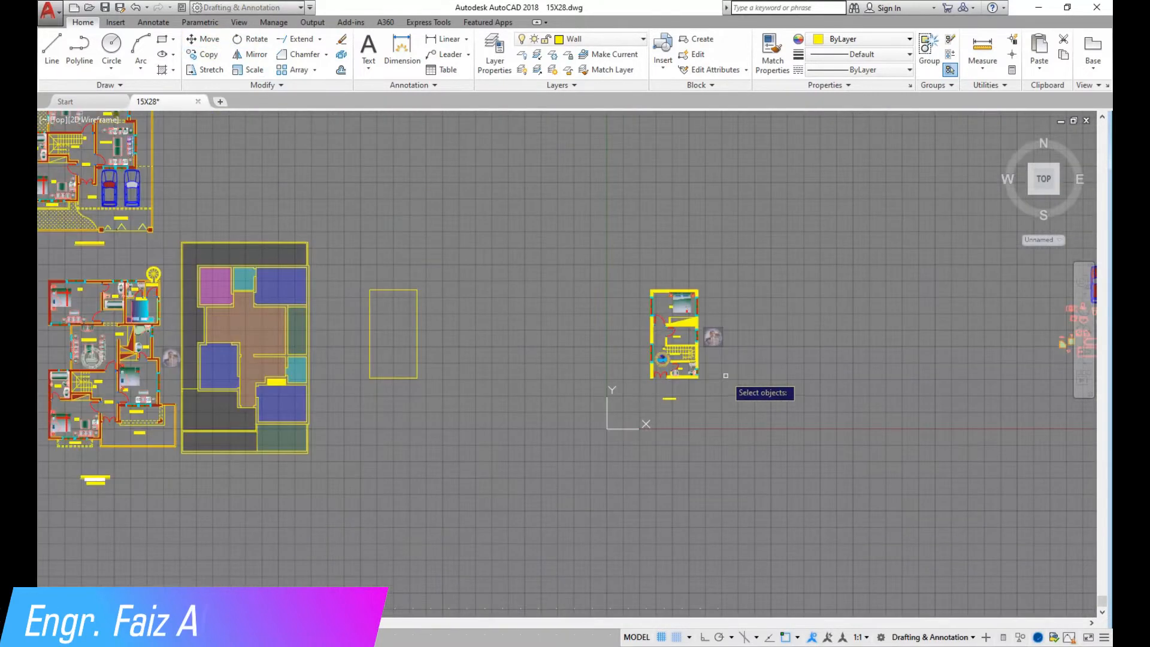
scroll(57, 306, up, 10)
click(338, 356)
click(257, 201)
click(337, 276)
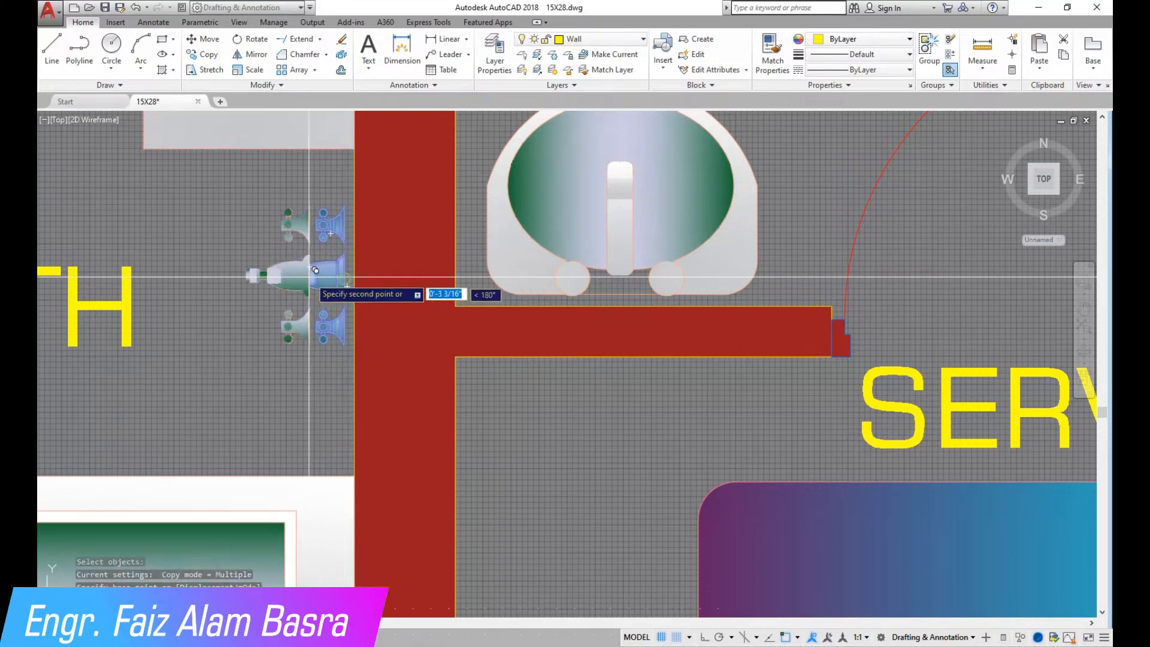
scroll(278, 231, down, 8)
scroll(729, 293, up, 10)
scroll(593, 332, up, 4)
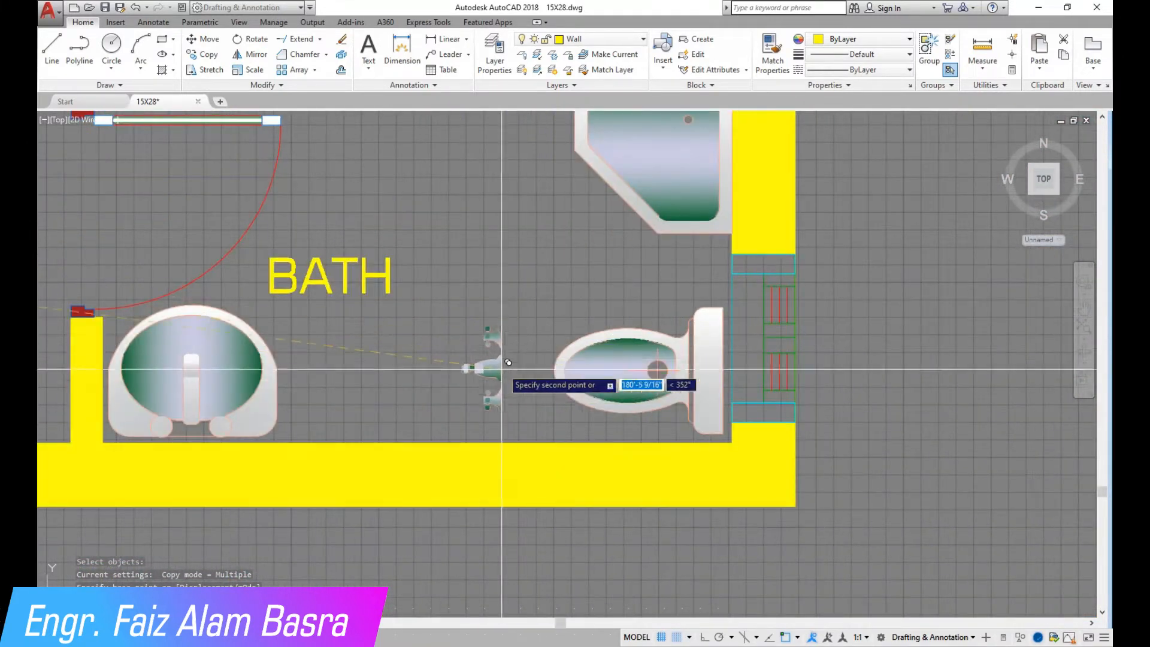
scroll(413, 386, down, 2)
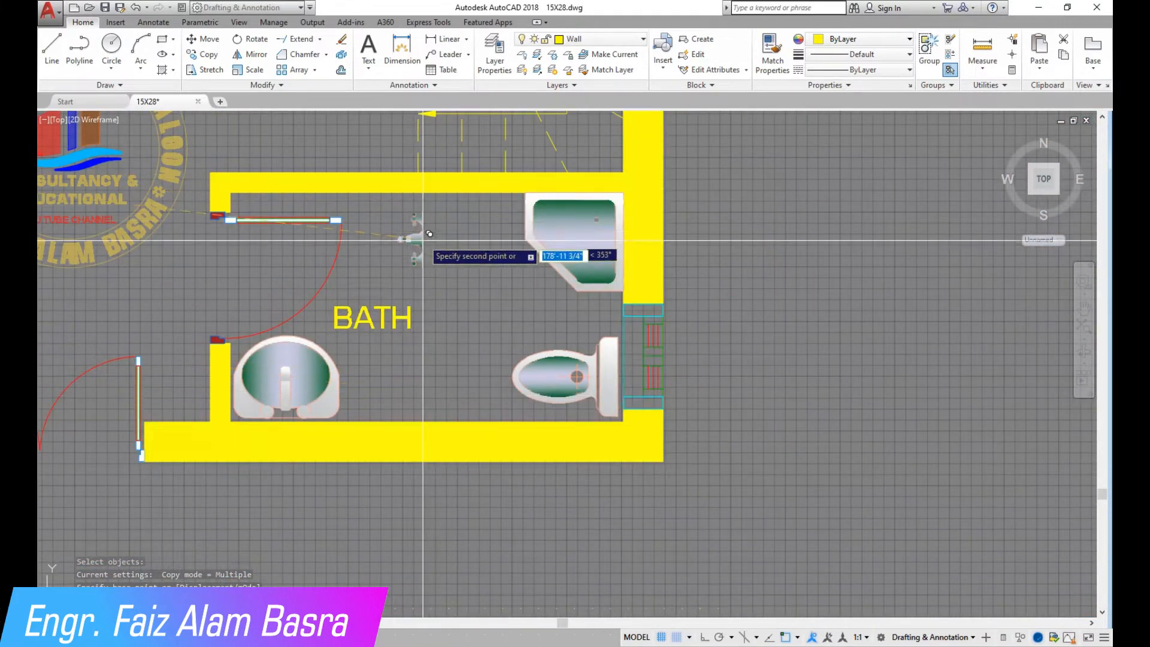
scroll(428, 211, up, 4)
key(Escape)
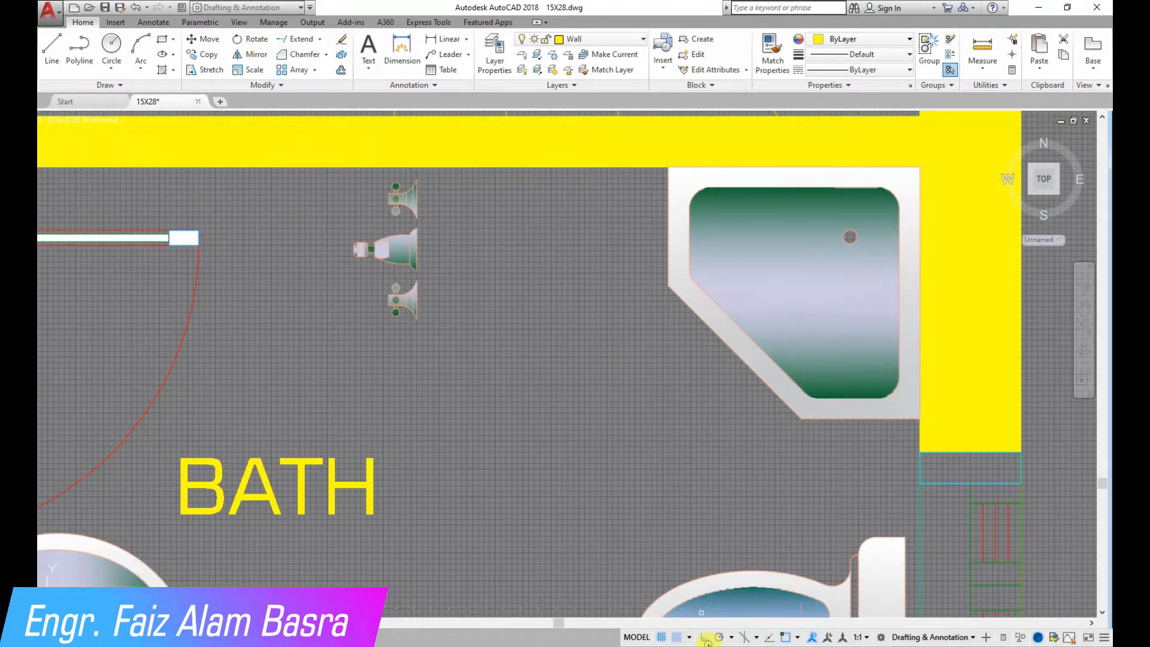
Turn on ortho and rotate the copied mixer set a quarter turn about its back edge so the spout points down.
click(464, 410)
click(362, 215)
key(Return)
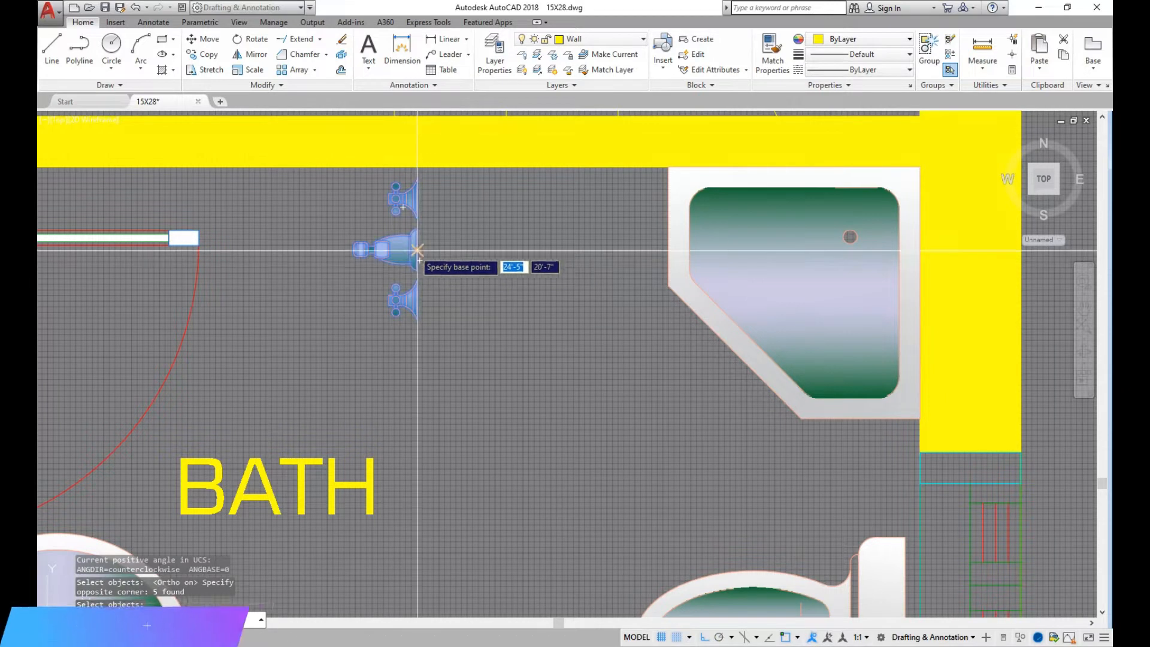
click(411, 248)
key(Escape)
Move the mixer set straight up against the bath's upper wall, between the door and the corner shower.
click(533, 329)
click(309, 205)
key(Return)
click(511, 375)
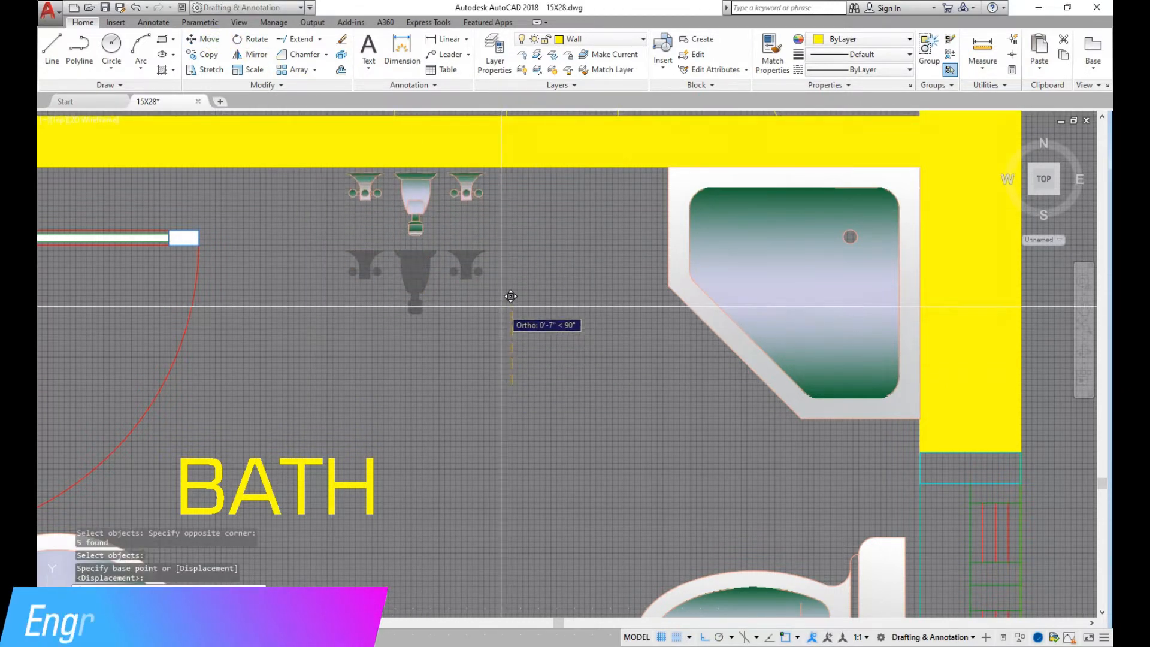
click(510, 296)
scroll(691, 381, down, 5)
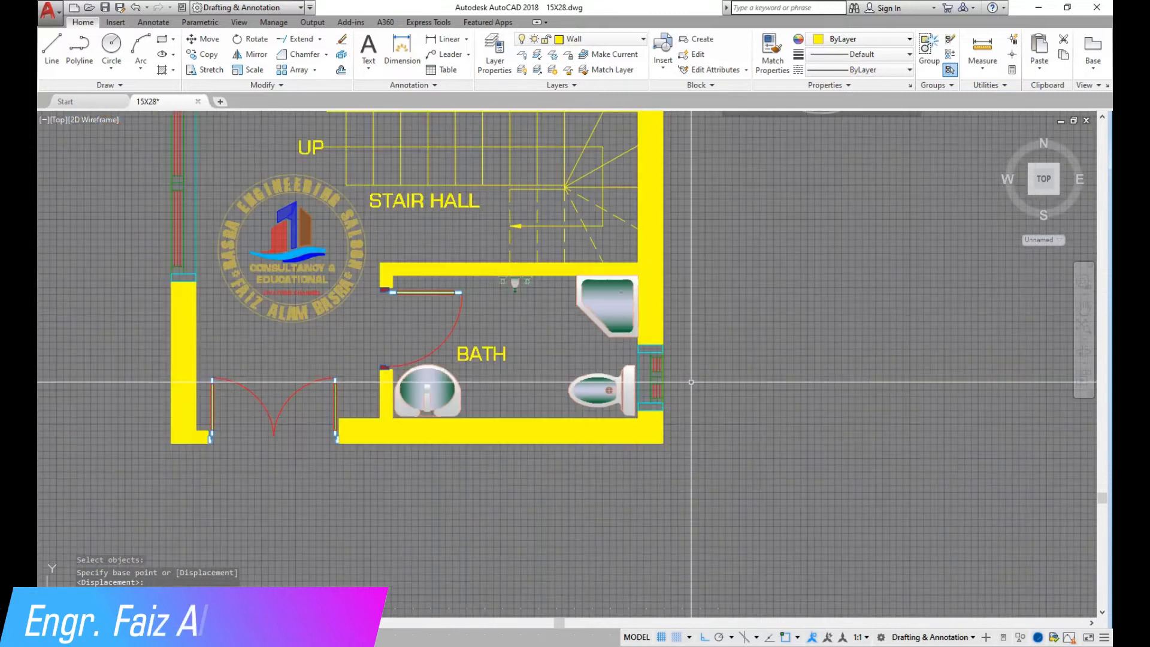
scroll(521, 336, up, 3)
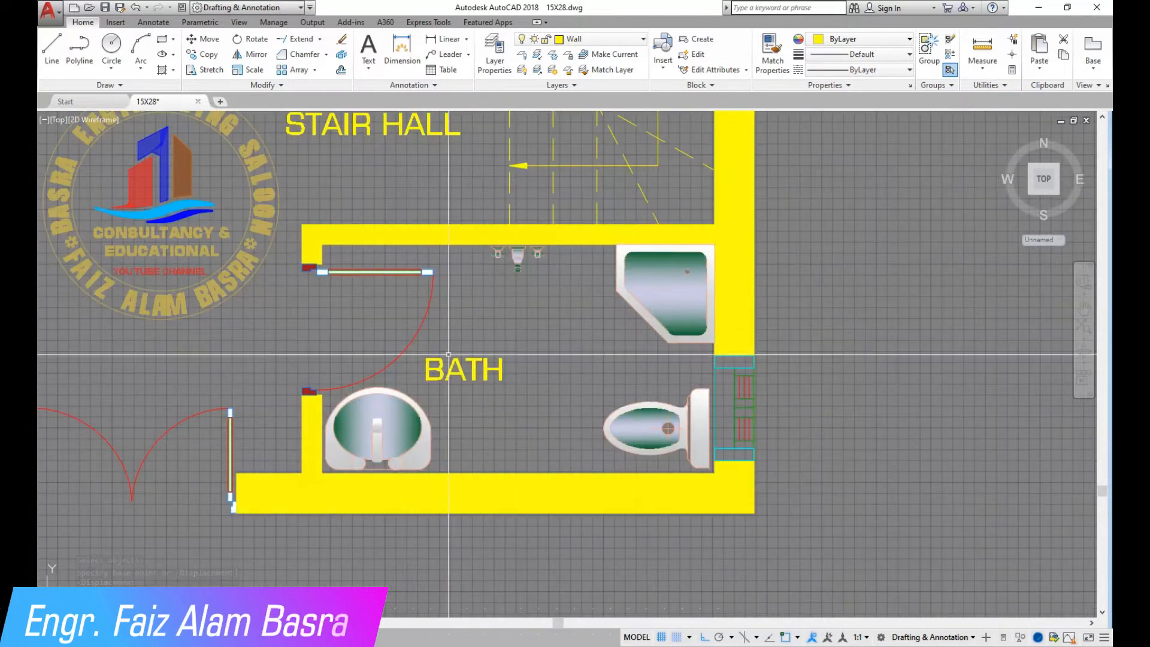
scroll(432, 340, down, 3)
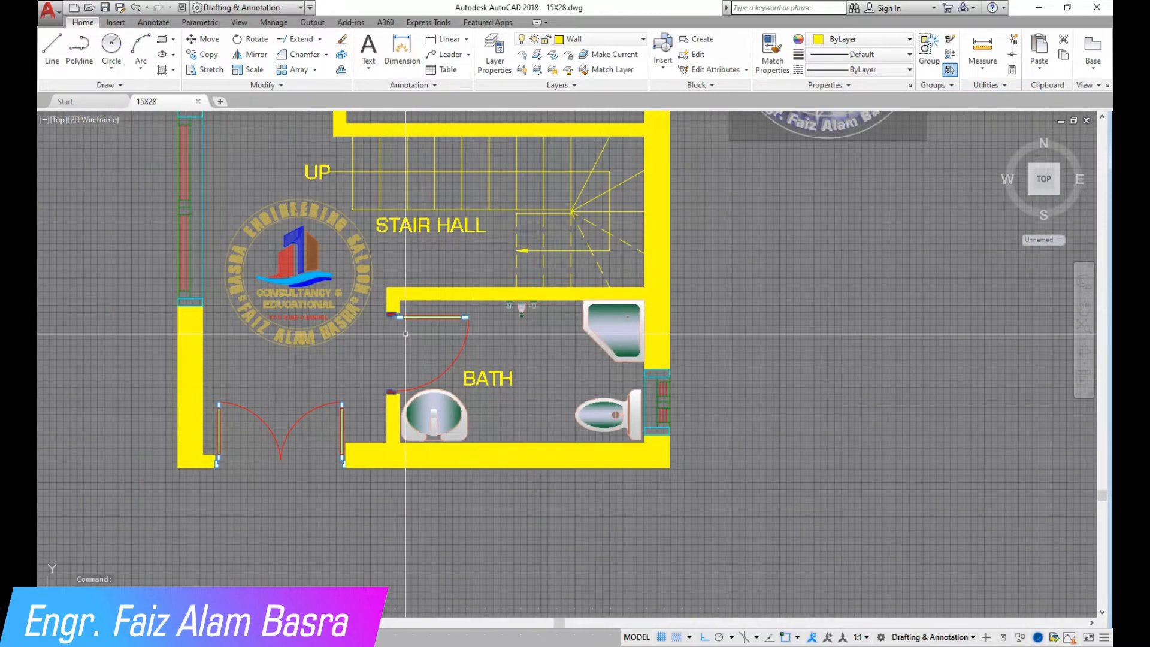
Copy an L-shaped kitchen counter with sink and stove from elsewhere in the drawing to the area outside the left wall, level with the kitchen.
scroll(419, 359, down, 4)
scroll(414, 255, up, 3)
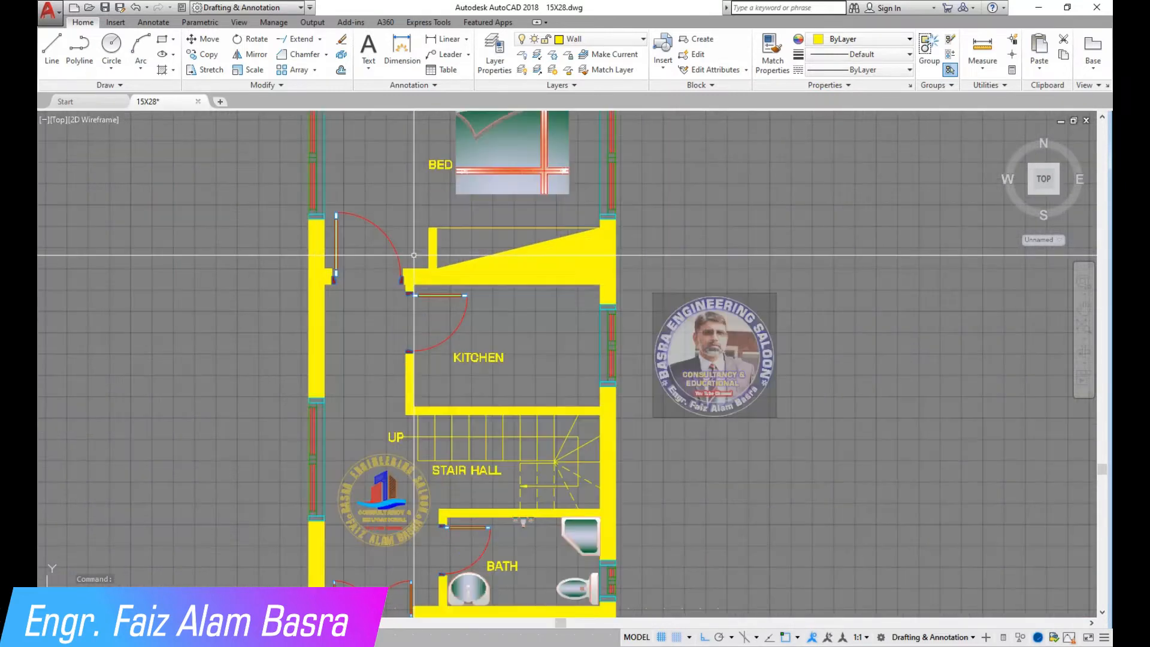
scroll(413, 255, up, 2)
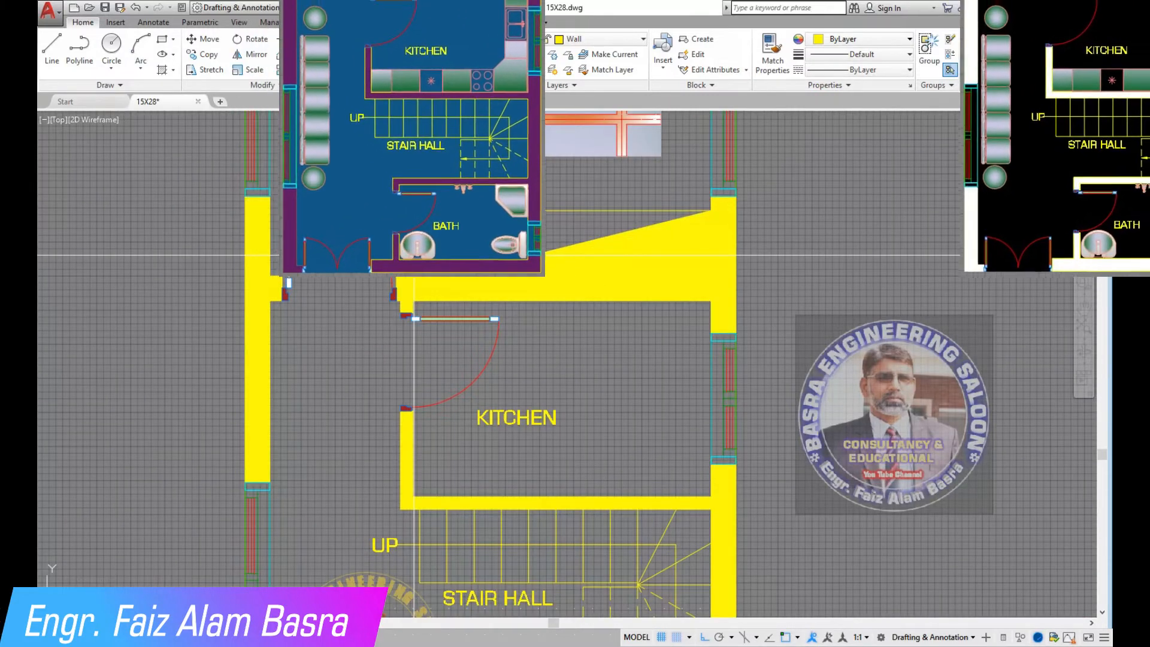
scroll(656, 290, down, 4)
click(208, 55)
scroll(231, 223, down, 5)
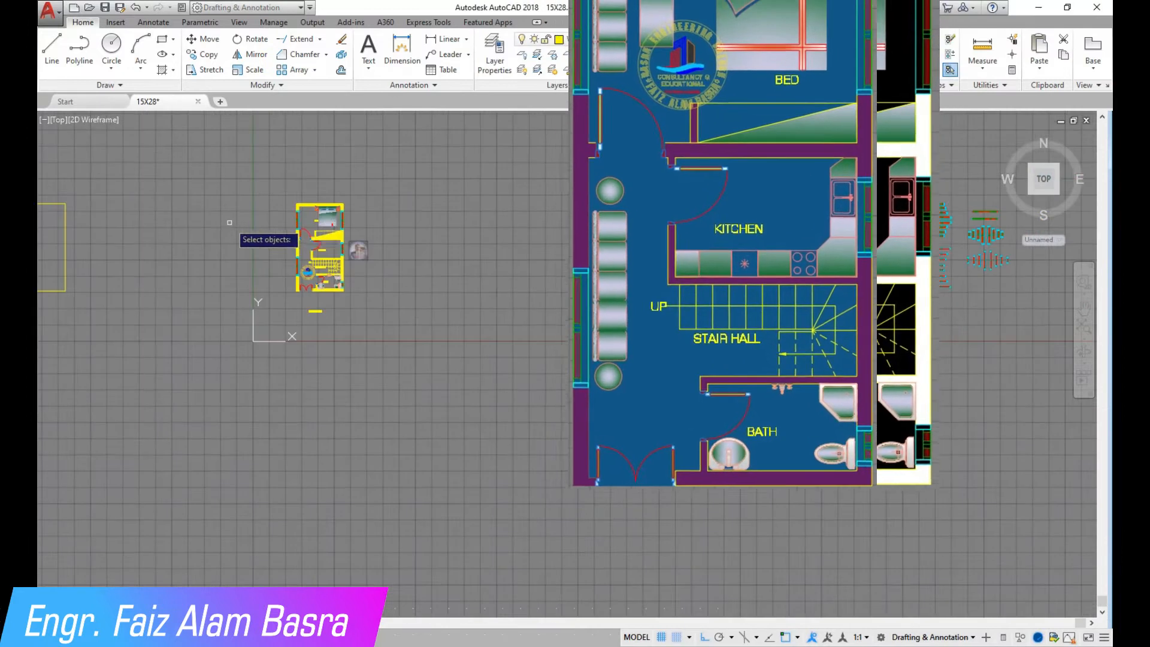
scroll(868, 191, up, 4)
click(754, 186)
key(Return)
click(755, 187)
scroll(538, 430, down, 5)
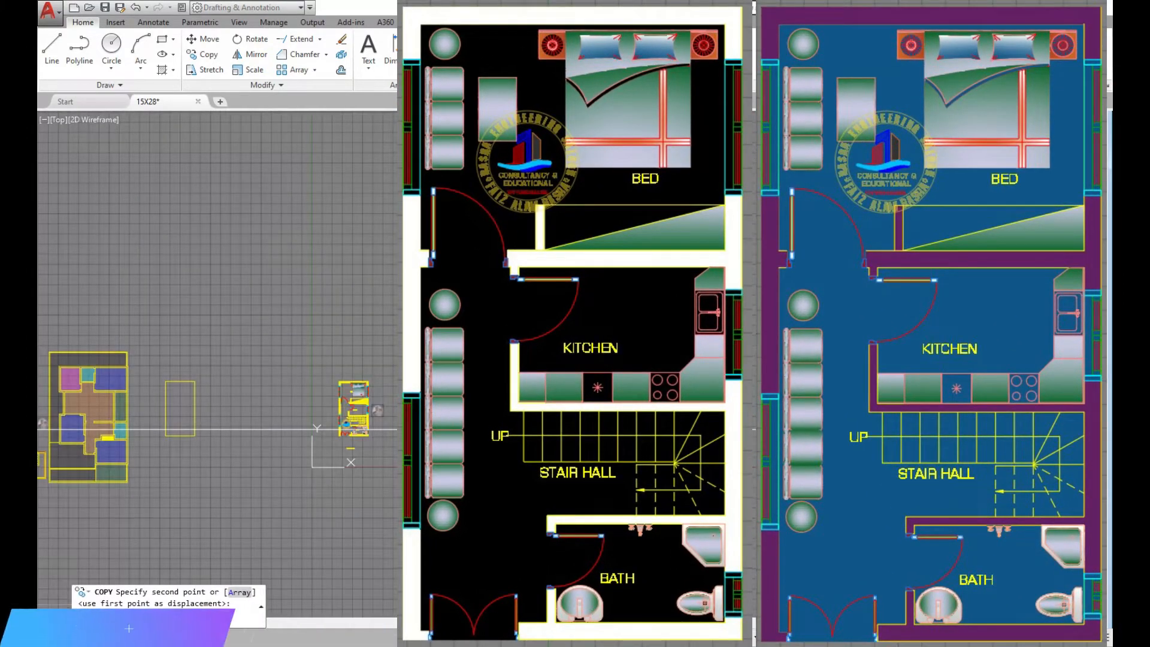
scroll(449, 378, up, 9)
scroll(418, 246, down, 4)
scroll(386, 227, down, 3)
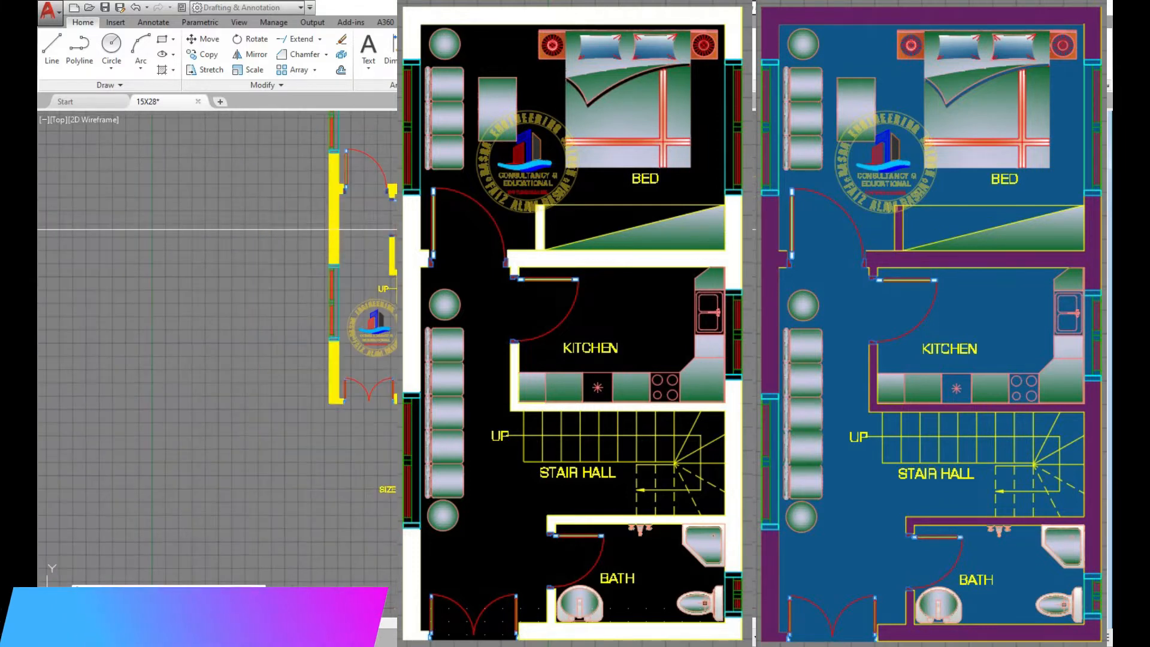
scroll(366, 228, up, 5)
click(95, 195)
key(Return)
Mirror the kitchen counter about a vertical line with ortho on, deleting the original.
click(175, 290)
key(Return)
click(117, 159)
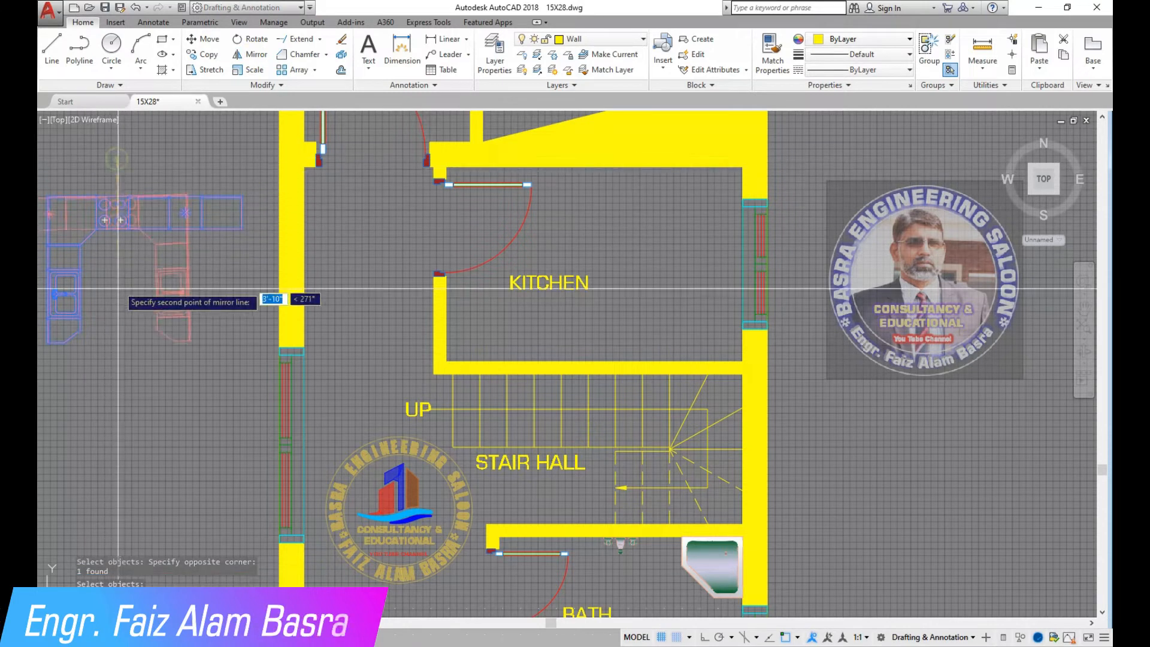
click(704, 636)
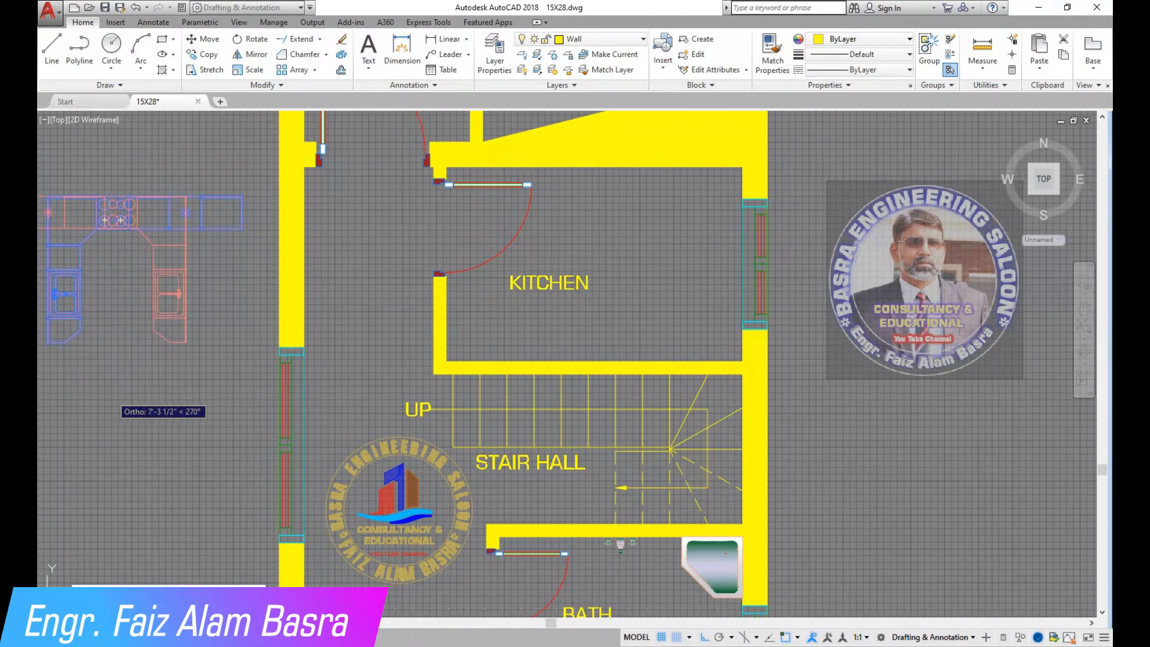
click(144, 429)
middle_drag(326, 250, 472, 274)
scroll(180, 218, up, 2)
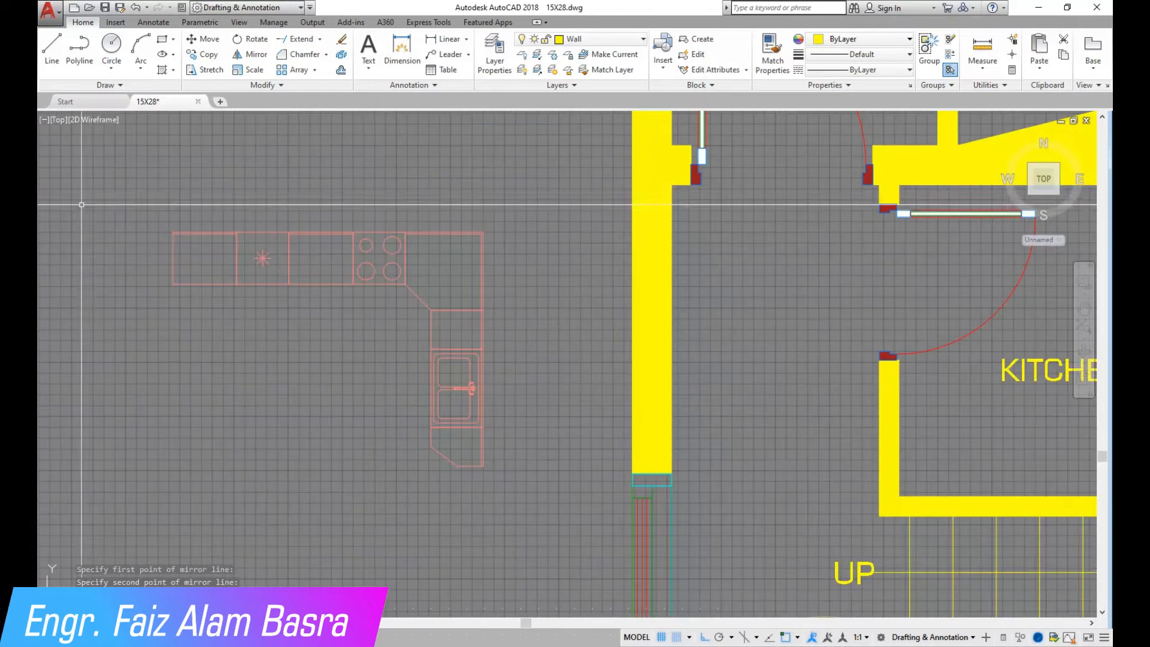
Mirror the kitchen counter about a horizontal line so the sink leg points up, deleting the original.
click(510, 347)
click(197, 228)
key(Return)
click(197, 314)
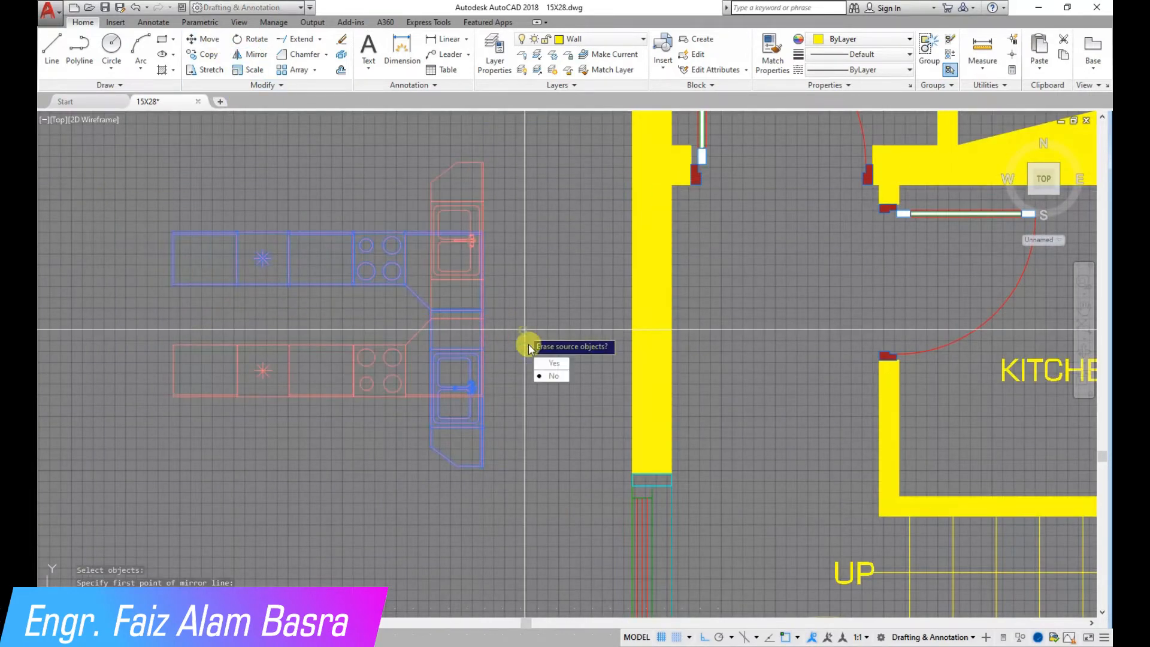
click(553, 364)
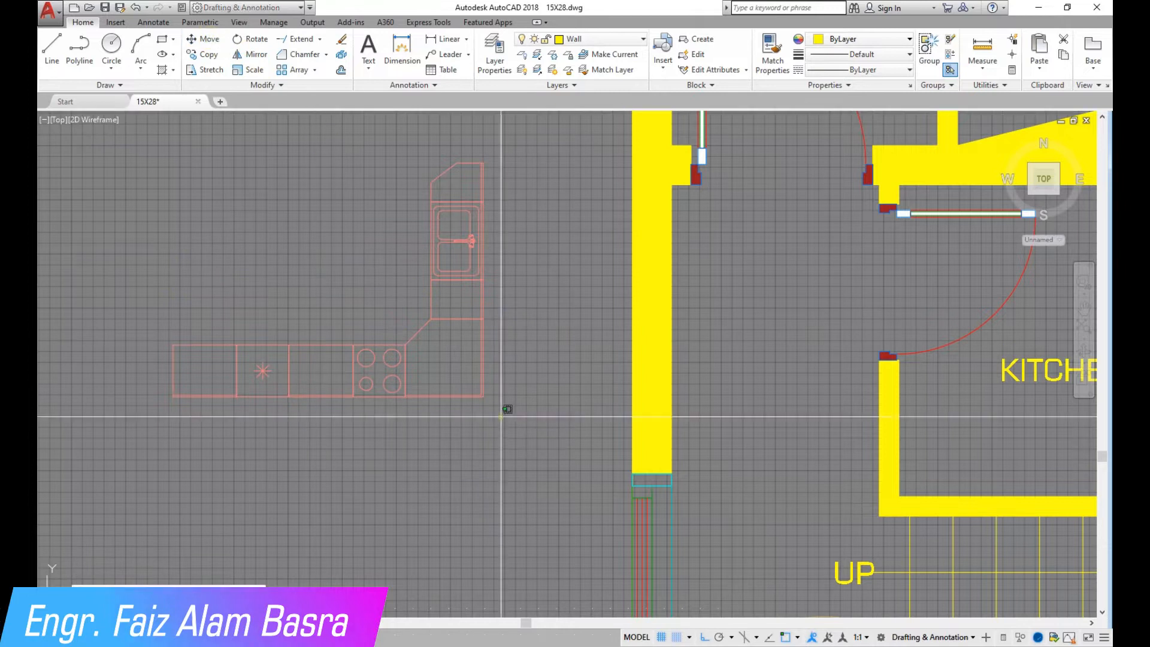
Move the kitchen counter by its lower right corner into the kitchen's lower right inner corner.
scroll(500, 408, up, 5)
click(397, 346)
scroll(216, 326, down, 5)
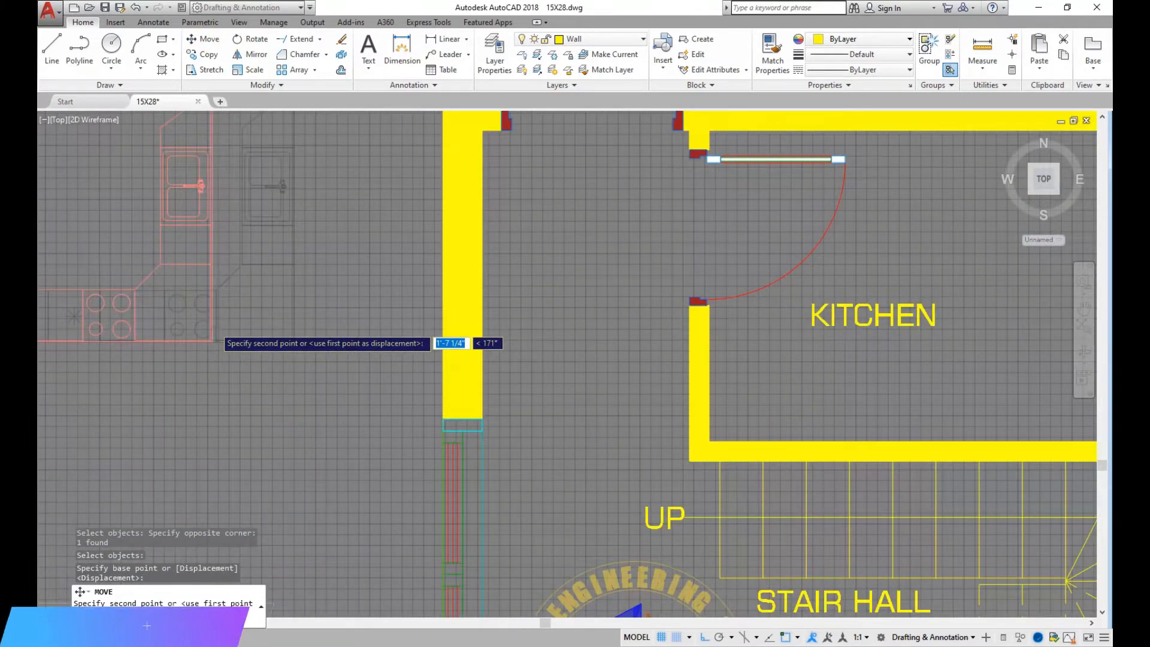
scroll(336, 322, up, 7)
scroll(559, 411, down, 4)
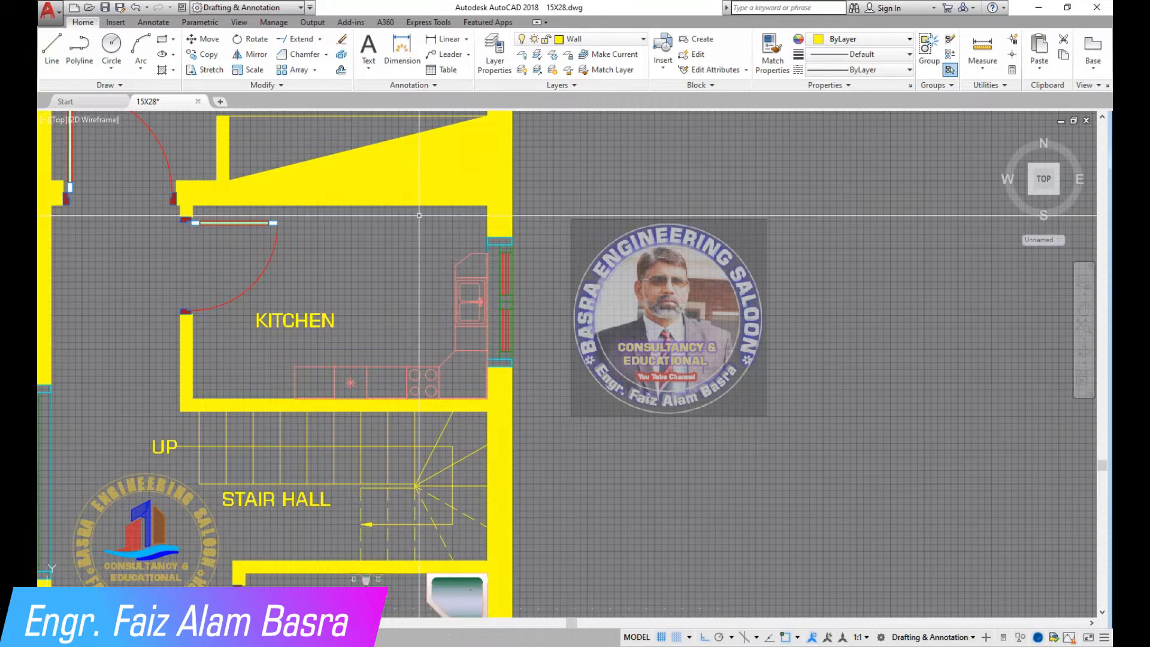
scroll(431, 217, up, 2)
scroll(520, 432, up, 3)
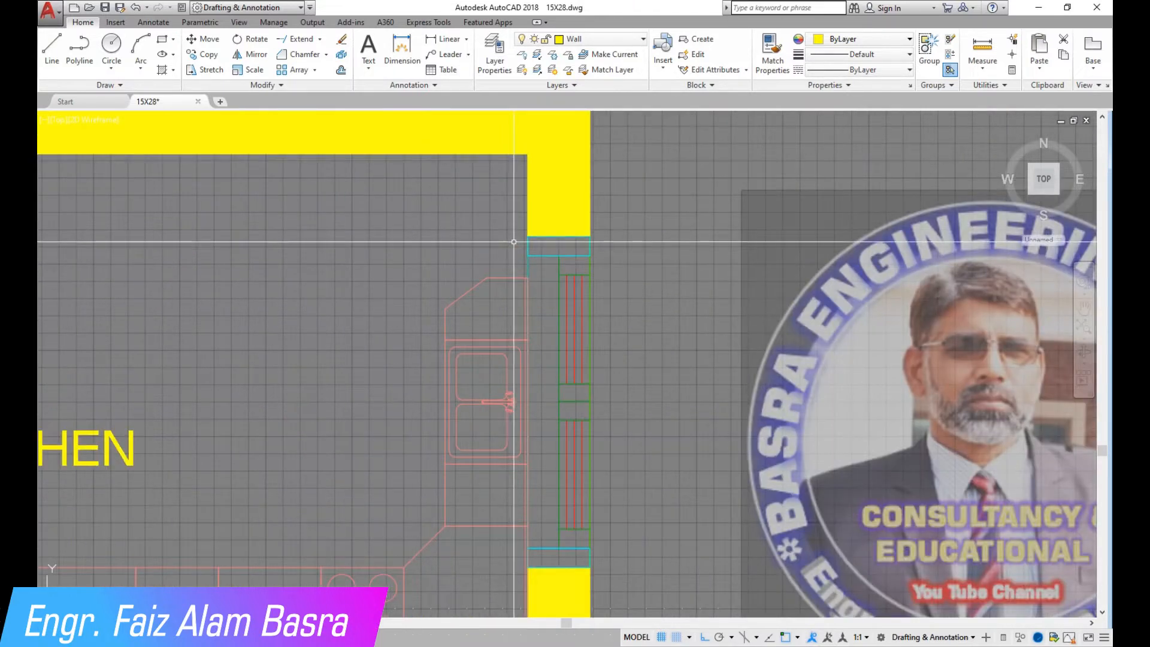
Measure the kitchen's inside height along the right wall with a linear dimension, and erase the dimension.
click(444, 39)
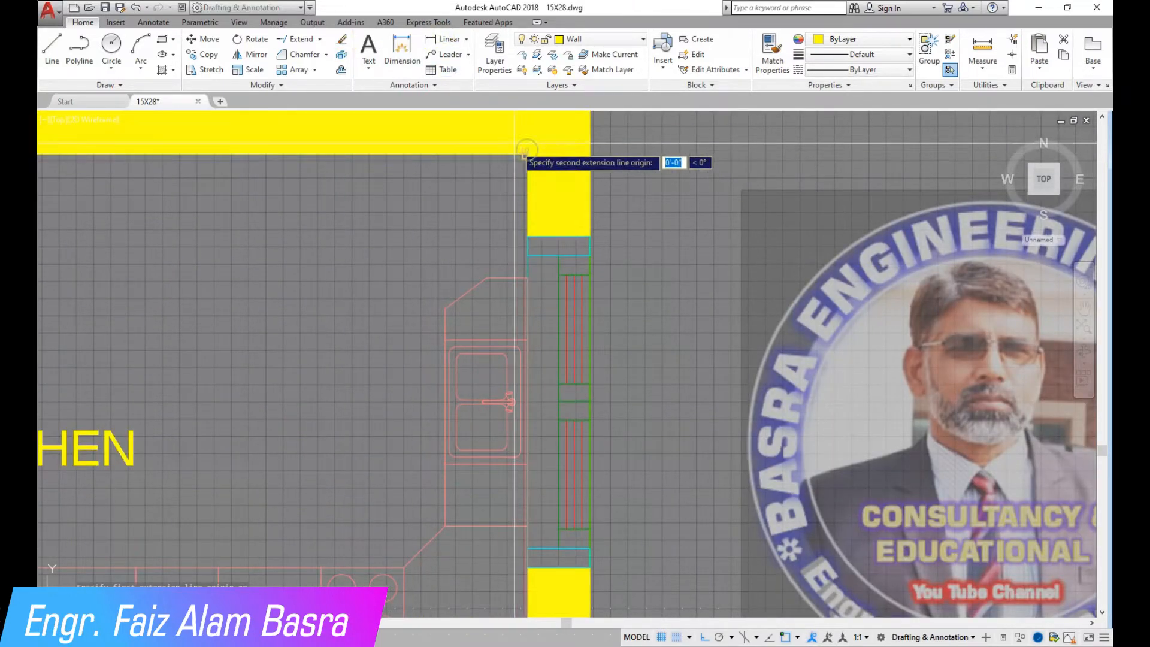
scroll(500, 455, down, 3)
scroll(526, 455, up, 3)
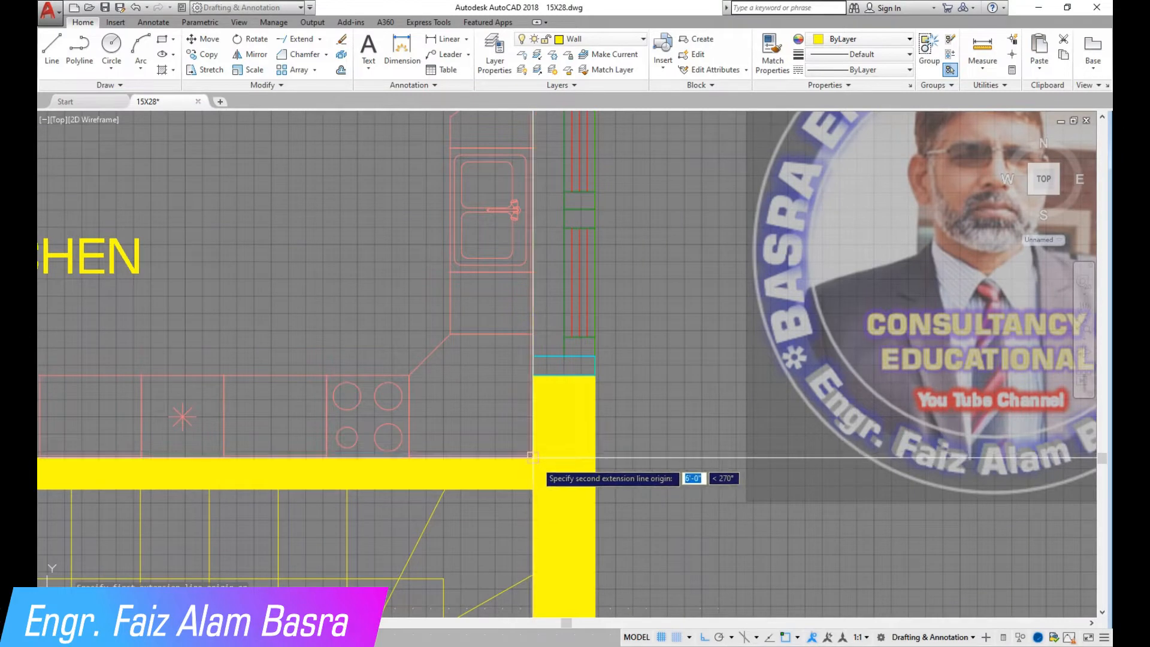
click(531, 456)
click(380, 359)
scroll(385, 416, down, 3)
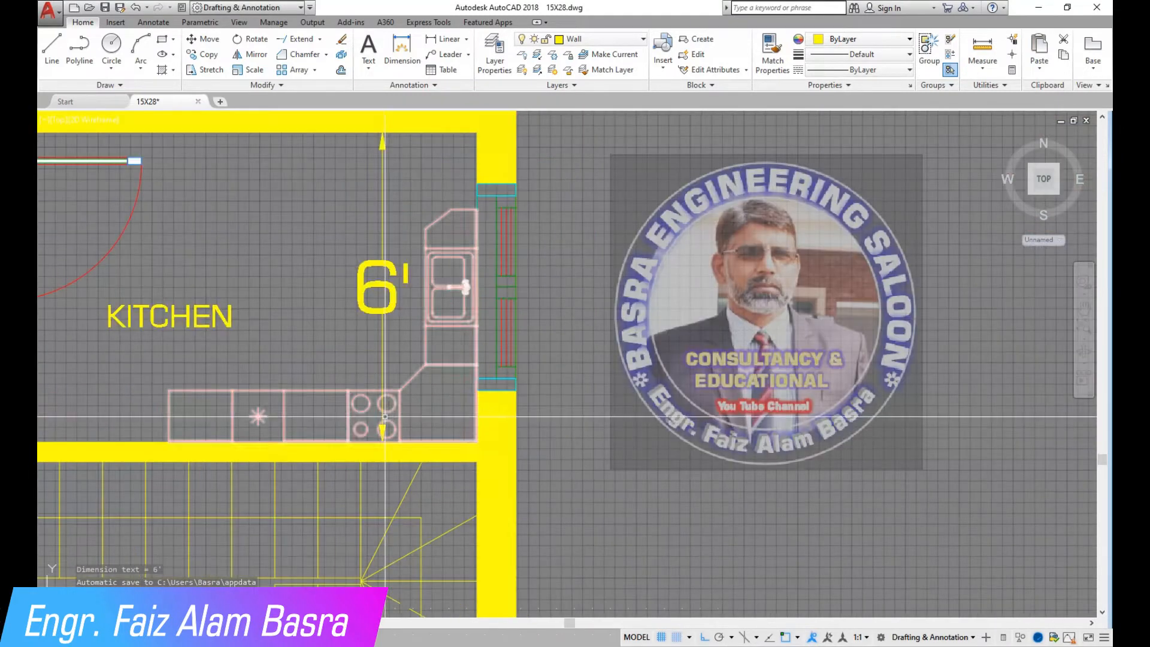
click(405, 282)
click(339, 39)
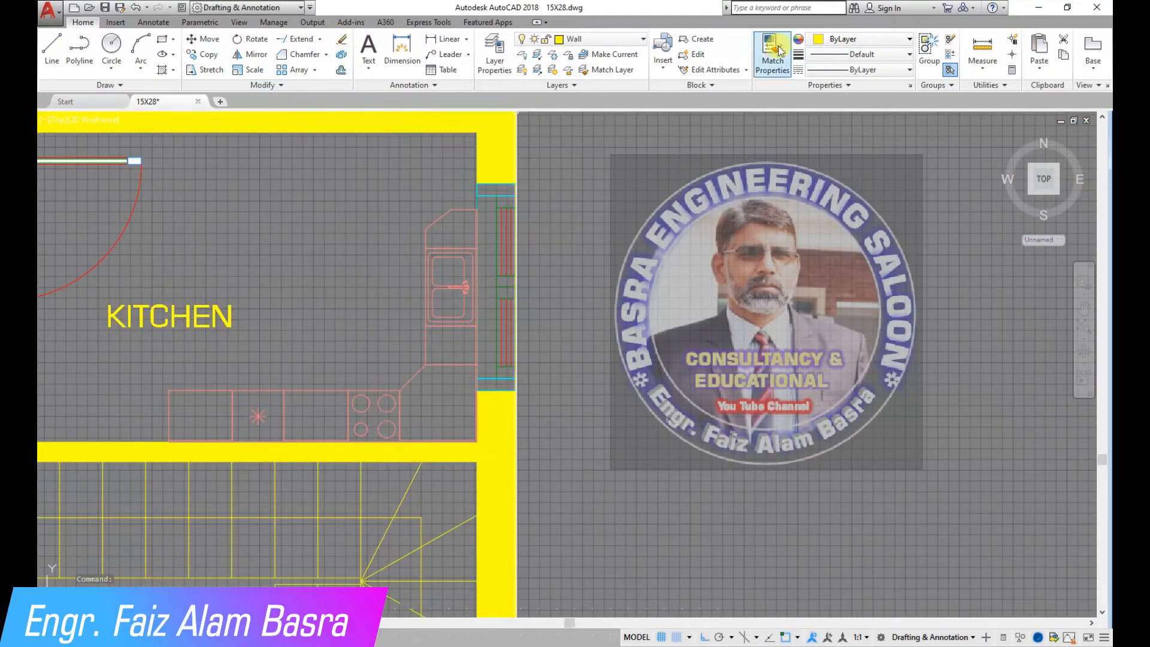
Measure the height of the counter's sink leg down to the lower wall with a temporary linear dimension.
click(455, 44)
click(451, 210)
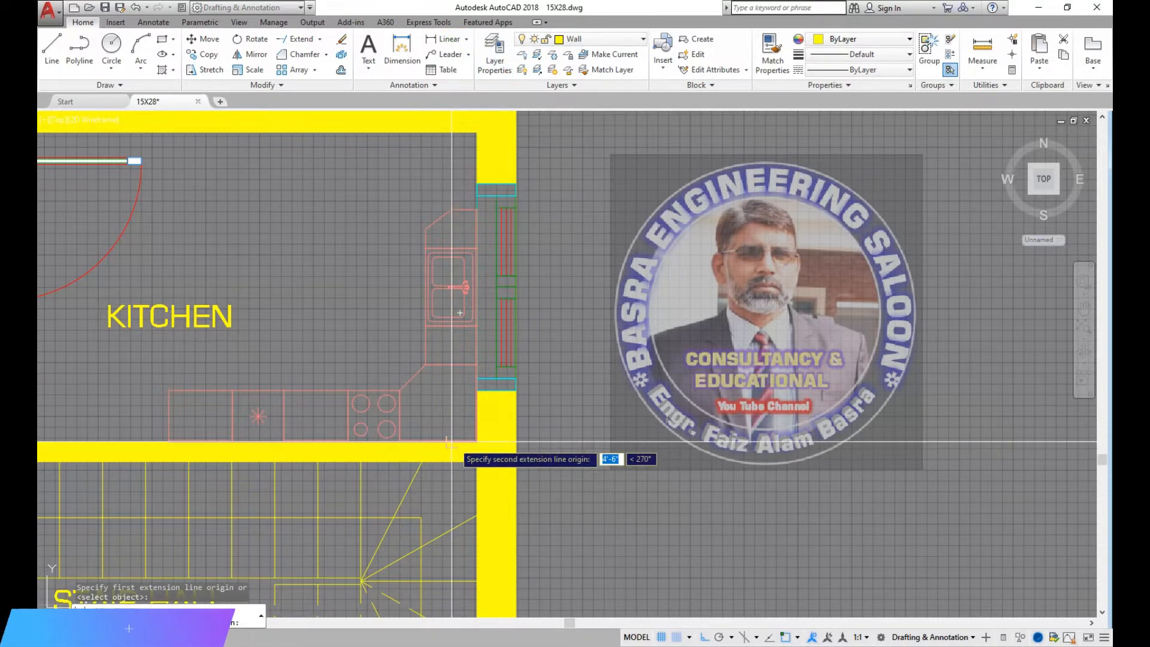
click(450, 442)
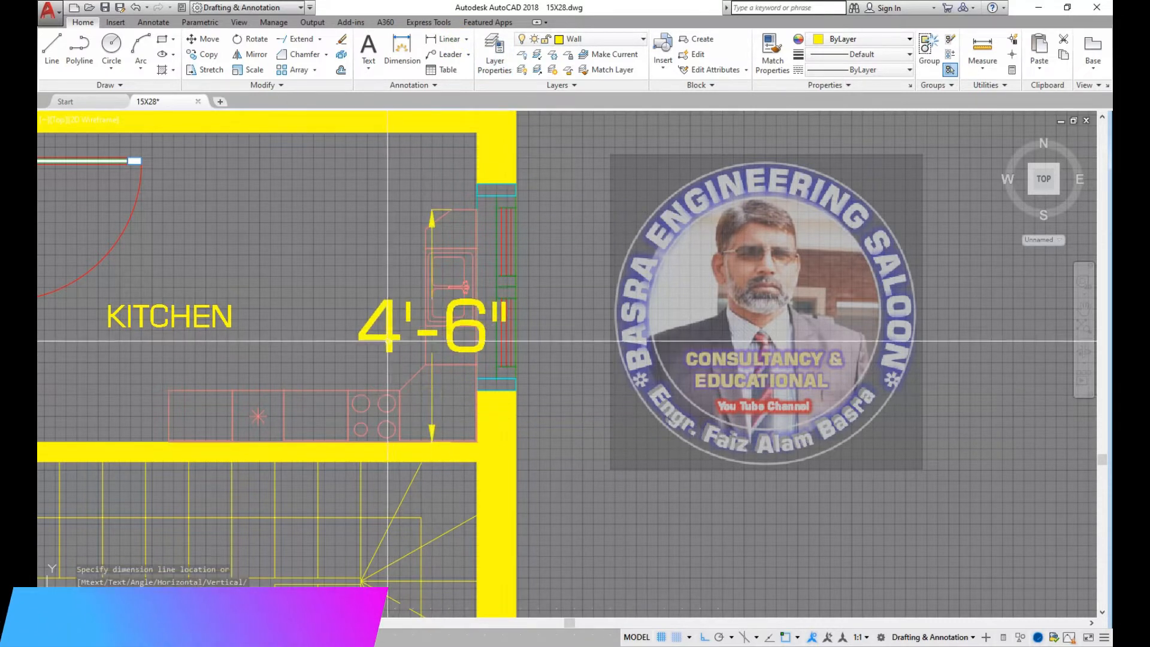
key(Escape)
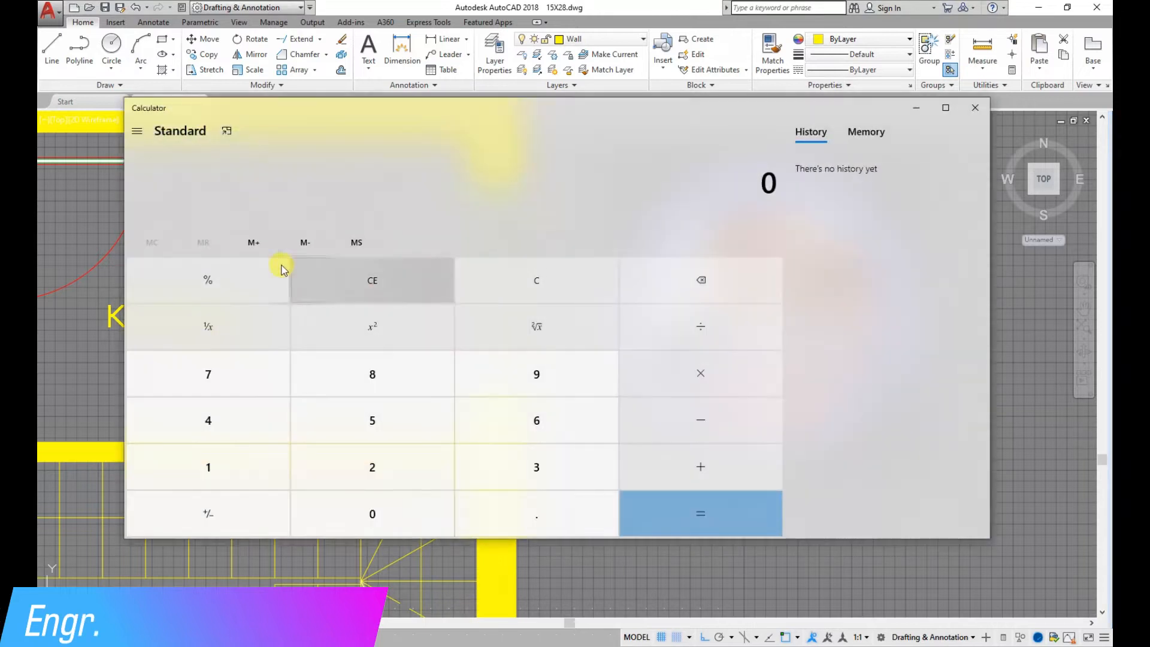
Calculate the enlargement ratio and scale the kitchen counter by 1.33 about its lower right corner.
click(226, 129)
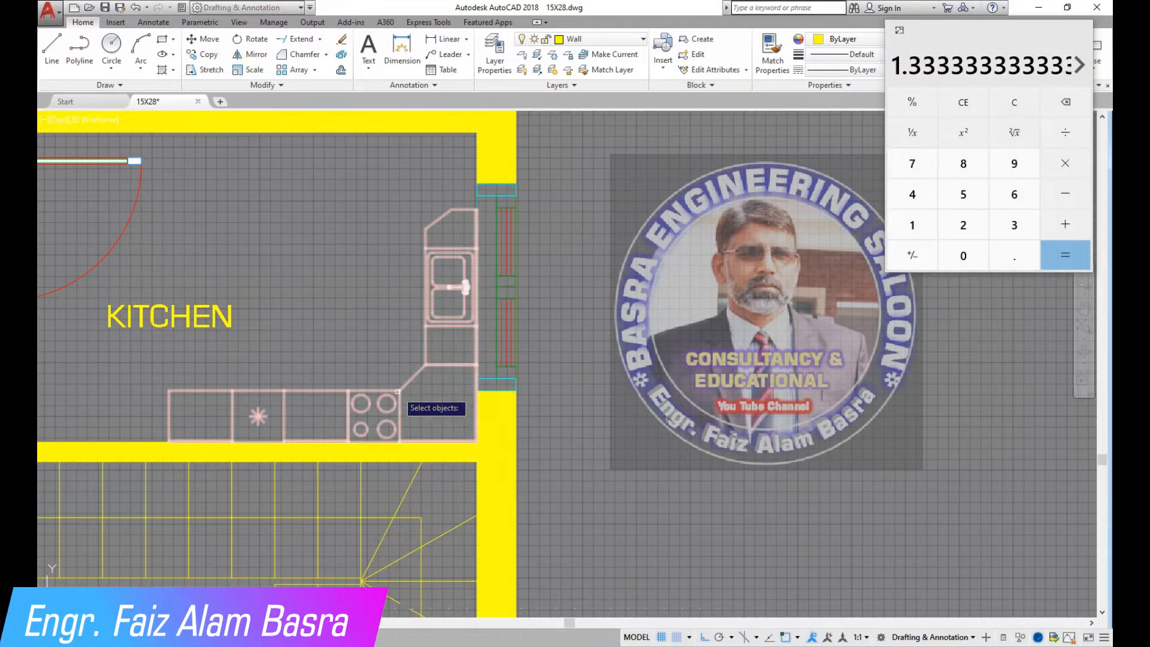
scroll(397, 390, up, 2)
click(436, 394)
click(402, 349)
right_click(497, 456)
scroll(513, 475, up, 6)
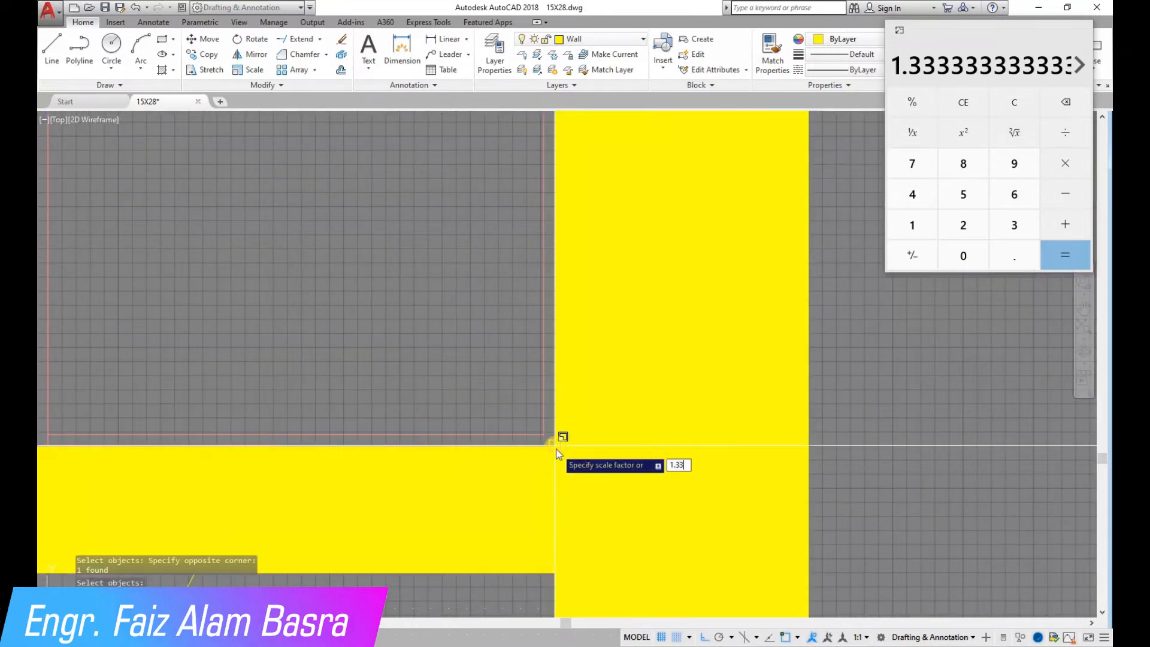
key(Return)
scroll(428, 475, down, 6)
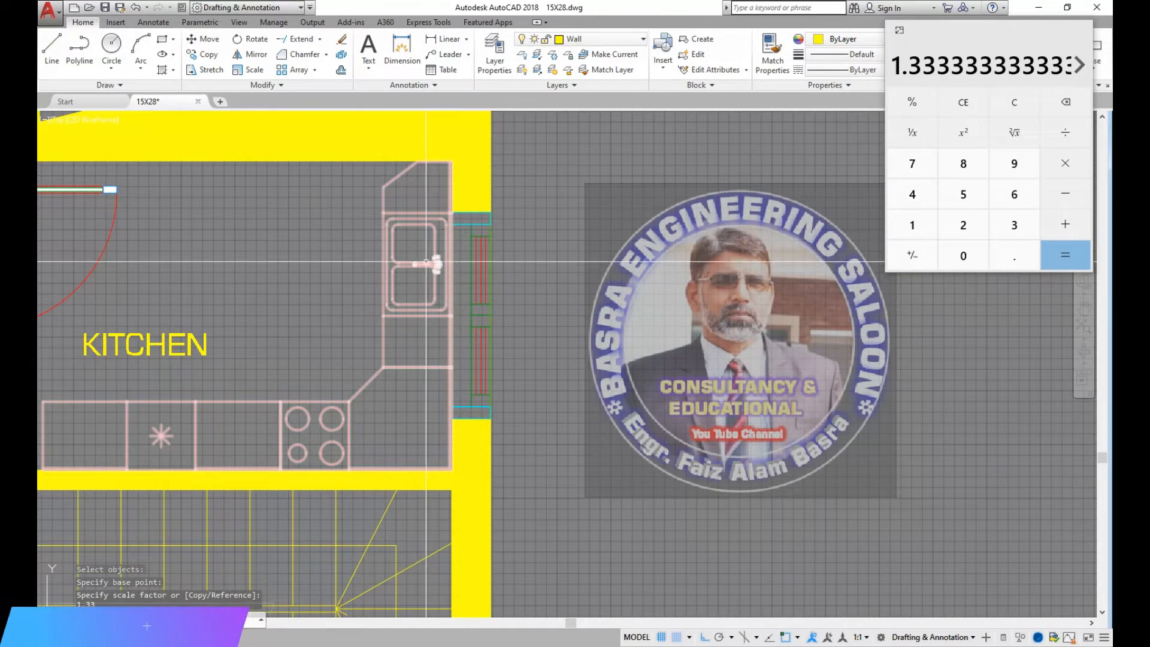
scroll(440, 194, down, 3)
scroll(373, 457, up, 4)
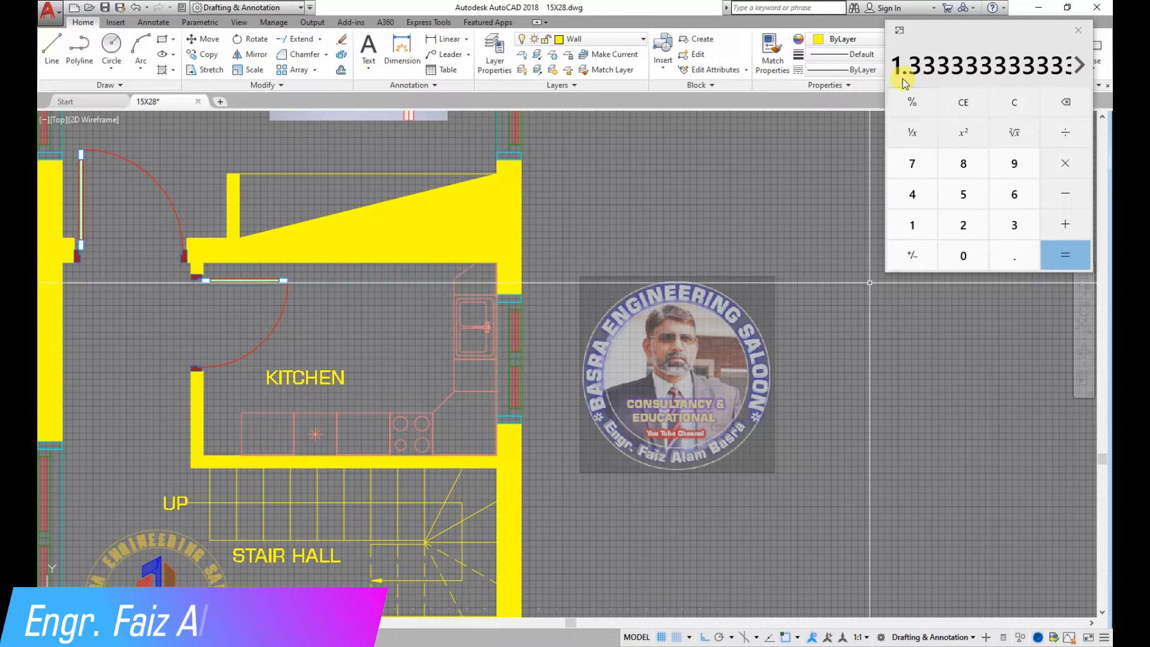
scroll(386, 398, up, 2)
scroll(371, 389, down, 2)
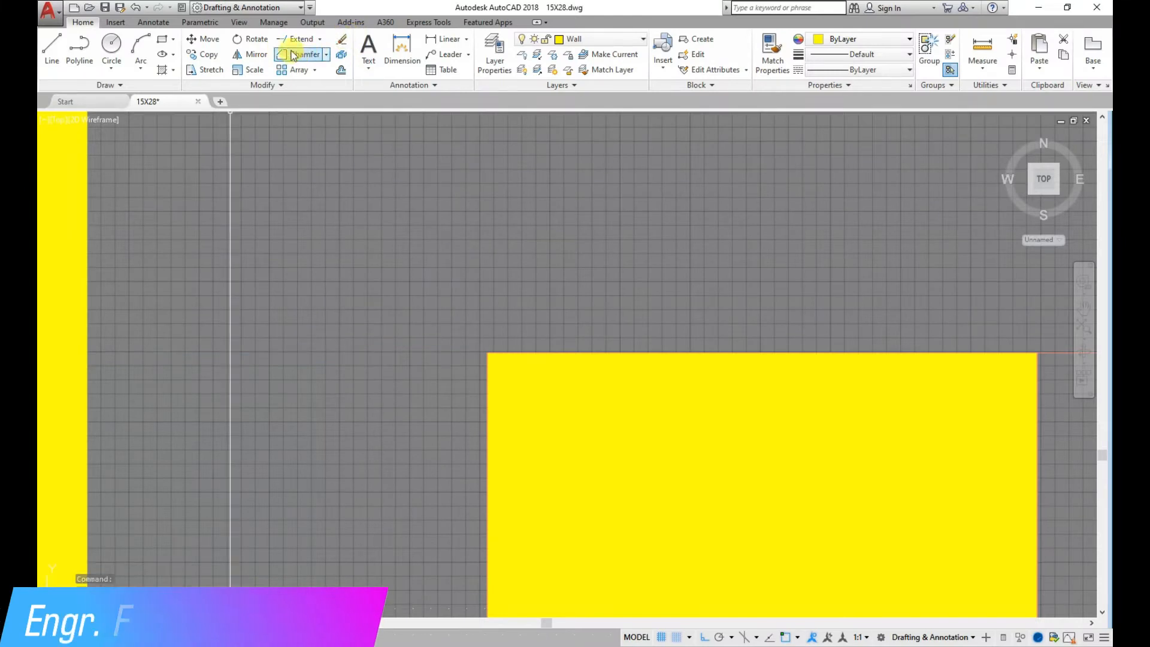
Draw two horizontal lines extending the counter's upper and lower edges from its left end to the kitchen's left wall.
click(56, 56)
click(487, 352)
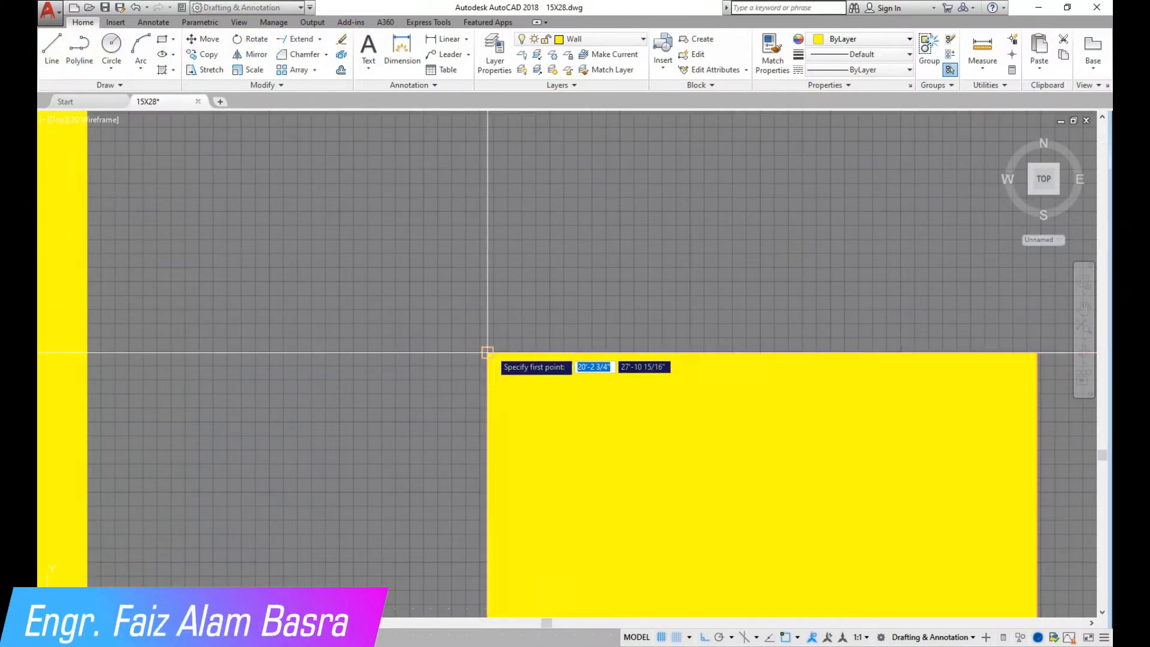
scroll(382, 267, down, 2)
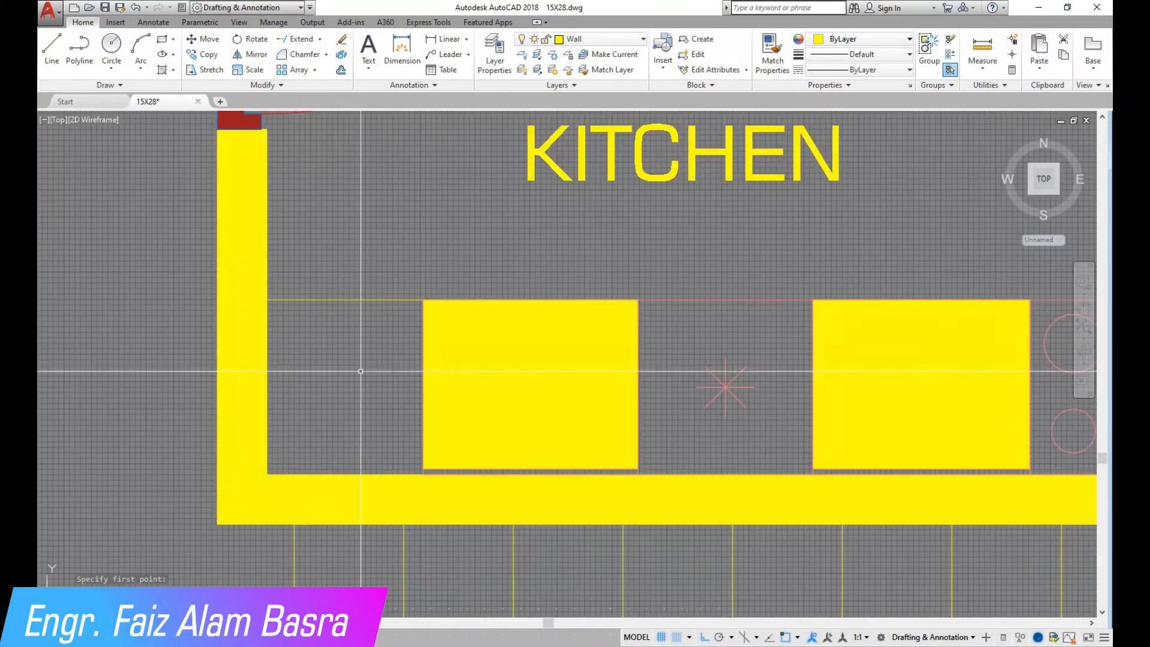
scroll(292, 501, up, 4)
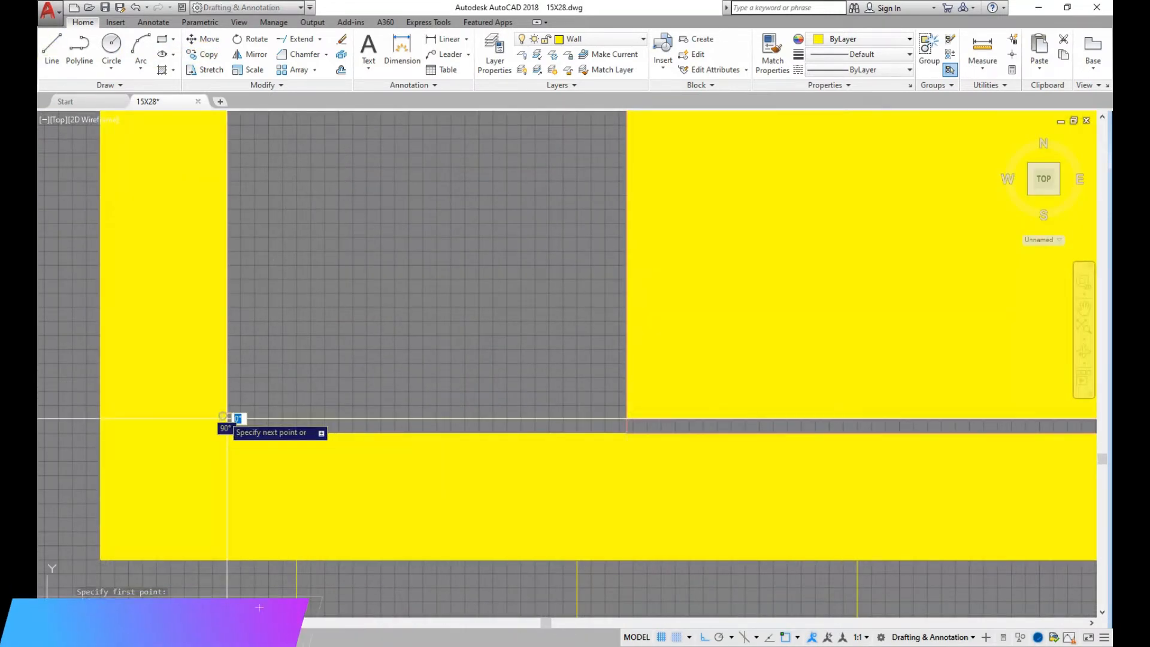
scroll(227, 418, down, 3)
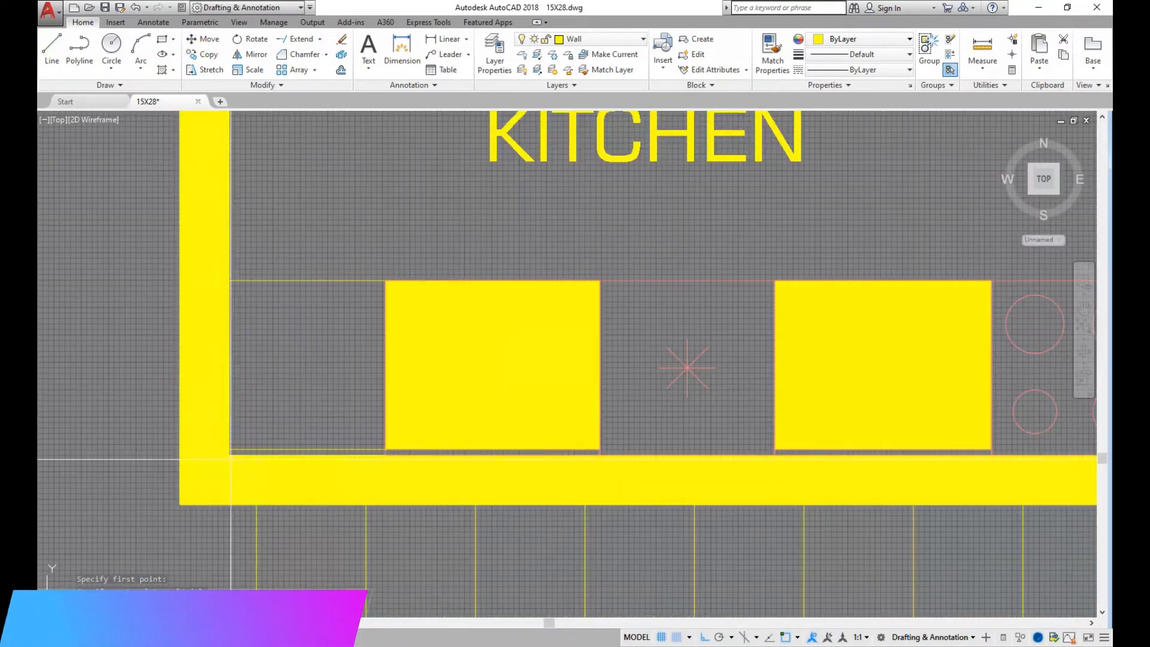
Match the new extension lines to the properties of the existing counter outline.
click(722, 275)
drag(325, 449, 1092, 266)
scroll(272, 375, down, 3)
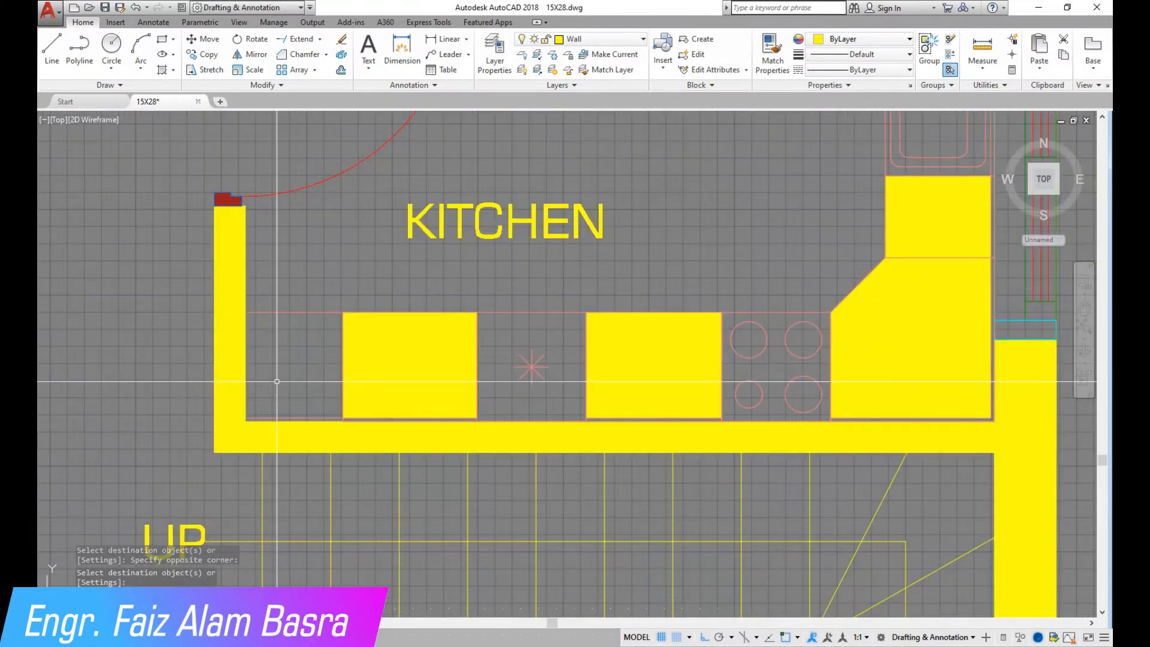
Fill the new left counter section with a SOLID hatch.
click(162, 70)
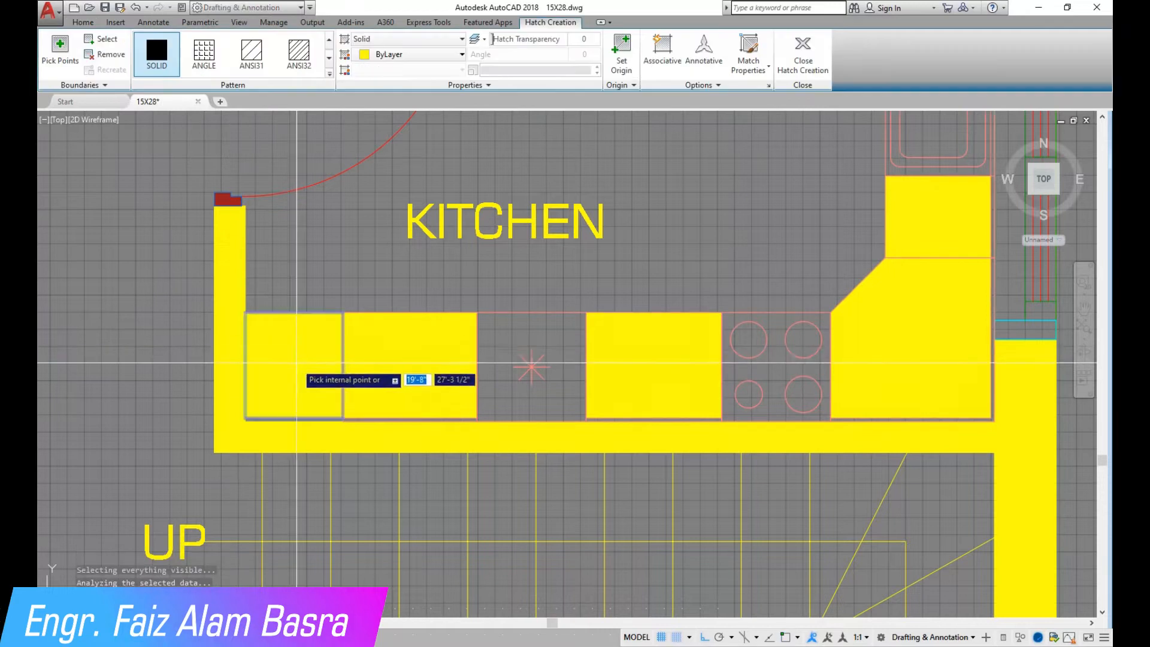
click(296, 363)
key(Return)
scroll(301, 335, down, 2)
scroll(388, 334, up, 1)
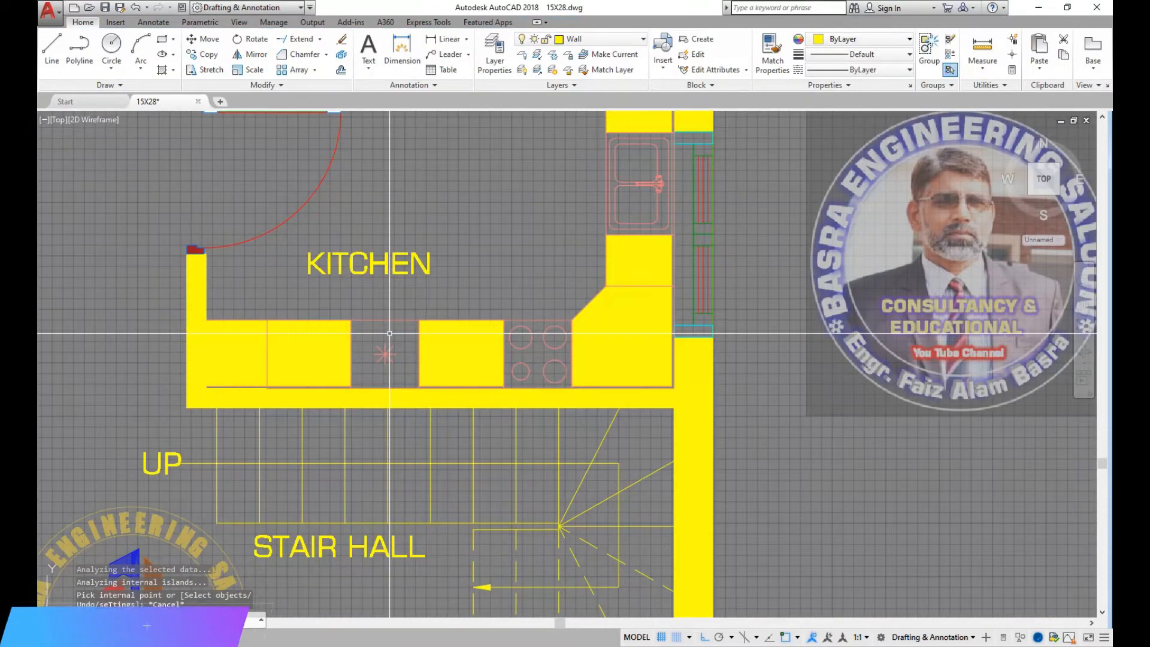
Match the kitchen counter's solid hatches to the gradient fill of the bath fixture.
scroll(354, 356, down, 2)
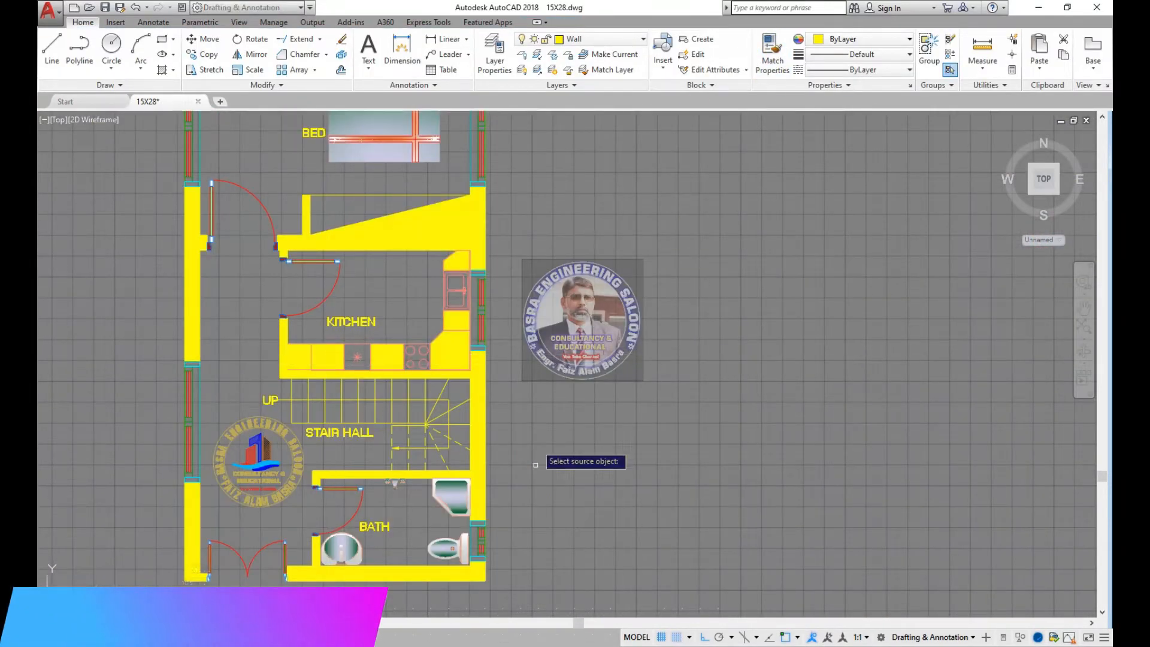
scroll(464, 527, up, 4)
click(458, 533)
scroll(461, 532, down, 2)
click(191, 269)
scroll(175, 247, up, 4)
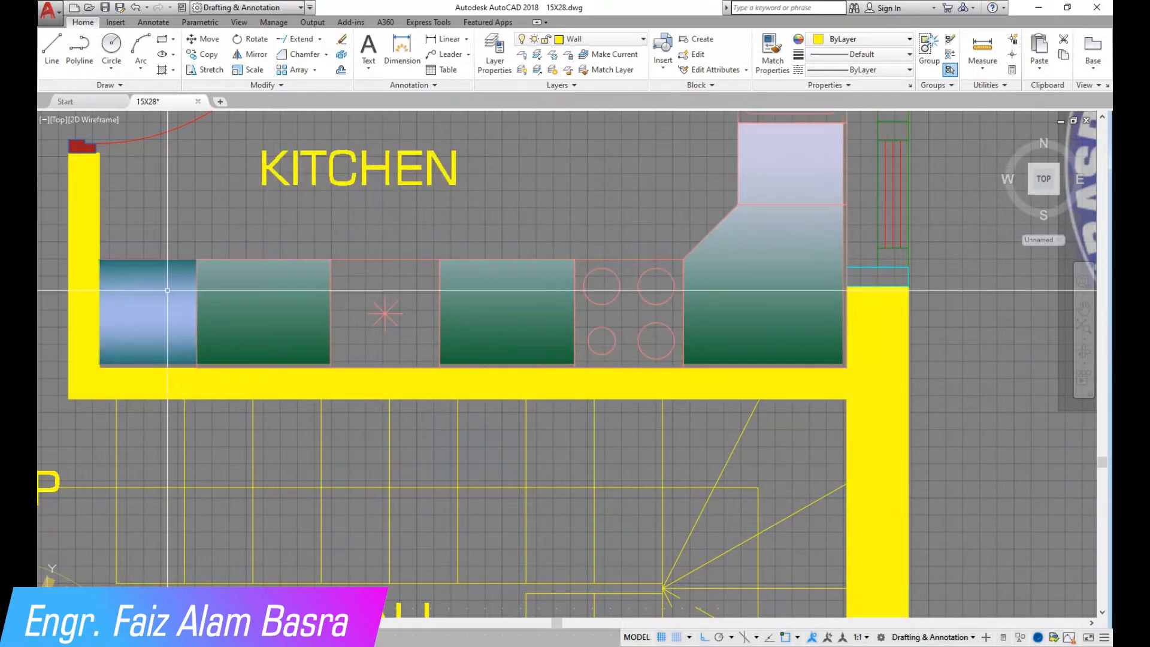
Set the gradient pattern of the left counter section's hatch to GR_LINEAR.
click(150, 305)
click(295, 50)
scroll(294, 52, down, 1)
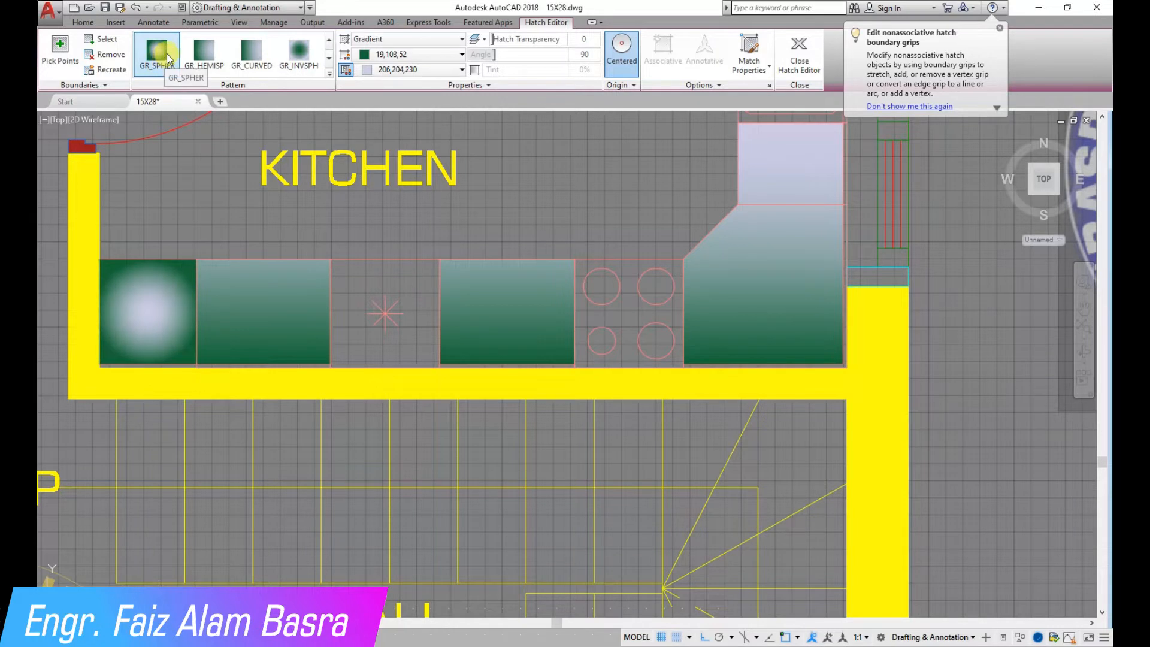
scroll(170, 59, up, 1)
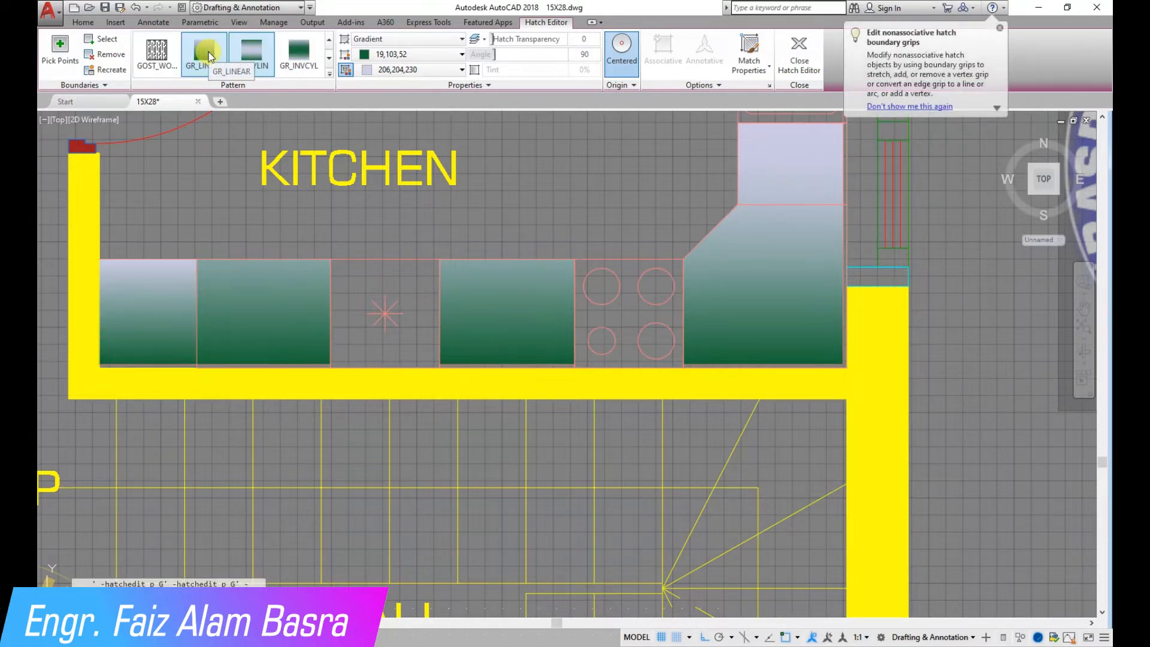
click(206, 56)
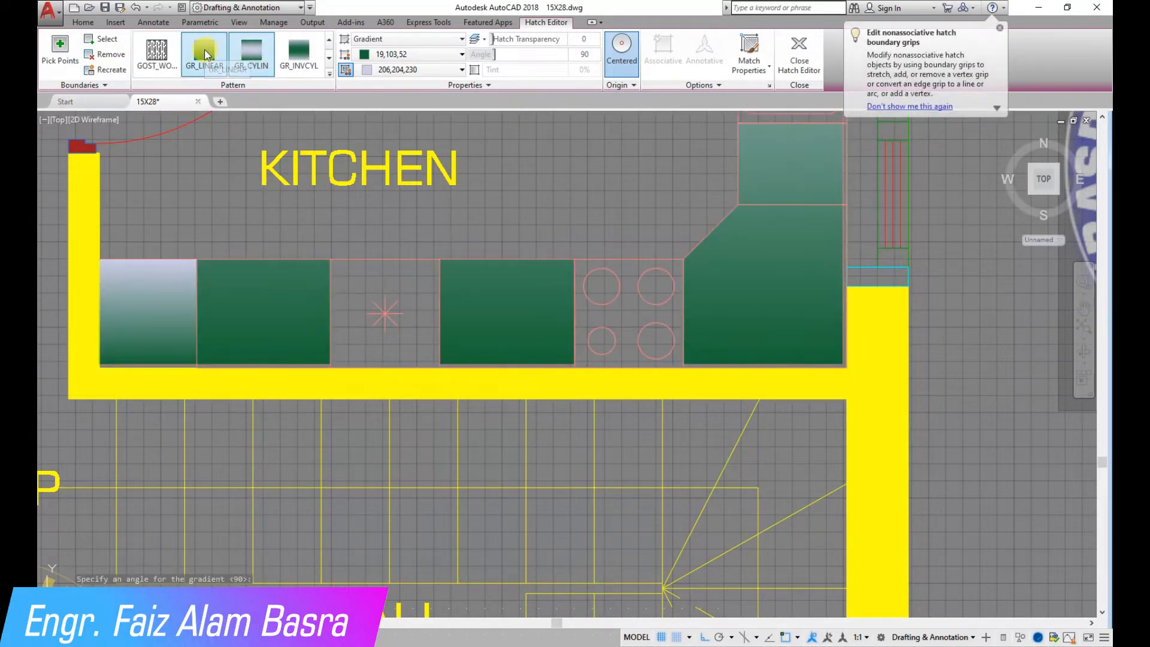
key(Escape)
scroll(288, 367, down, 4)
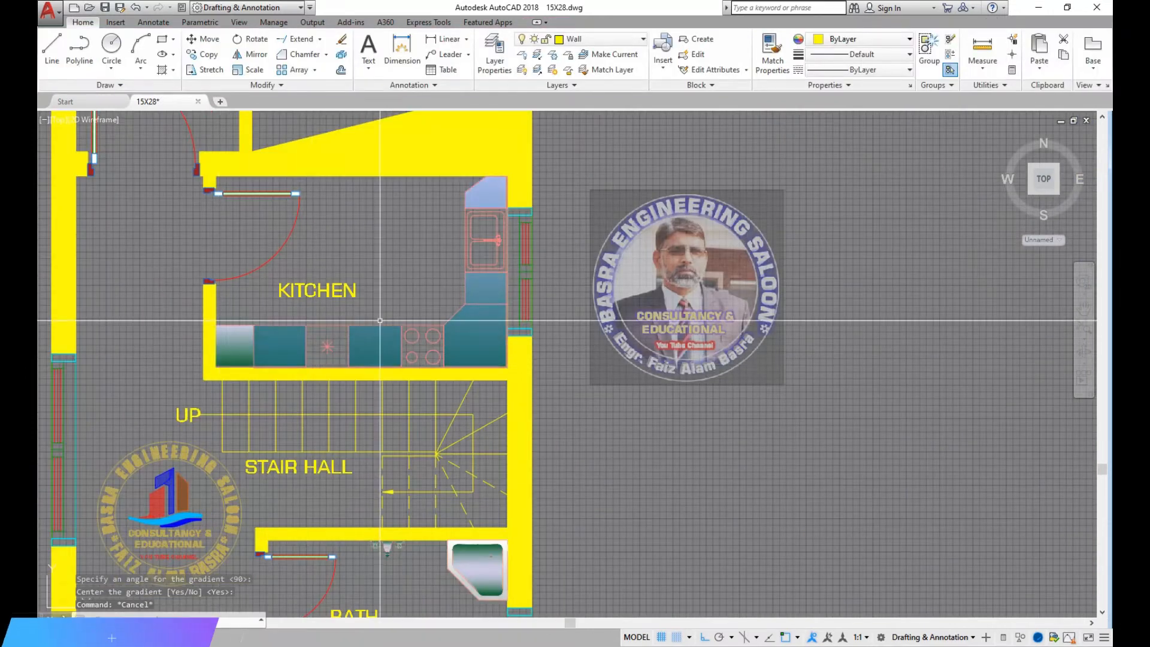
Set the gradient pattern of the remaining counter sections' hatch to GR_CYLIN.
scroll(281, 350, up, 2)
scroll(296, 353, up, 2)
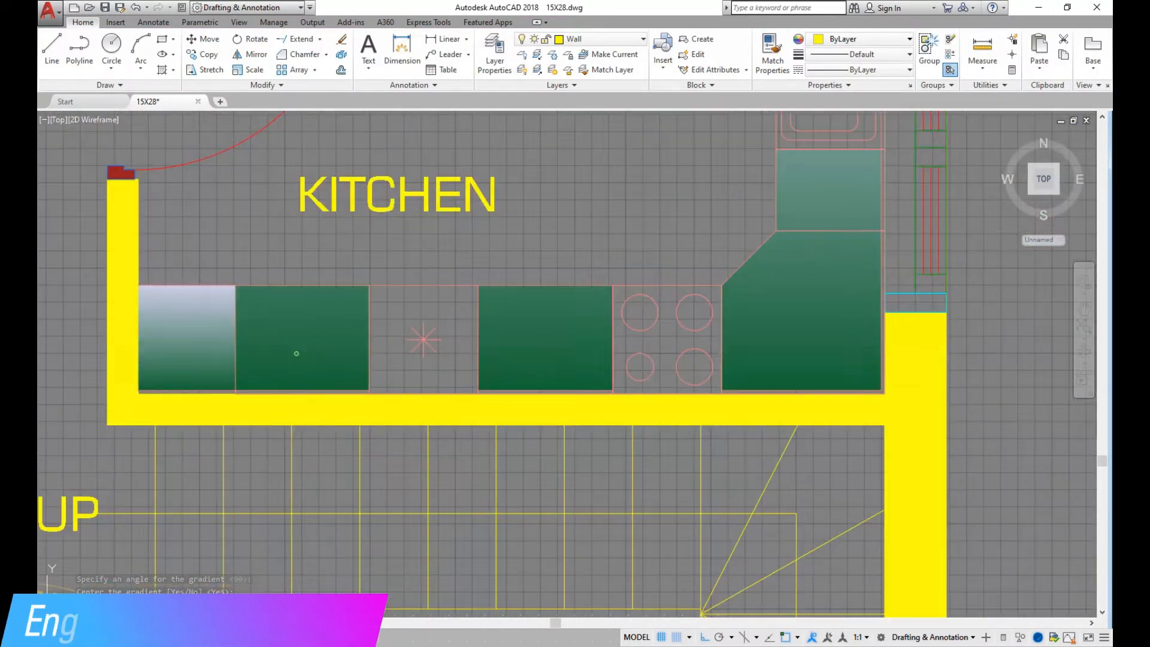
click(296, 353)
click(258, 59)
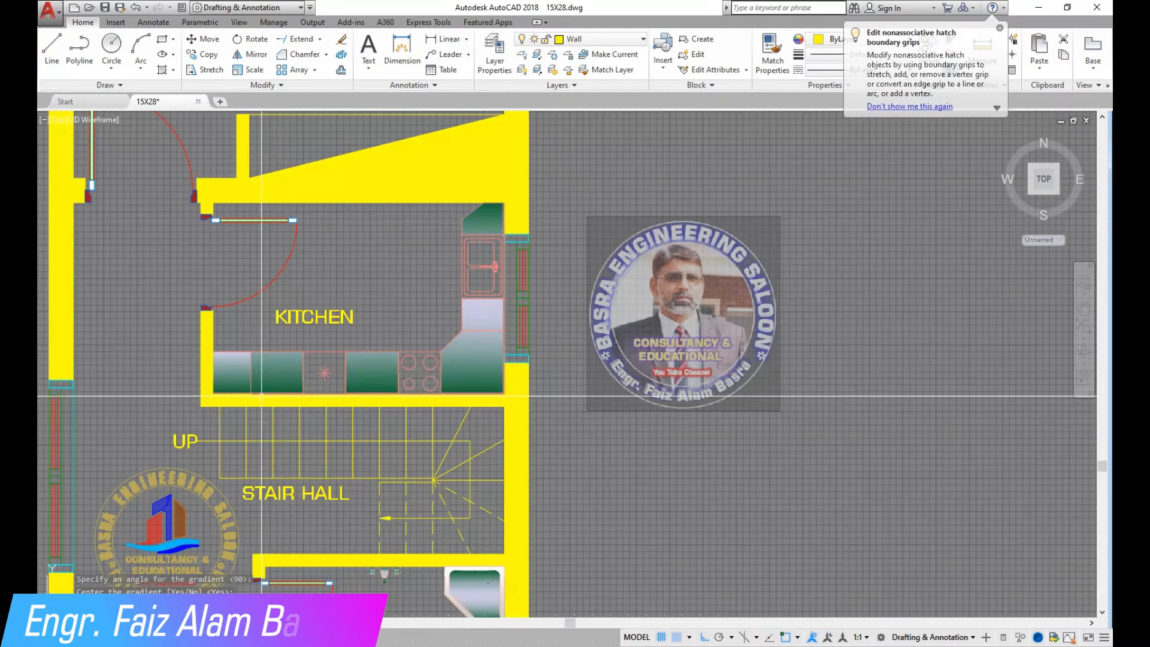
scroll(121, 399, up, 2)
scroll(149, 394, down, 2)
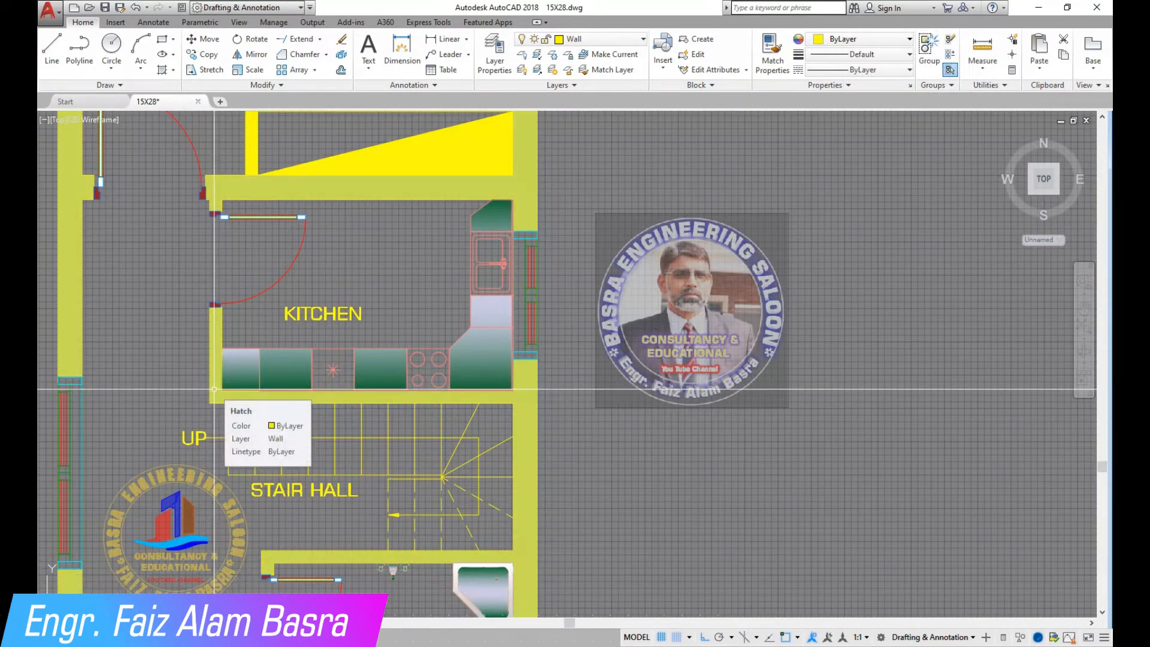
scroll(214, 389, down, 2)
scroll(439, 389, up, 2)
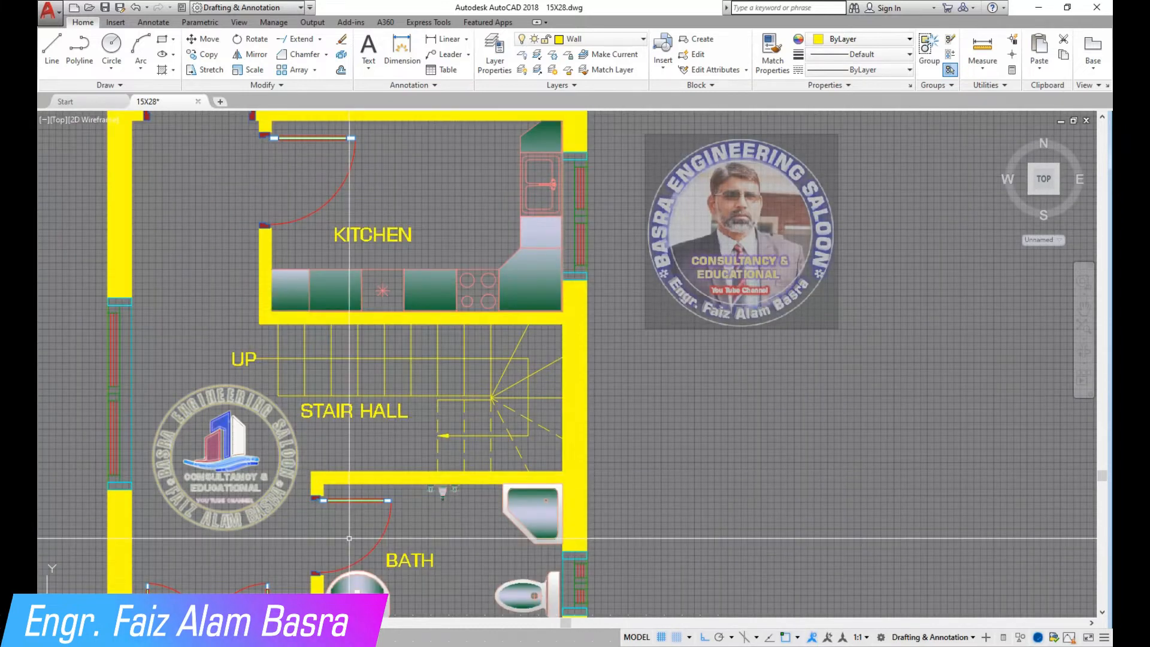
scroll(439, 388, down, 3)
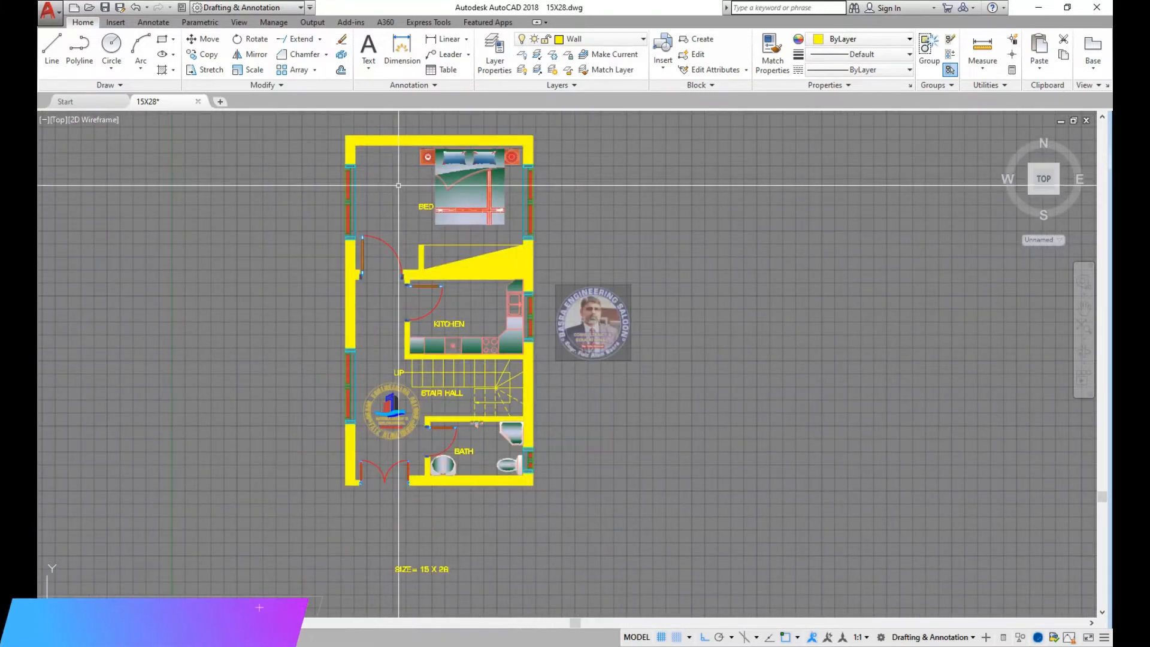
Copy three sofa seats and a round side table from the furnished plan's T.V. lounge to the bedroom's left window wall.
click(214, 58)
scroll(599, 335, down, 2)
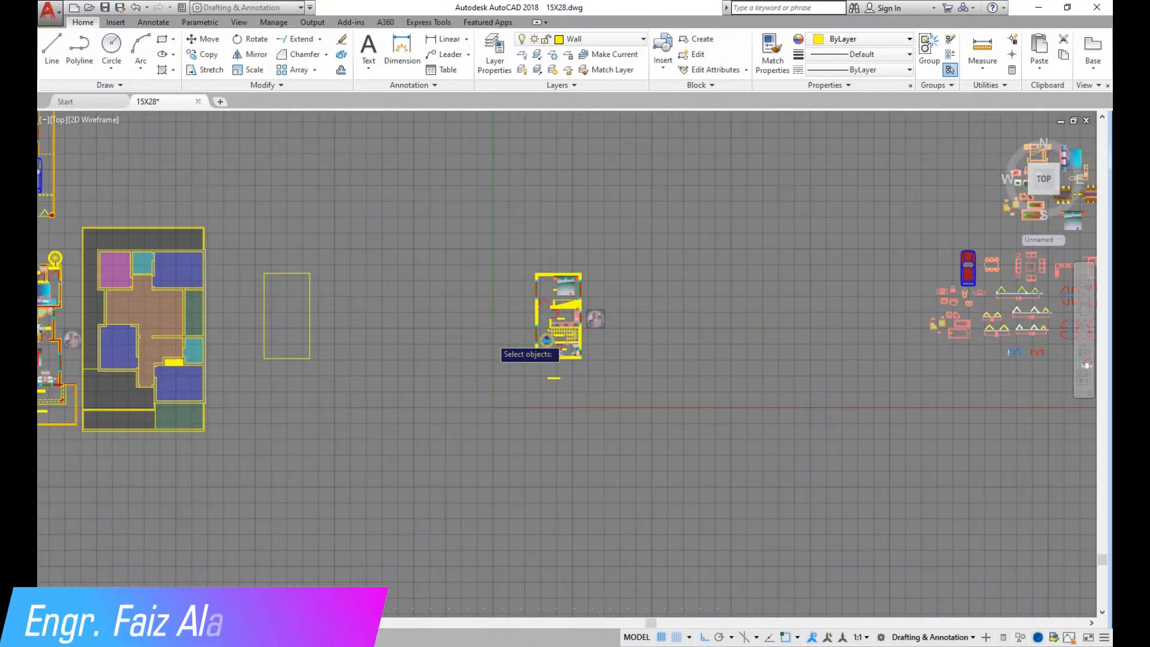
scroll(546, 340, down, 2)
scroll(272, 210, up, 5)
scroll(293, 210, down, 2)
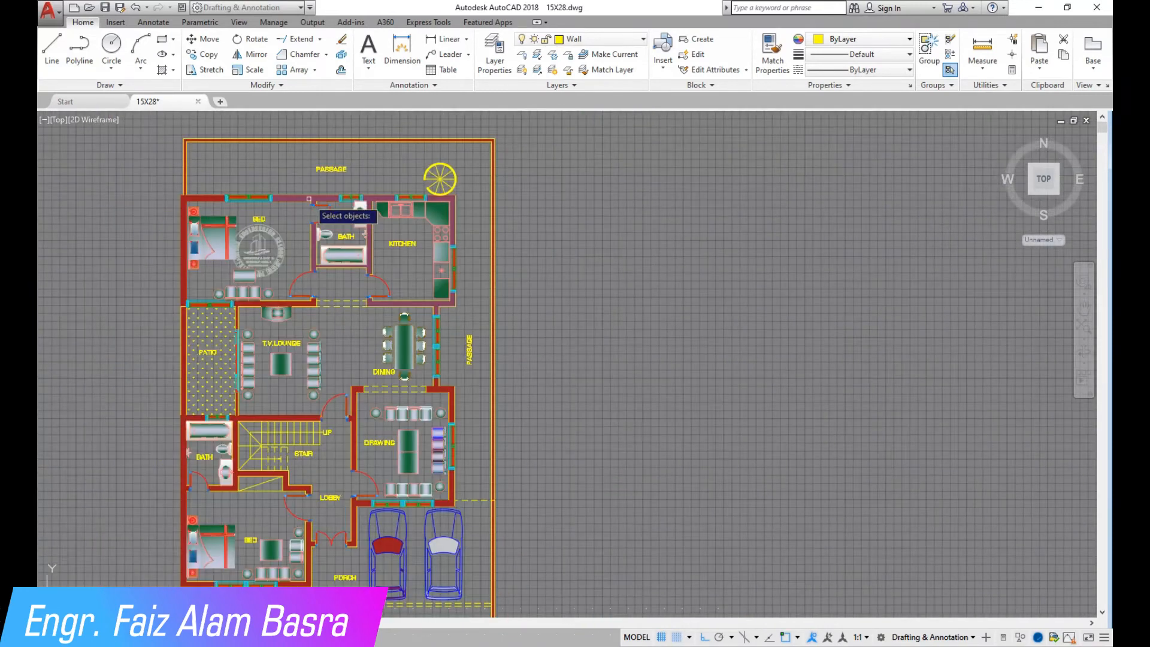
scroll(273, 373, up, 6)
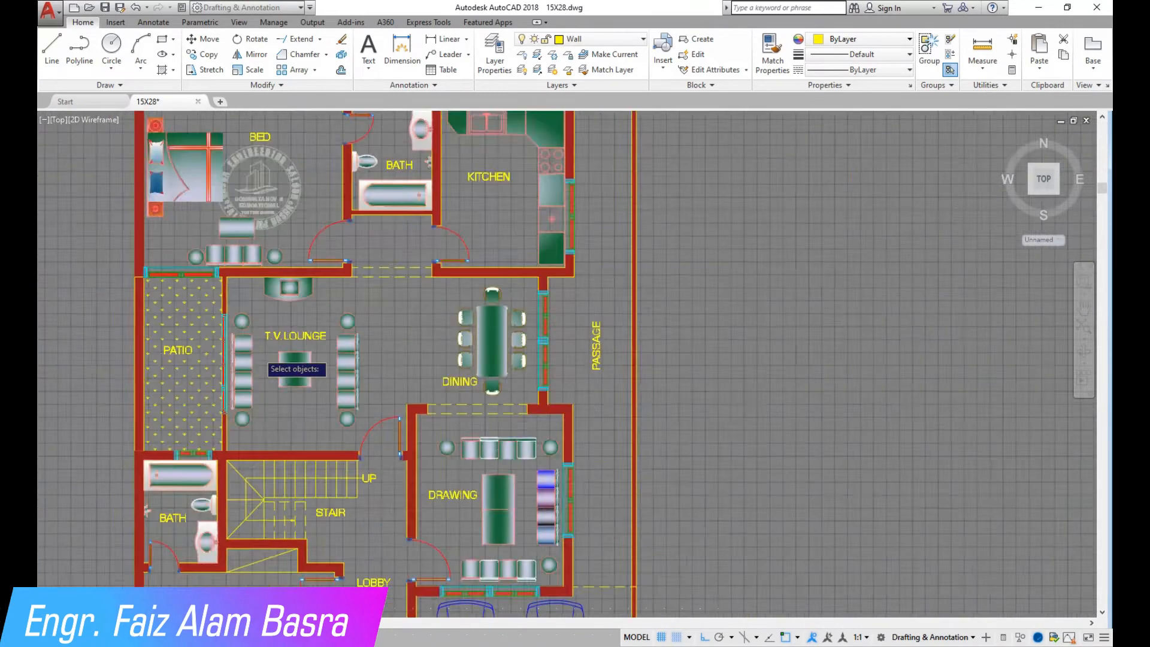
click(265, 372)
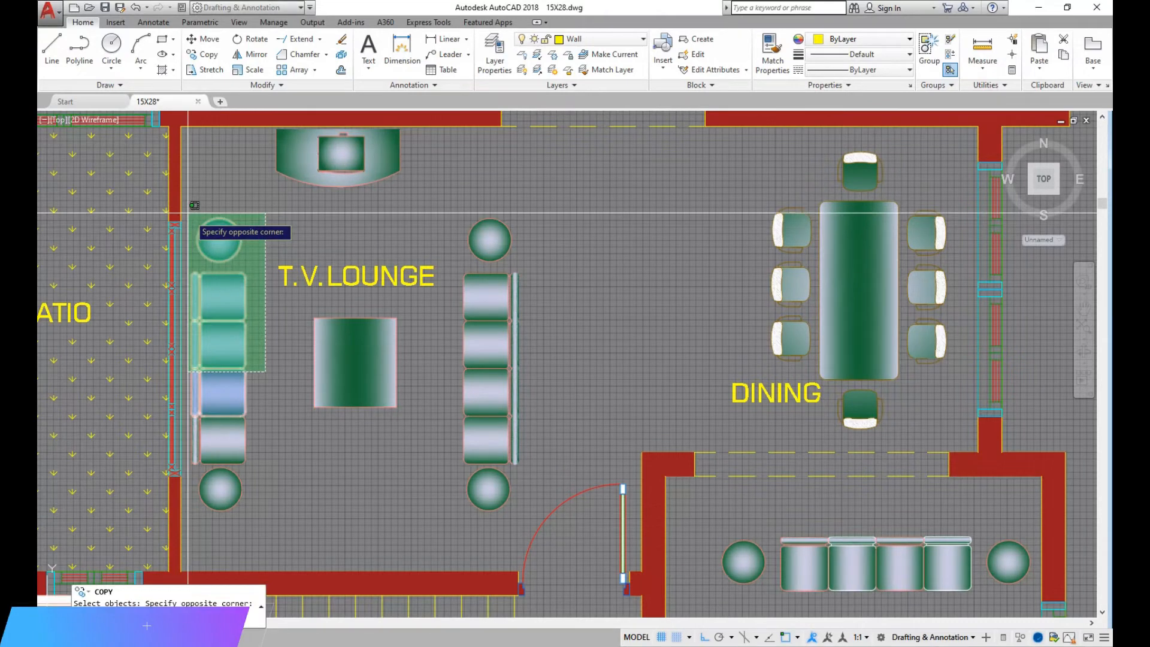
click(201, 228)
key(Return)
click(246, 297)
scroll(174, 310, down, 8)
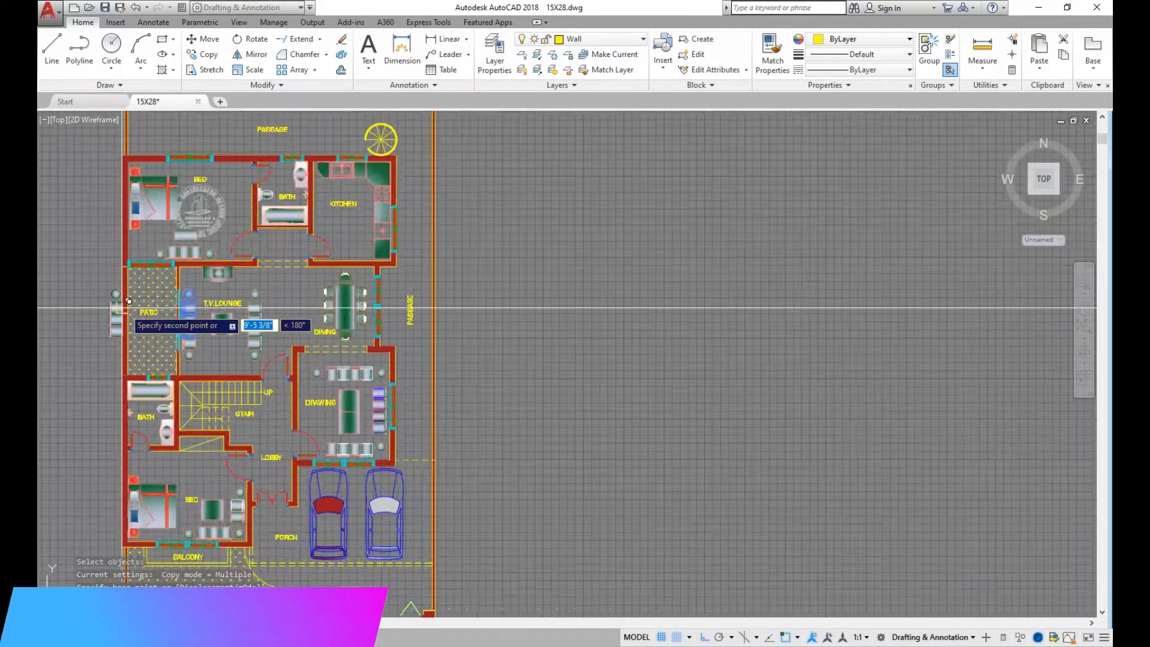
middle_drag(146, 316, 152, 315)
scroll(779, 499, up, 8)
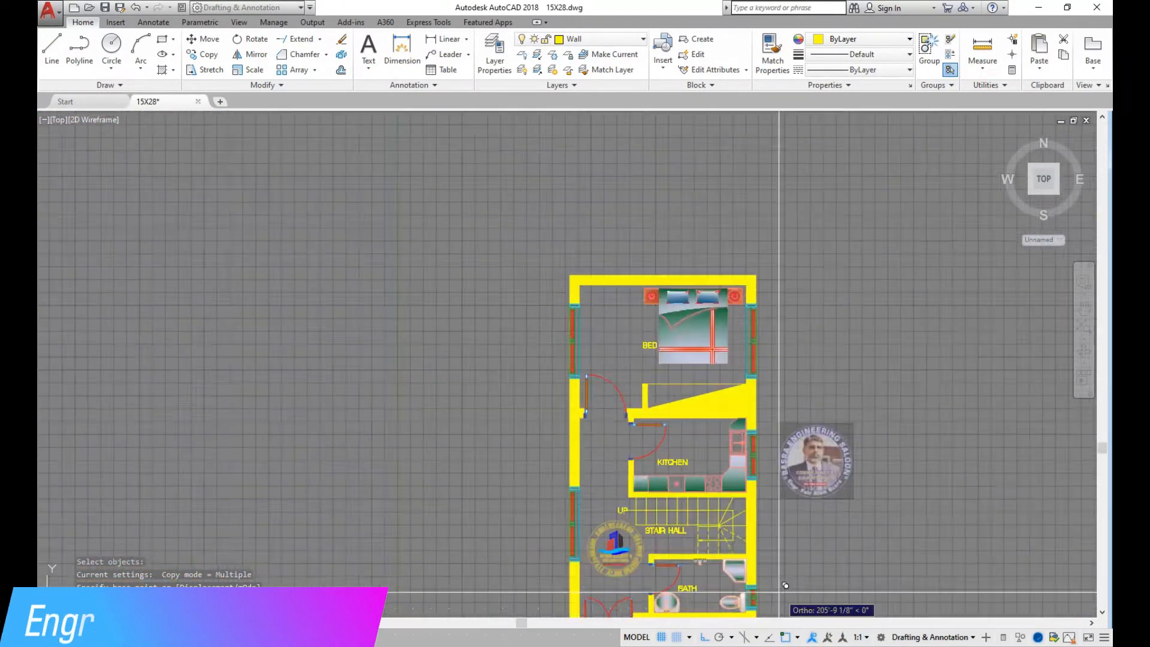
scroll(526, 368, down, 2)
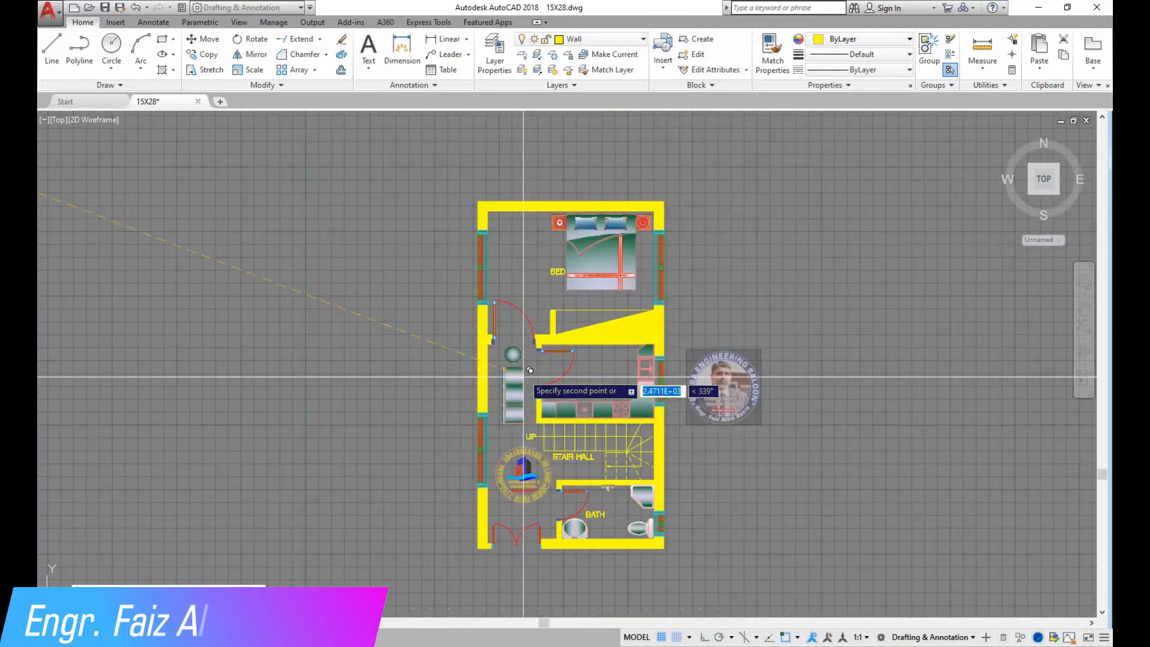
scroll(527, 239, up, 6)
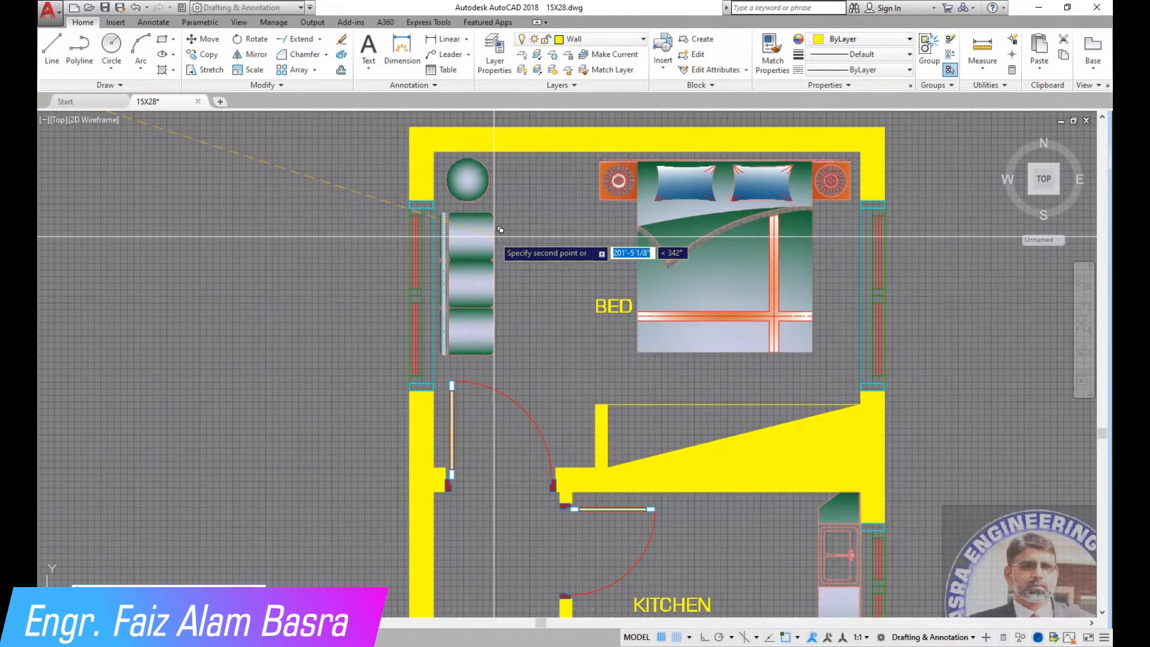
click(494, 236)
key(Escape)
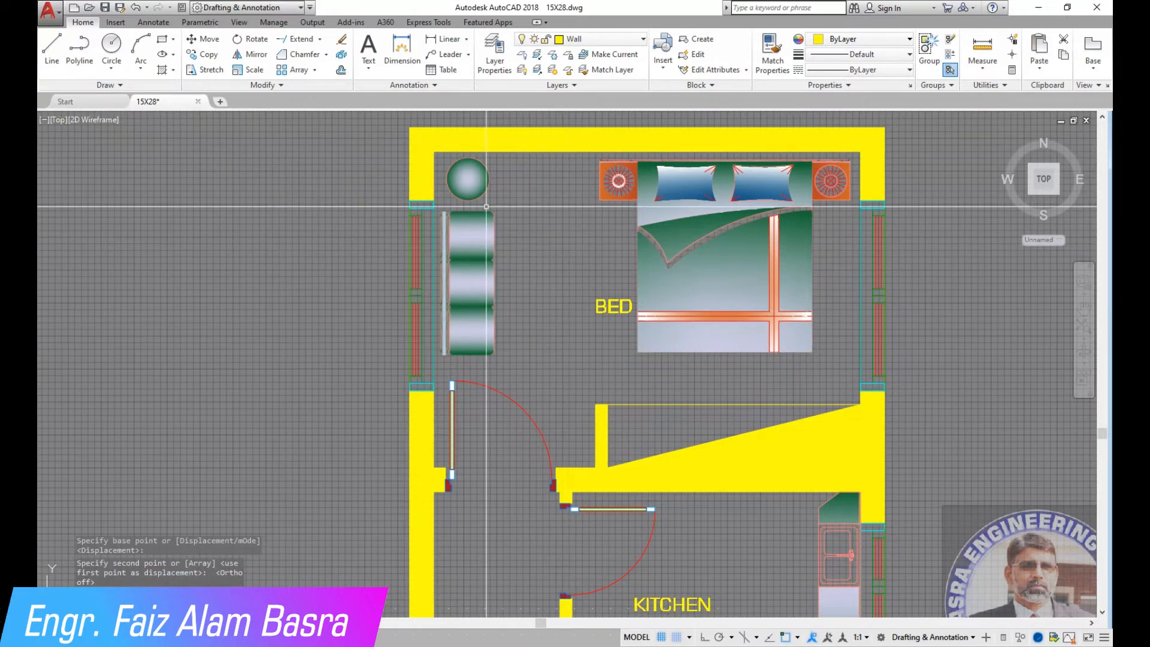
Copy the rectangular center table from the furnished plan's bedroom to the empty area left of the 15 x 28 plan.
scroll(598, 282, down, 8)
scroll(466, 394, up, 10)
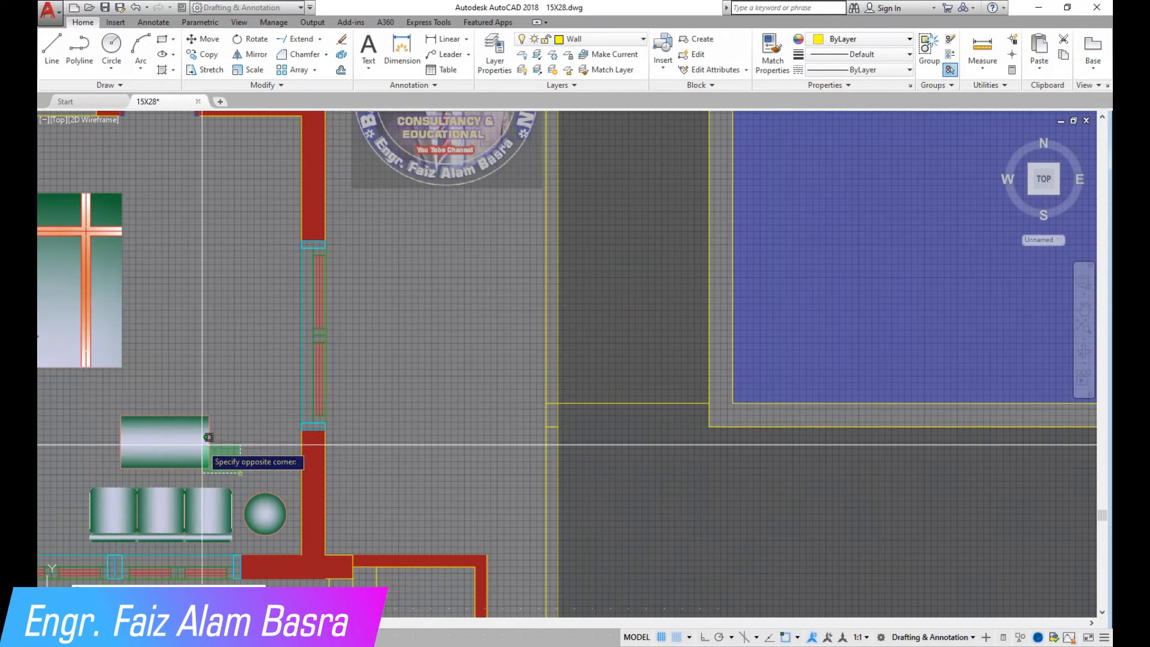
click(209, 437)
click(165, 414)
scroll(164, 414, down, 6)
scroll(479, 287, up, 8)
click(333, 231)
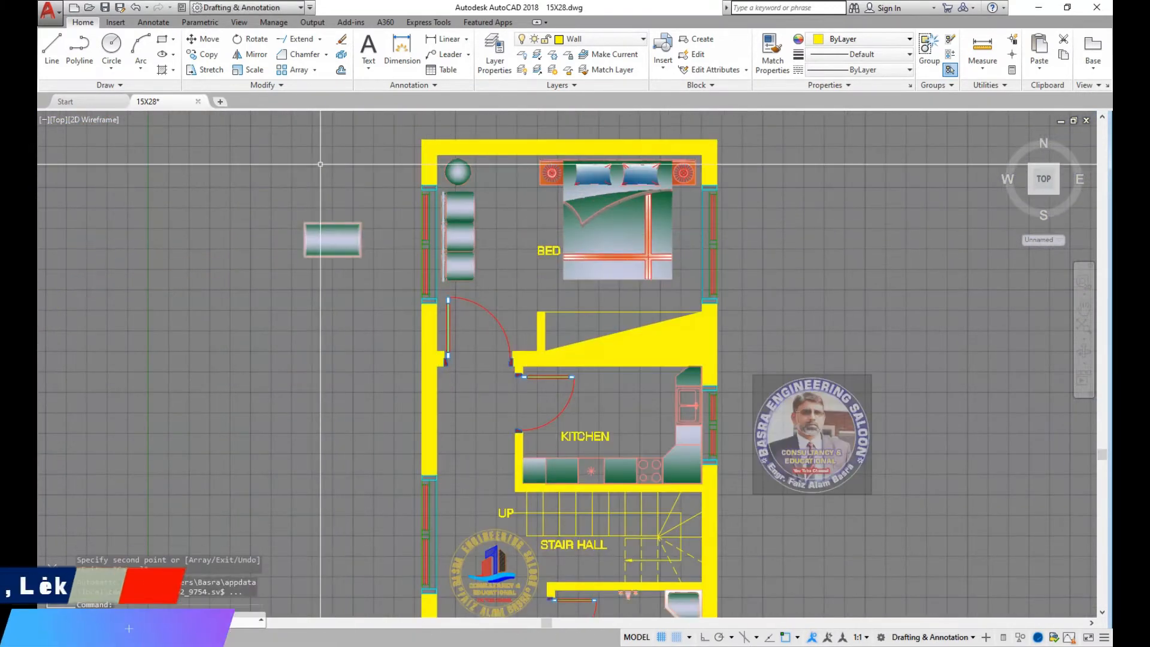
Rotate the rectangular center table outside the plan a quarter turn so its long side runs vertically.
click(379, 278)
click(290, 207)
scroll(354, 227, up, 6)
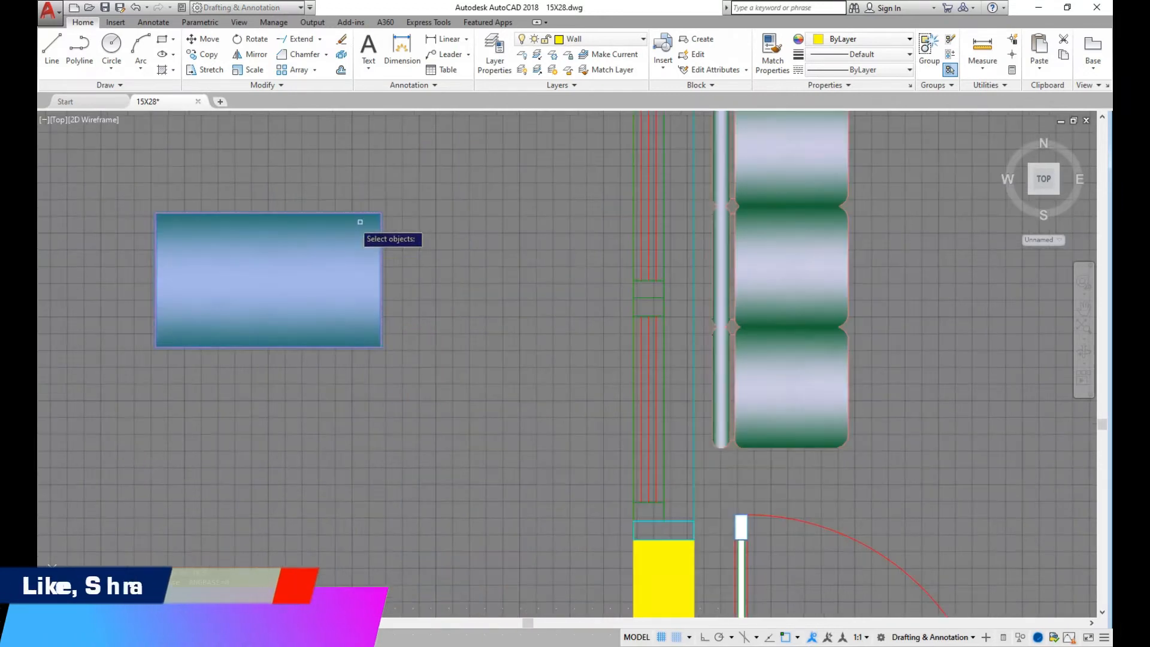
key(Return)
click(382, 347)
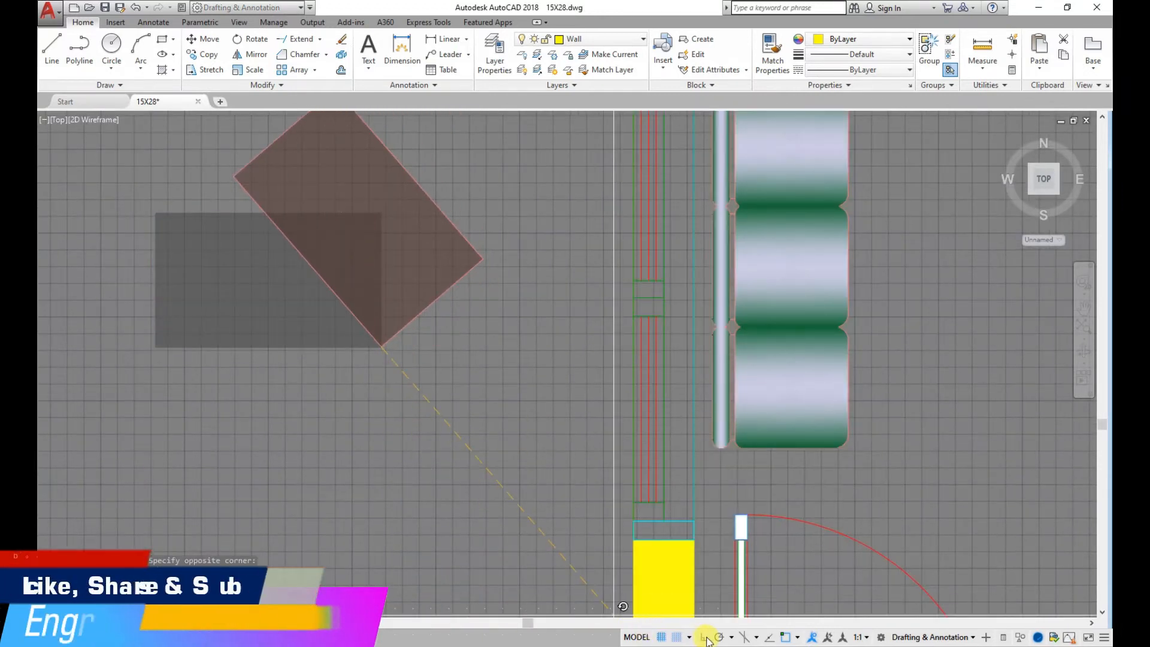
click(393, 467)
scroll(264, 413, down, 3)
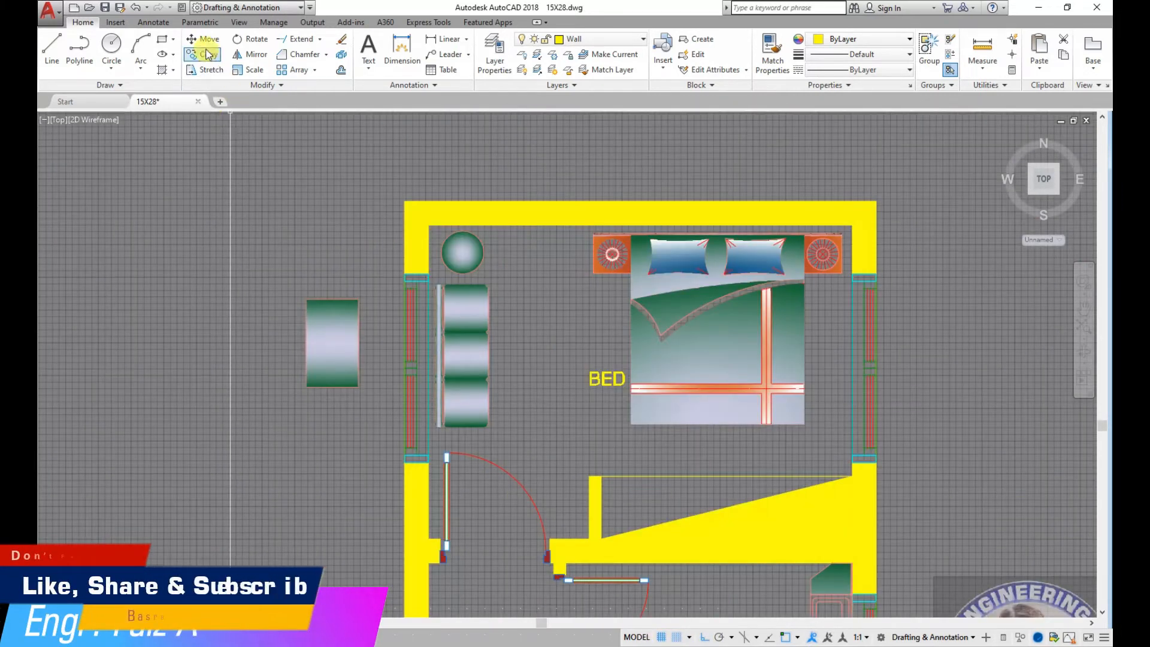
Move the rotated center table into the bedroom, between the sofa seats and the bed, close to the seats.
click(333, 362)
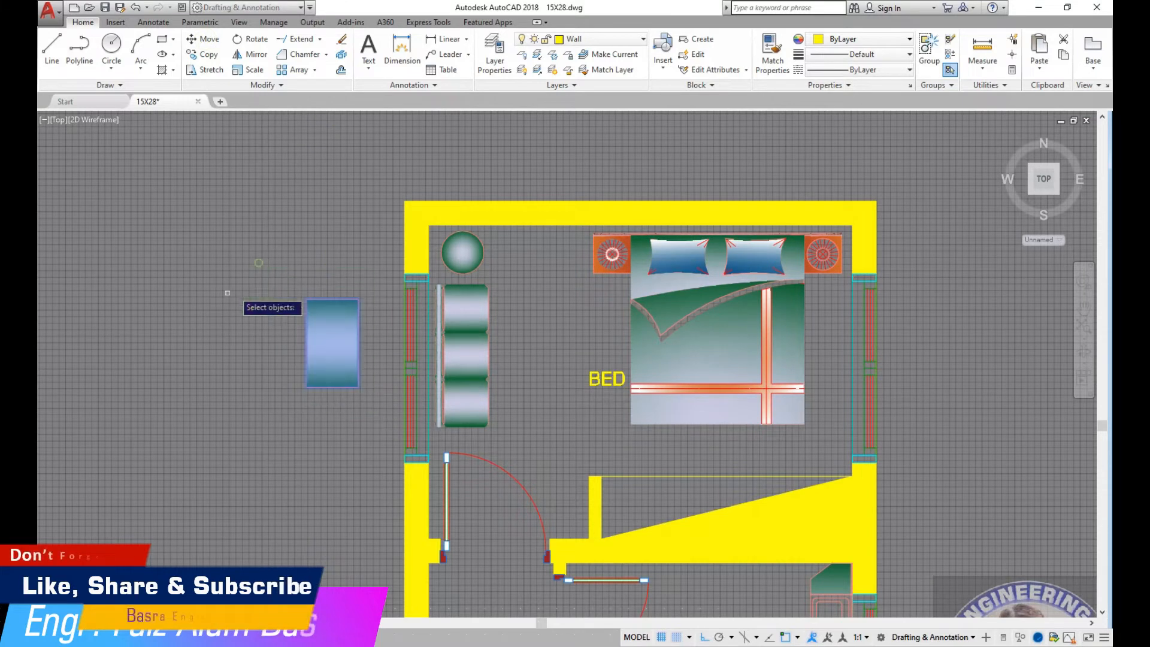
key(Return)
click(93, 365)
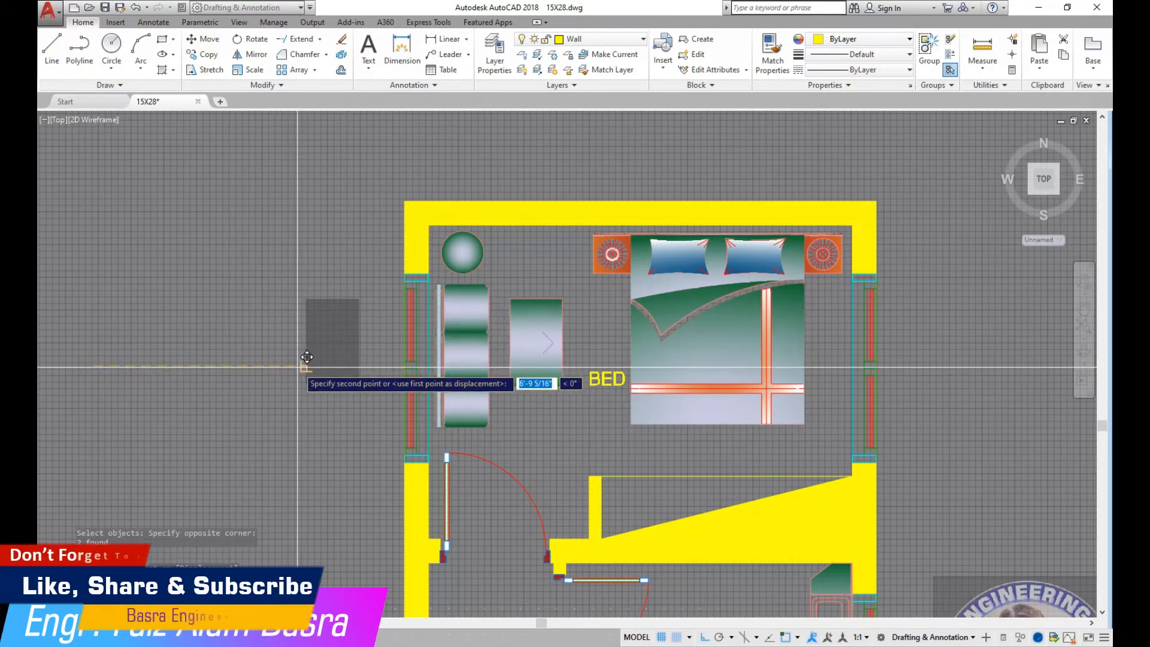
click(318, 349)
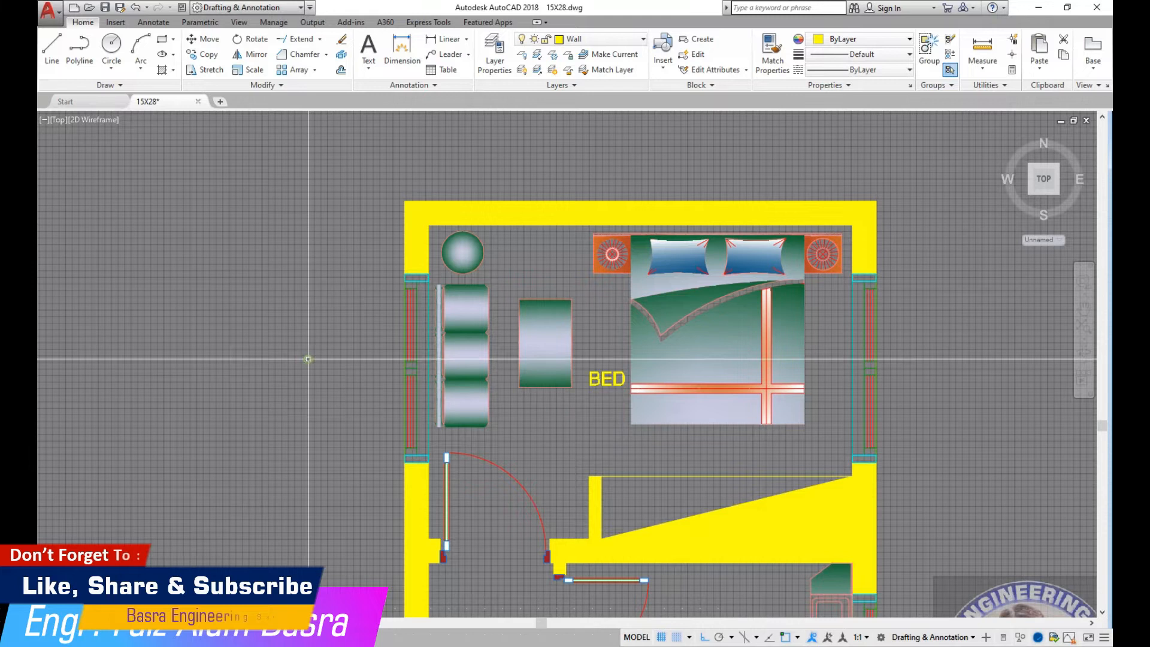
scroll(644, 386, up, 2)
click(206, 39)
click(525, 402)
key(Escape)
scroll(408, 303, down, 2)
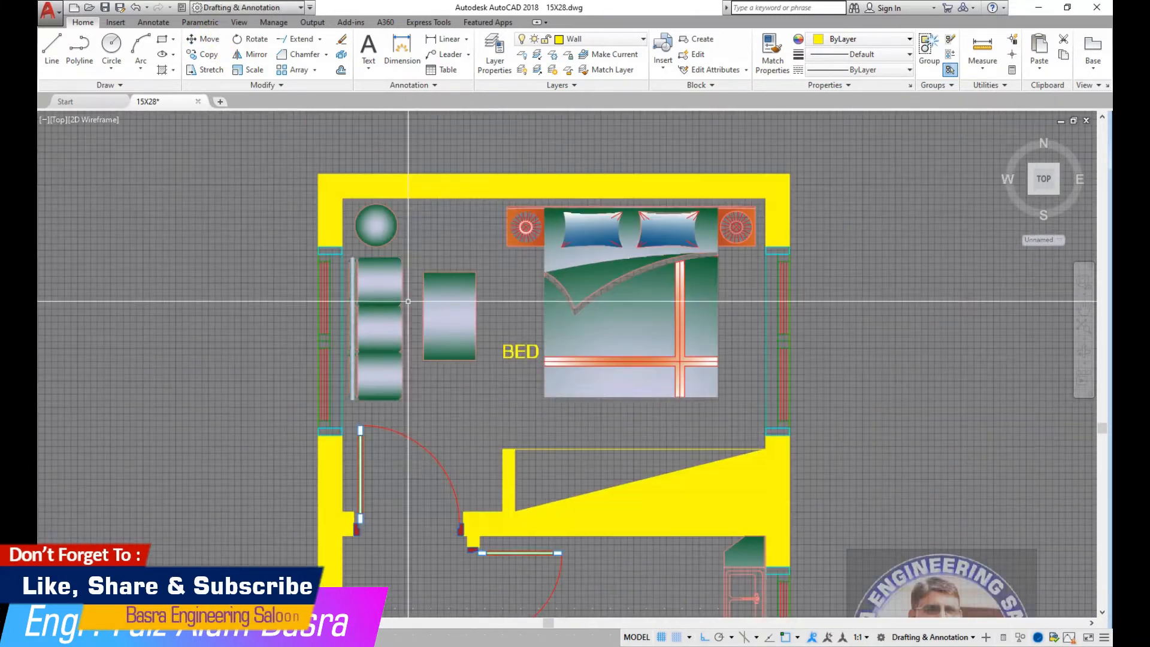
Examine the bedroom furniture arrangement and the free space in the rest of the 15 x 28 plan.
scroll(550, 243, down, 2)
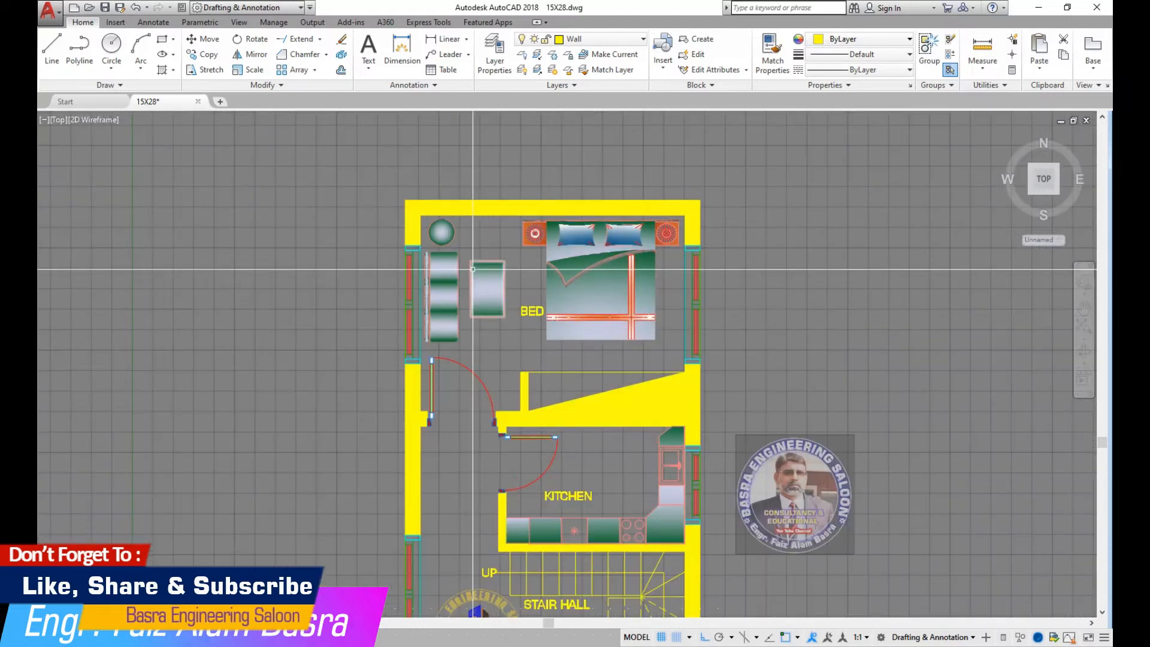
scroll(597, 297, up, 2)
scroll(436, 347, up, 2)
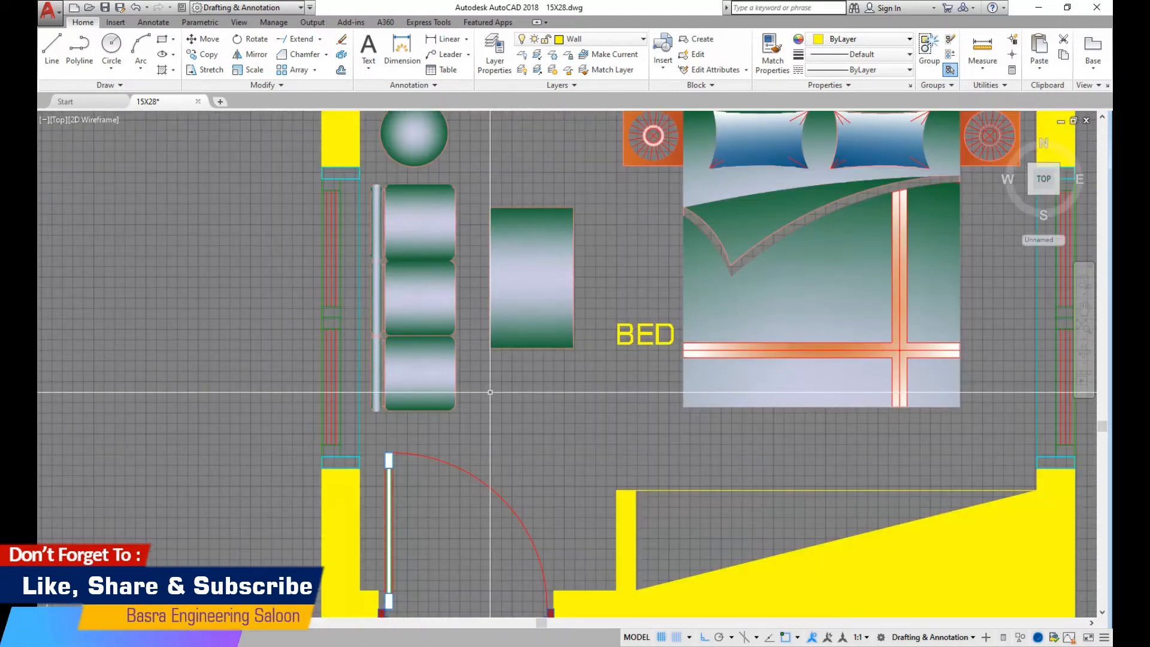
scroll(338, 272, down, 4)
scroll(337, 273, up, 2)
scroll(359, 293, down, 4)
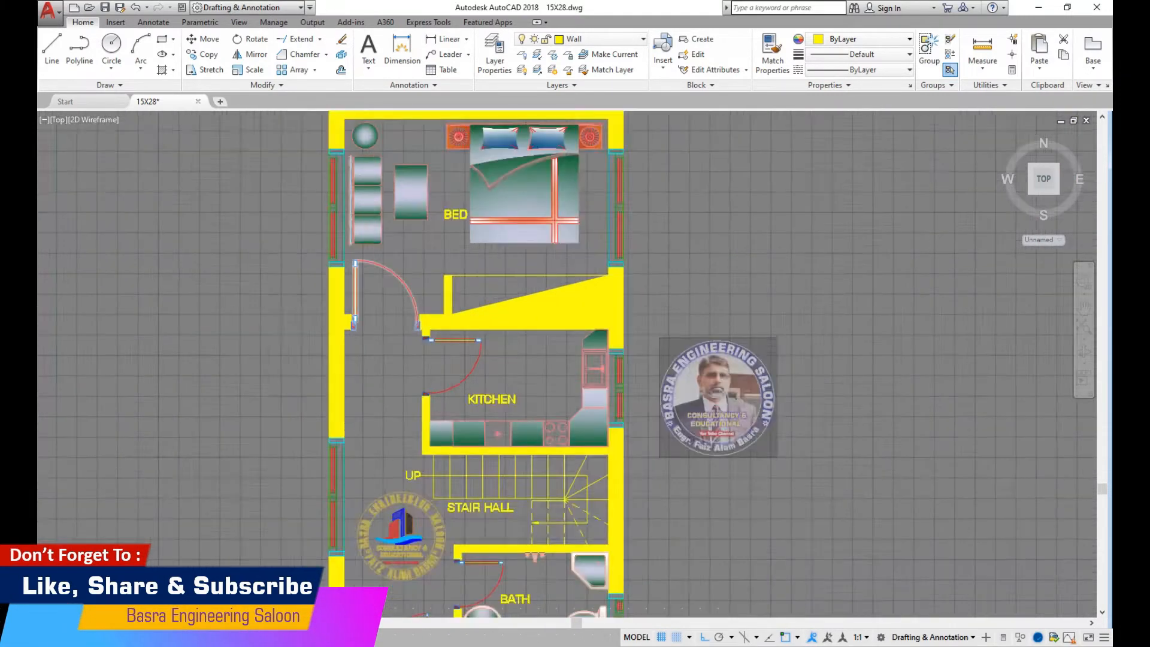
scroll(381, 318, up, 3)
scroll(389, 326, down, 3)
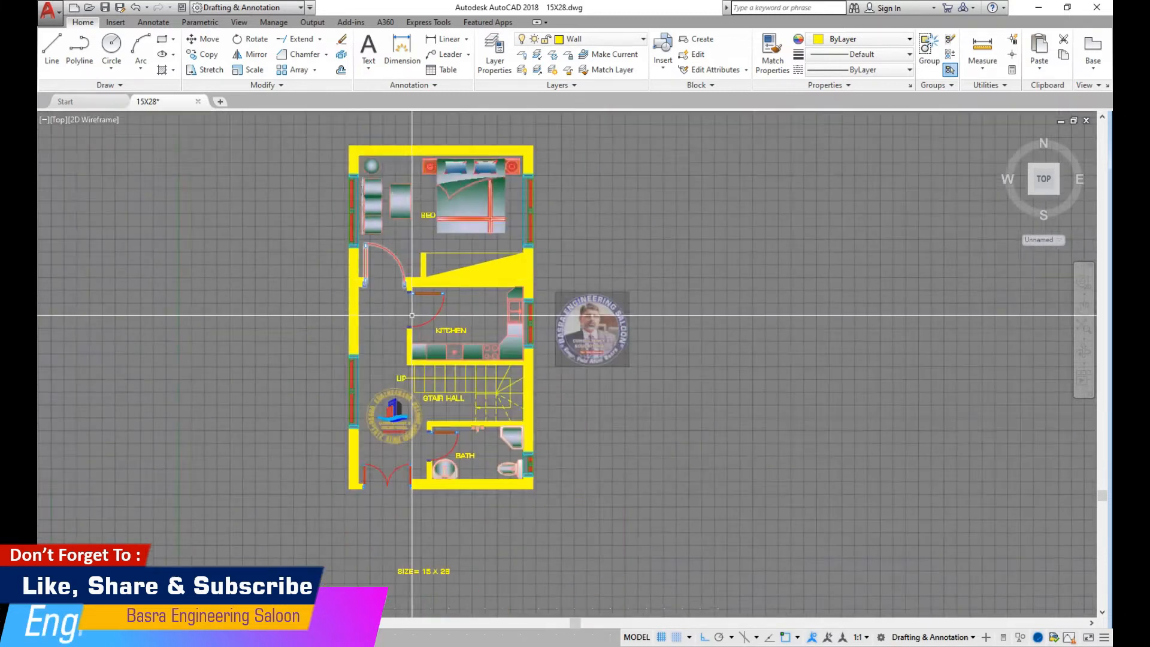
Copy the bedroom's sofa seats, round side table and center table straight down to the left wall opposite the kitchen.
scroll(405, 429, up, 4)
click(240, 70)
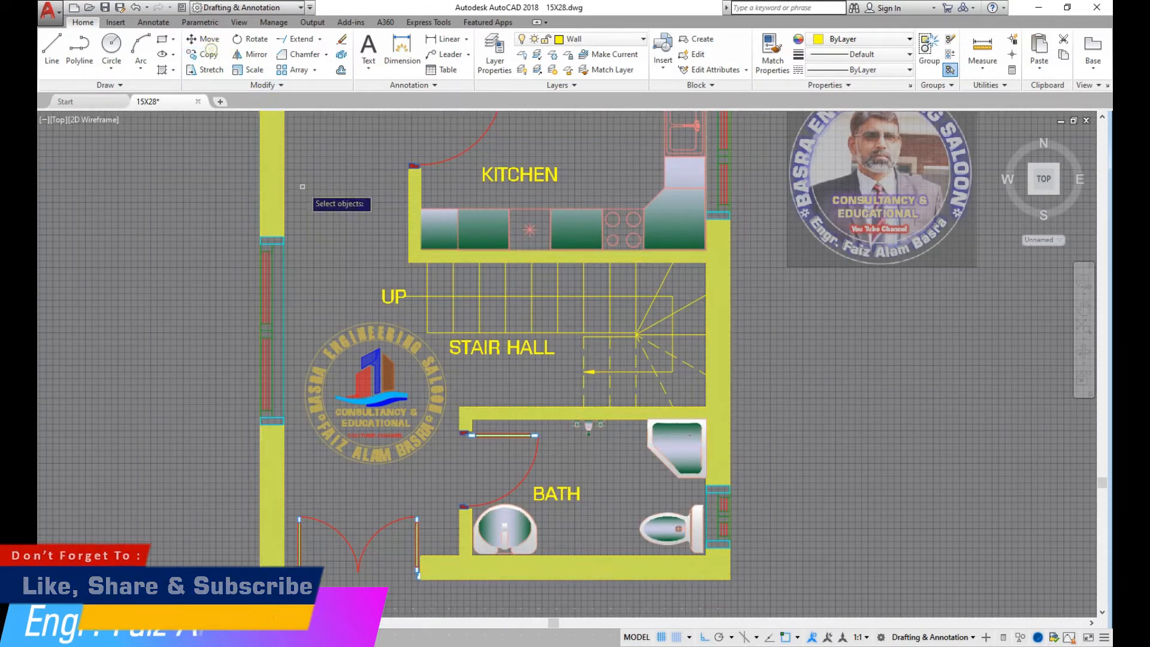
click(210, 42)
scroll(434, 397, down, 4)
scroll(404, 161, up, 6)
click(473, 332)
scroll(410, 282, down, 2)
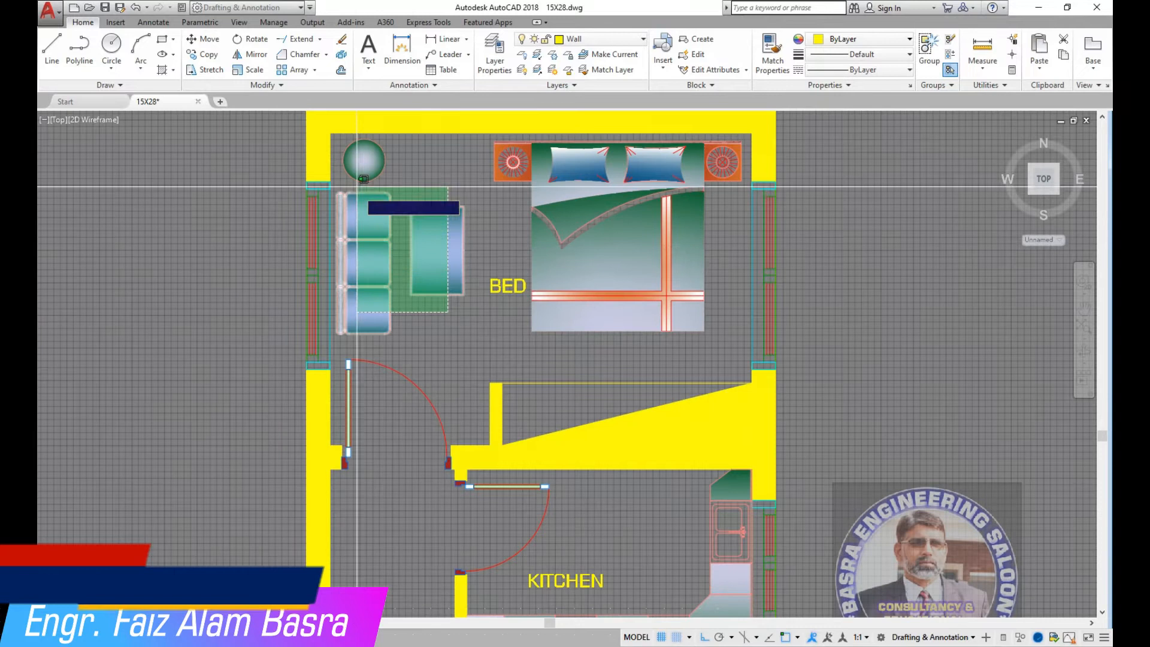
click(354, 157)
scroll(215, 189, down, 4)
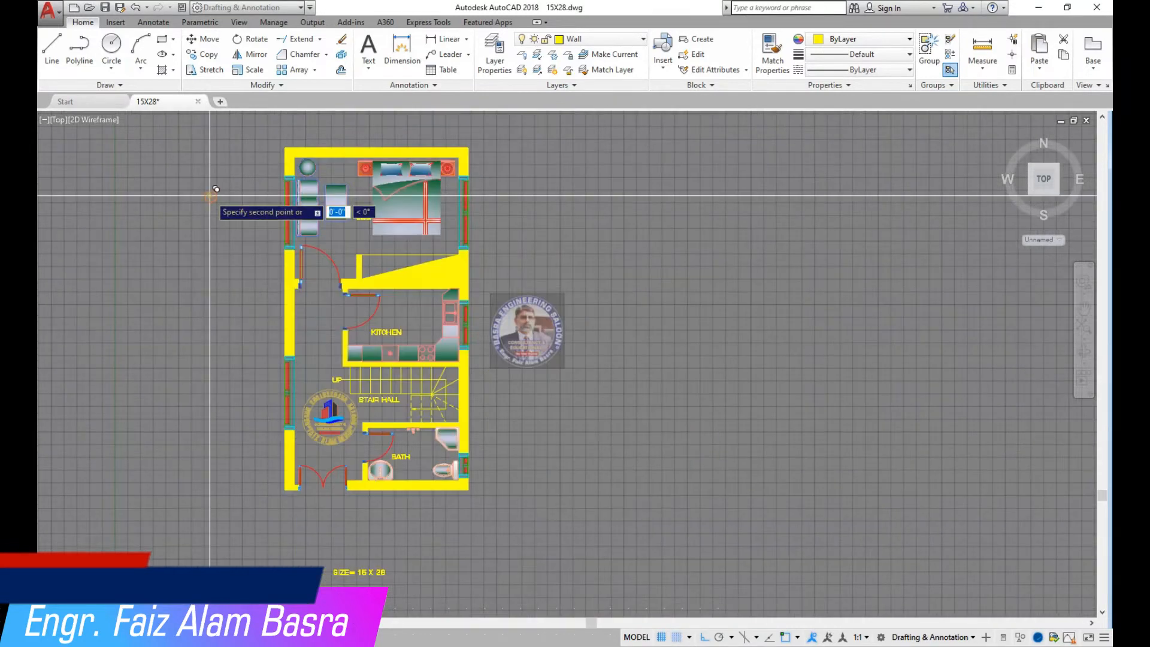
scroll(249, 394, up, 6)
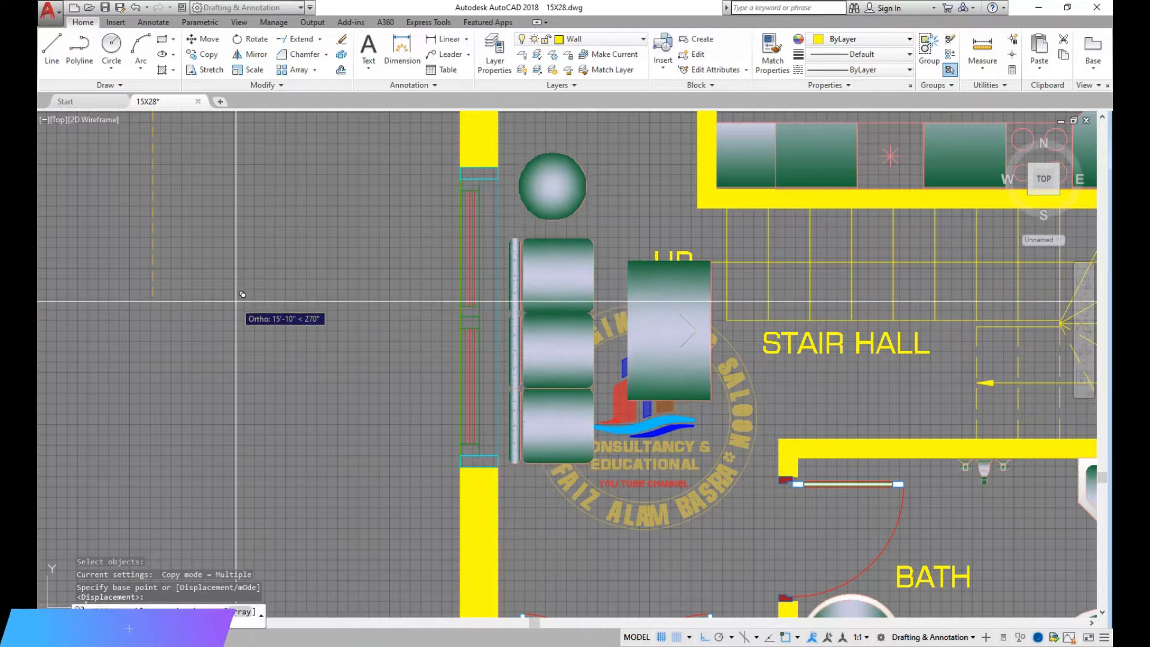
scroll(243, 294, down, 5)
scroll(244, 288, up, 5)
scroll(244, 286, down, 2)
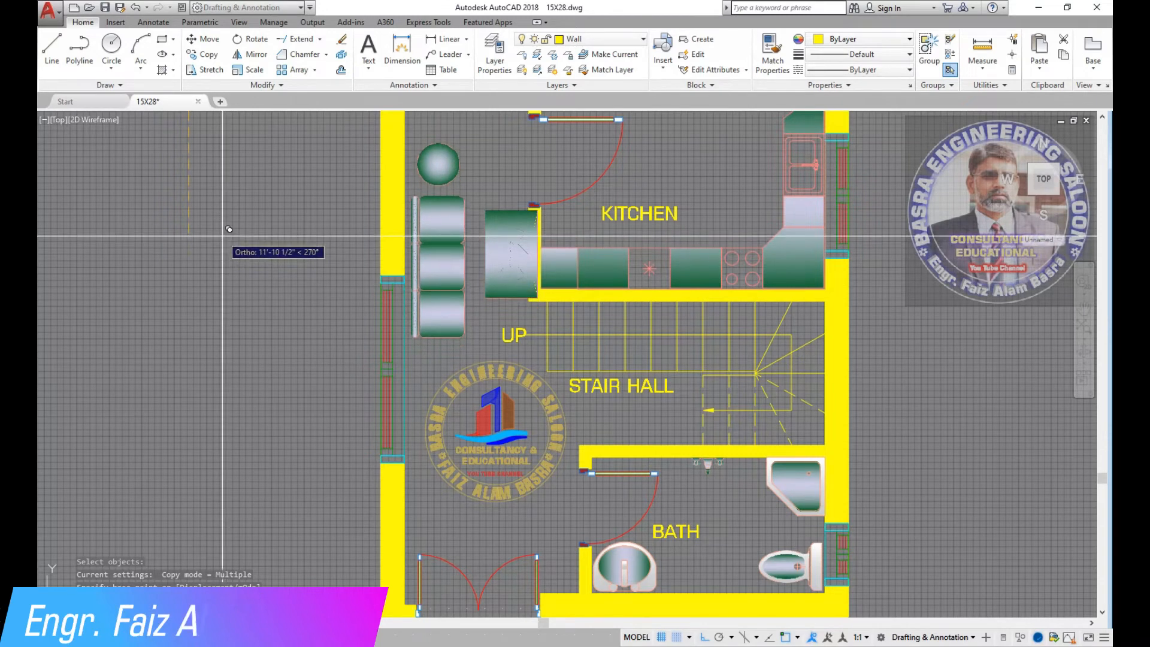
key(Escape)
Delete the copied center table that overlaps the kitchen's left wall.
scroll(419, 311, up, 2)
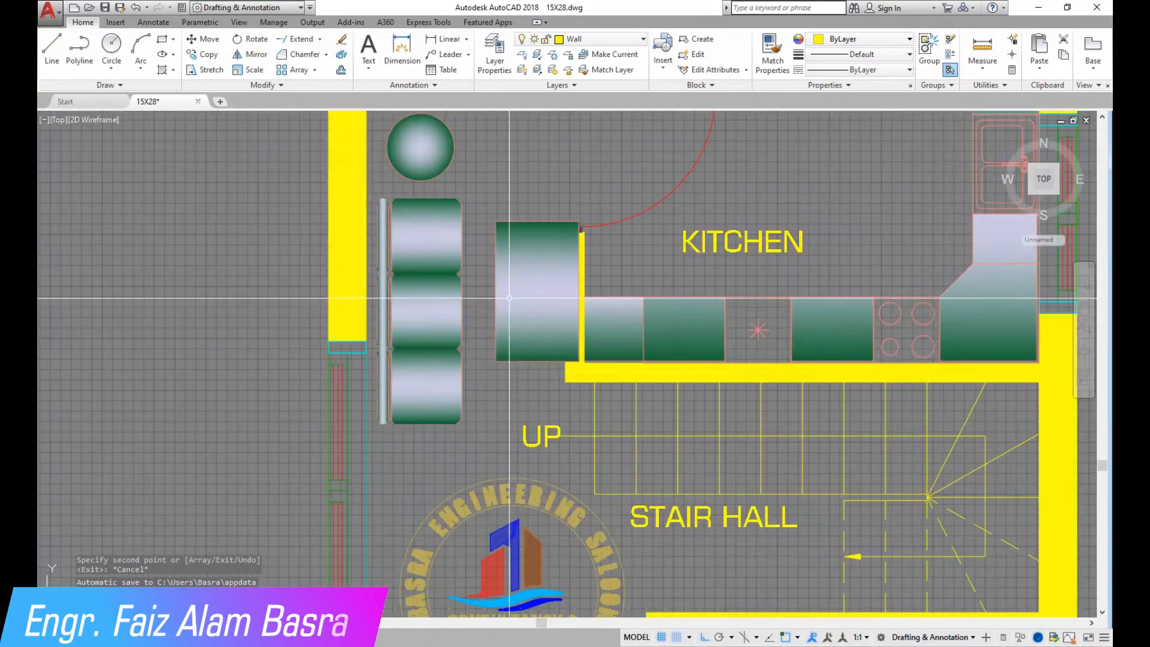
click(505, 318)
key(Delete)
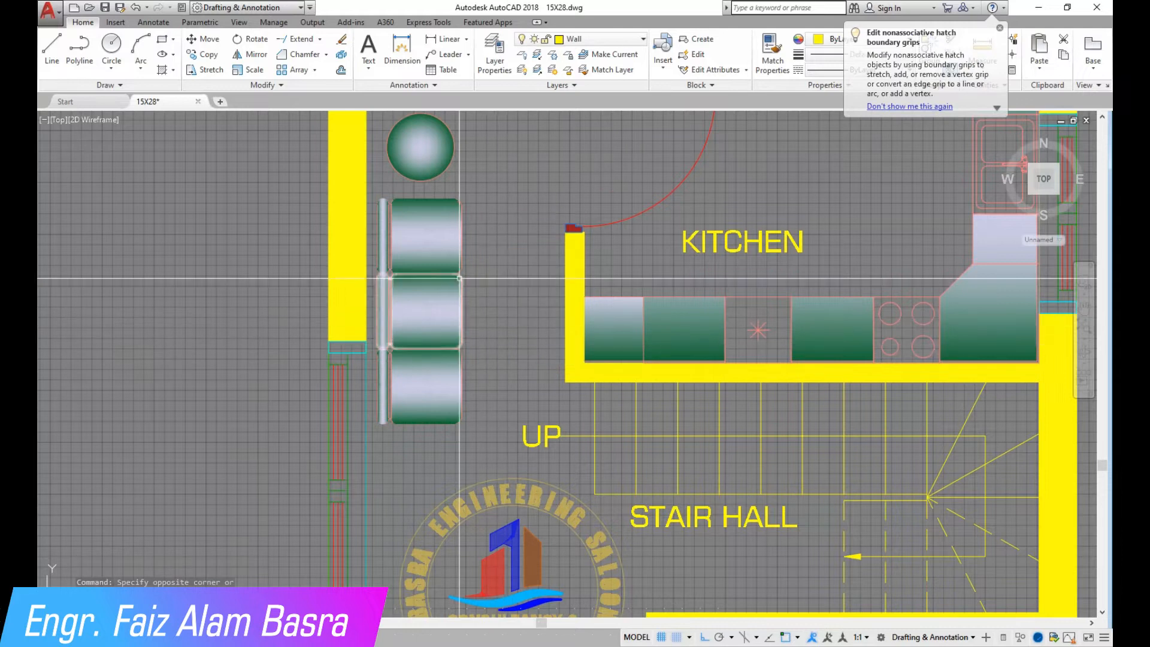
Copy the three sofa seats straight down to form one continuous row of six along the left window wall.
click(489, 411)
click(413, 199)
click(423, 198)
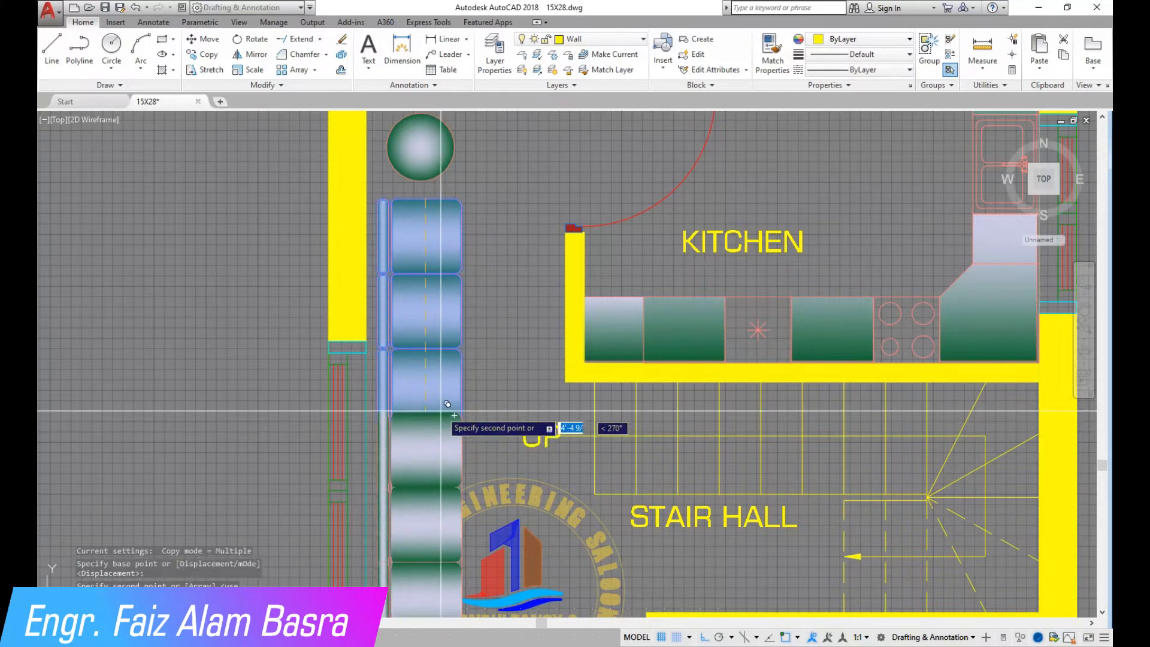
scroll(425, 383, down, 4)
scroll(425, 350, up, 2)
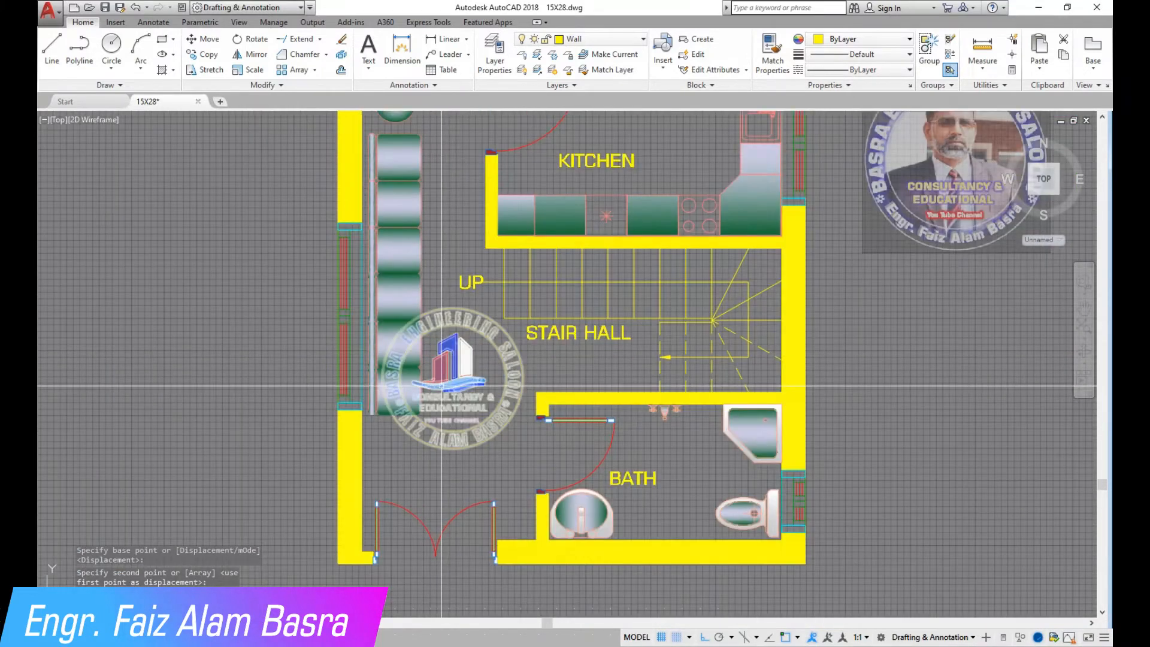
scroll(425, 351, down, 2)
scroll(389, 194, up, 4)
Copy the round side table straight down to the lower end of the six-seat sofa row.
click(389, 194)
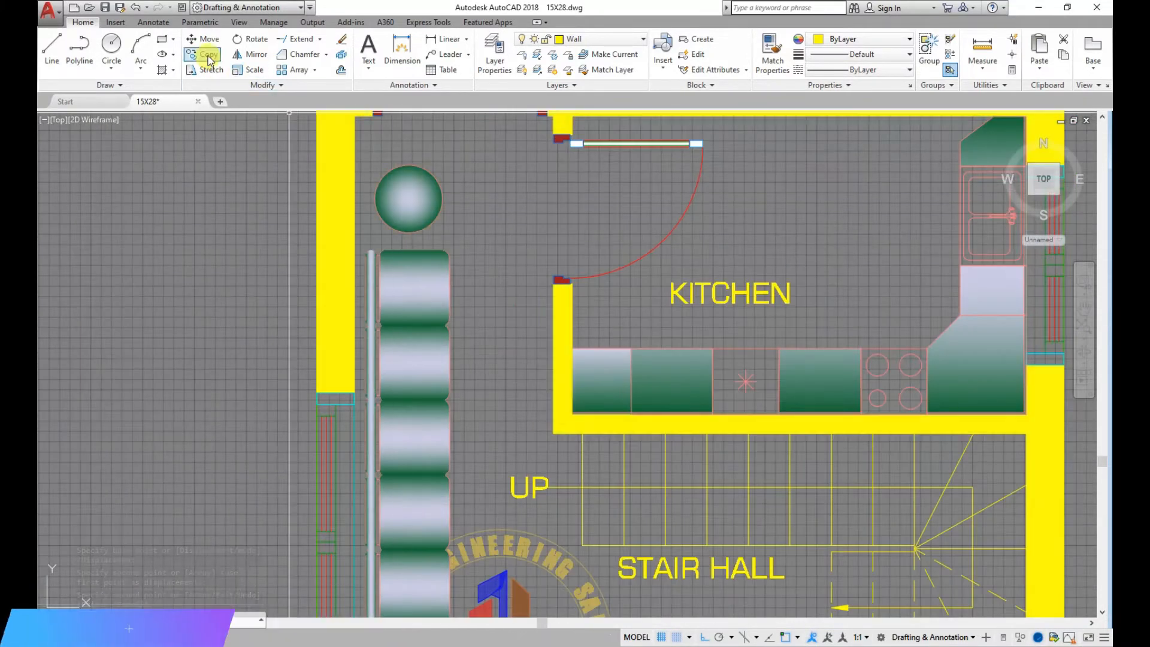
click(407, 178)
scroll(343, 194, down, 2)
key(Return)
click(250, 182)
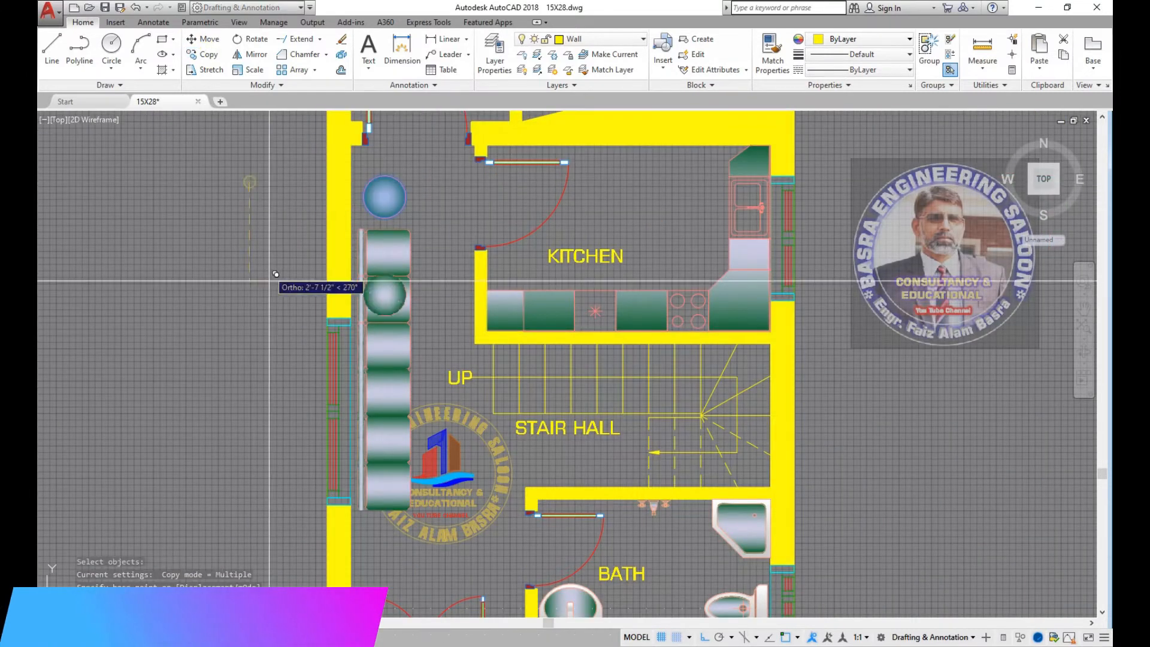
click(304, 512)
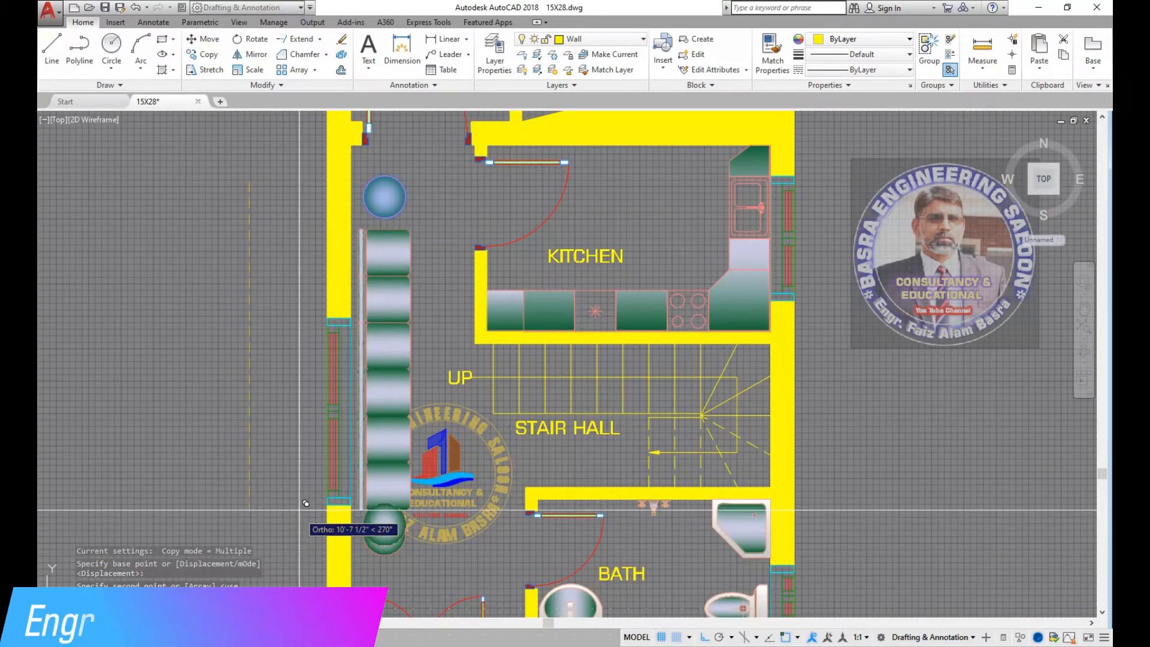
scroll(452, 293, up, 2)
scroll(347, 281, down, 2)
scroll(413, 413, up, 2)
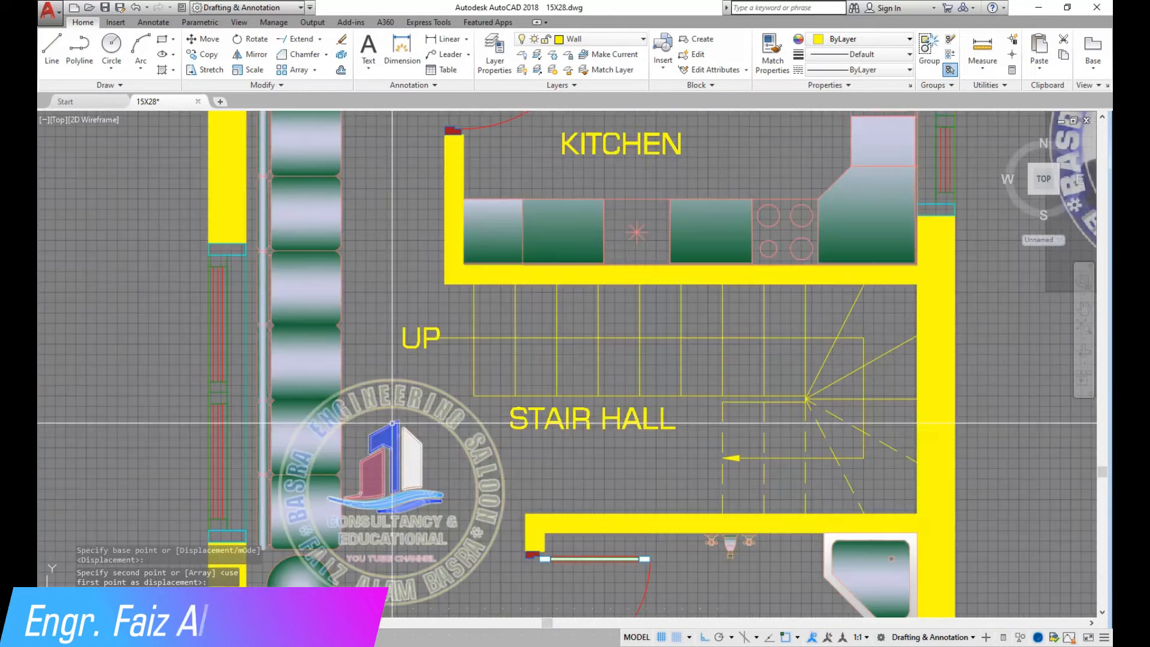
Move the circular company logo from beside the stair hall up to the bedroom, with Ortho off.
scroll(440, 374, down, 2)
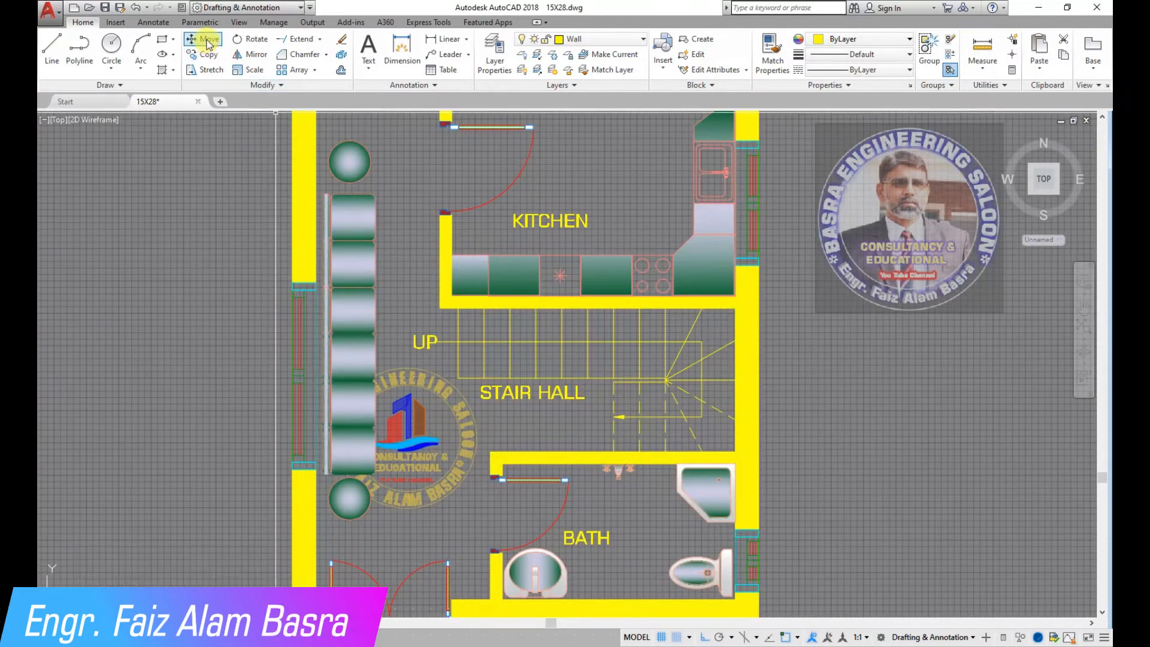
key(Return)
click(416, 450)
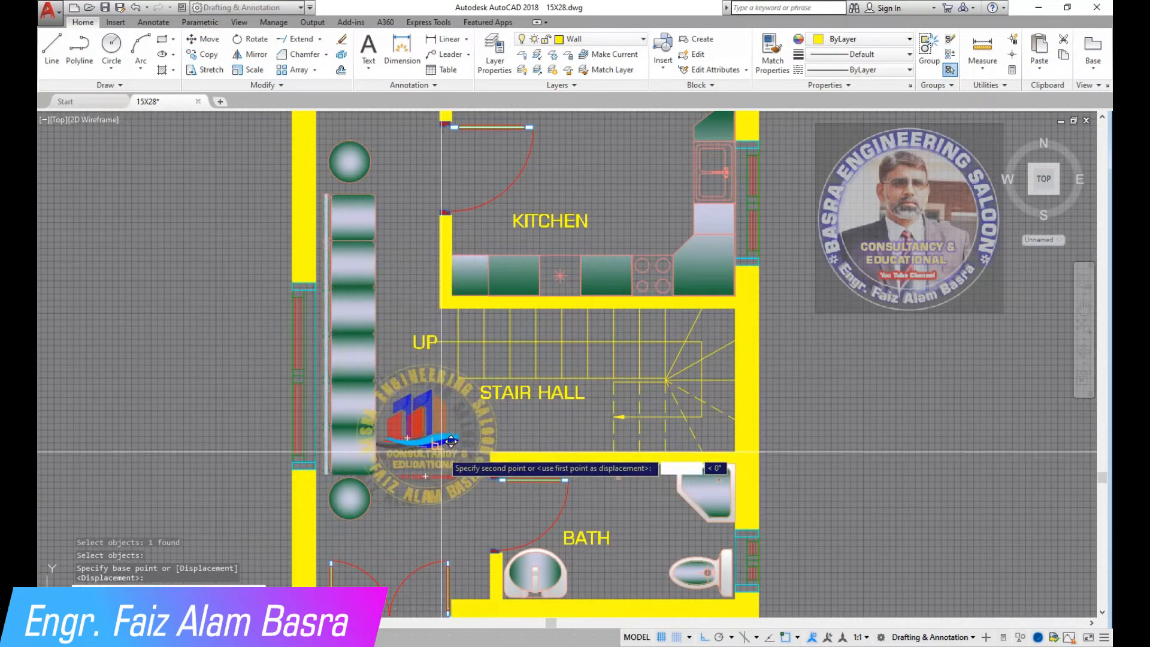
scroll(443, 455, down, 4)
scroll(475, 254, up, 4)
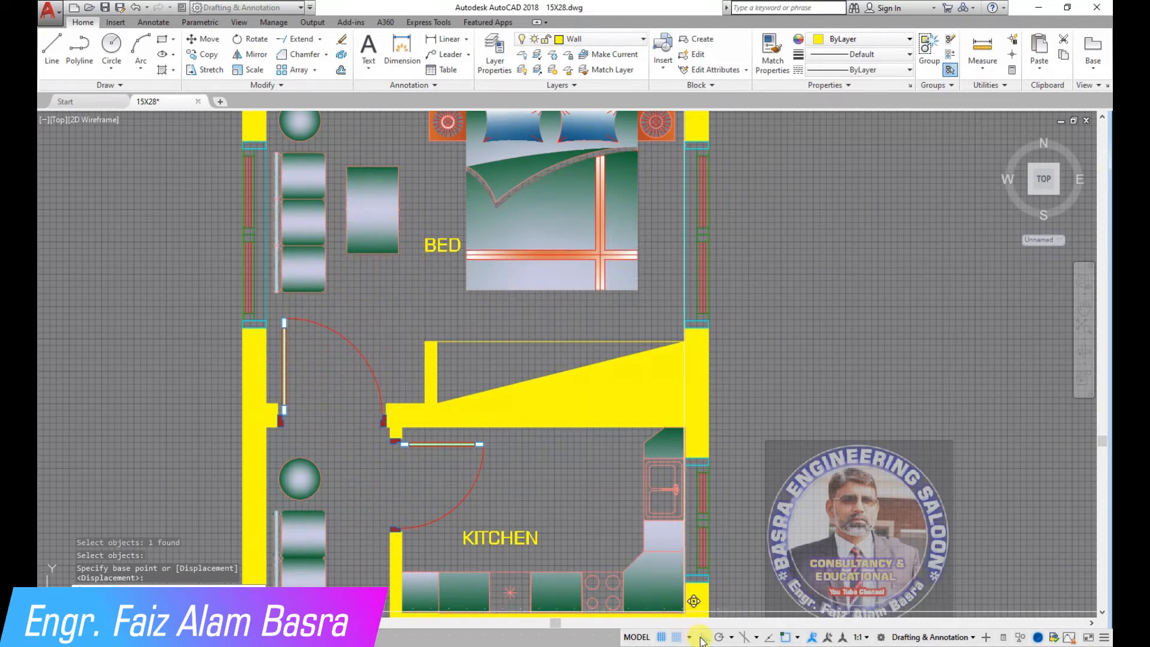
scroll(491, 269, up, 4)
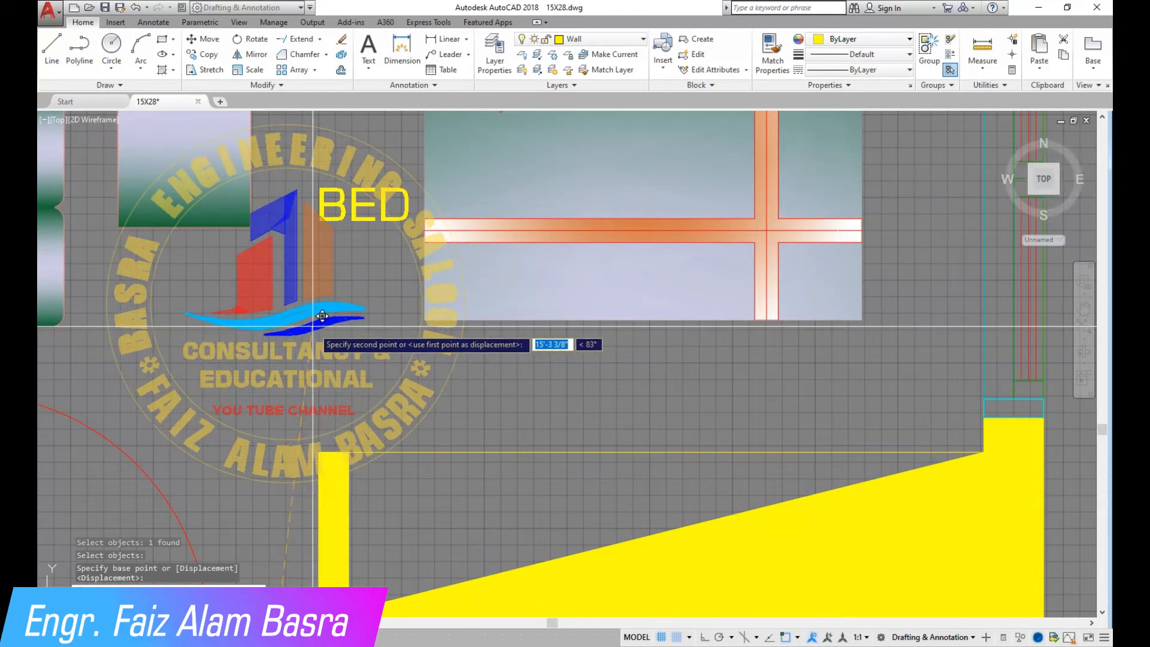
key(Escape)
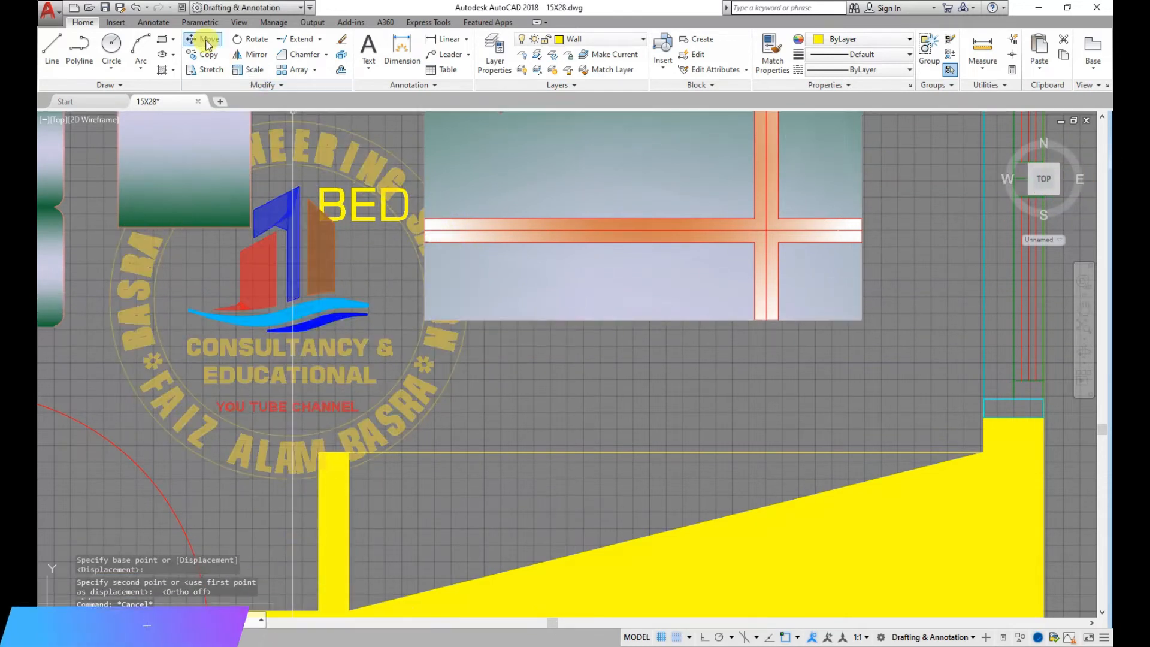
Move the BED label to just below the foot of the bed.
click(206, 45)
click(332, 200)
right_click(329, 200)
click(327, 204)
click(662, 364)
scroll(573, 311, down, 2)
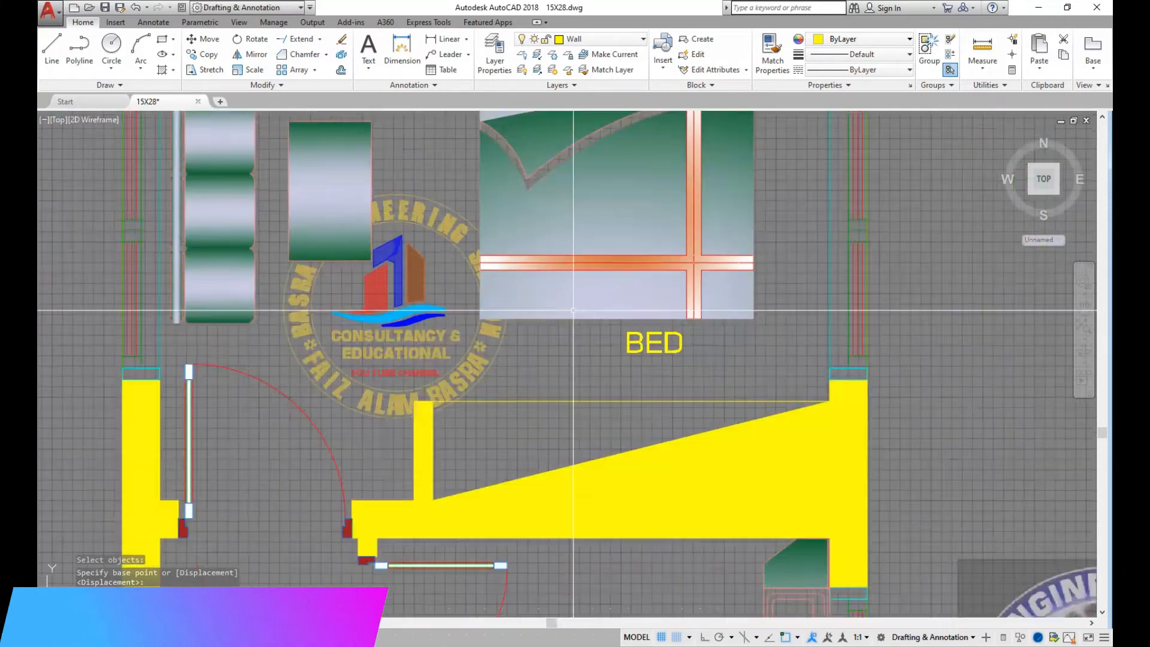
Bring the circular company logo in the bedroom to the front of the draw order.
scroll(573, 311, down, 3)
click(455, 353)
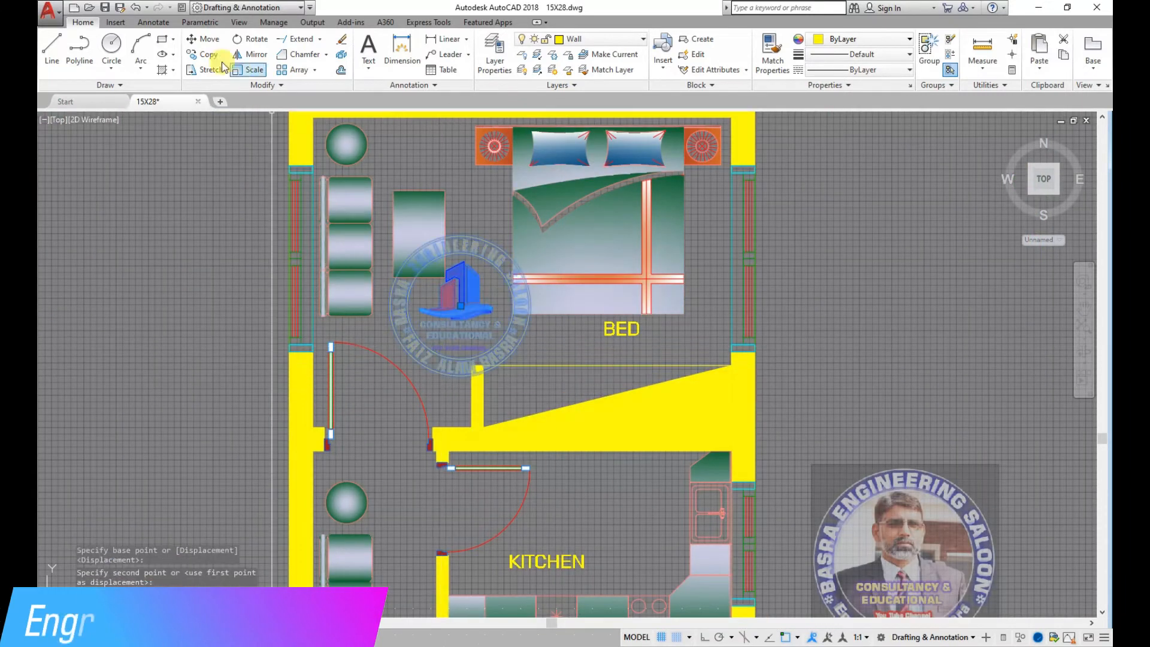
click(283, 85)
click(323, 116)
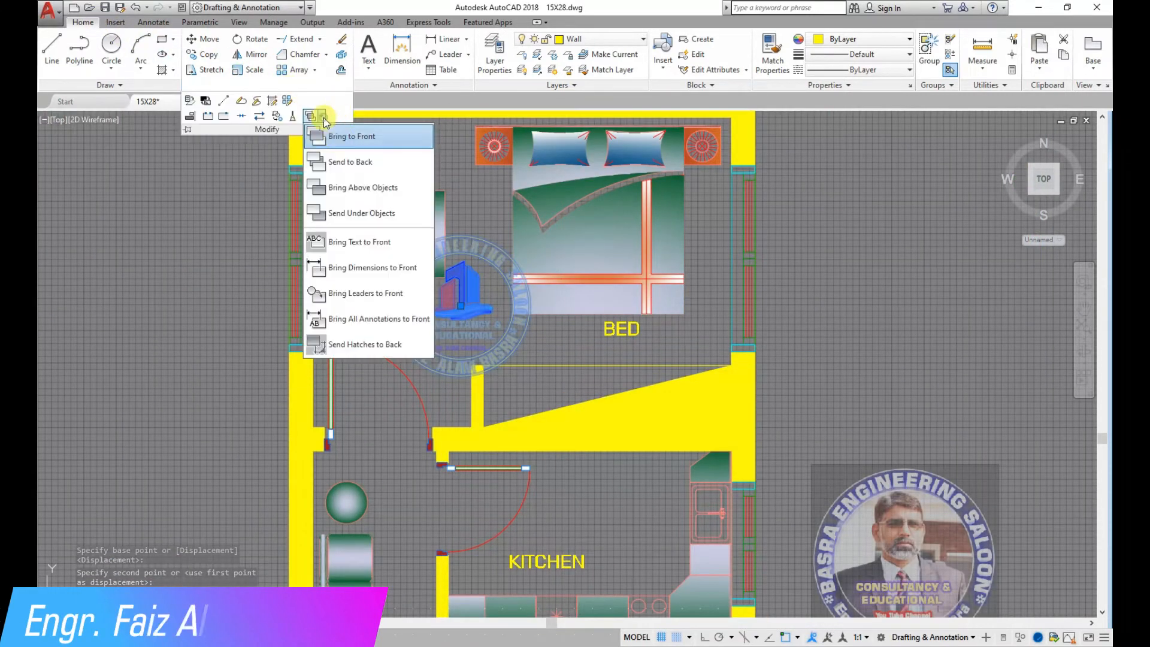
click(343, 143)
key(Escape)
scroll(305, 267, down, 4)
scroll(221, 486, up, 2)
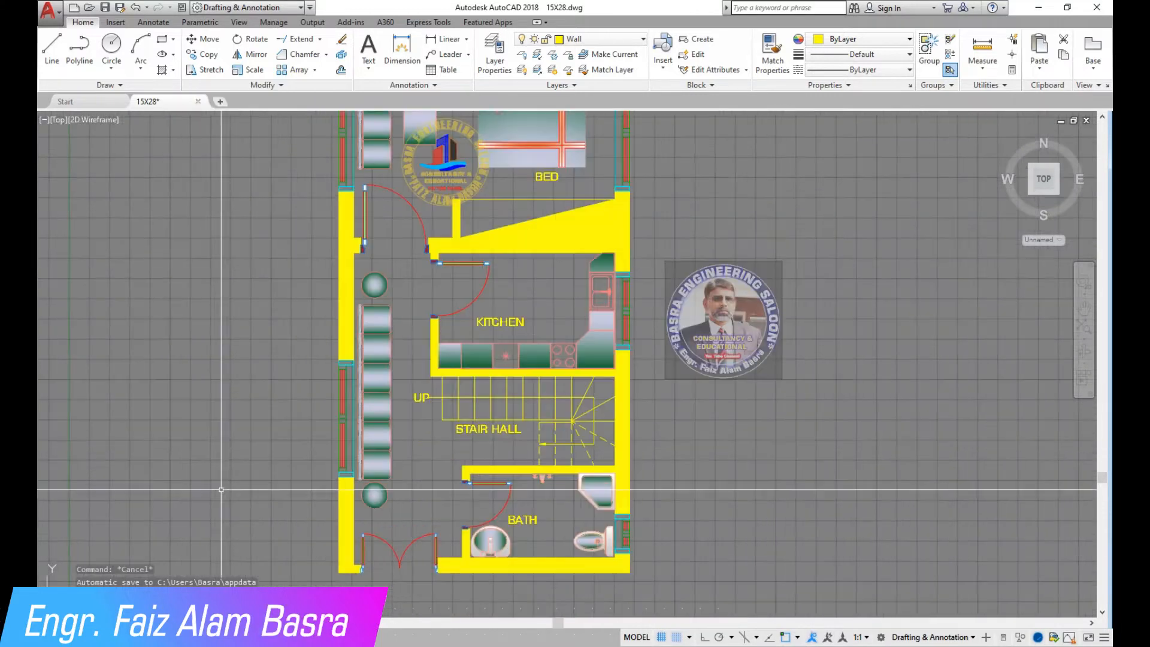
scroll(271, 491, up, 2)
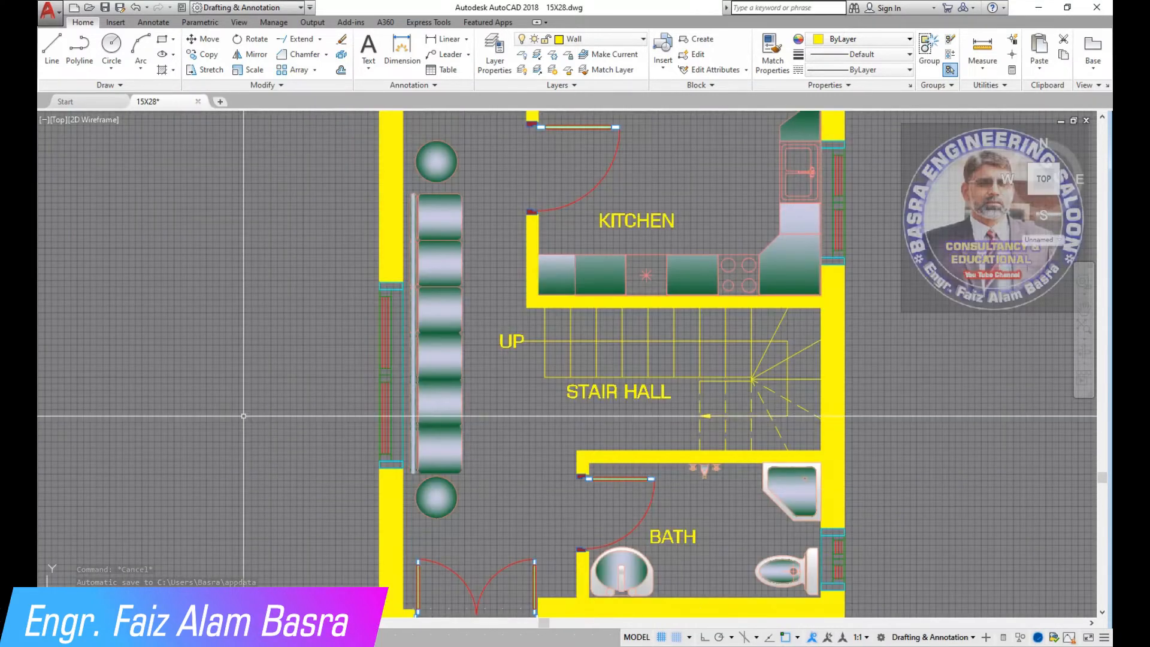
scroll(242, 416, down, 2)
scroll(472, 398, up, 2)
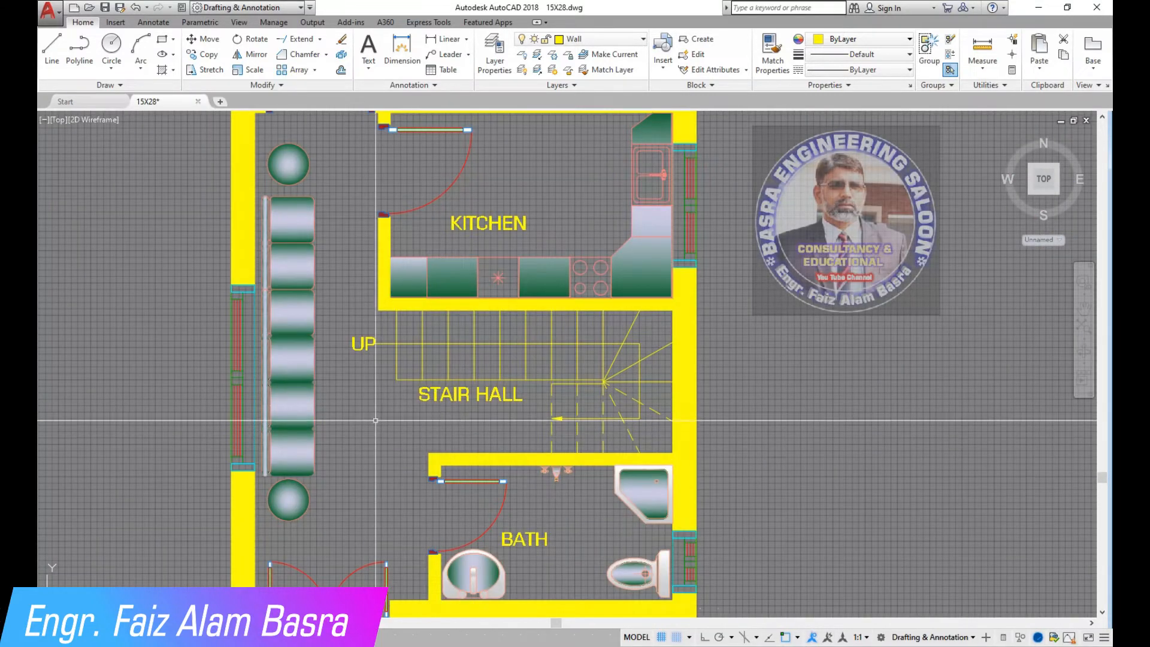
Erase the lowest seat of the six-seat sofa row together with its piece of backrest.
scroll(328, 371, down, 2)
scroll(348, 392, up, 2)
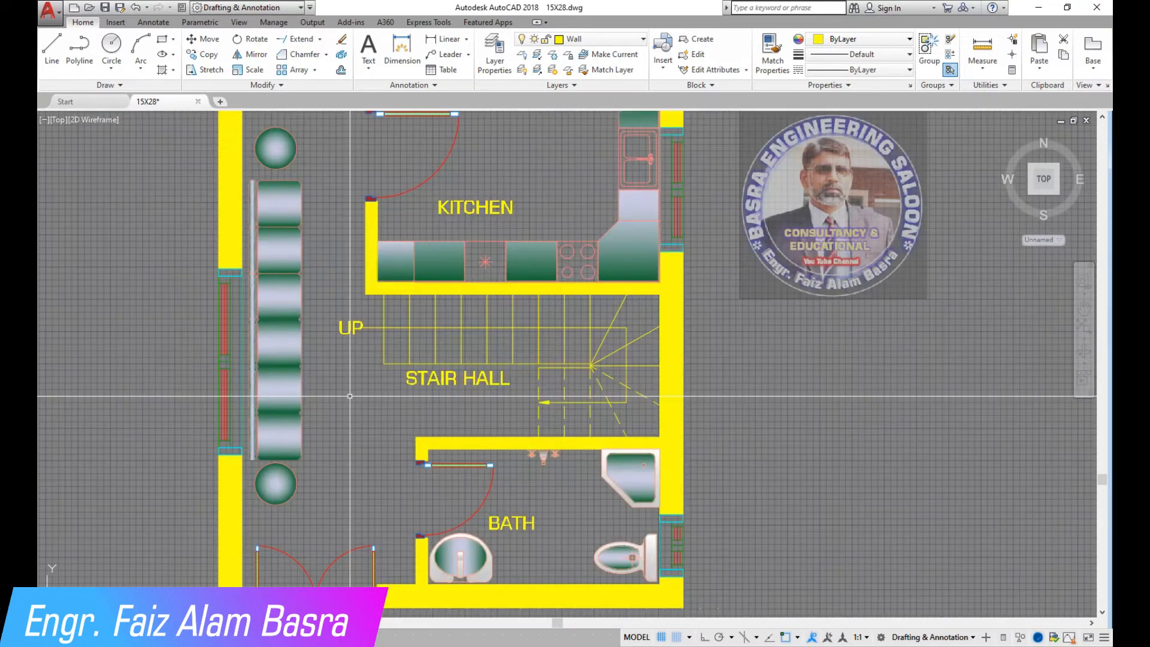
scroll(297, 434, up, 2)
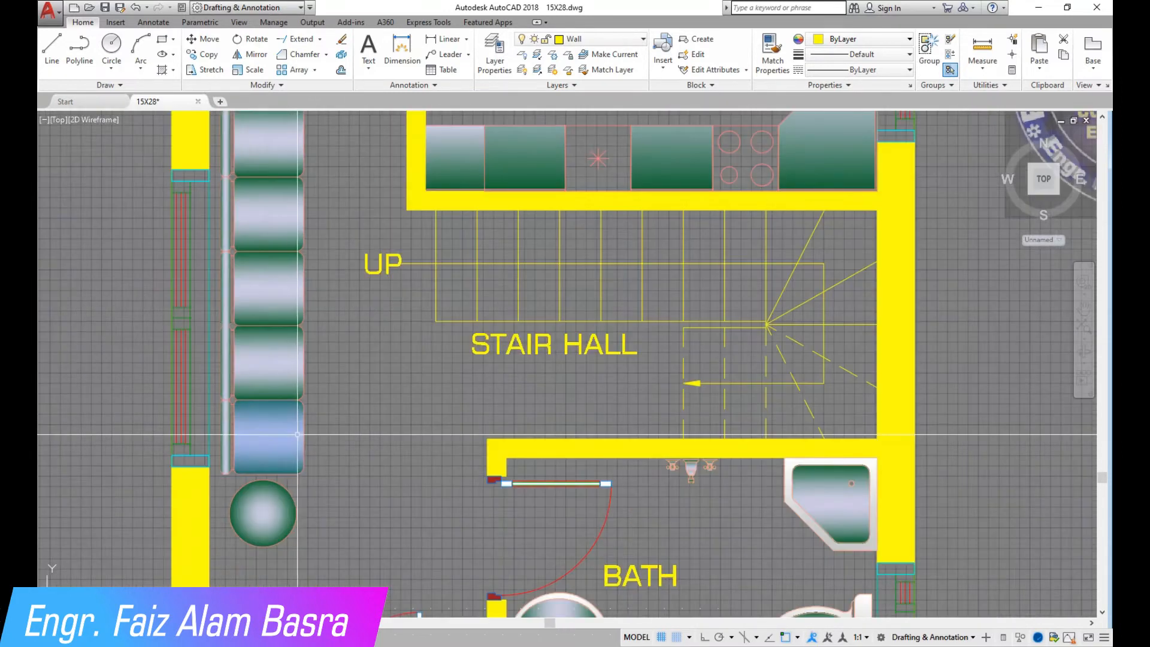
click(343, 40)
click(333, 432)
click(226, 421)
right_click(226, 421)
Move the lower round side table straight up so it sits just below the end of the sofa row.
click(202, 38)
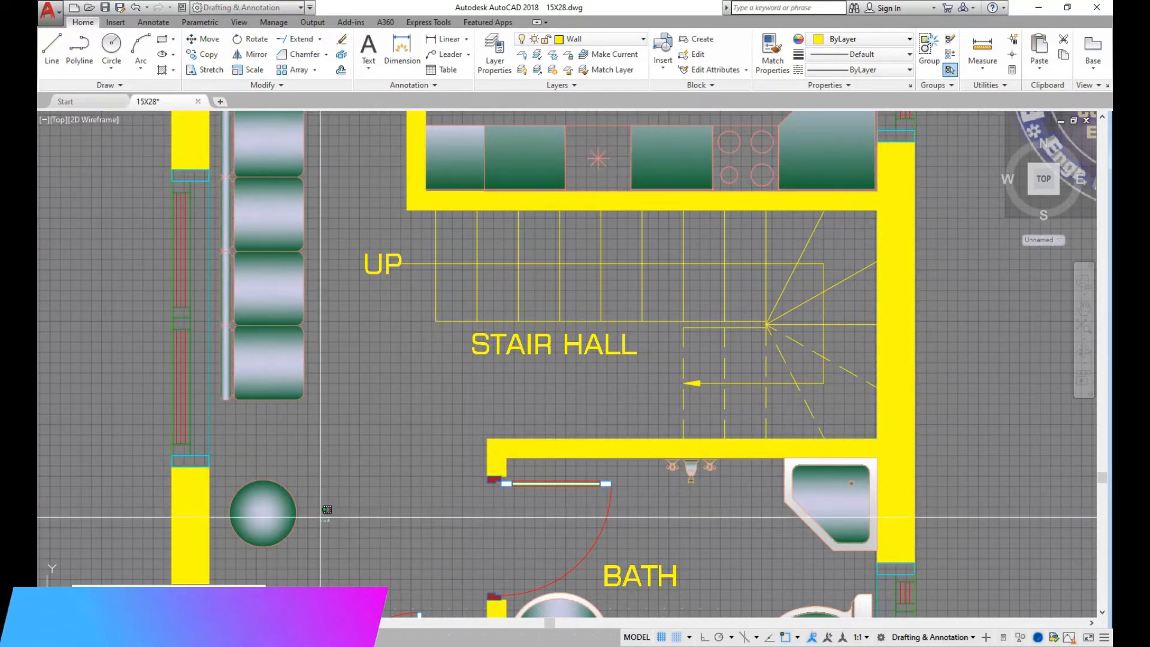
right_click(375, 495)
click(375, 494)
click(370, 420)
scroll(329, 427, down, 2)
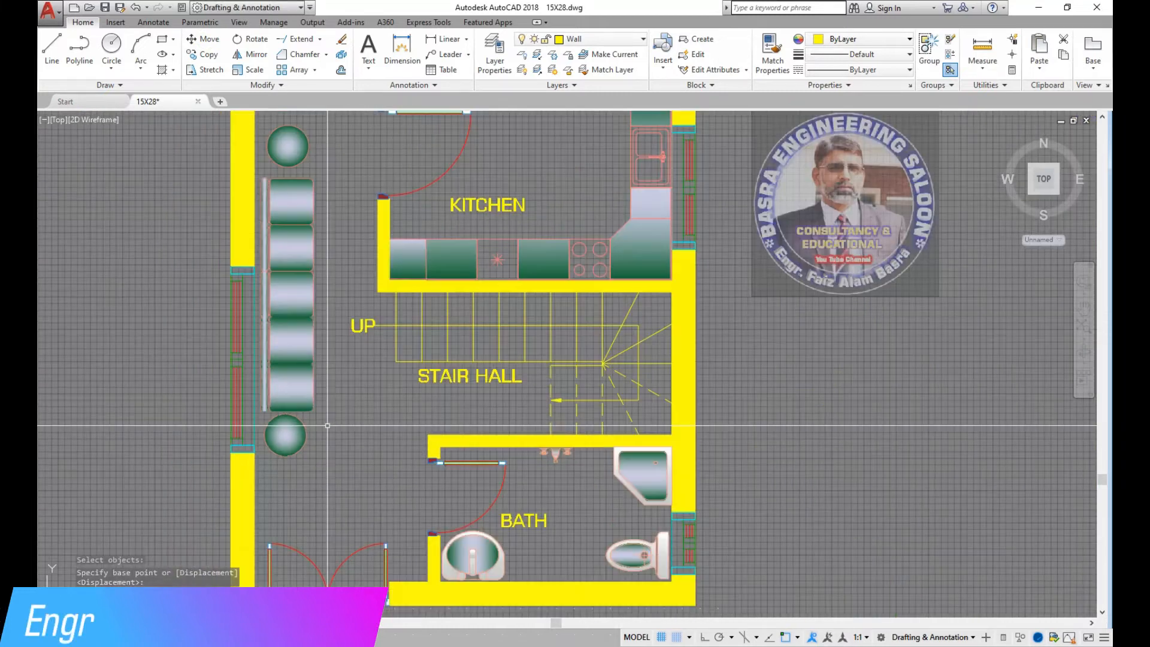
Check the hall, stair and bath area of the plan and save the drawing.
middle_drag(317, 422, 312, 457)
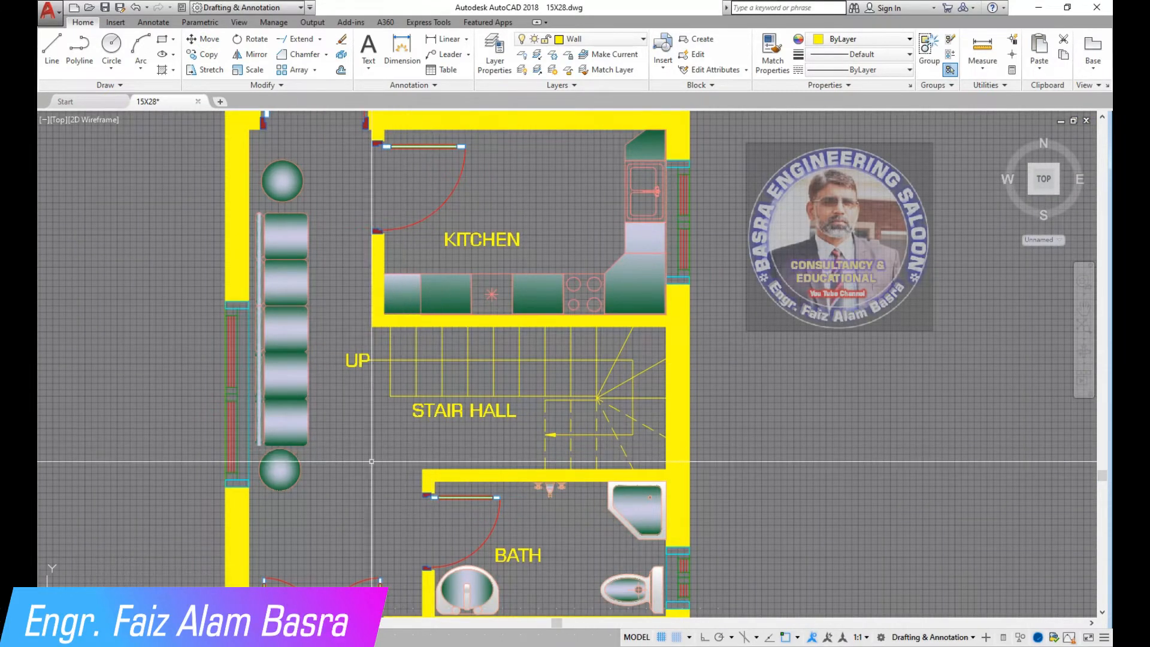
scroll(381, 445, up, 2)
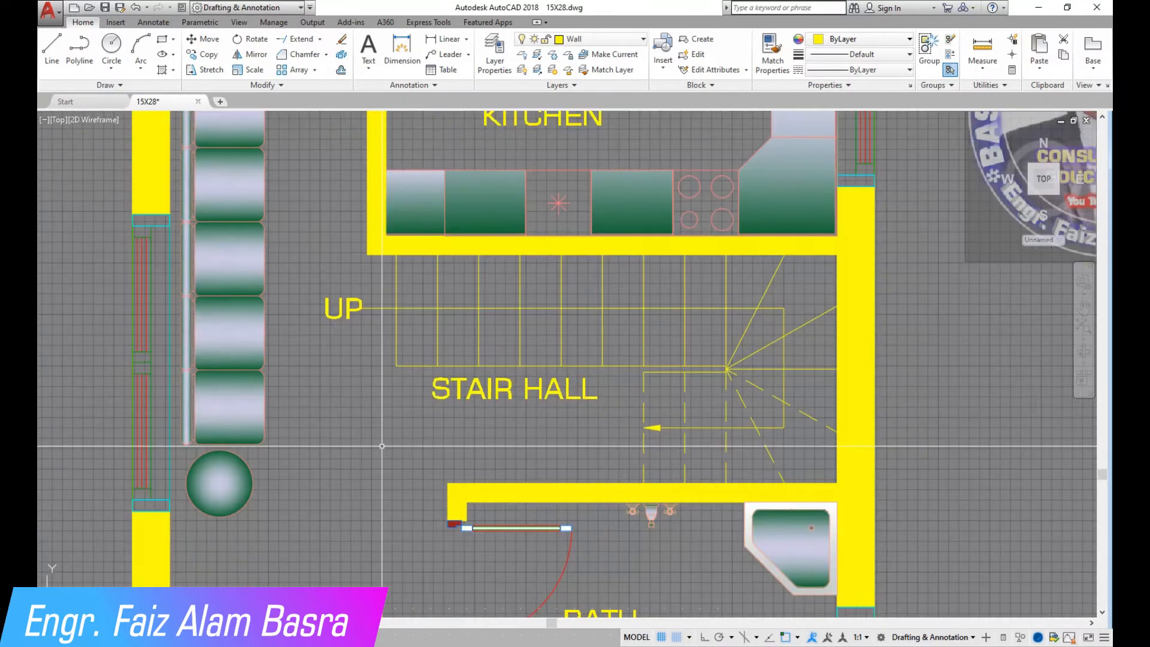
scroll(439, 441, up, 2)
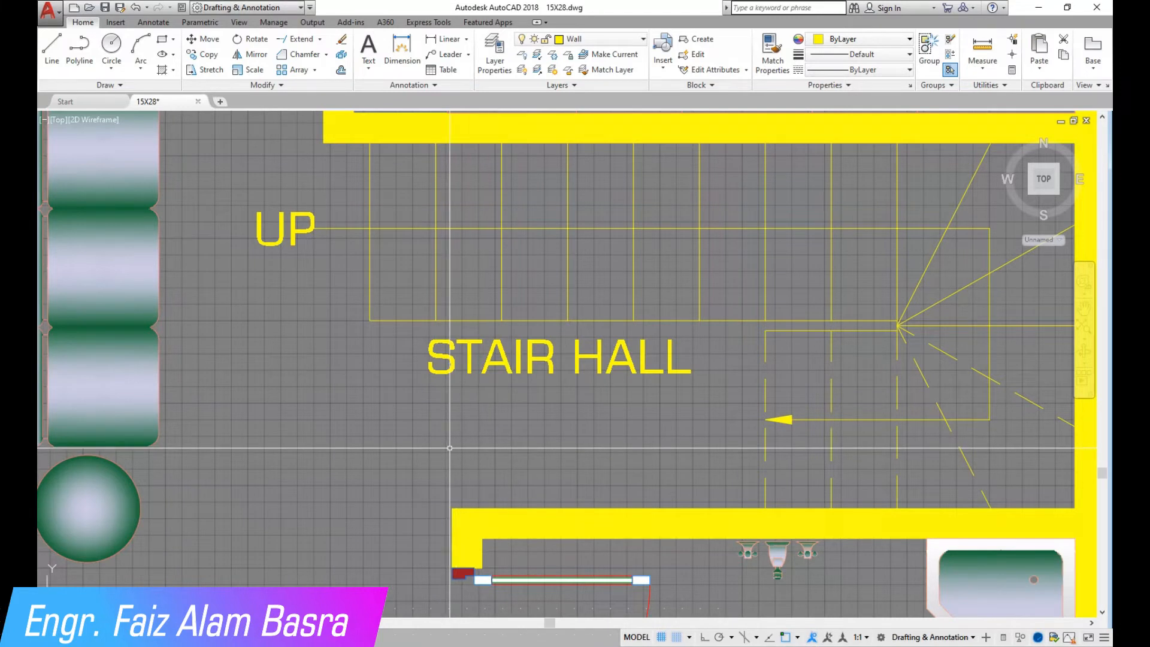
scroll(451, 447, down, 2)
scroll(473, 407, up, 1)
scroll(474, 411, up, 2)
scroll(474, 411, down, 2)
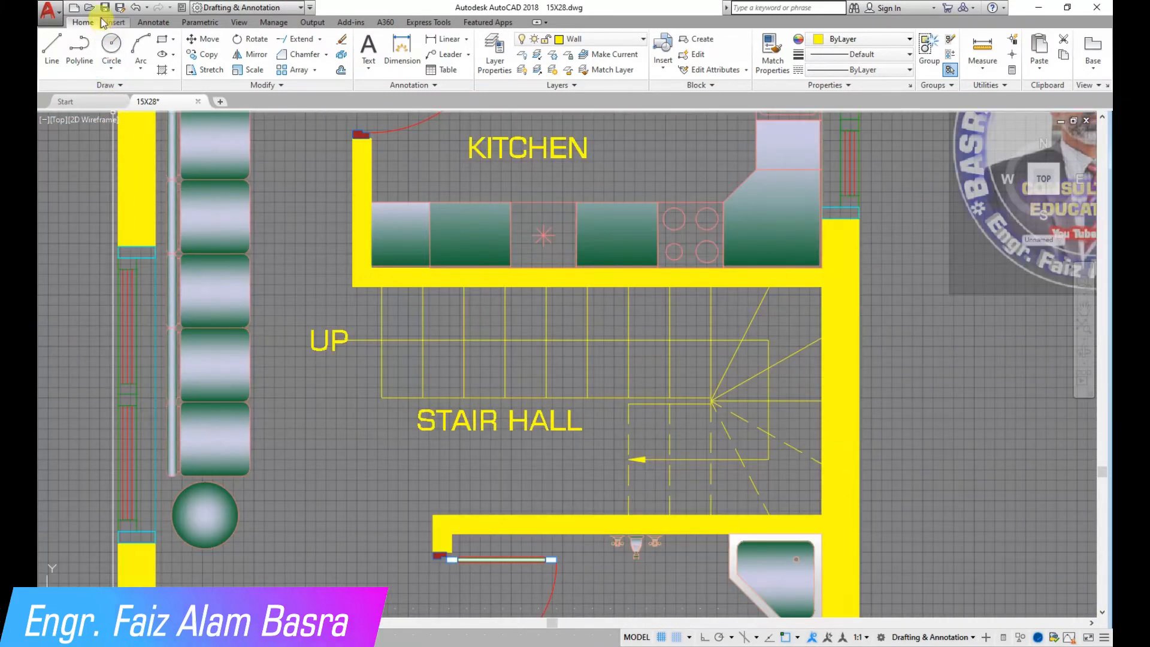
scroll(341, 404, down, 6)
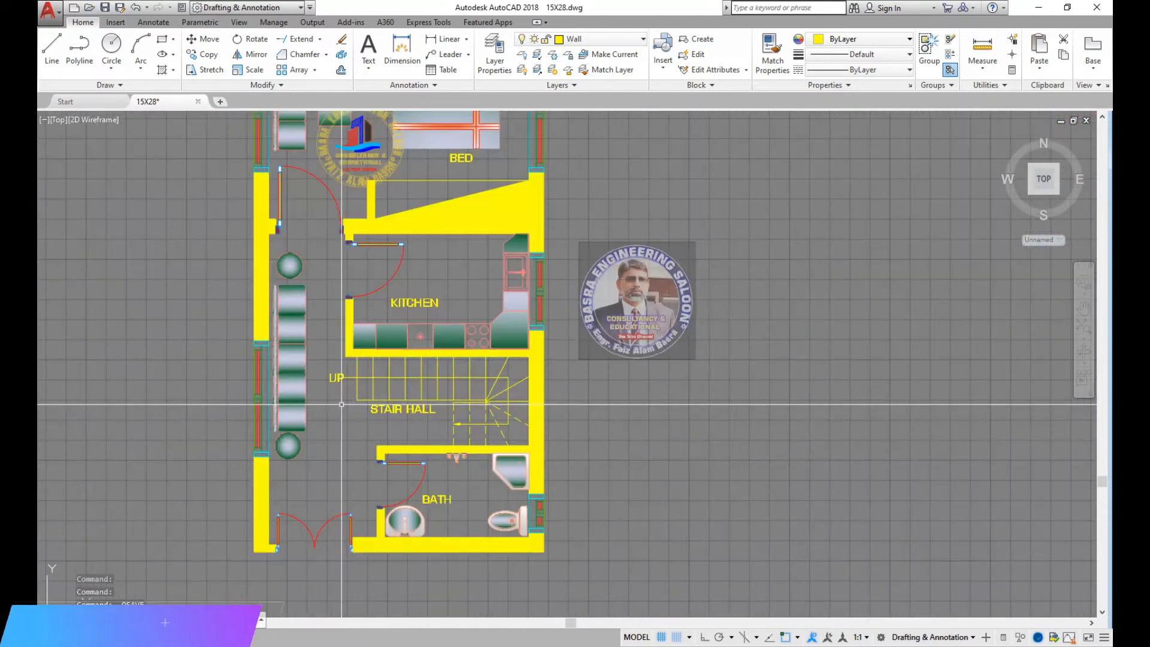
Write the multiline title "GROUND FLOOR PLAN" just below the bath end of the house plan.
scroll(332, 365, up, 2)
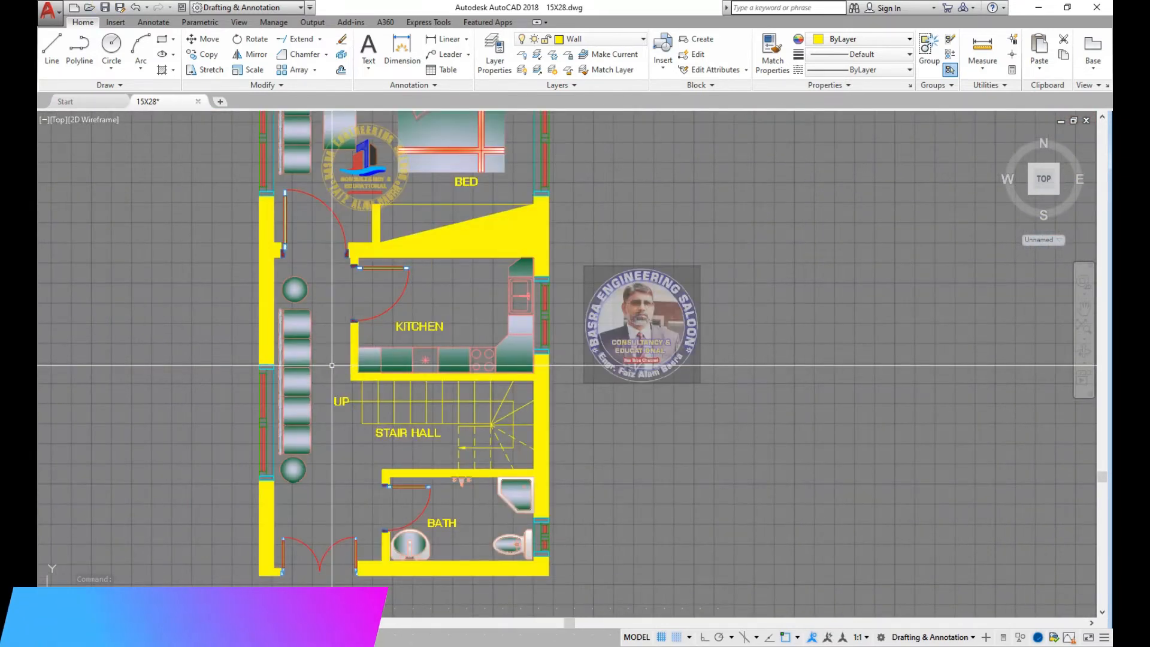
scroll(332, 365, down, 2)
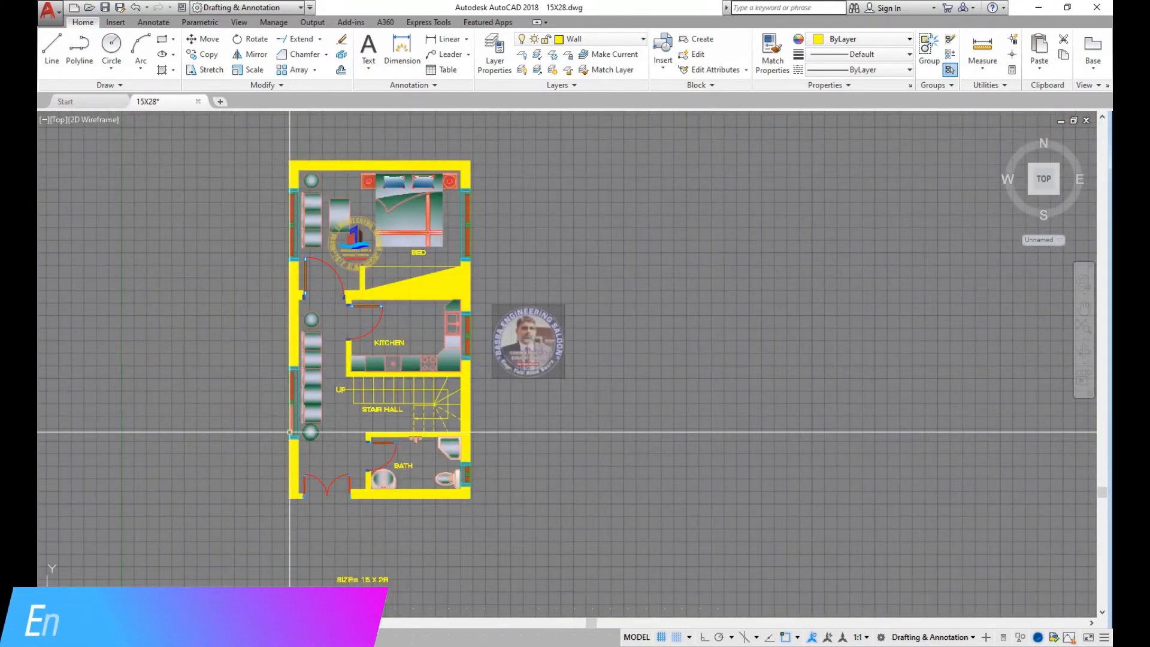
click(369, 54)
scroll(371, 548, up, 4)
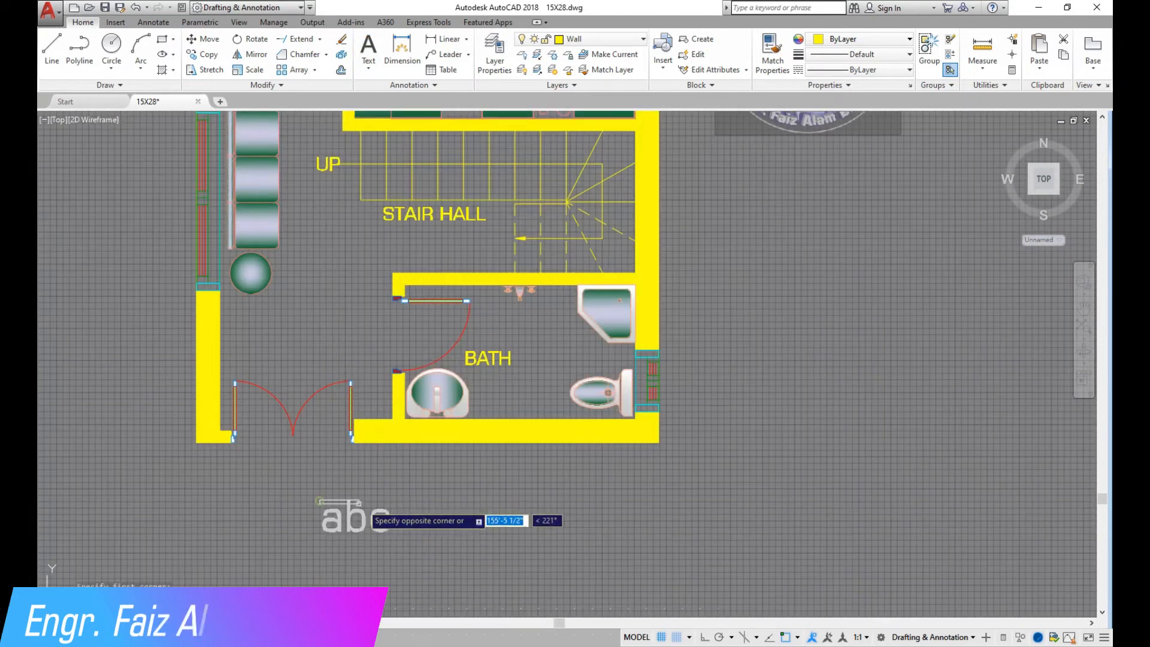
click(537, 528)
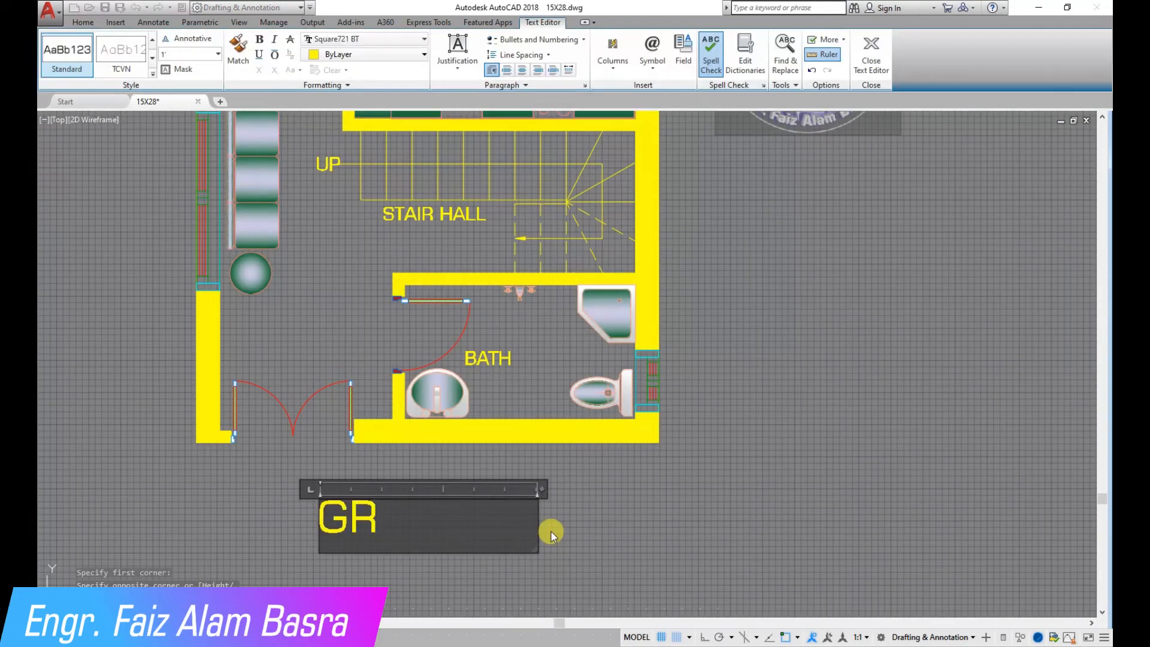
text(GROUND F)
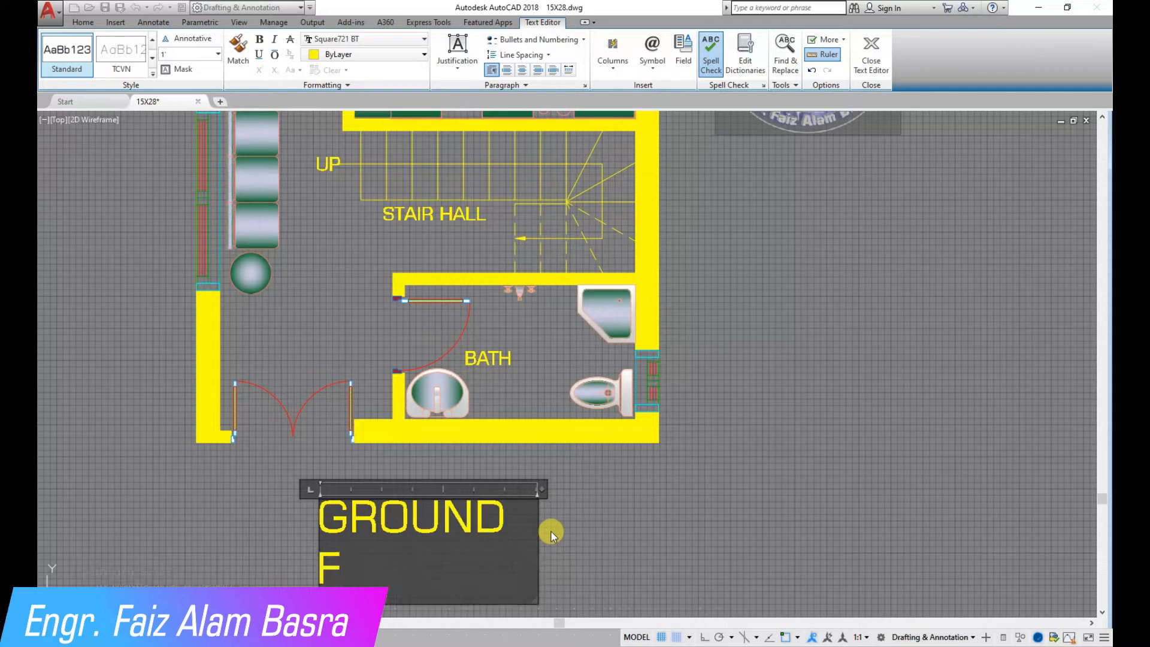
text(LOOR PLAN)
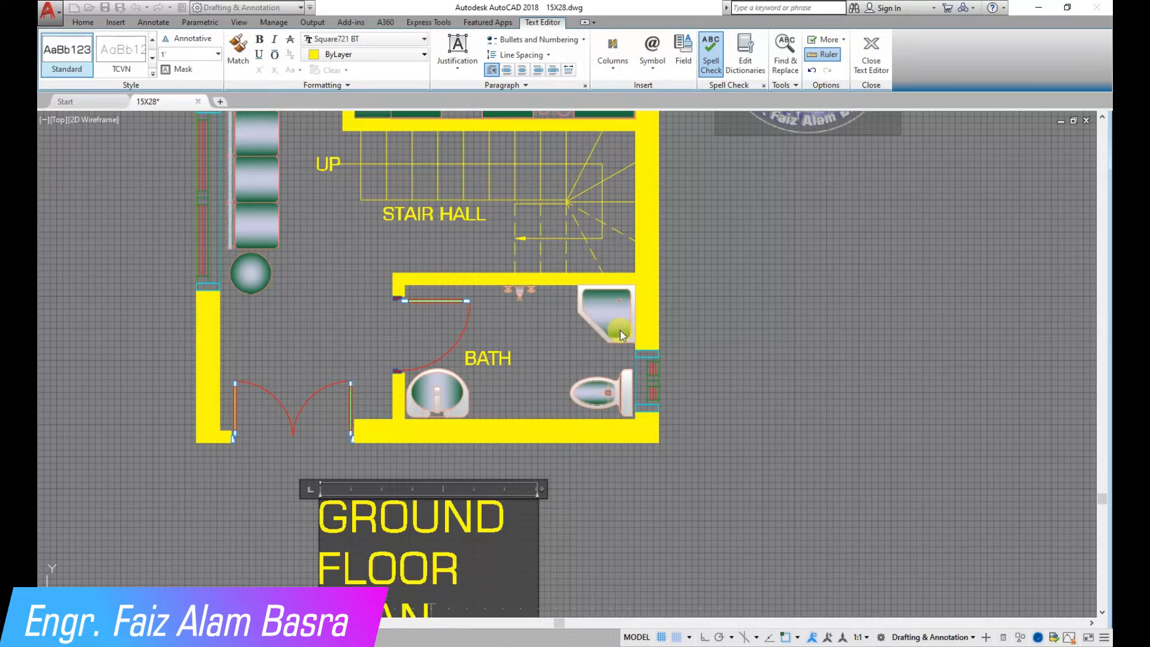
Make the whole GROUND FLOOR PLAN title bold and underlined, with a text height of 1'.
key(ctrl+a)
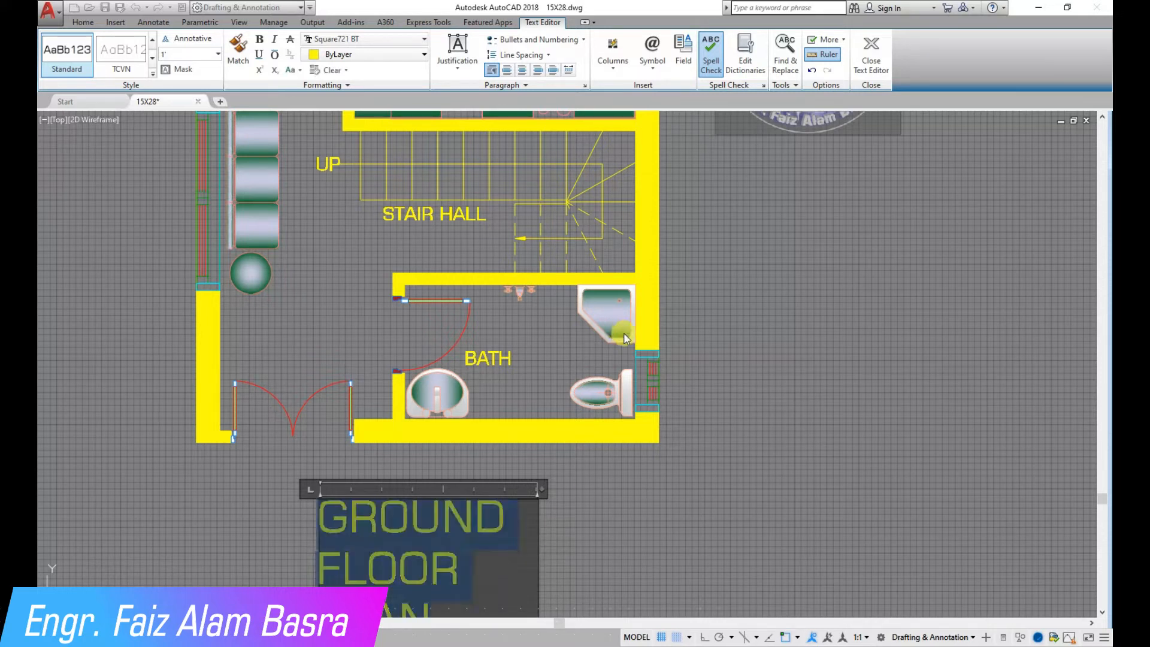
click(259, 39)
click(259, 54)
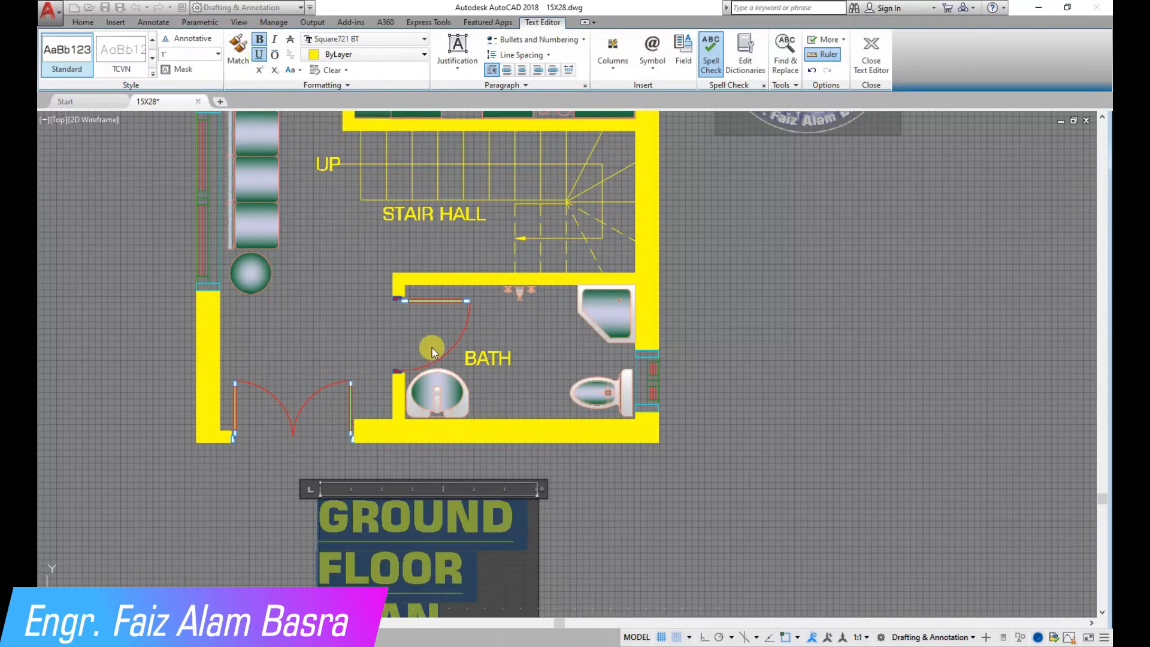
click(220, 53)
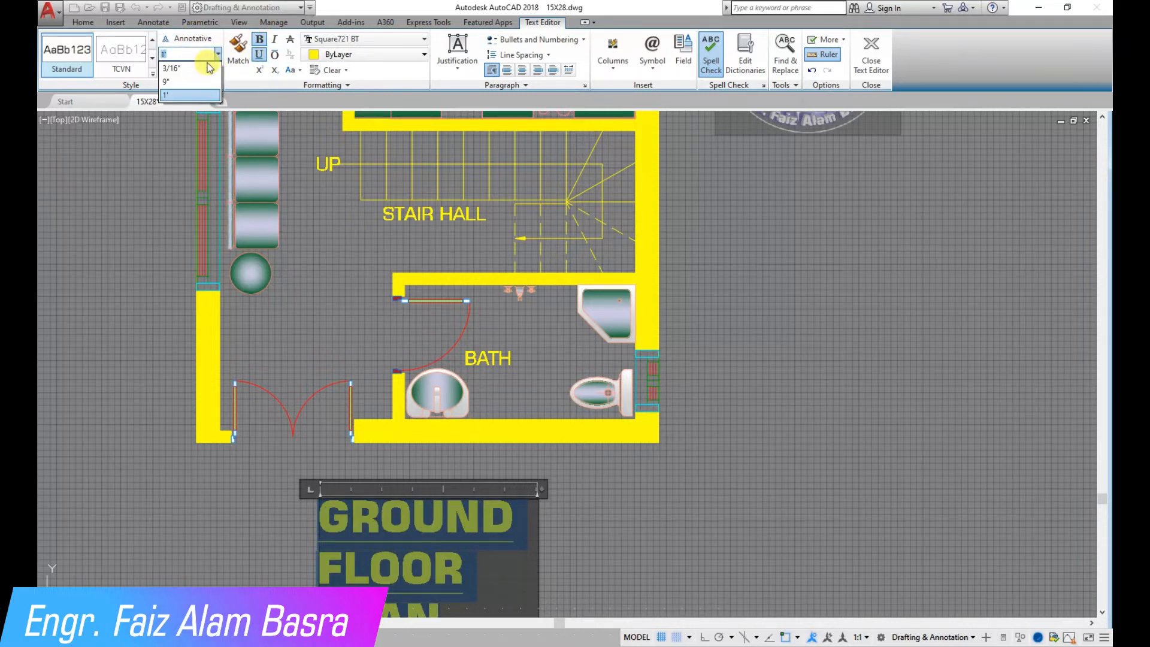
key(Return)
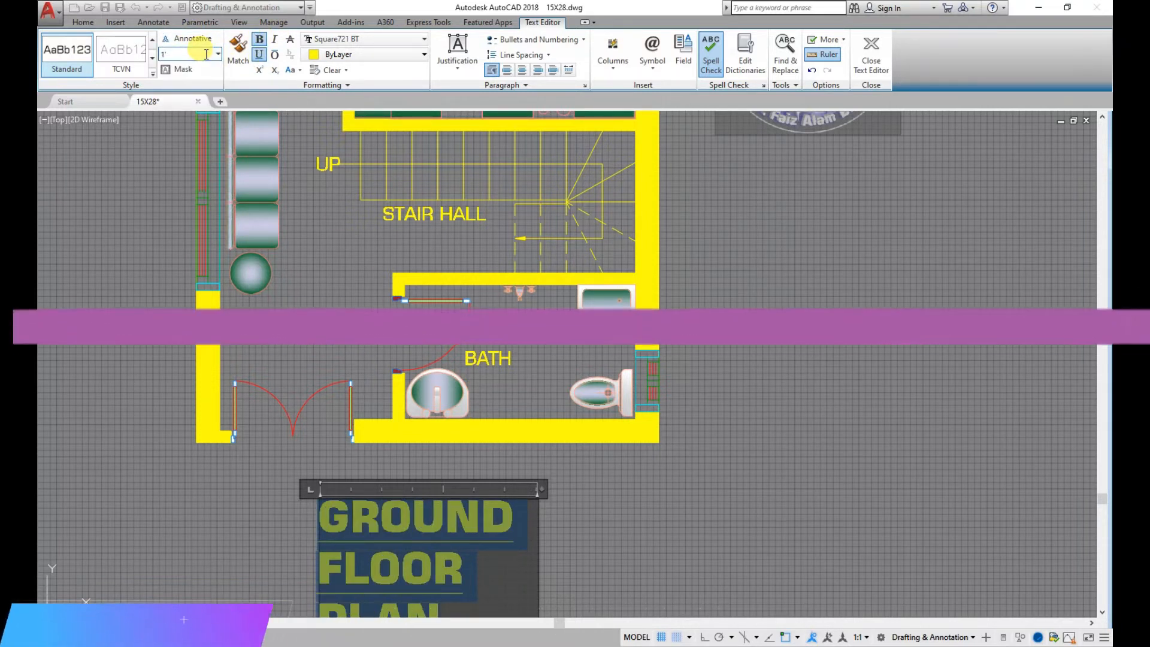
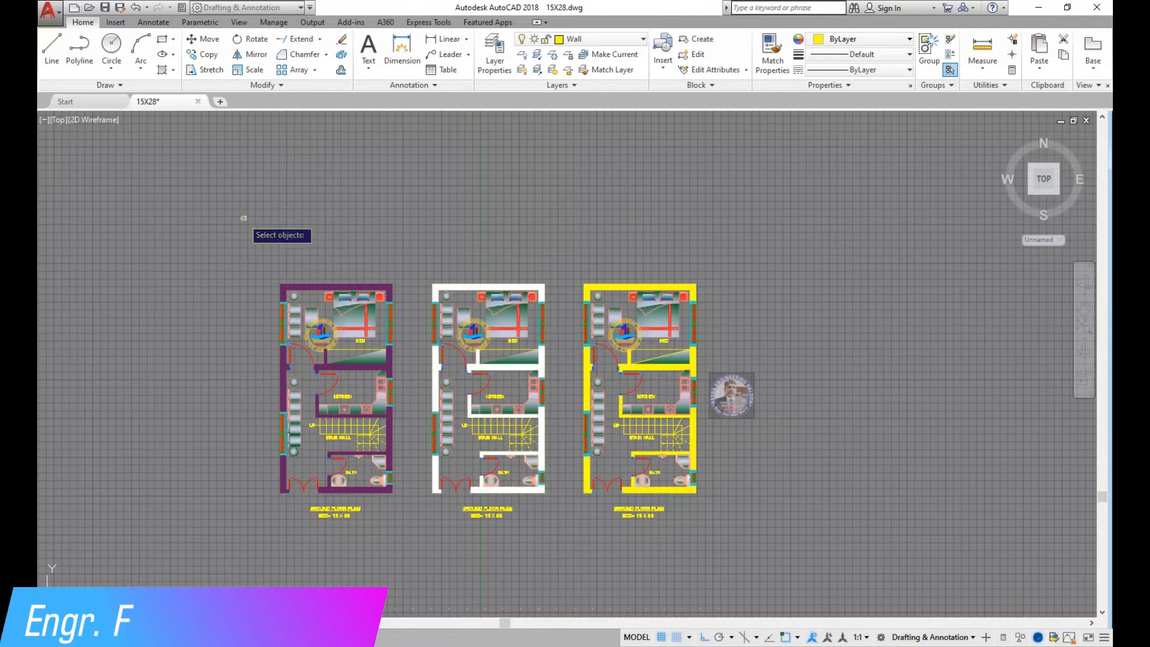
Copy the purple, white and yellow floor plans without their titles straight up to form a second row.
click(691, 497)
click(276, 267)
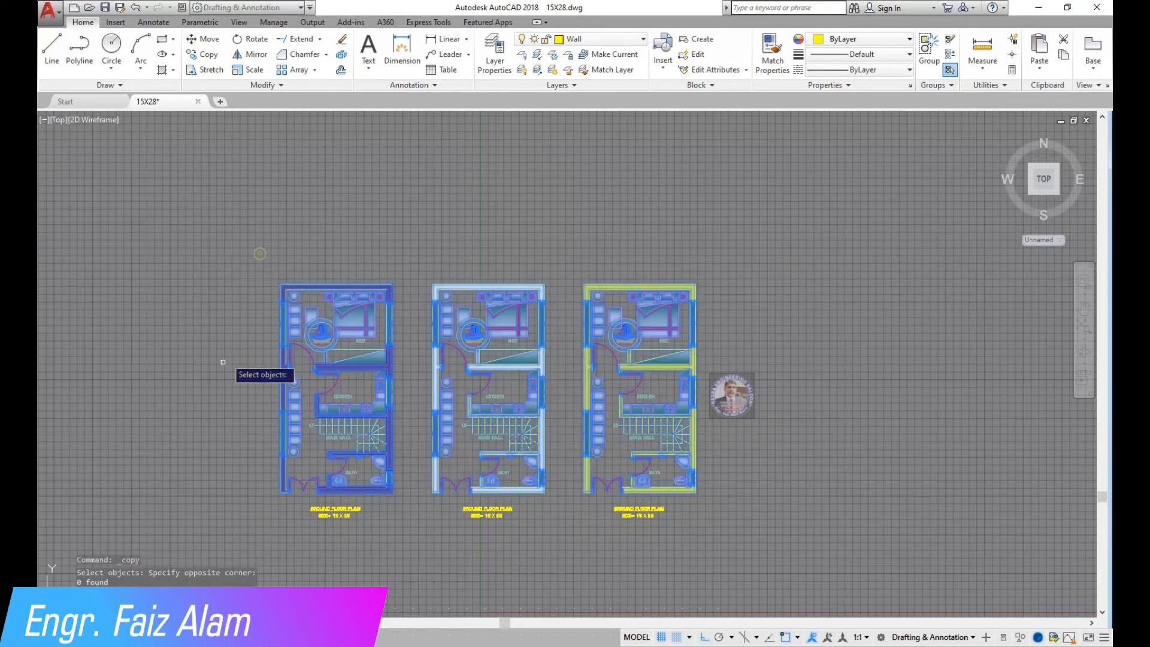
click(220, 487)
click(206, 242)
key(Return)
scroll(521, 329, down, 2)
scroll(168, 282, up, 2)
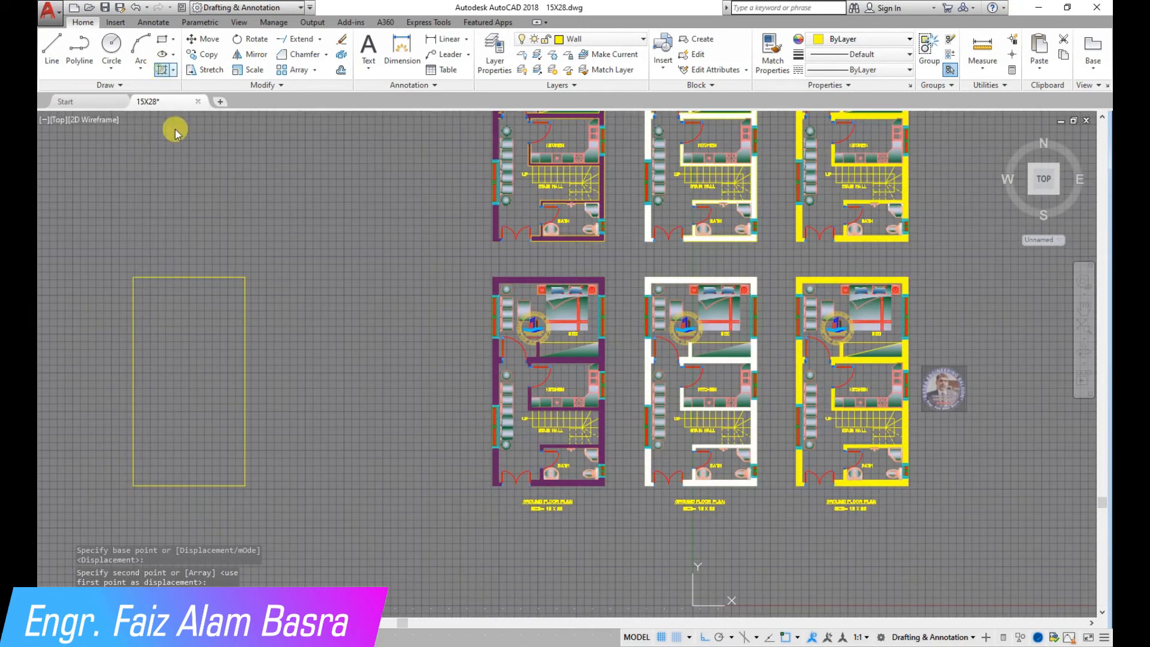
Fill the empty rectangle beside the plans with a solid hatch and set its colour to green 19,103,52.
text(h)
key(Return)
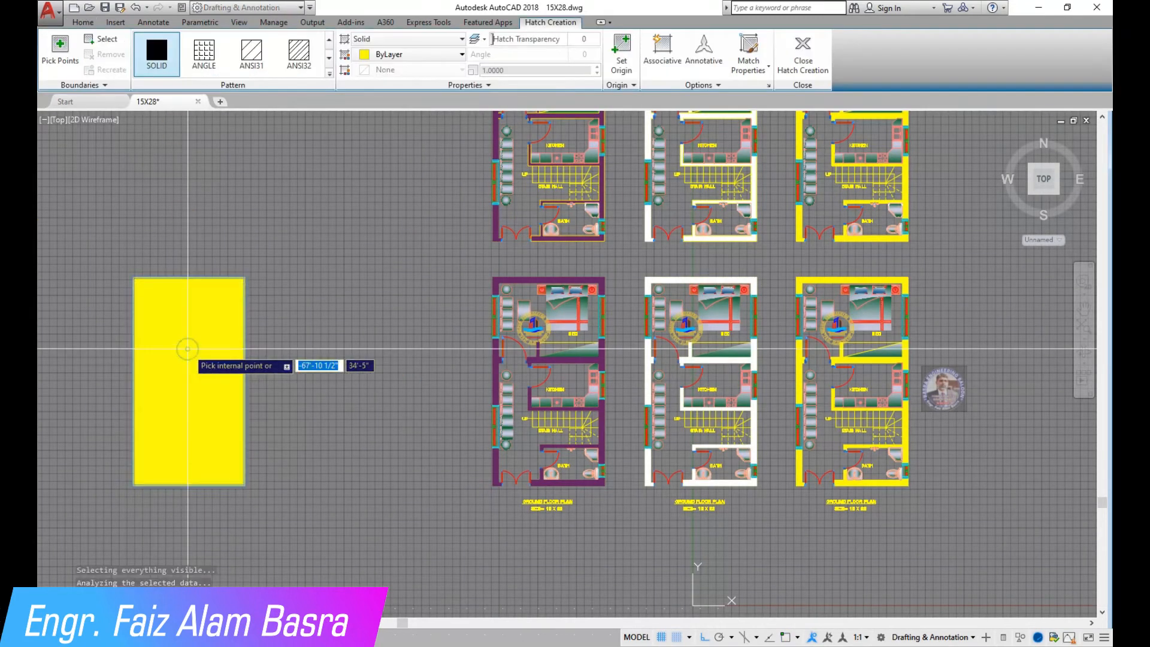
click(237, 348)
key(Return)
click(218, 281)
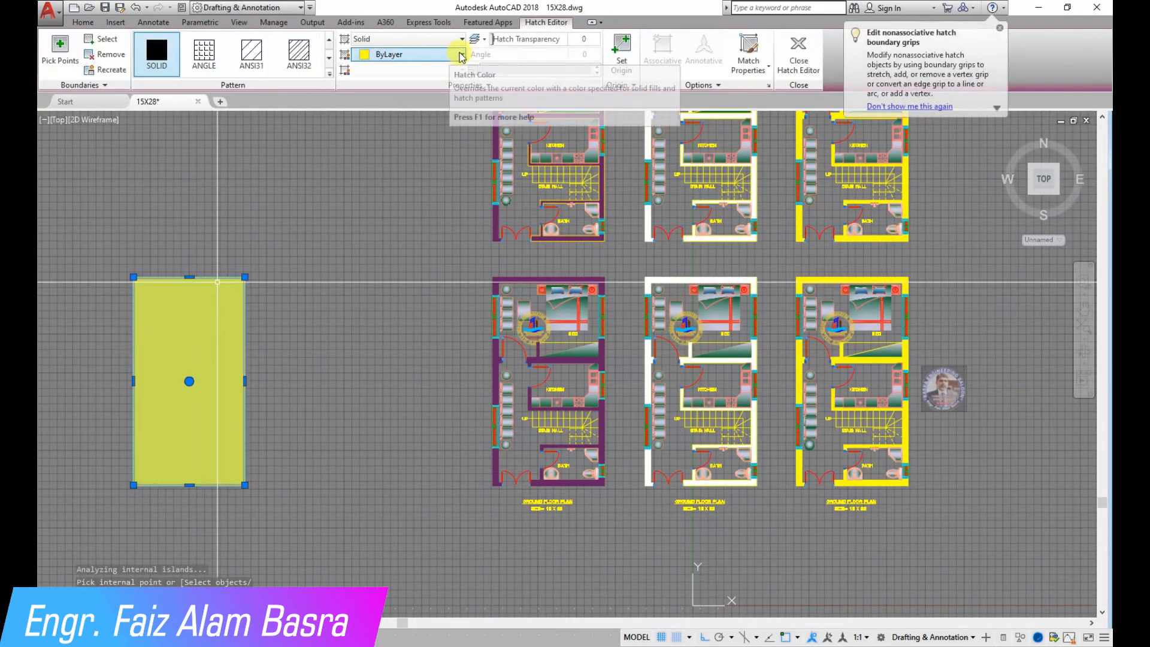
click(462, 54)
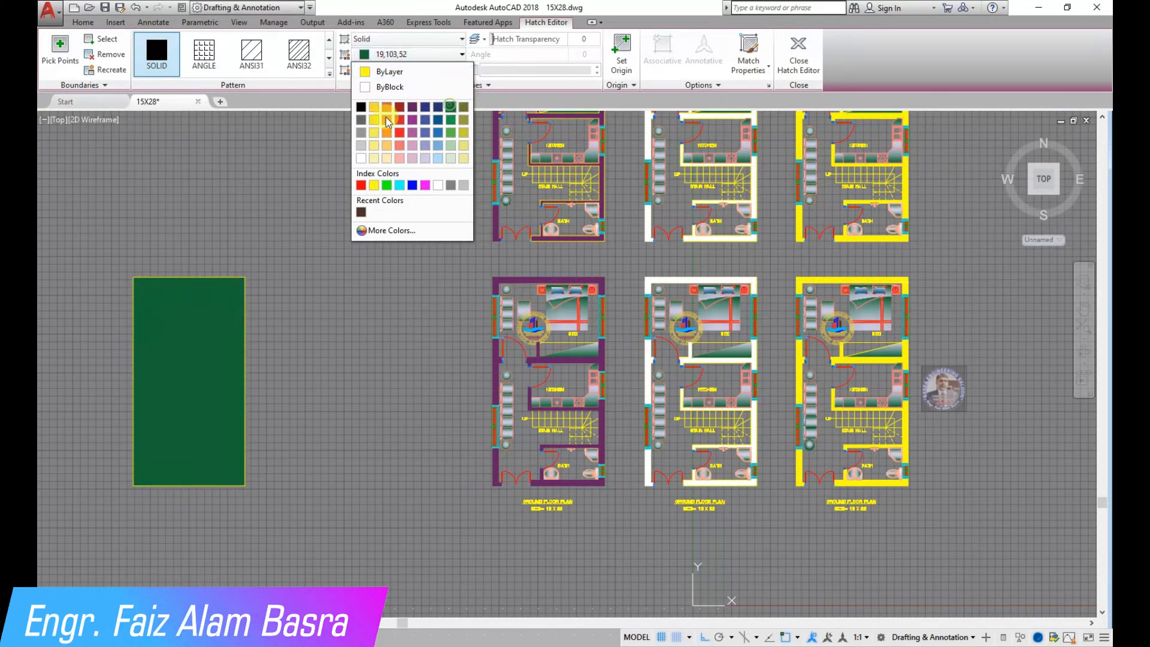
click(450, 107)
key(Escape)
Copy the green hatch by its lower-left corner onto each of the three floor plans in the upper row.
click(216, 58)
click(182, 322)
key(Return)
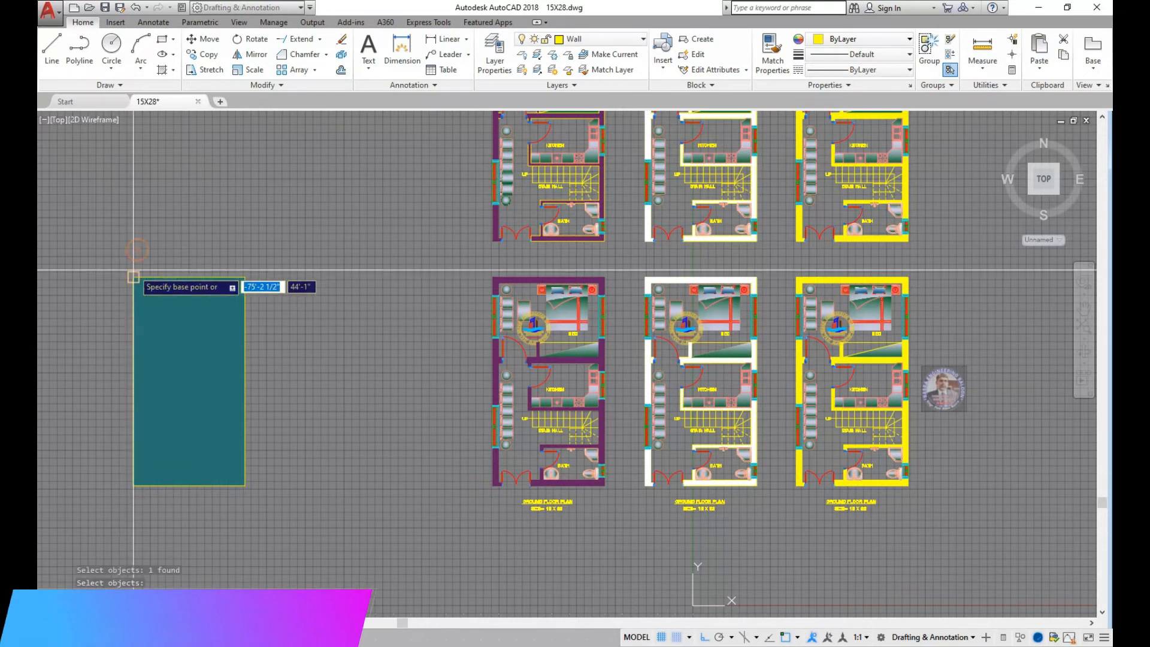
click(133, 485)
scroll(496, 484, up, 6)
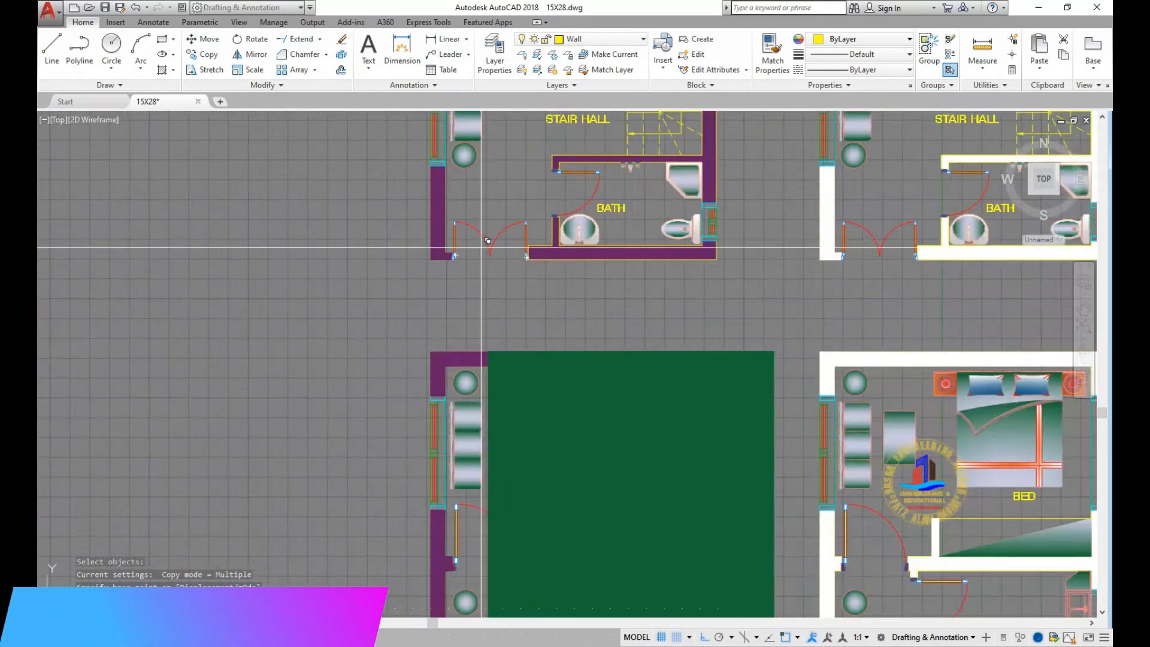
scroll(359, 275, down, 4)
scroll(436, 270, up, 4)
click(438, 270)
scroll(138, 361, down, 3)
scroll(372, 333, up, 2)
click(337, 349)
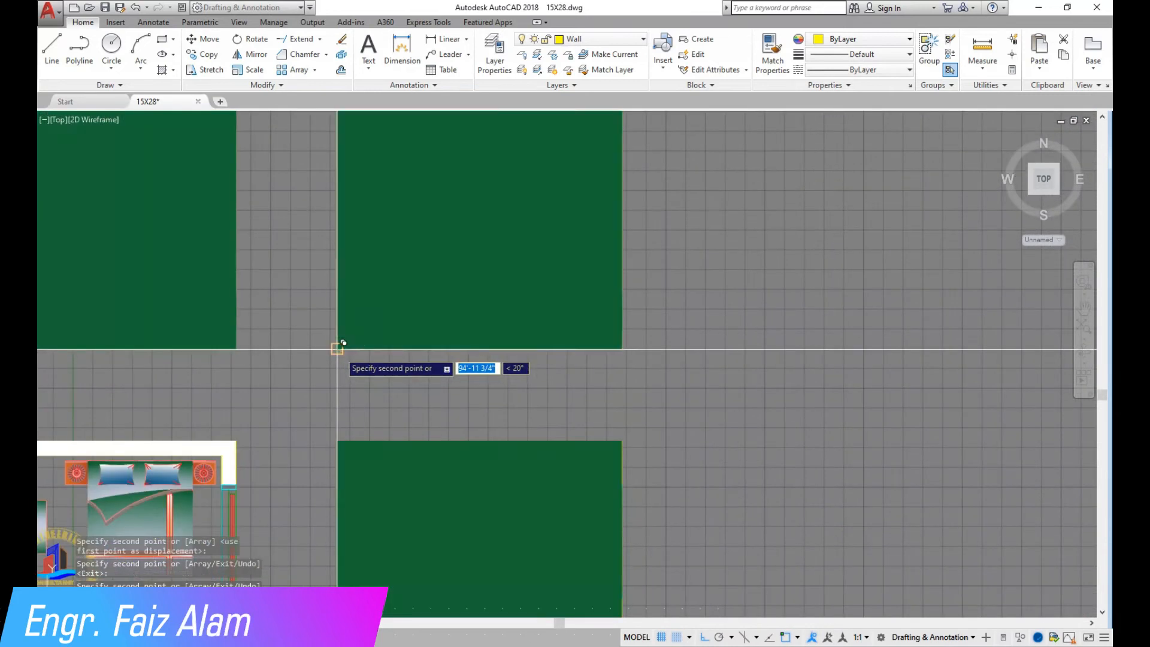
key(Return)
Send the three green hatches behind the upper-row floor plans in the draw order.
scroll(598, 310, down, 4)
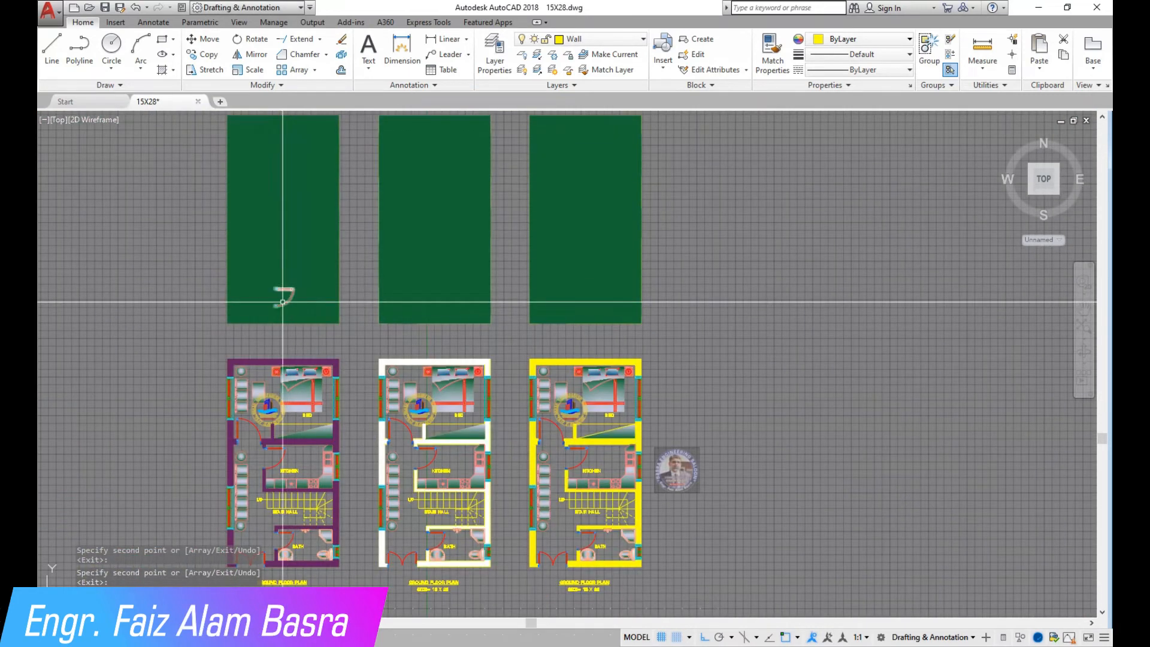
click(259, 299)
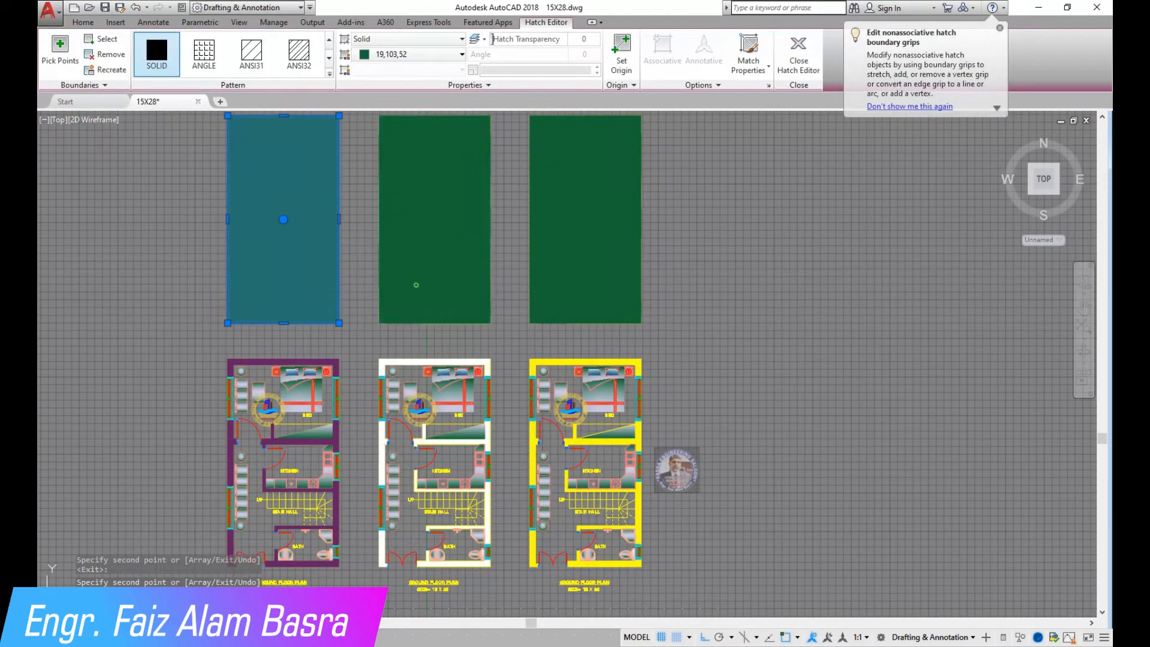
click(411, 285)
click(77, 25)
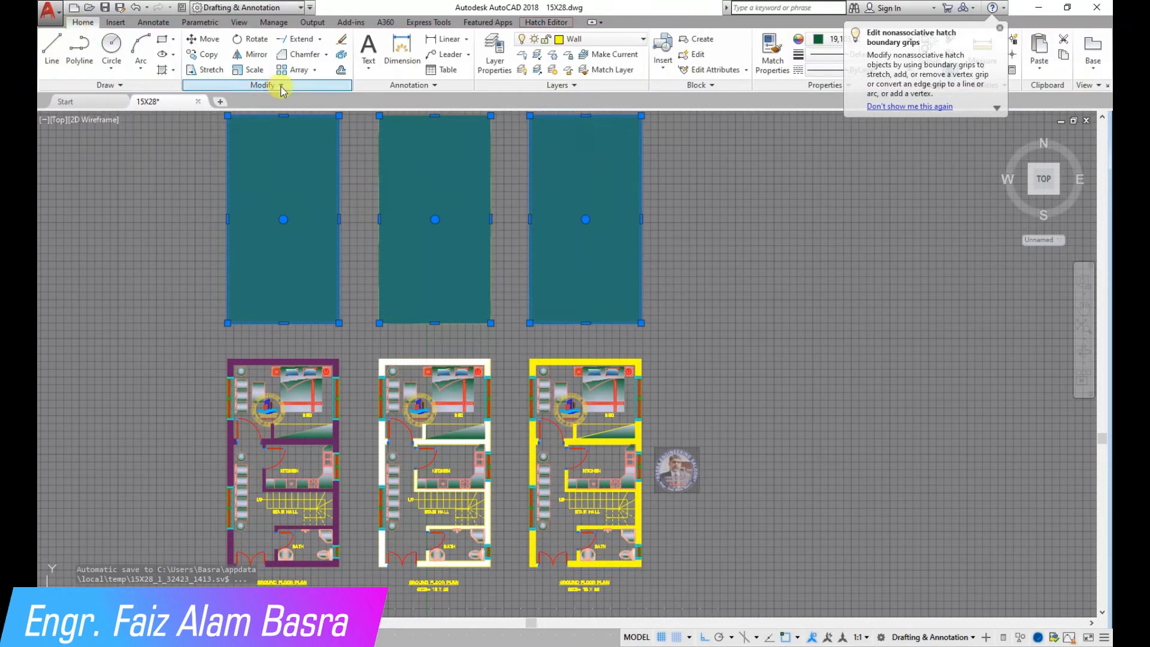
click(324, 115)
click(352, 161)
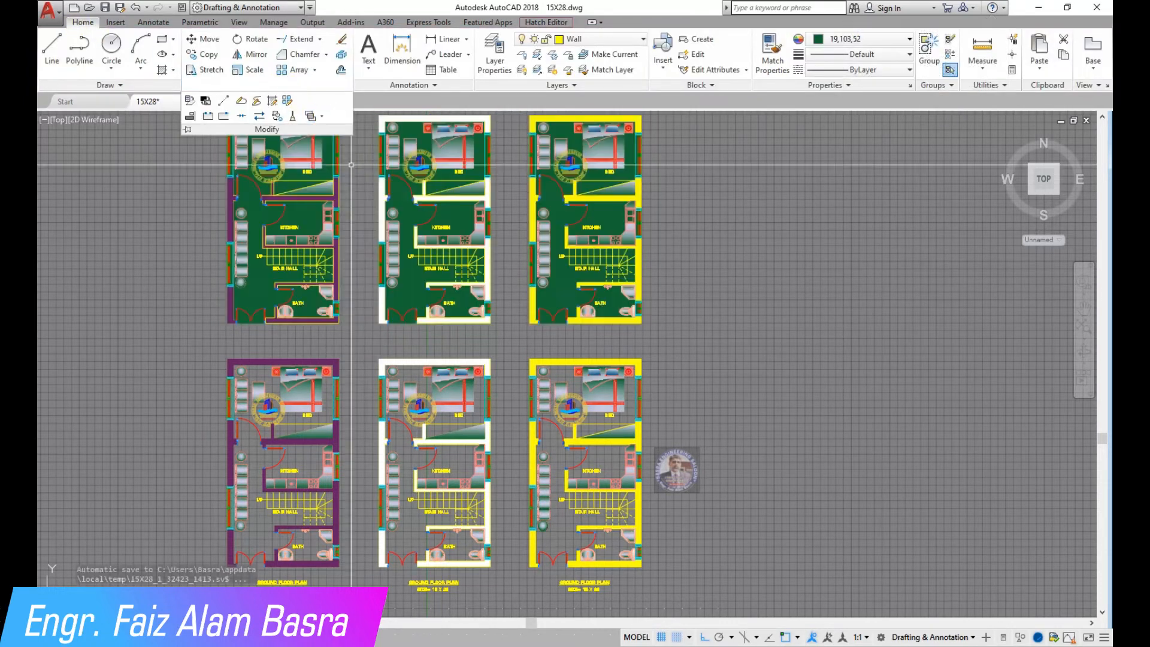
scroll(395, 410, down, 2)
scroll(298, 210, up, 4)
scroll(297, 210, up, 1)
scroll(262, 366, down, 1)
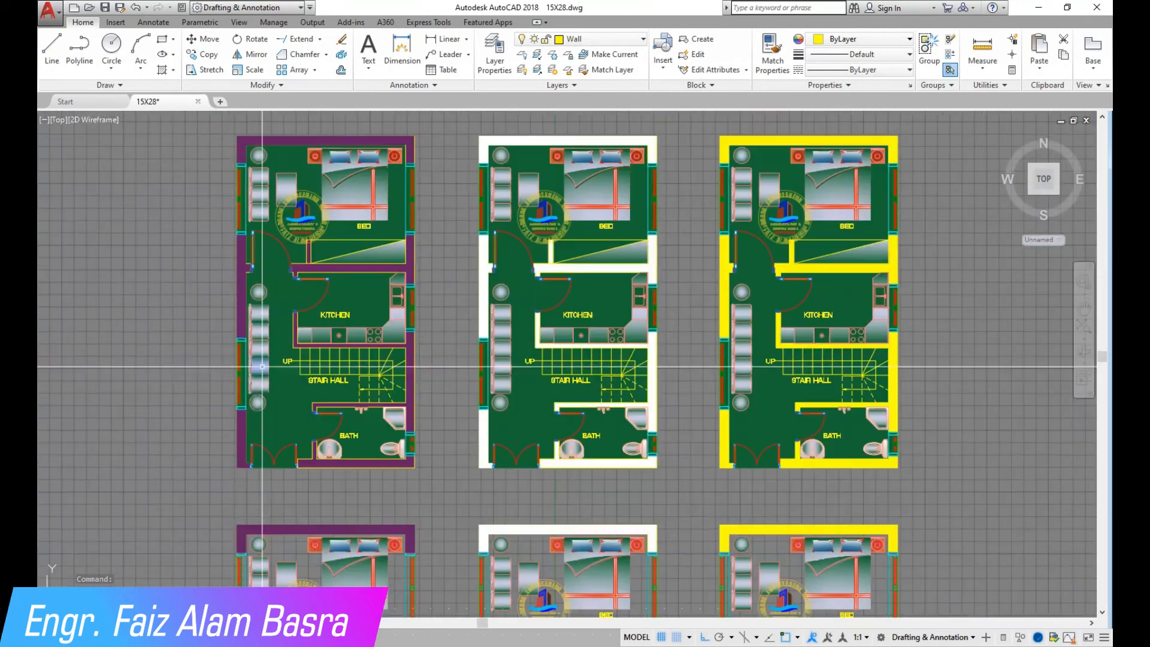
scroll(449, 174, up, 2)
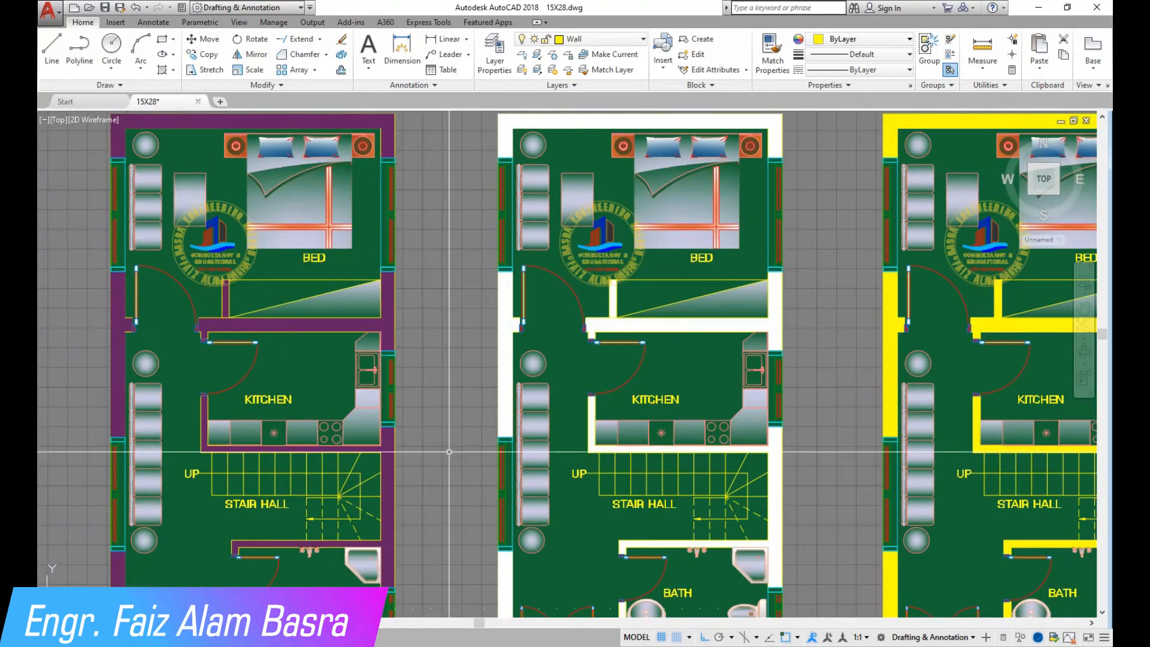
scroll(392, 326, down, 2)
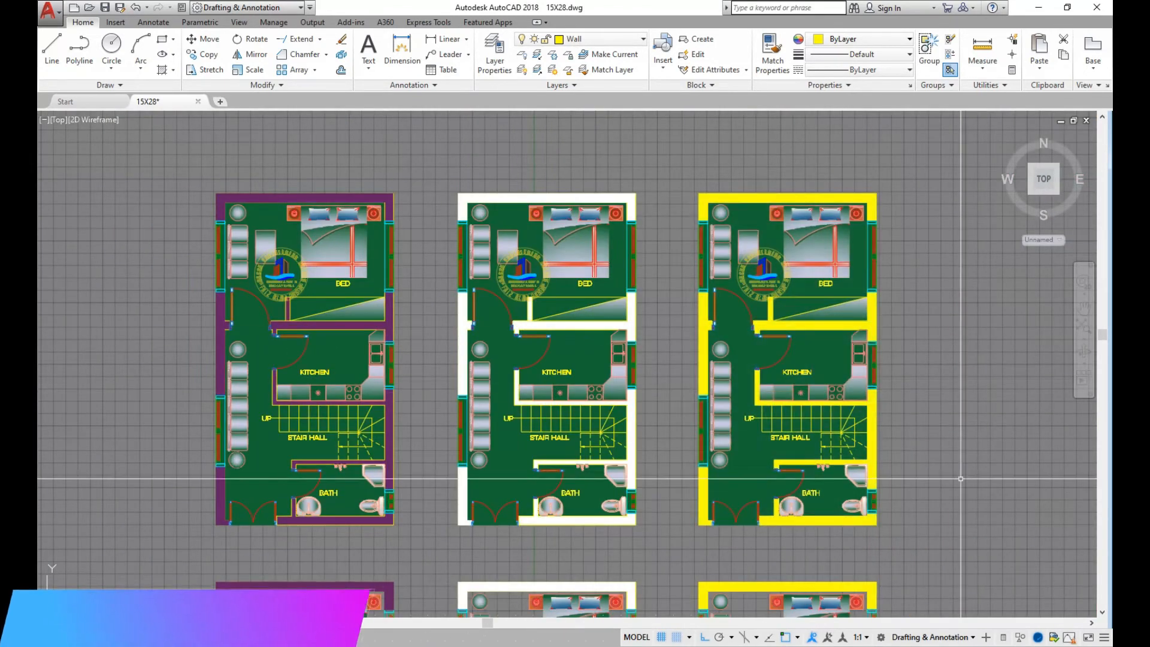
Change the green floor hatch of the white-walled plan in the second row to black 0,0,0.
scroll(670, 507, up, 2)
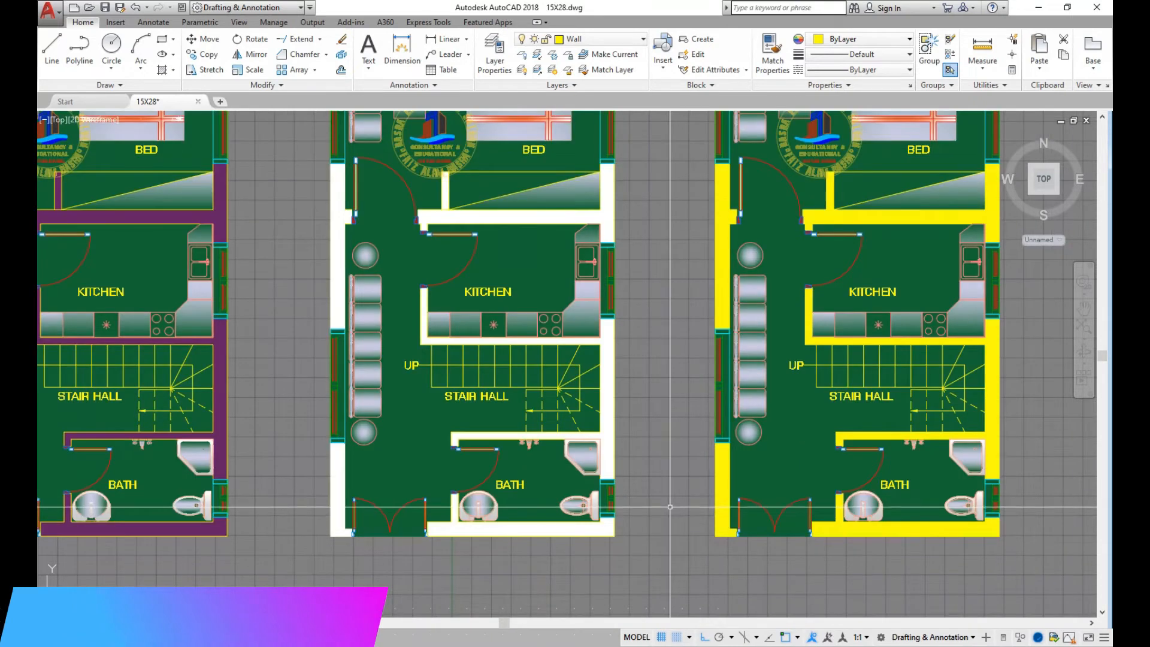
click(418, 463)
click(462, 54)
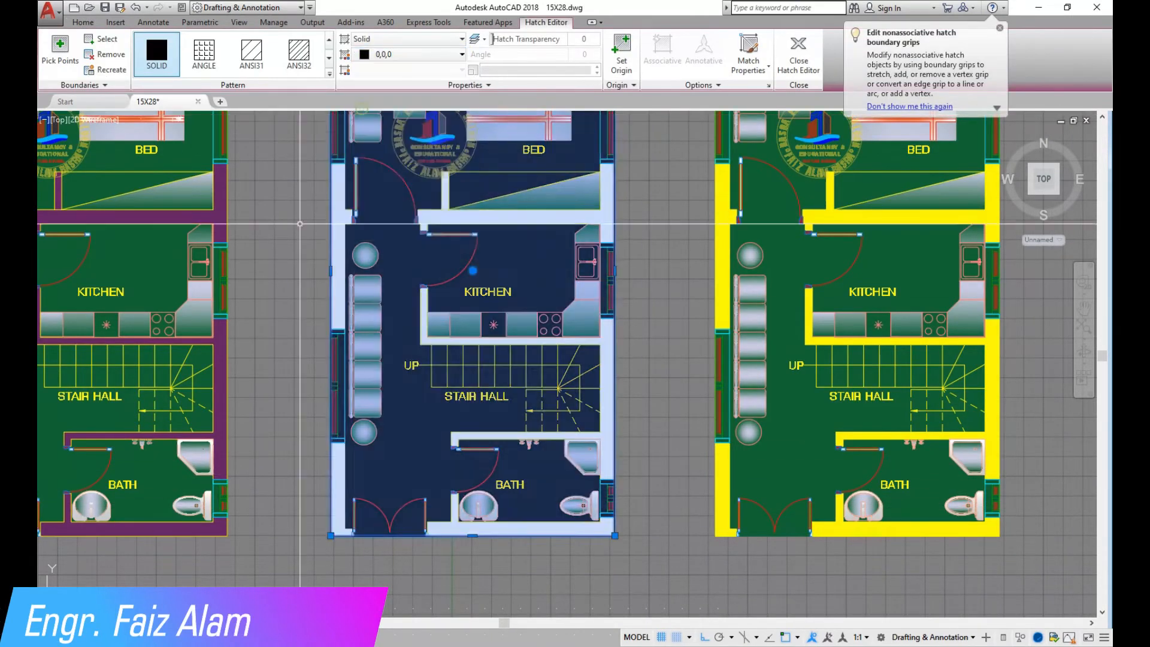
click(361, 108)
key(Escape)
Change the green floor hatch of the purple-walled plan in the second row to a dark blue from the colour palette.
scroll(600, 467, down, 2)
scroll(648, 369, up, 2)
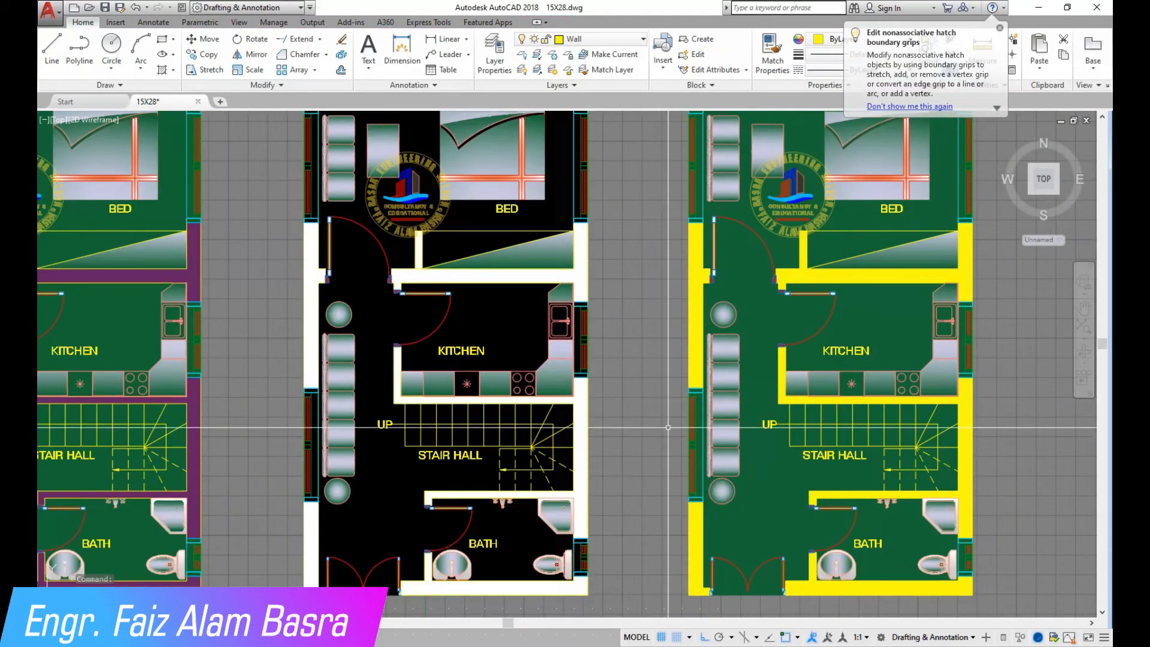
scroll(663, 415, down, 3)
scroll(652, 345, up, 3)
scroll(651, 345, down, 3)
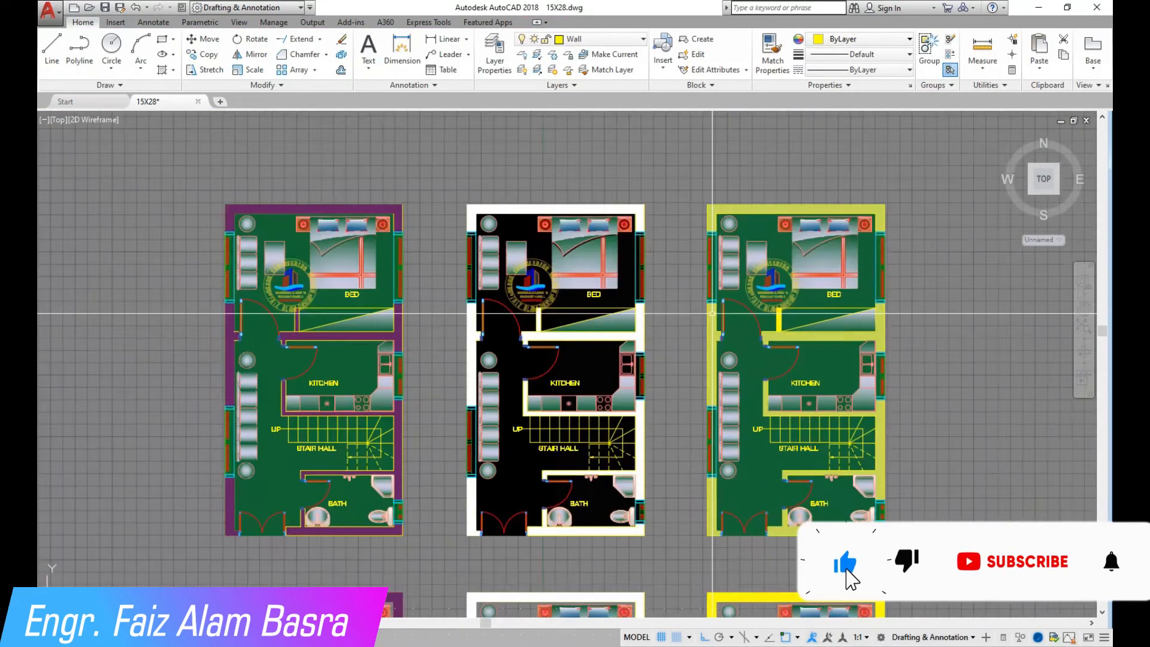
scroll(331, 387, up, 3)
click(346, 339)
click(413, 54)
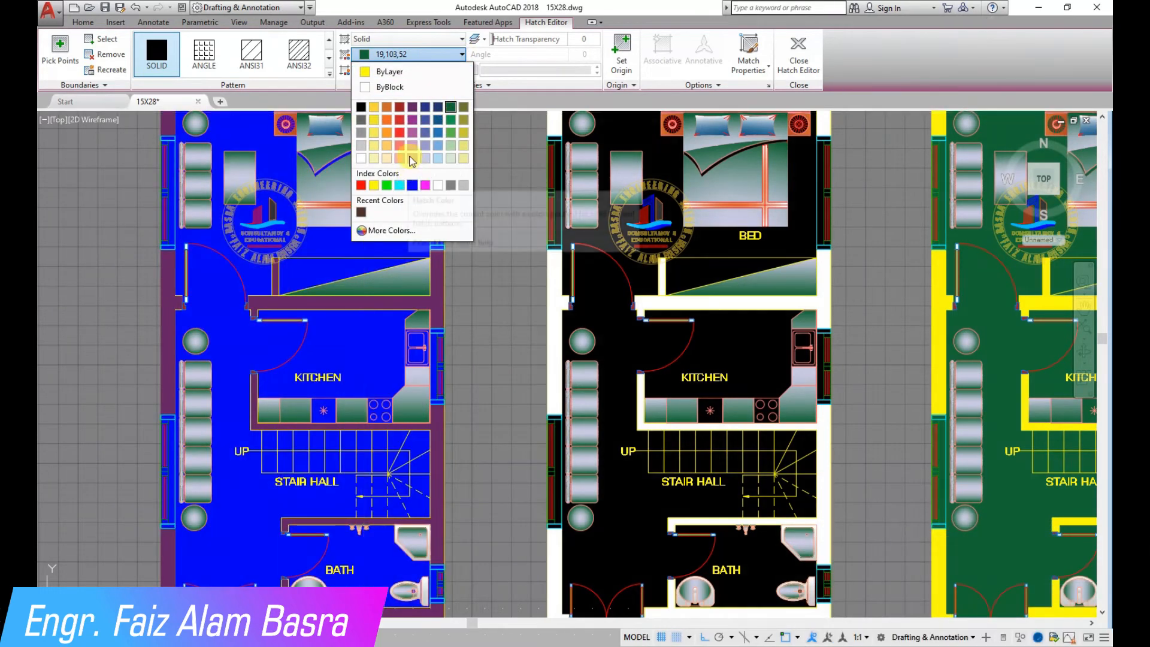
click(438, 123)
key(Escape)
scroll(435, 239, down, 2)
scroll(458, 458, up, 2)
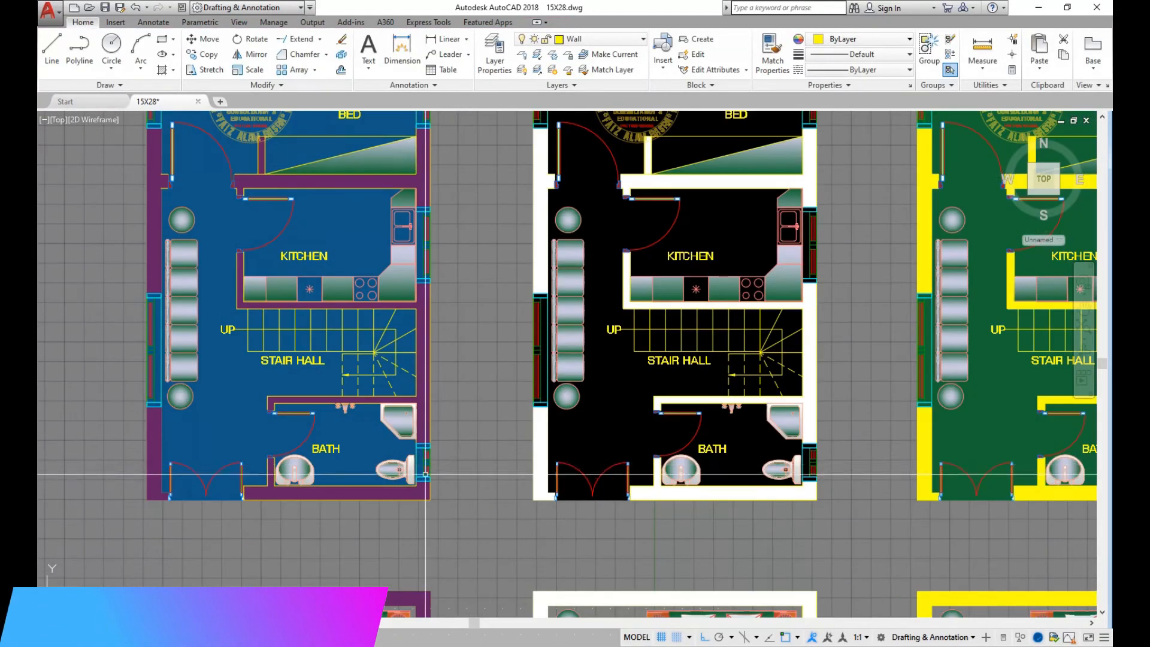
Copy the three floor plans with blue, black and green floors straight up to form a third row.
scroll(389, 479, down, 2)
scroll(388, 479, down, 2)
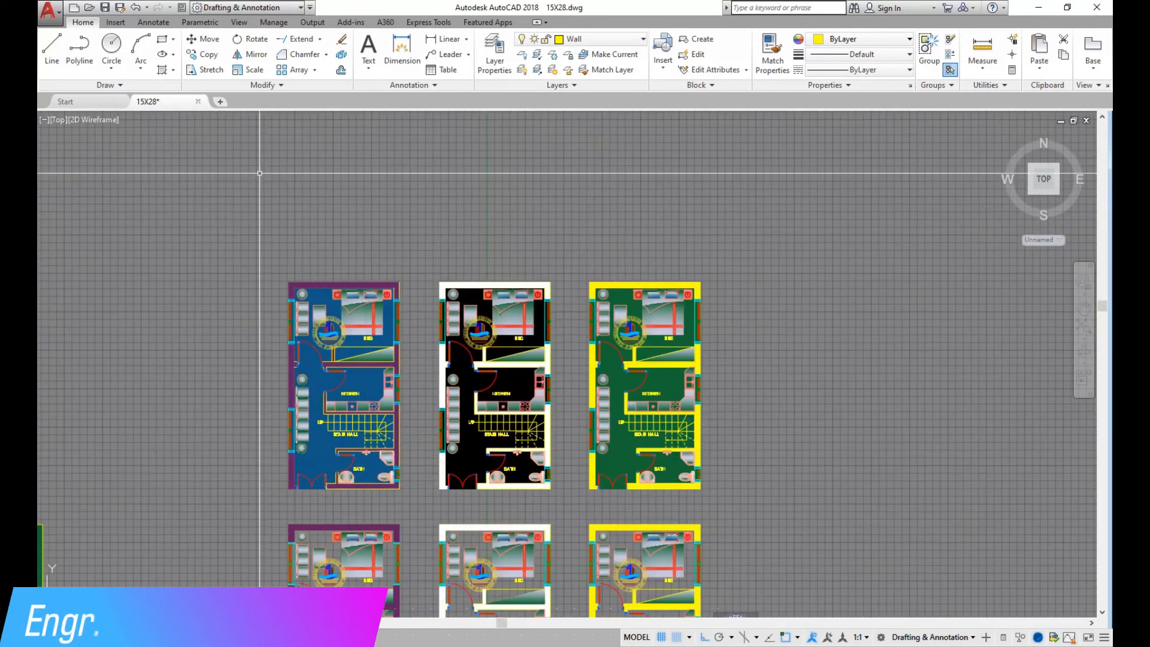
click(210, 54)
click(732, 513)
click(241, 251)
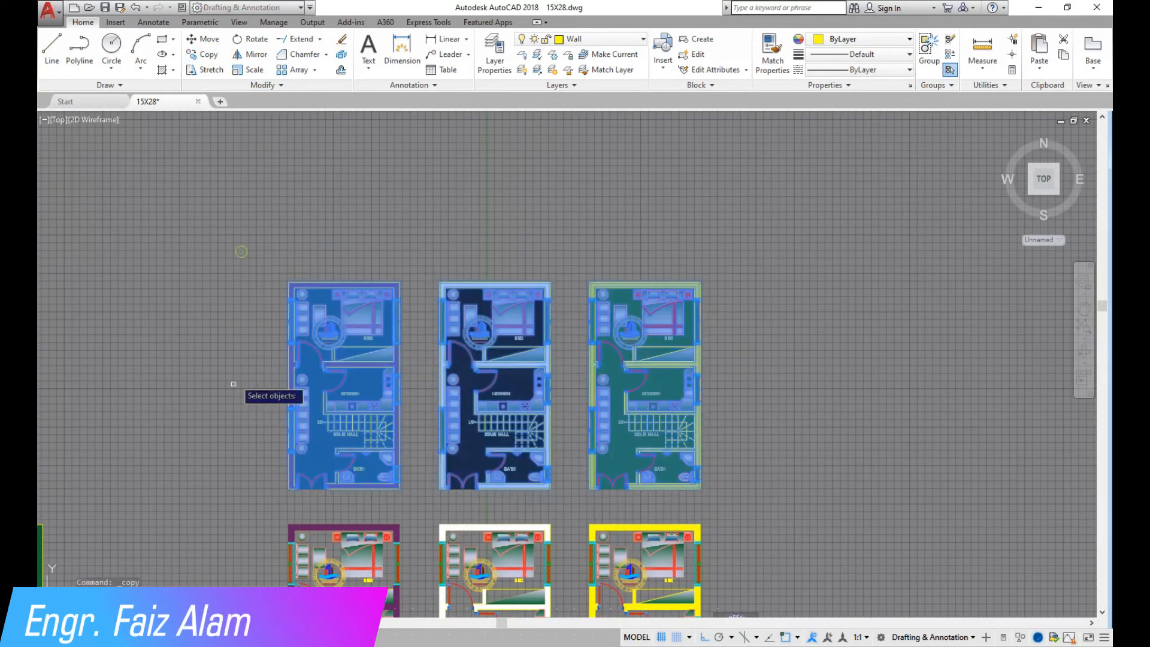
key(Return)
click(226, 470)
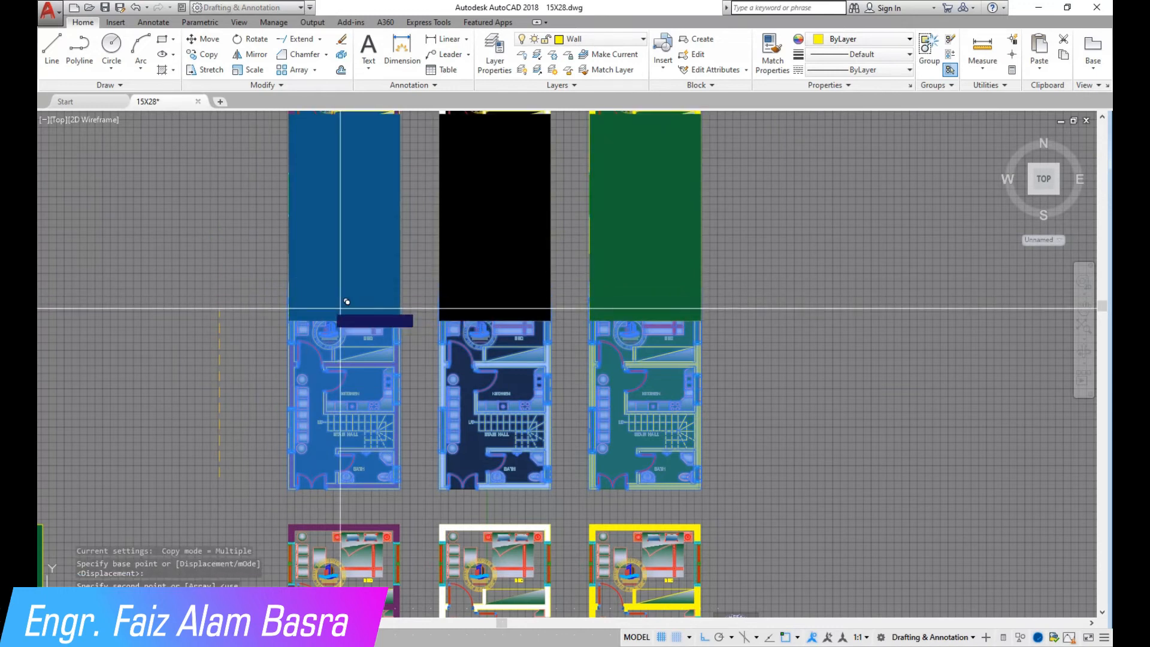
Match the three floor hatches of the top-row plans to the transparent blue room hatch in the neighbouring colour-zoned plan.
scroll(266, 455, down, 3)
scroll(267, 455, up, 1)
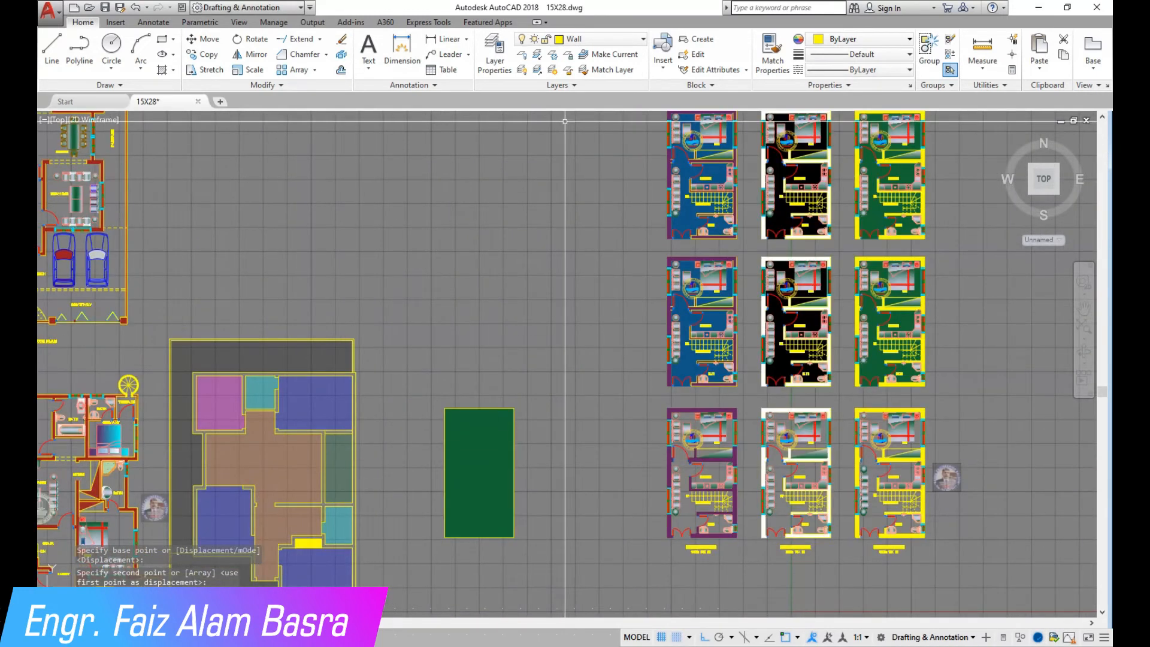
click(306, 404)
scroll(266, 408, down, 2)
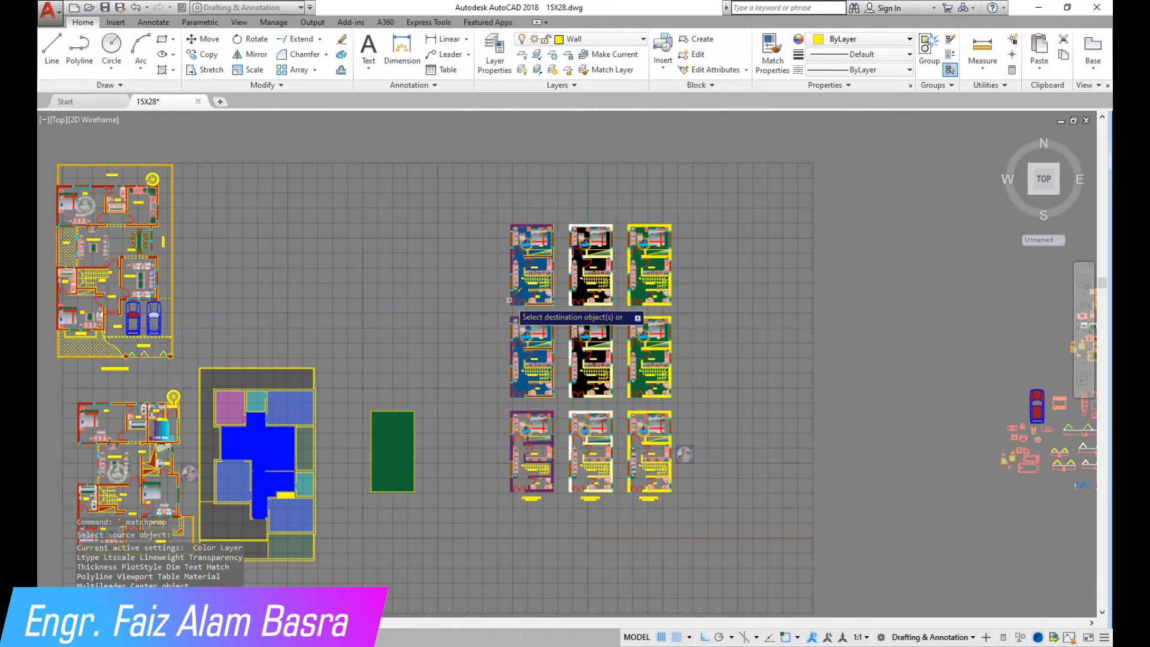
scroll(544, 264, up, 6)
click(528, 270)
click(771, 261)
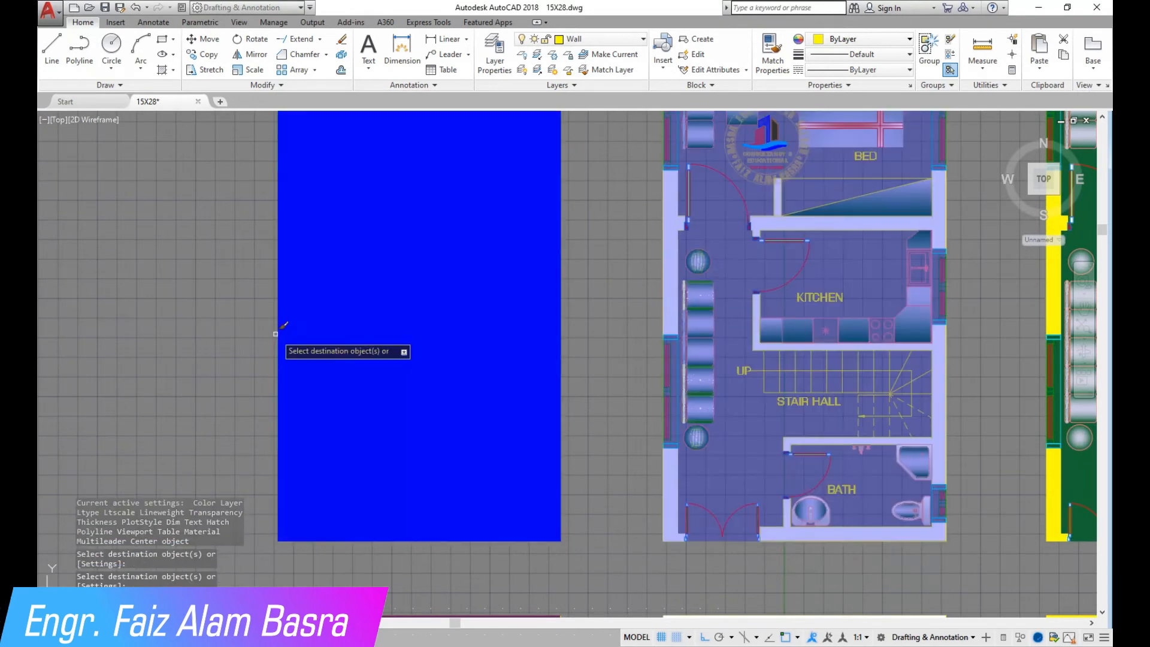
scroll(278, 328, down, 4)
click(651, 304)
Send the three transparent blue hatches behind the top-row floor plans in the draw order.
scroll(402, 223, up, 2)
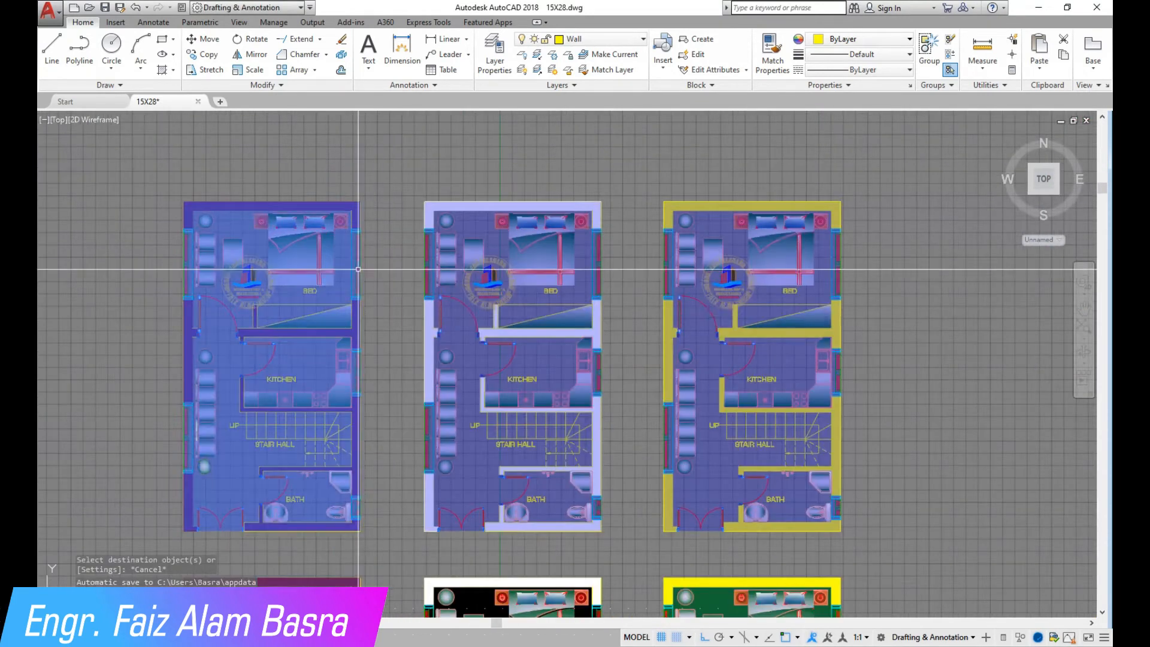
click(277, 378)
click(503, 375)
click(775, 358)
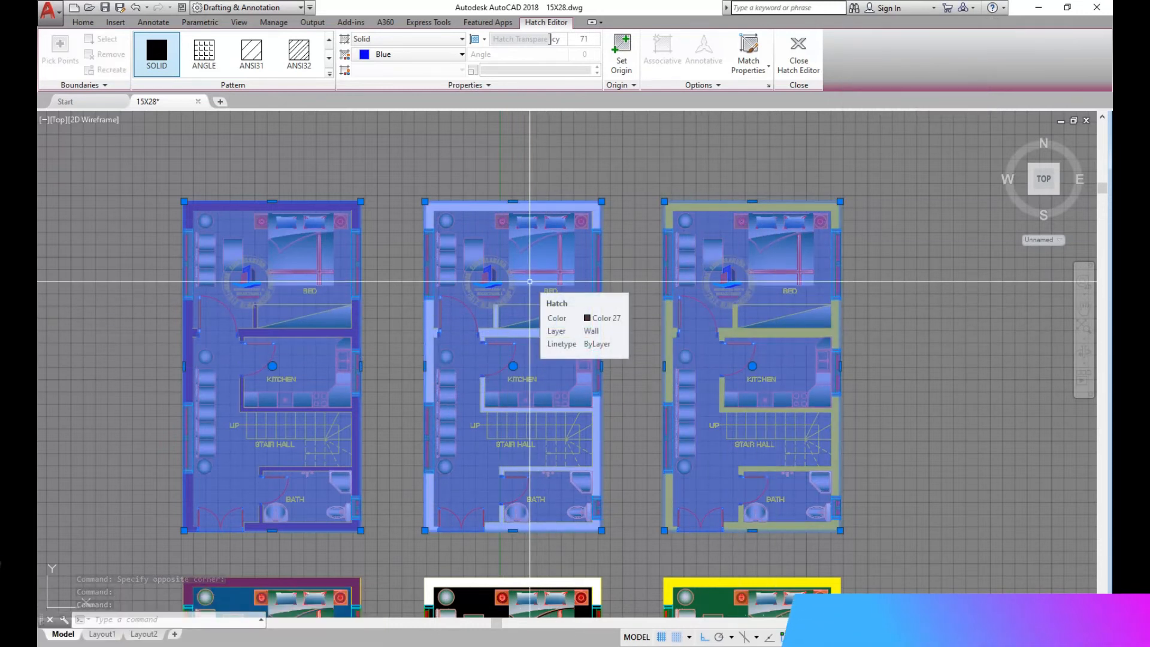
click(84, 24)
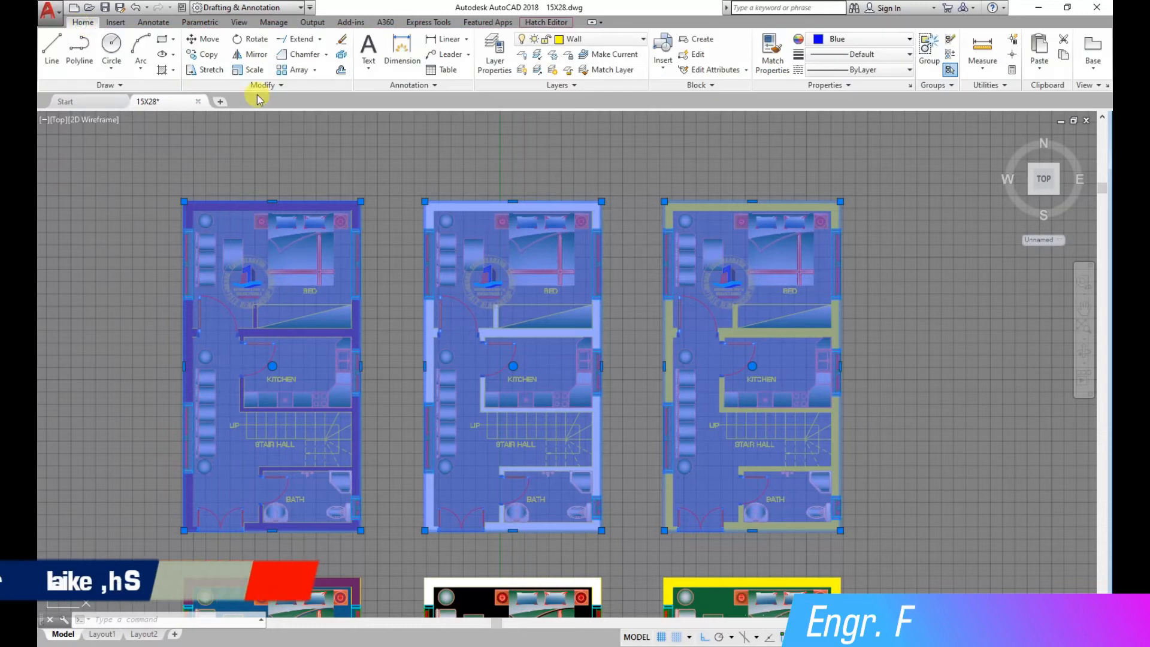
click(298, 86)
click(328, 119)
click(353, 159)
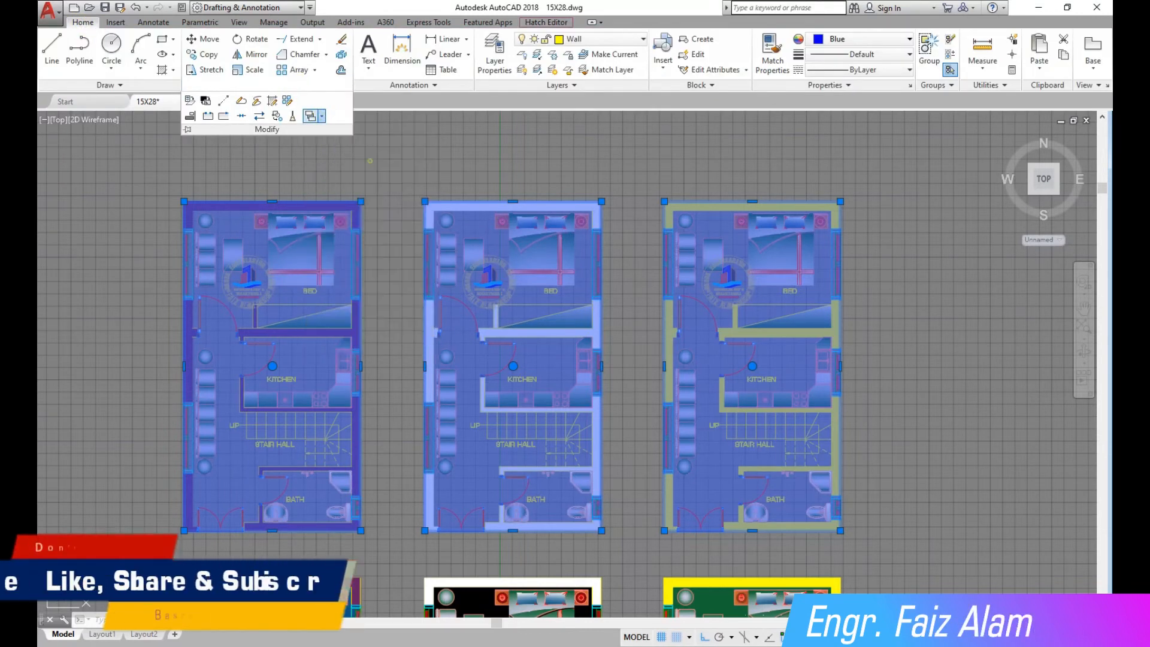
Examine the three top-row floor plans with their transparent blue floors from bedroom to bath.
scroll(140, 449, up, 1)
scroll(51, 293, down, 1)
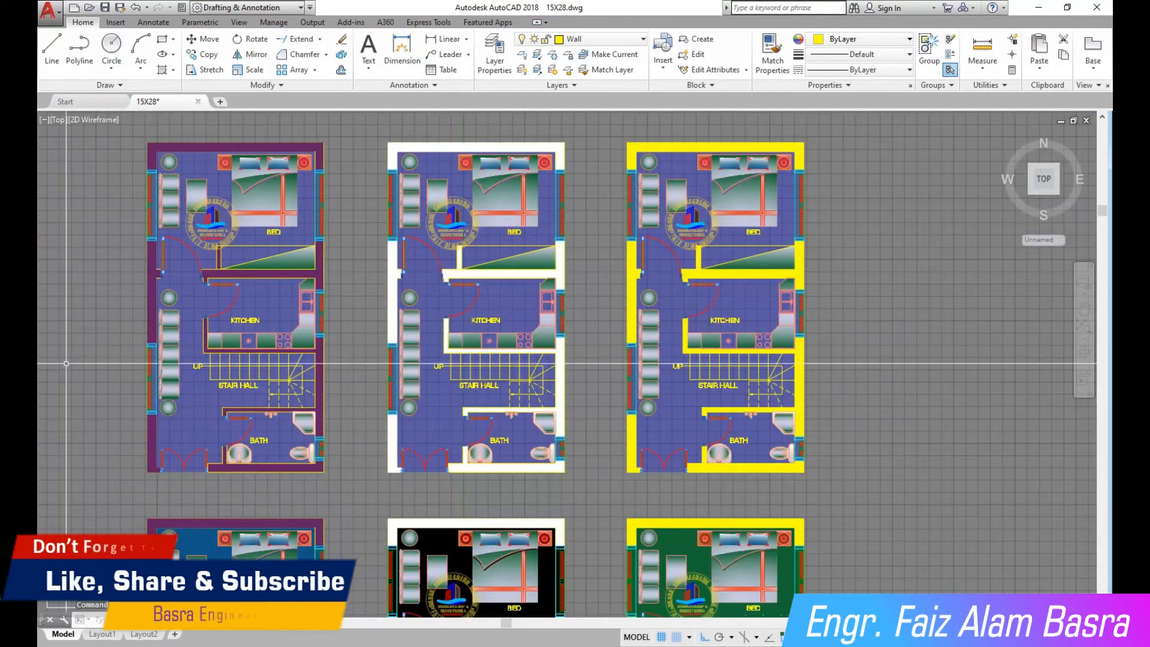
scroll(536, 363, up, 2)
scroll(475, 359, down, 2)
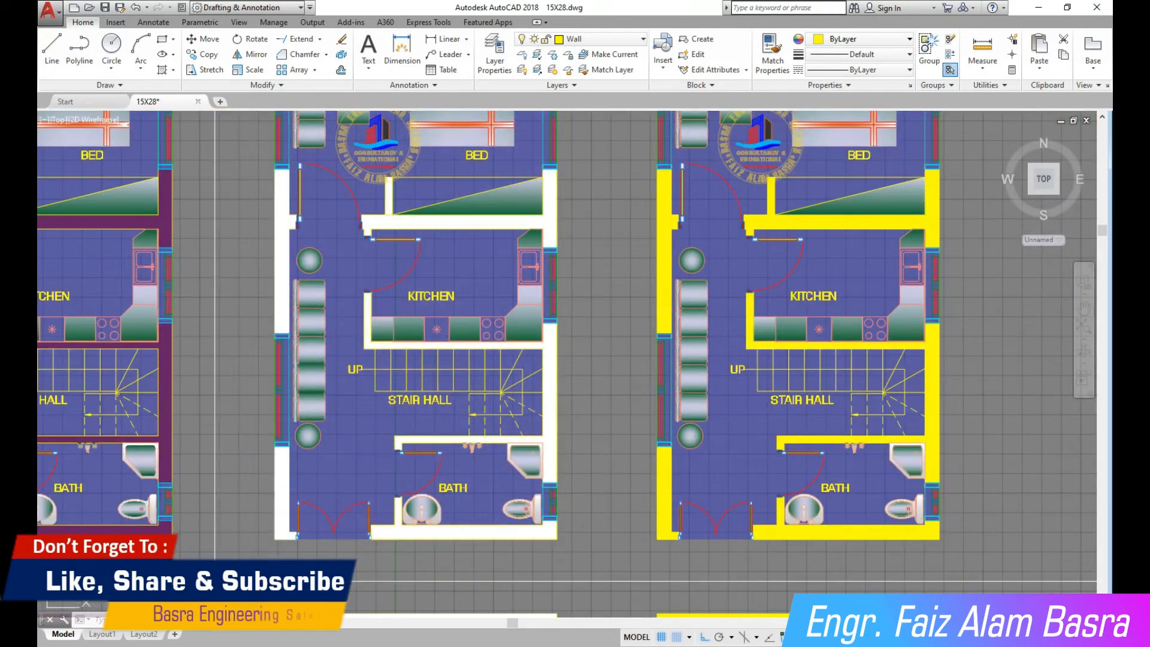
drag(1033, 363, 1025, 474)
right_click(619, 435)
click(623, 441)
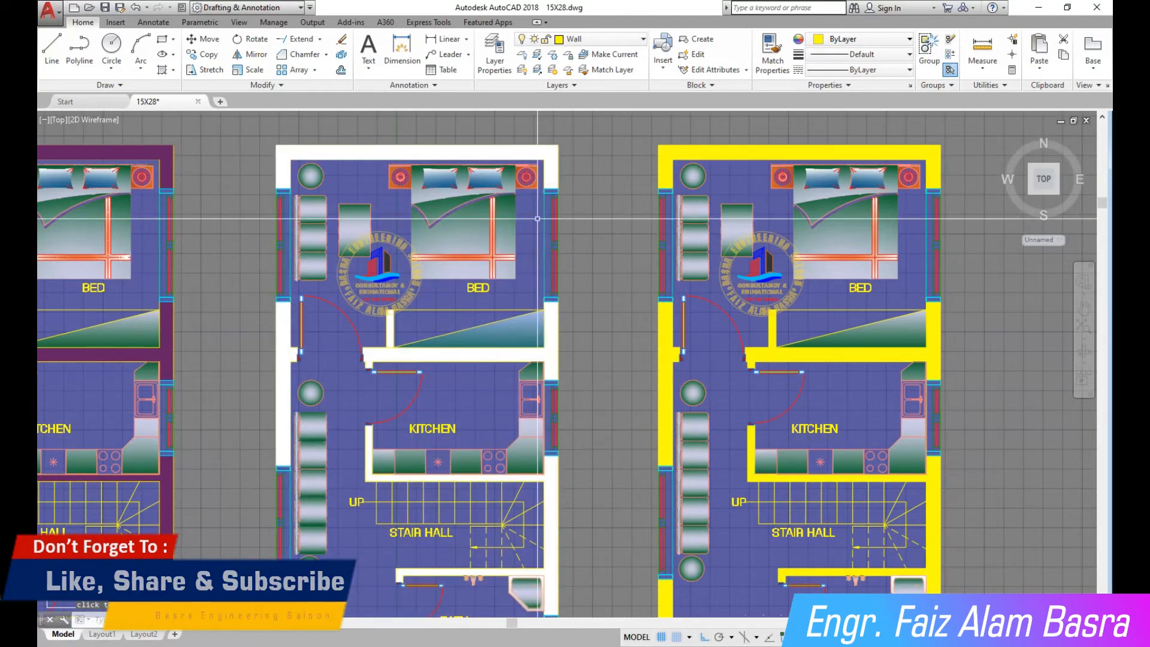
drag(627, 340, 900, 330)
drag(518, 347, 563, 323)
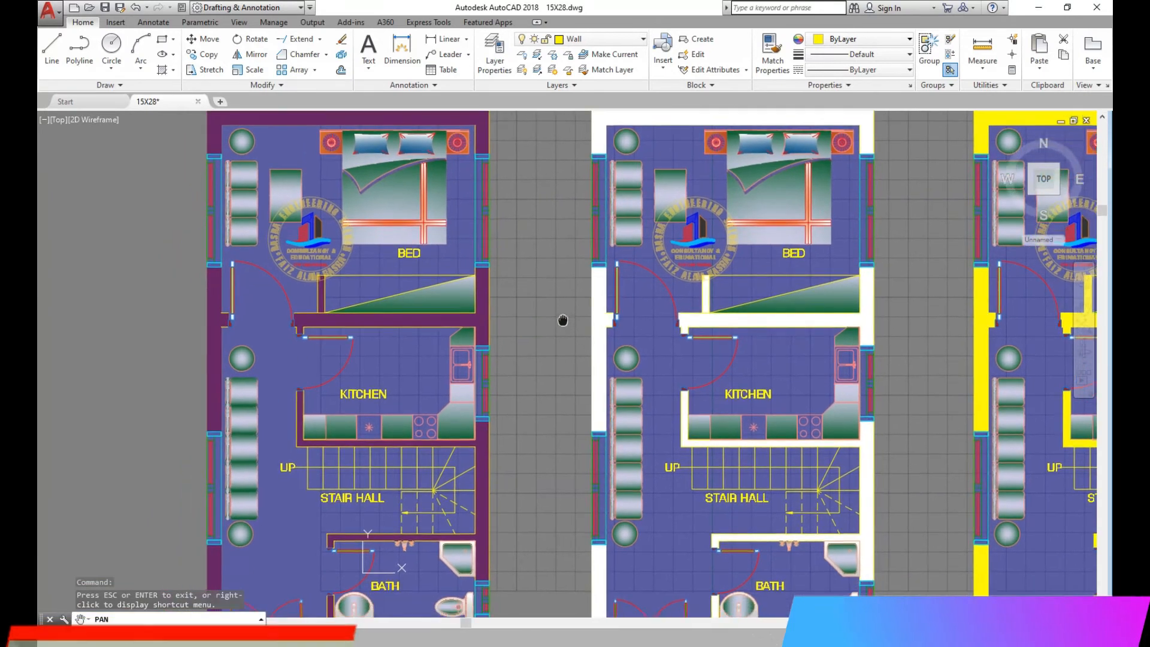
scroll(566, 311, down, 1)
right_click(578, 290)
click(585, 301)
scroll(557, 326, down, 2)
scroll(557, 326, up, 2)
Change the transparent floor hatch of the purple-walled plan in the top row to Cyan.
click(430, 327)
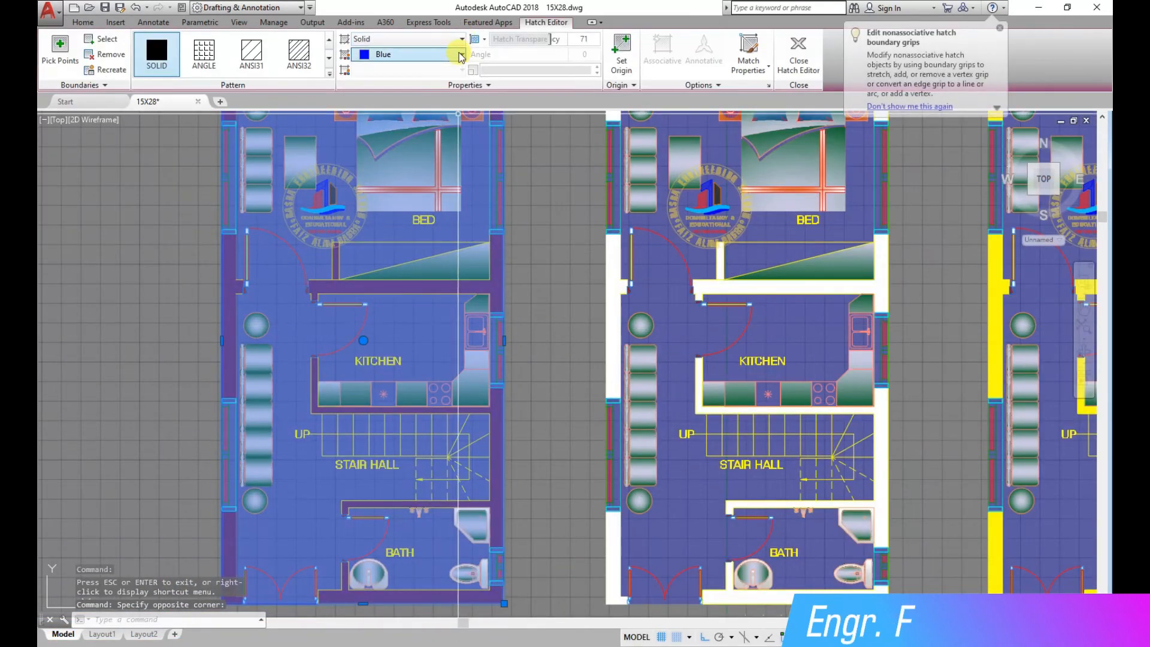
click(461, 54)
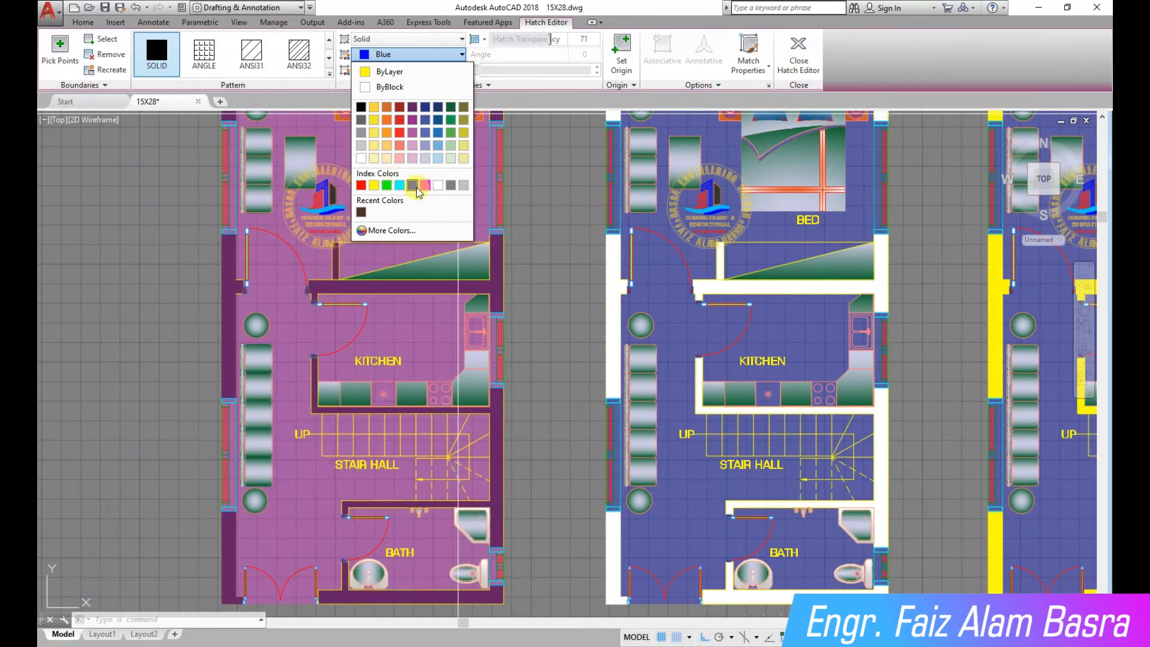
click(400, 188)
key(Escape)
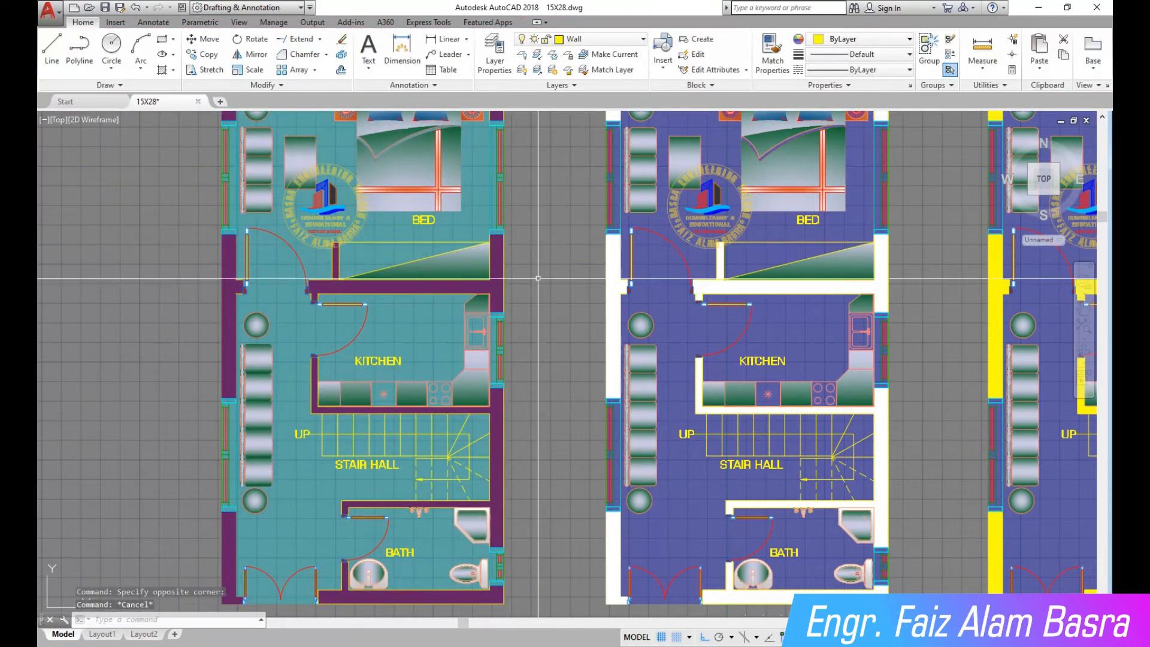
Change the transparent floor hatch of the white-walled plan in the top row to Magenta.
scroll(419, 243, down, 3)
scroll(401, 210, up, 3)
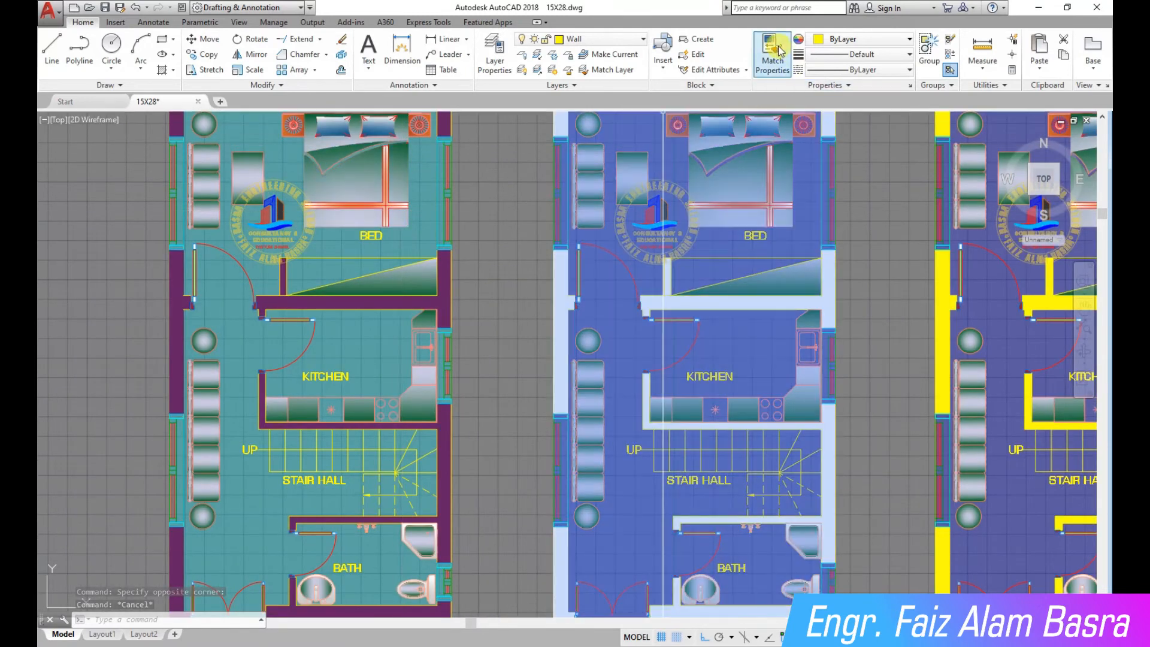
click(699, 229)
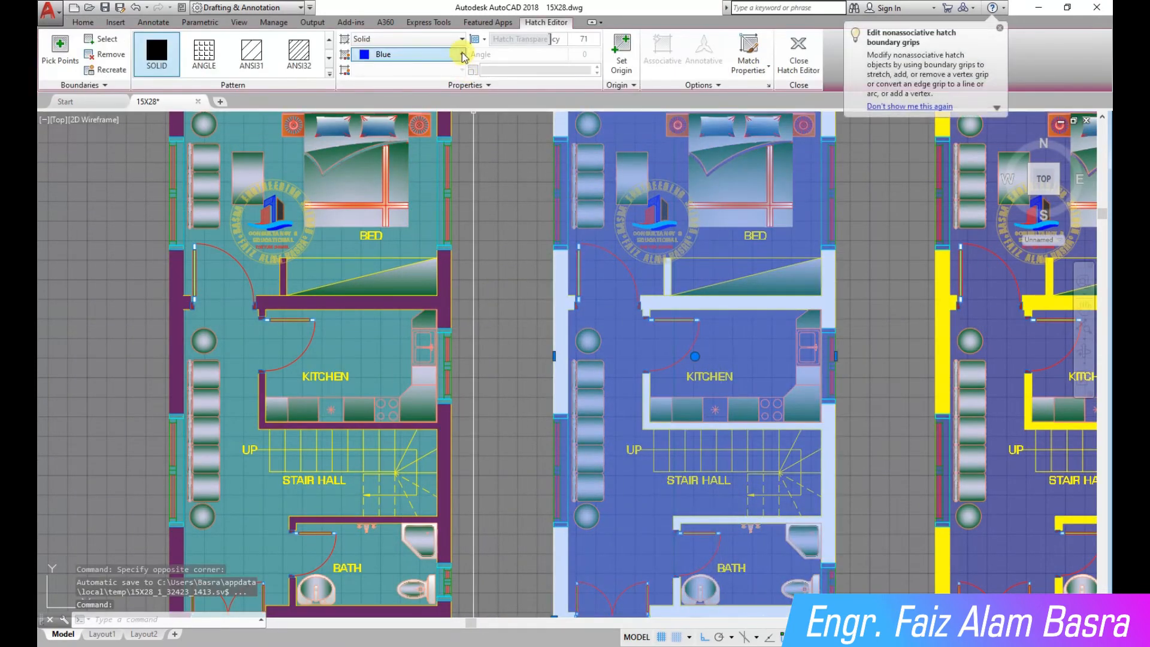
click(461, 53)
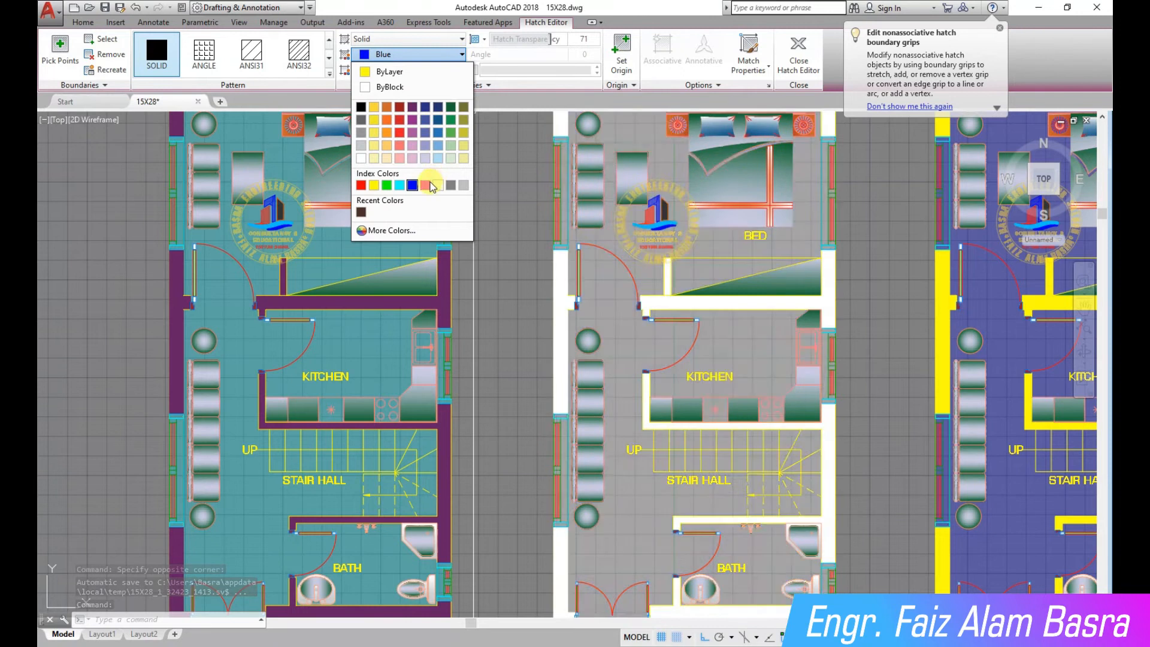
click(425, 185)
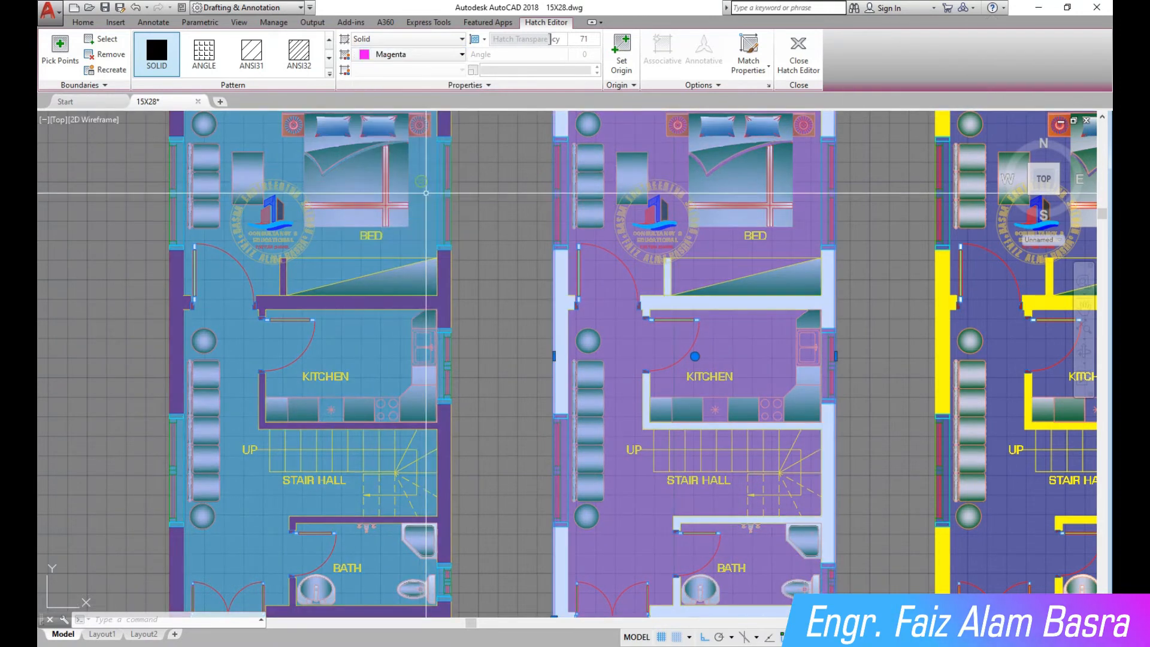
key(Escape)
Compare the cyan, magenta and blue floor fills of the top-row plans and inspect the cyan plan's window and stair hall closely.
scroll(768, 392, down, 2)
scroll(768, 392, up, 2)
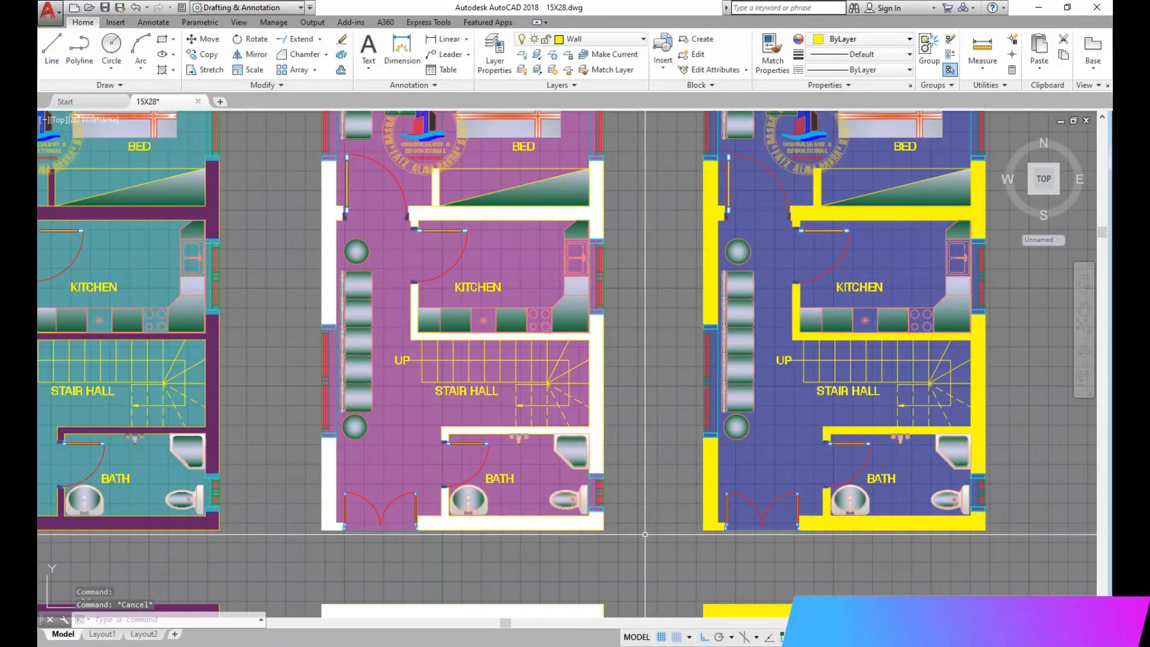
scroll(645, 462, down, 3)
scroll(645, 463, up, 3)
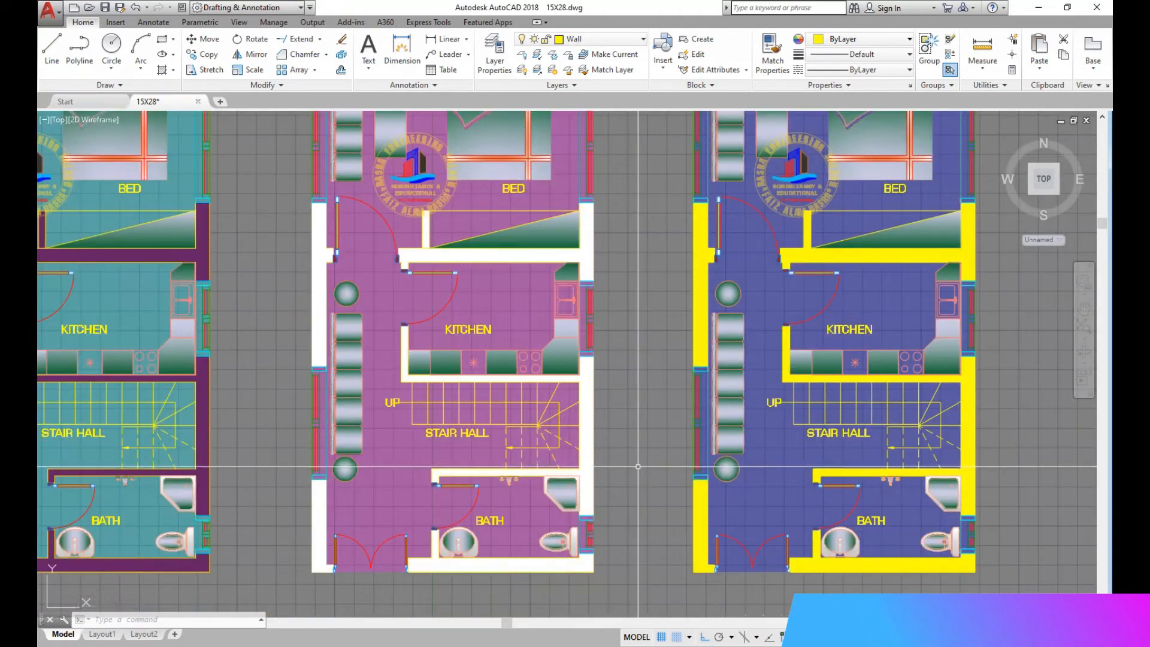
scroll(637, 466, down, 3)
scroll(928, 418, up, 3)
scroll(915, 414, down, 2)
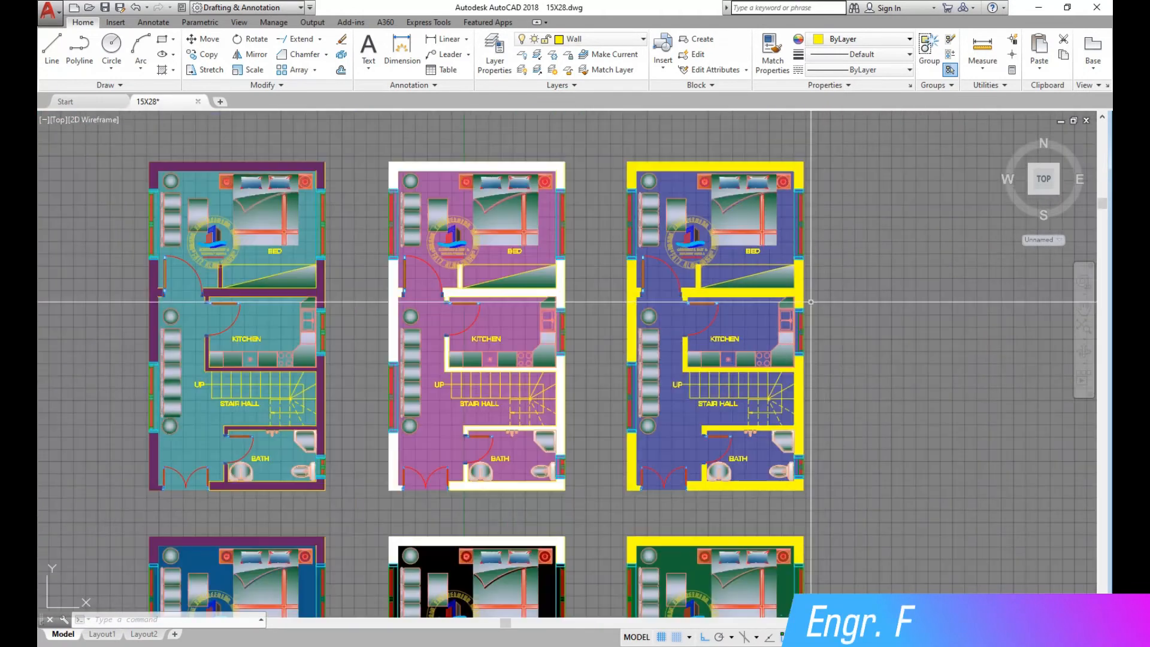
scroll(790, 503, up, 4)
scroll(880, 501, down, 2)
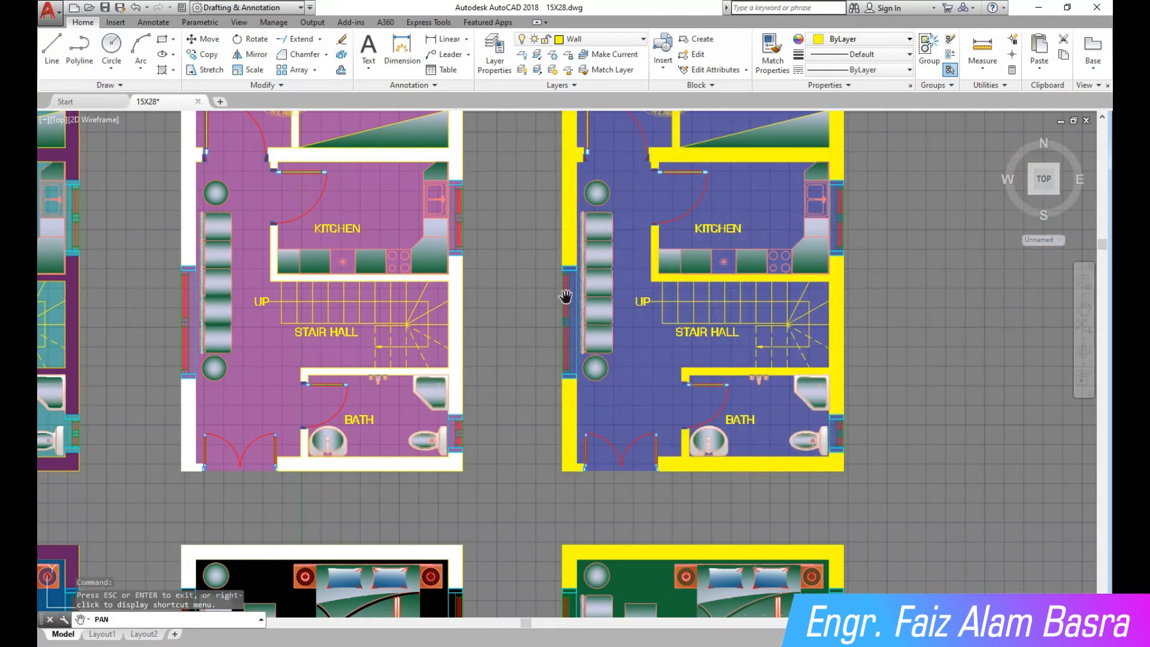
mouse_move(565, 296)
mouse_down()
mouse_move(798, 326)
mouse_move(779, 307)
mouse_up()
drag(449, 280, 617, 313)
right_click(614, 302)
click(630, 311)
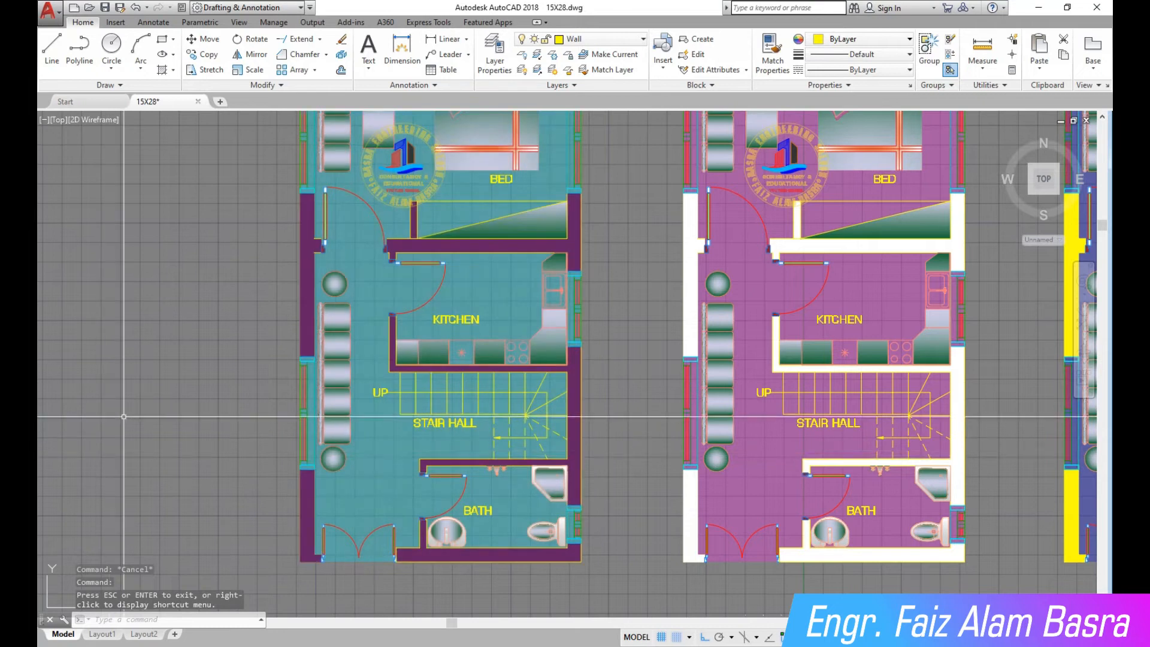
scroll(249, 377, up, 2)
scroll(300, 322, down, 2)
scroll(319, 399, up, 4)
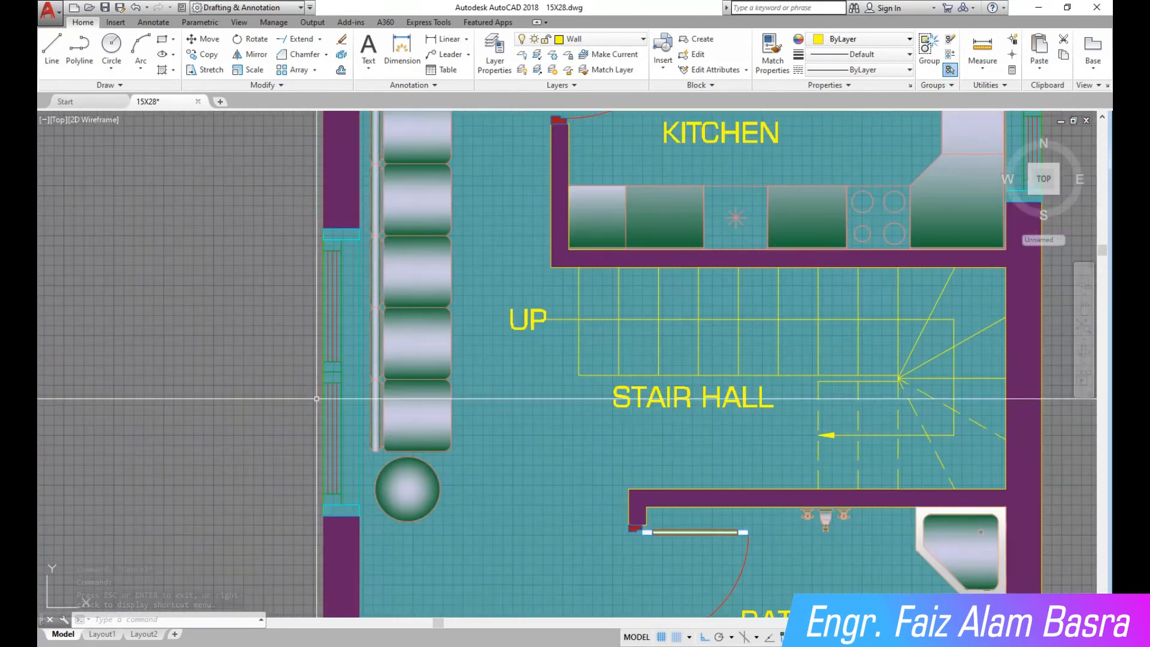
scroll(269, 372, up, 2)
Send the cyan floor hatch of the purple-walled plan to the back of the draw order.
scroll(322, 369, down, 5)
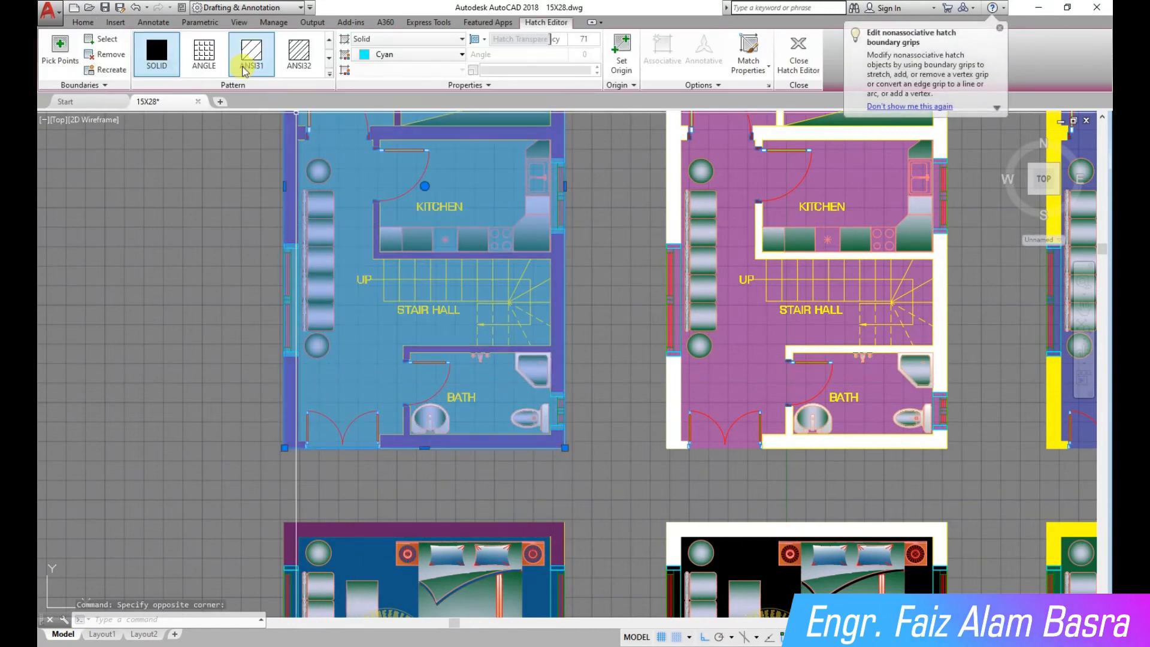
click(82, 22)
click(287, 85)
click(322, 115)
click(333, 162)
key(Escape)
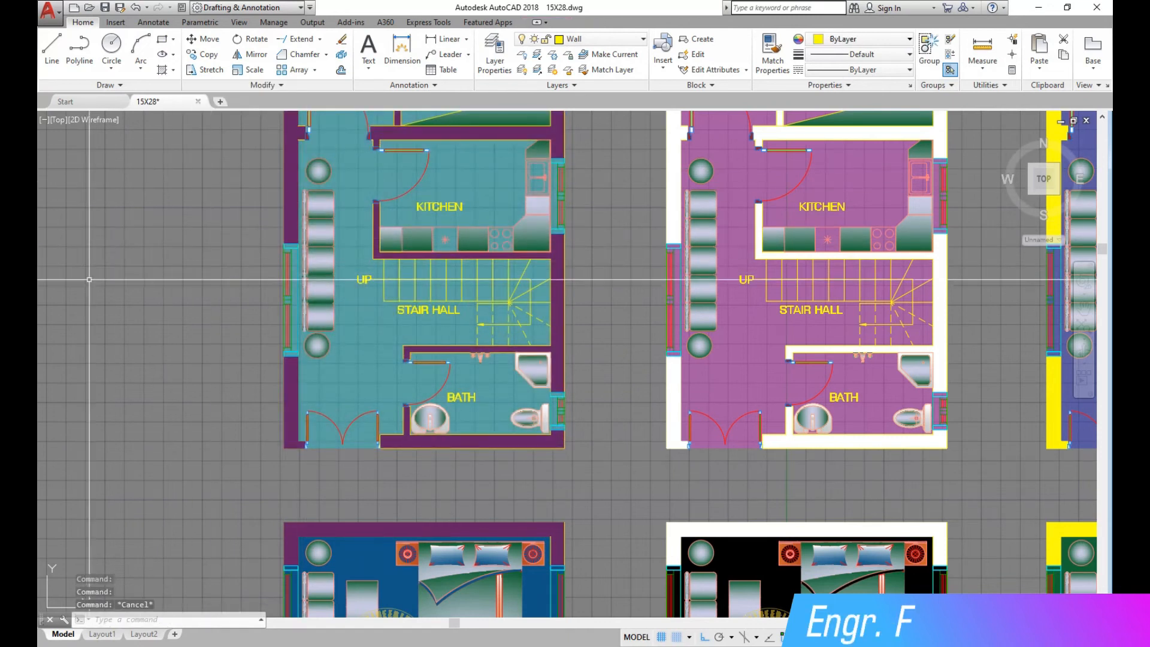
Copy the three top-row plans horizontally to the empty space left of the original row.
scroll(478, 330, down, 5)
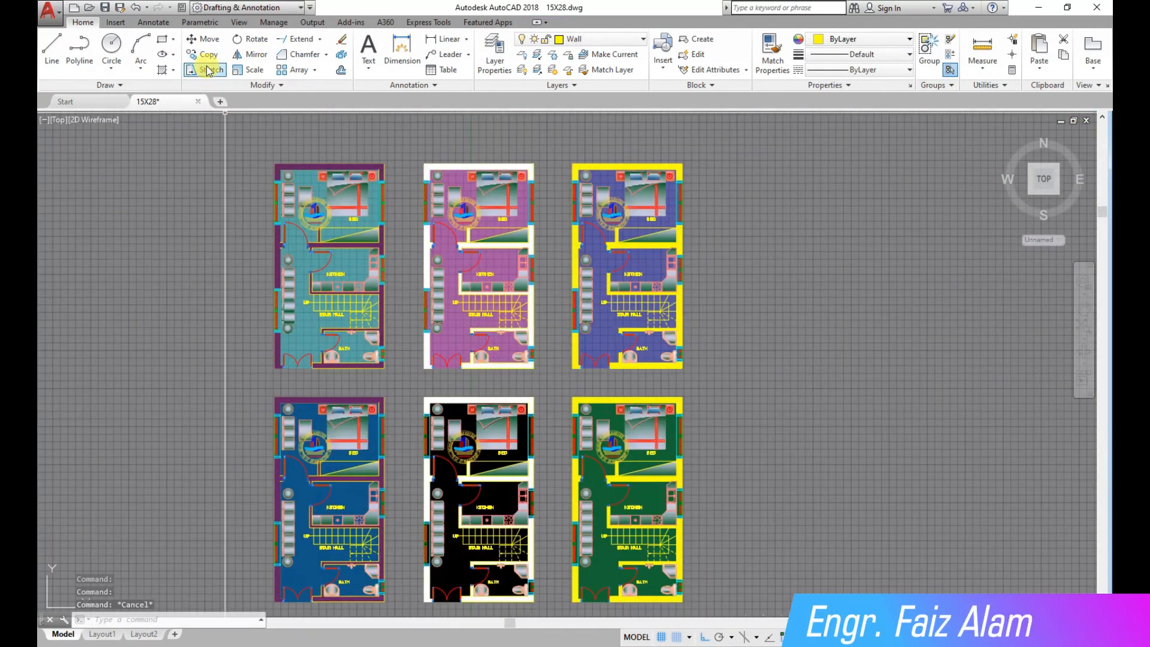
click(709, 380)
click(267, 135)
key(Return)
click(341, 130)
scroll(544, 154, down, 2)
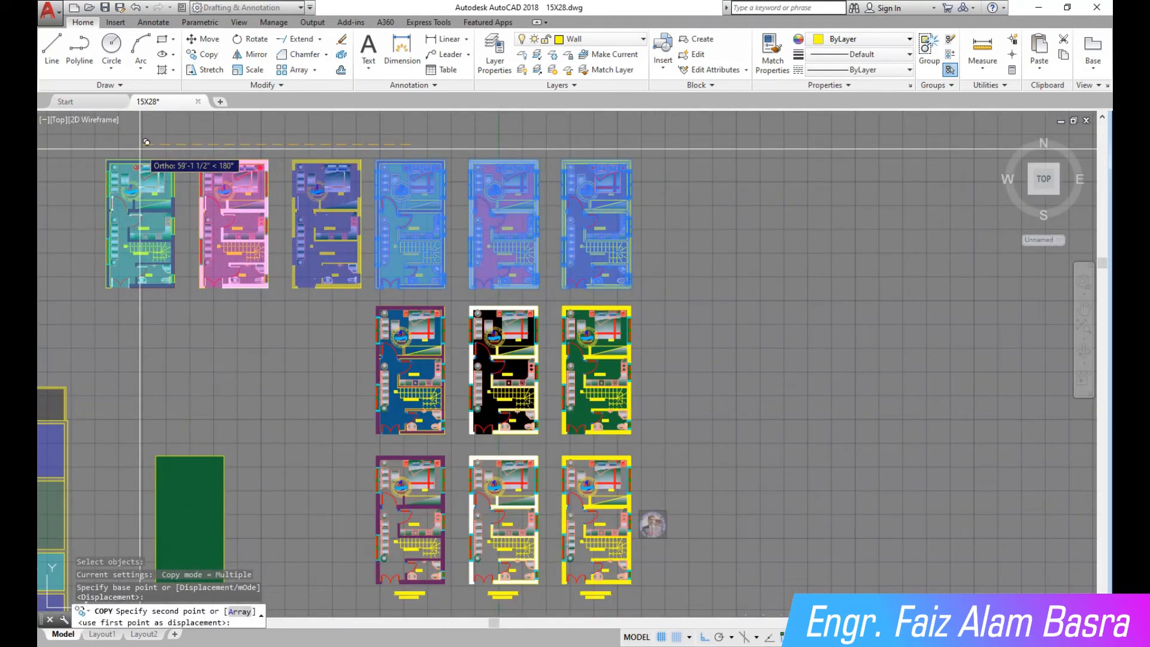
click(168, 150)
key(Escape)
Examine the floor fills and walls of the copied plans alongside the original cyan-floored plan.
scroll(338, 188, up, 6)
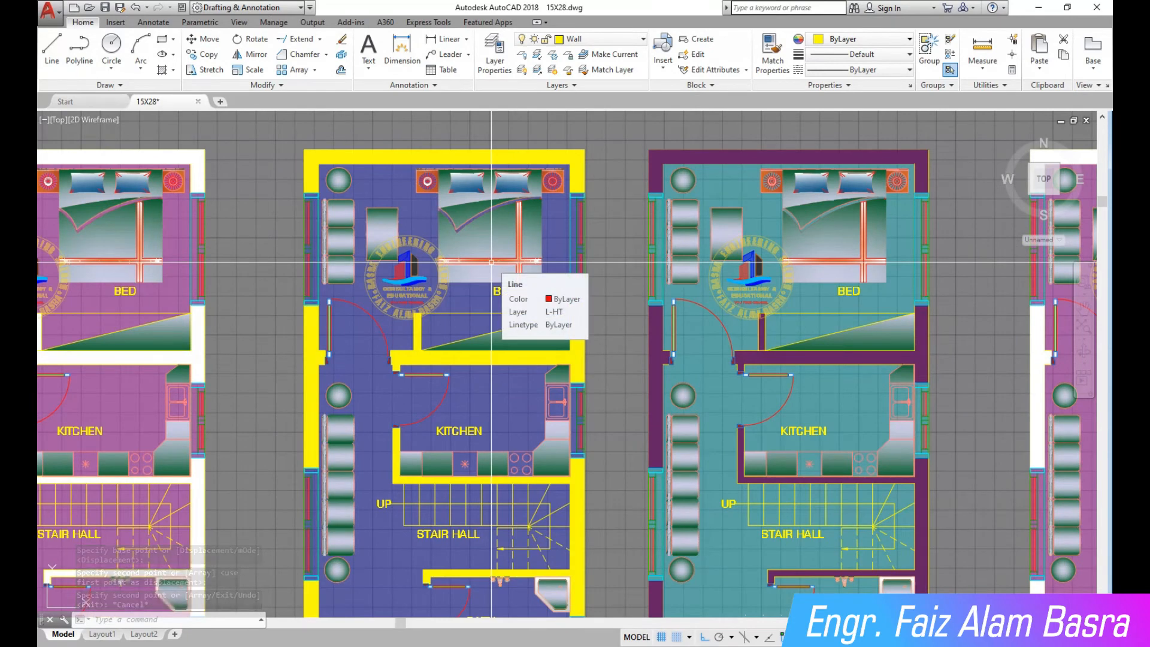
scroll(406, 367, up, 2)
scroll(432, 205, down, 4)
scroll(396, 282, up, 4)
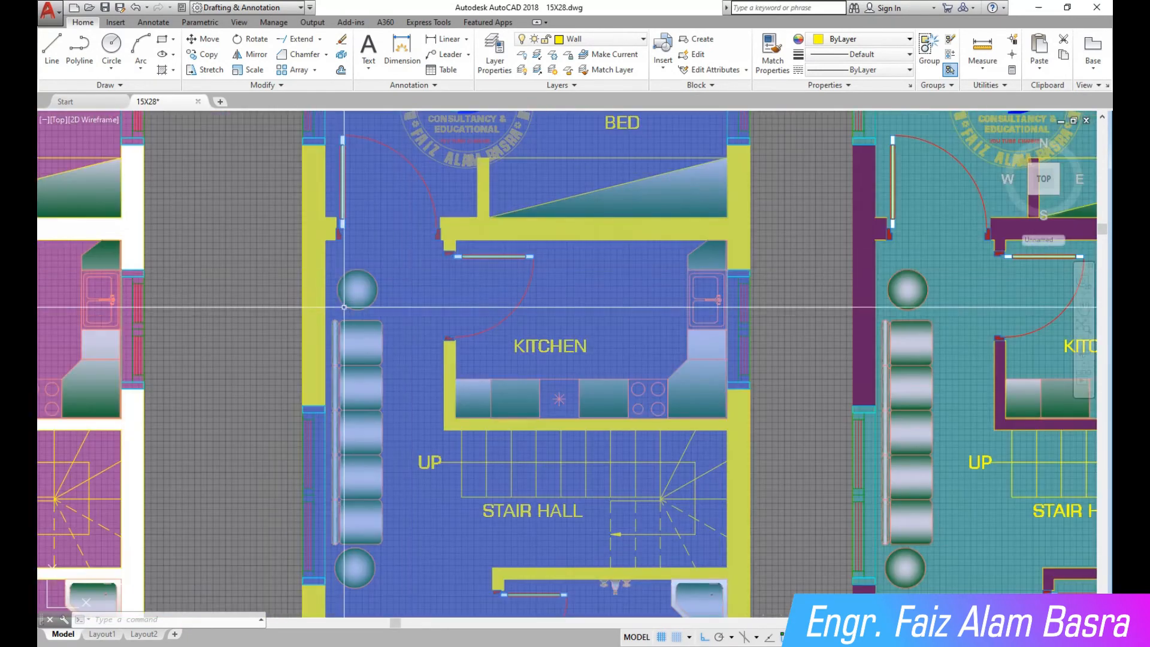
scroll(344, 308, down, 5)
scroll(531, 202, up, 3)
scroll(504, 204, up, 2)
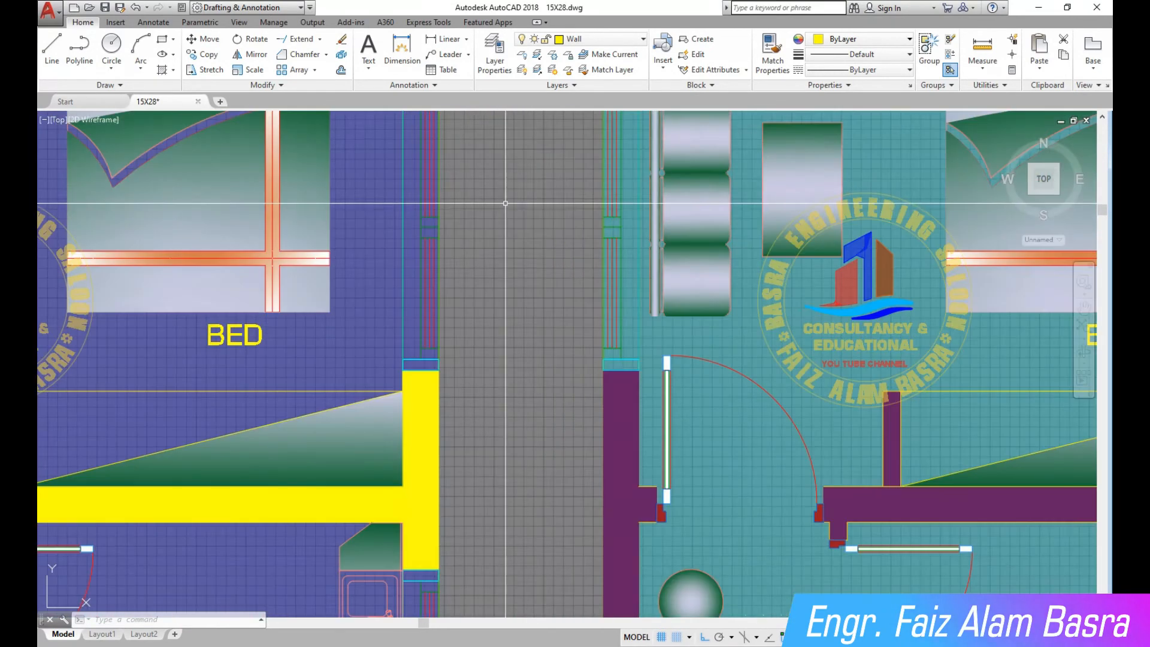
scroll(479, 219, down, 5)
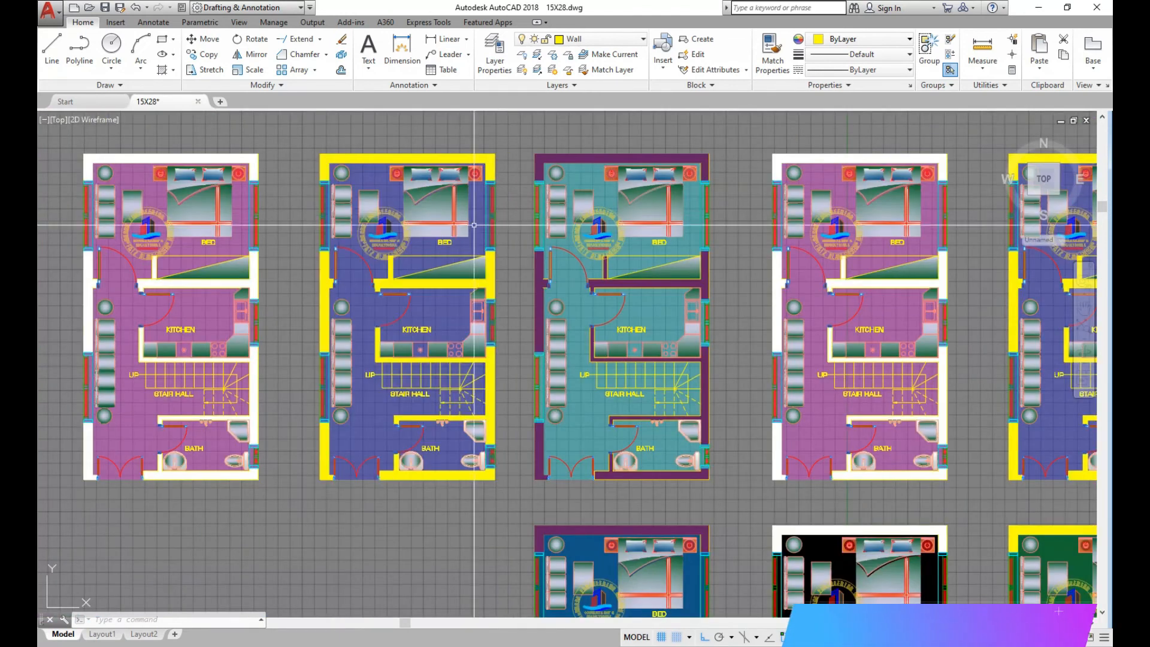
scroll(352, 163, up, 2)
Change the floor hatch of the copied yellow-walled plan to colour 19,103,52 and send it to the back.
click(369, 150)
click(461, 56)
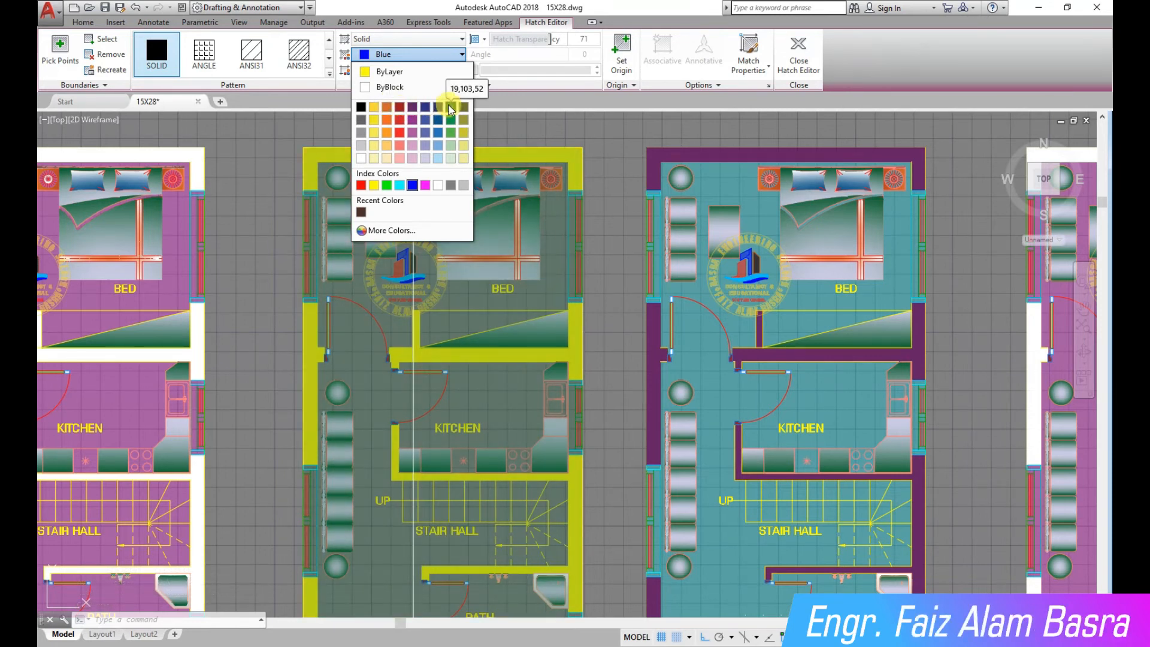
click(451, 107)
click(83, 22)
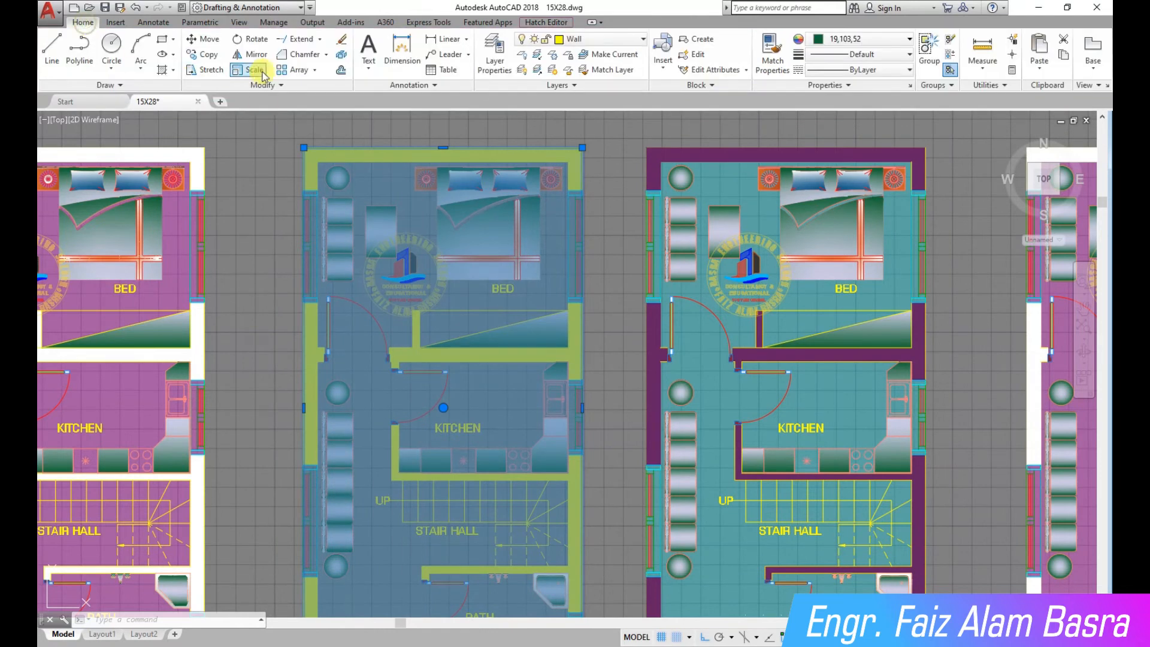
click(323, 117)
click(352, 161)
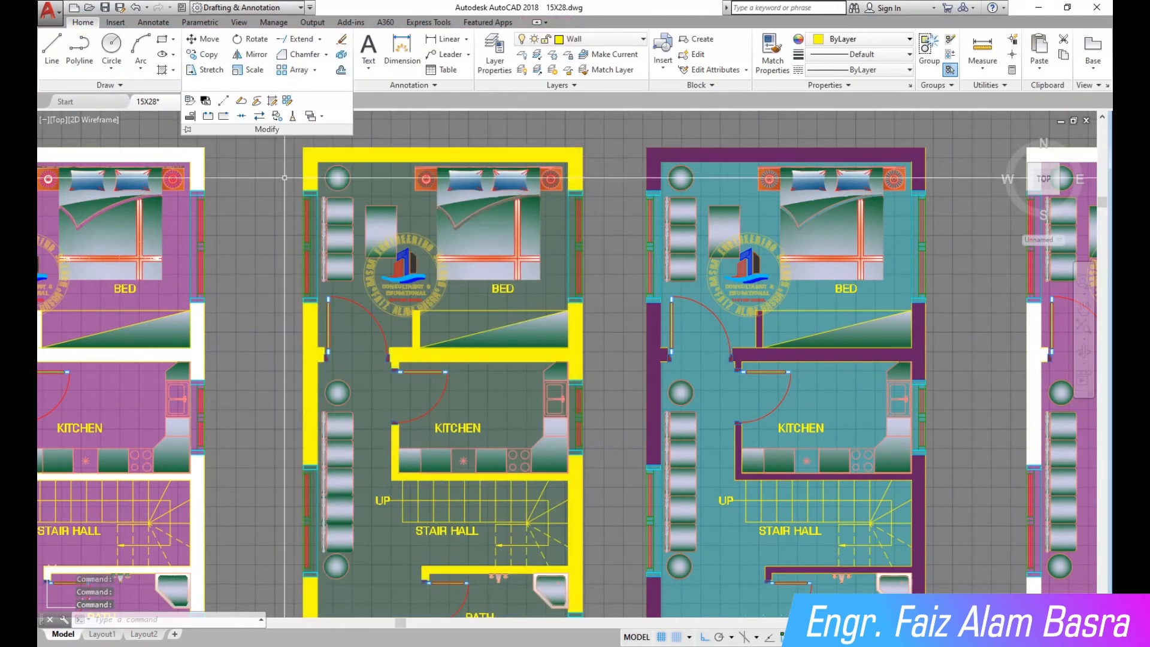
Change the magenta floor hatch of the copied white-walled plan to black.
scroll(544, 150, down, 2)
scroll(316, 409, up, 2)
scroll(419, 490, up, 2)
scroll(397, 489, down, 2)
scroll(502, 399, down, 2)
scroll(399, 230, up, 2)
click(412, 231)
click(376, 235)
click(466, 55)
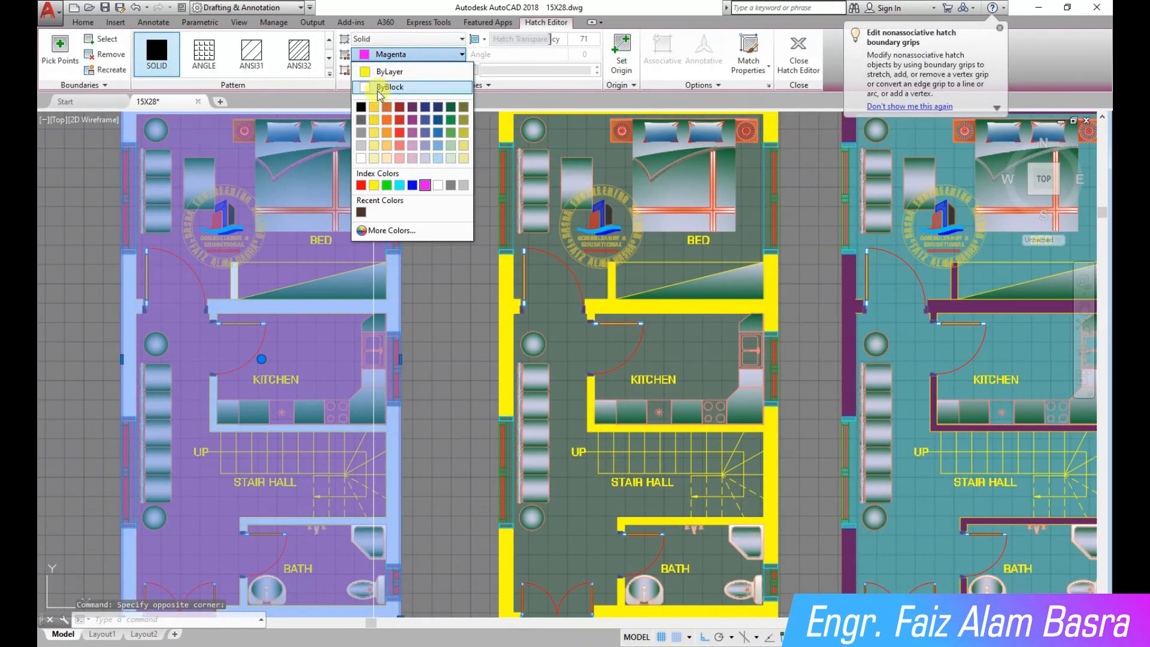
click(362, 109)
key(Escape)
Change the cyan floor hatch of the copied purple-walled plan to colour 152,152,204.
scroll(589, 192, down, 2)
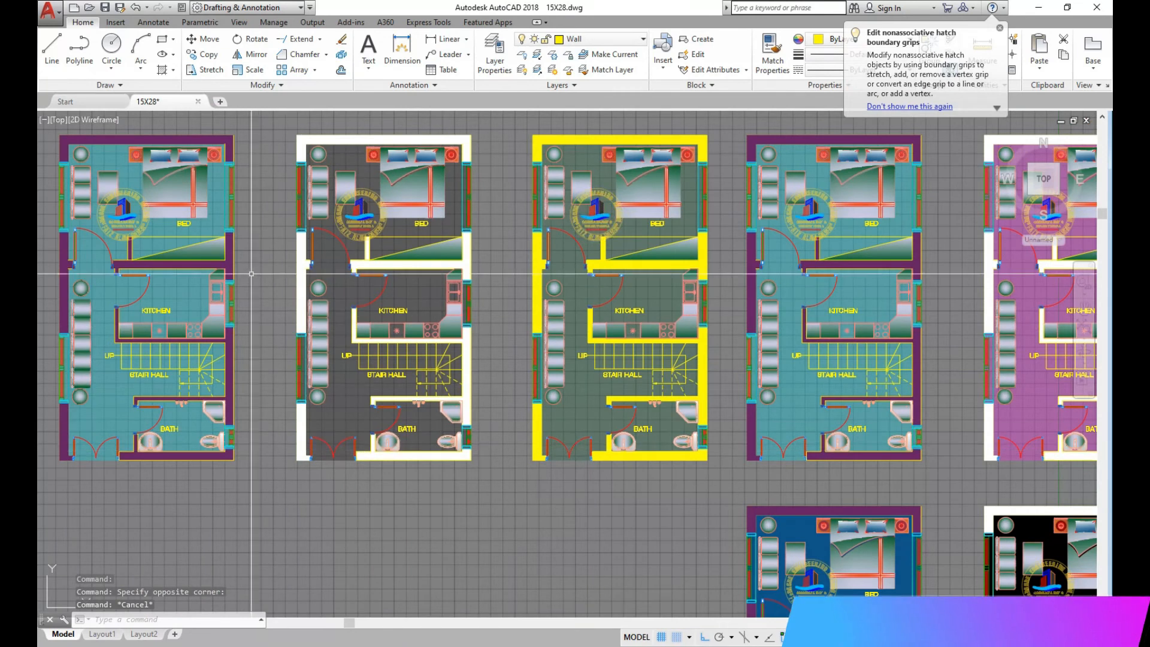
scroll(281, 288, up, 2)
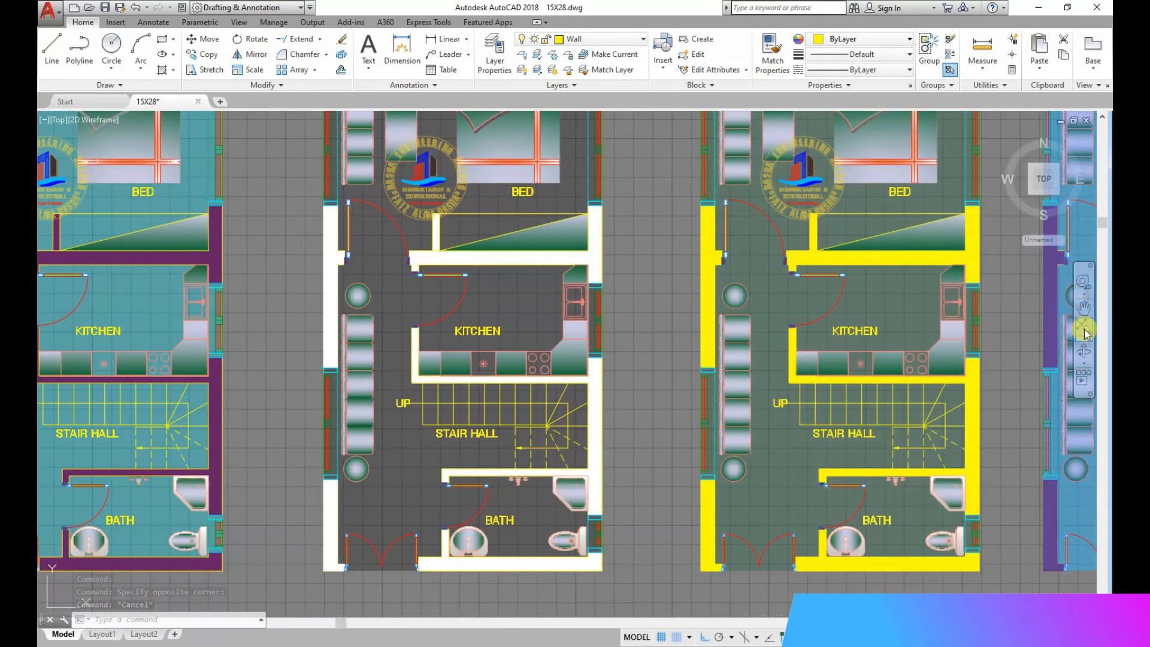
click(1082, 306)
drag(674, 284, 678, 329)
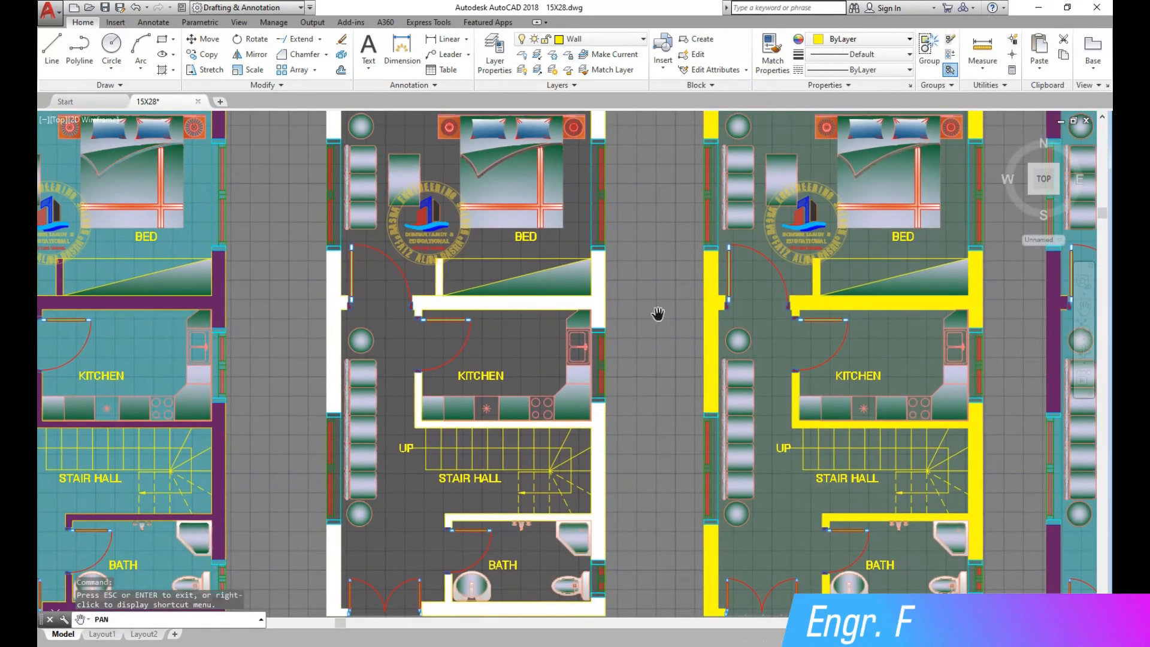
right_click(661, 314)
click(670, 321)
click(273, 200)
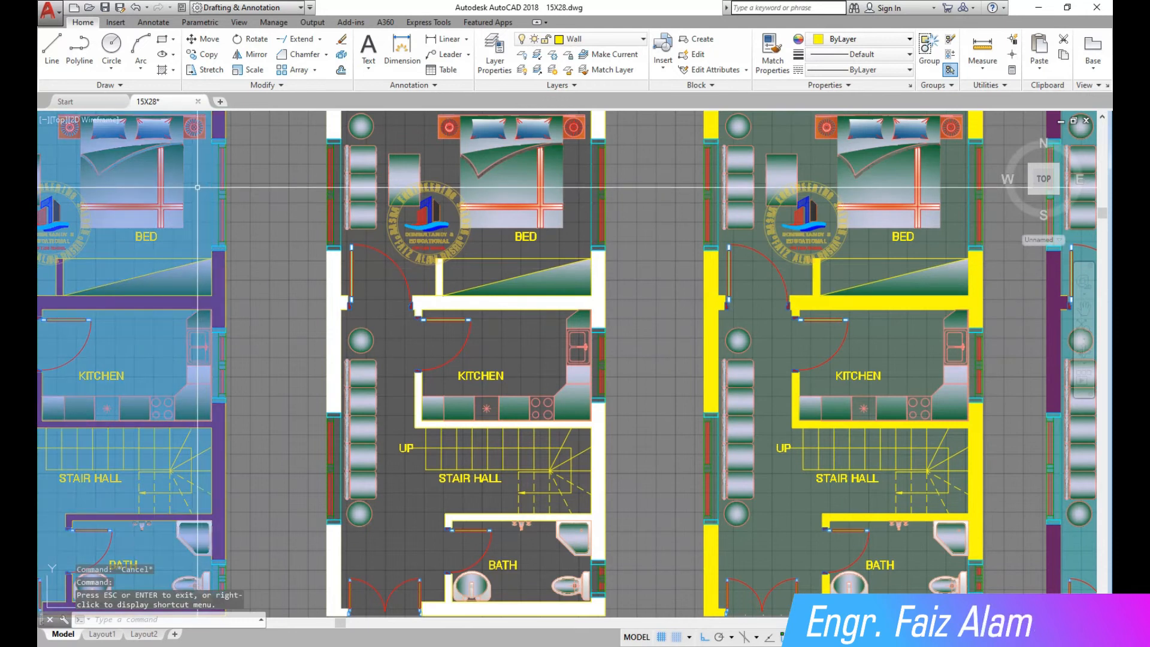
click(224, 188)
click(457, 55)
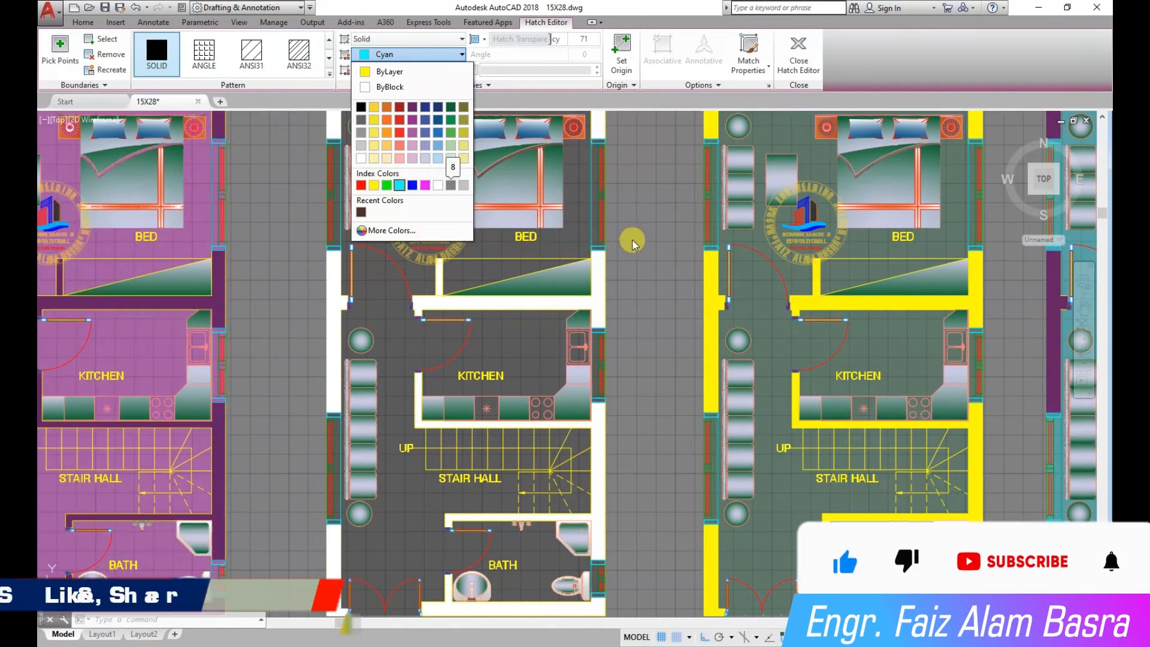
scroll(632, 241, down, 2)
scroll(310, 166, up, 2)
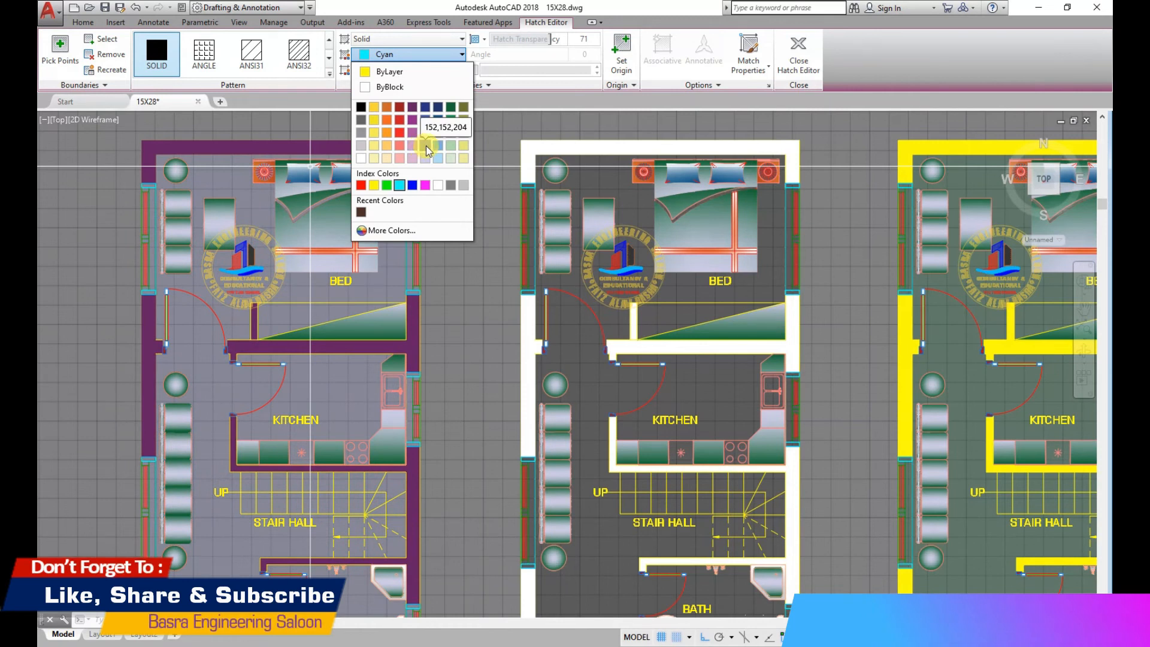
click(426, 145)
Inspect the recoloured purple-walled plan closely and compare its rooms with the adjacent black-floored plan.
scroll(284, 373, up, 2)
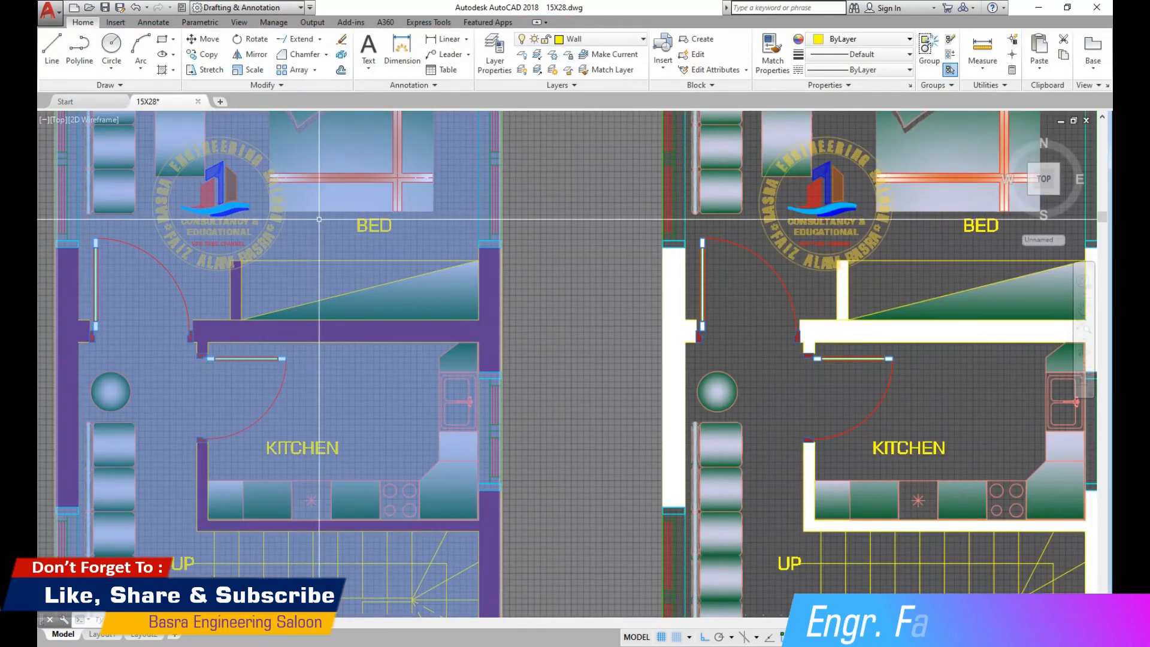
scroll(320, 222, down, 2)
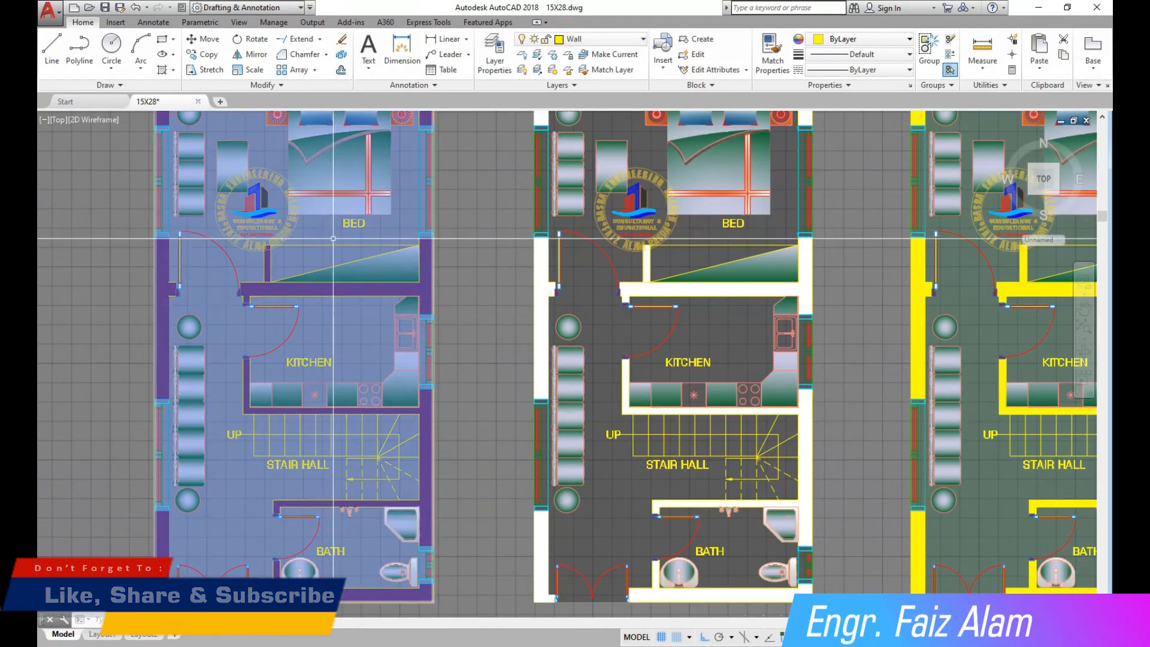
scroll(349, 363, down, 2)
scroll(139, 480, up, 2)
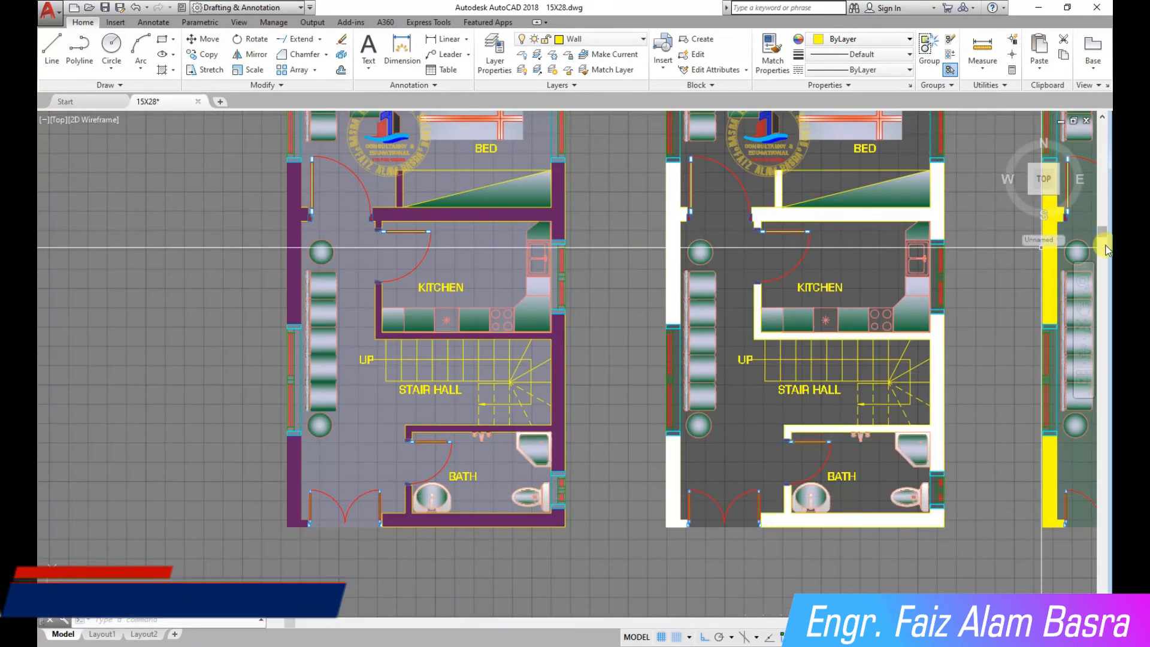
click(1083, 308)
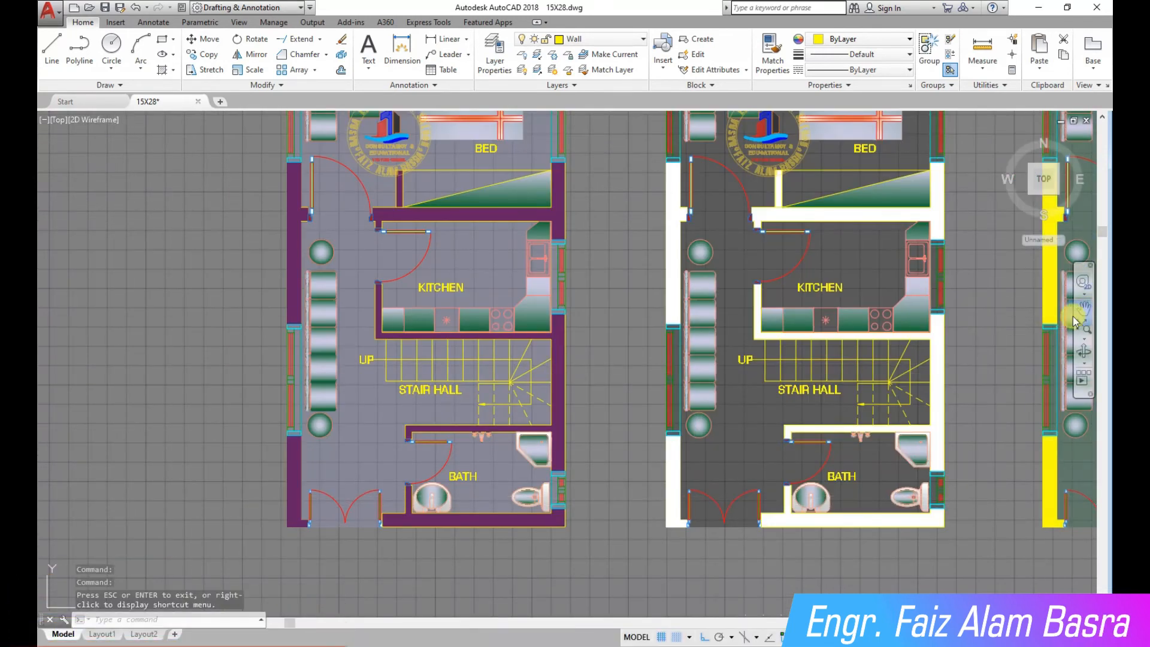
drag(611, 234, 563, 306)
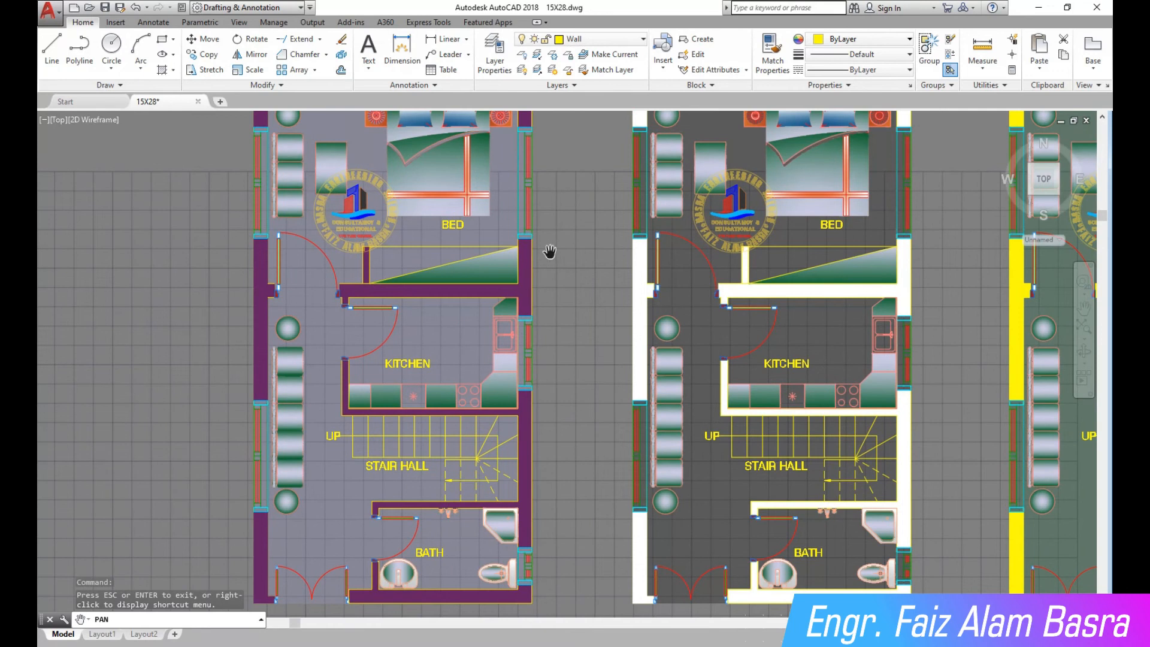
scroll(570, 220, down, 2)
scroll(571, 198, up, 2)
mouse_move(569, 231)
mouse_down()
mouse_move(536, 234)
mouse_move(551, 229)
mouse_up()
right_click(558, 215)
click(574, 222)
Review the top row plan by plan, from the recoloured copies across to the yellow-walled plan with the blue floor.
click(1084, 339)
click(1050, 392)
drag(918, 289, 927, 311)
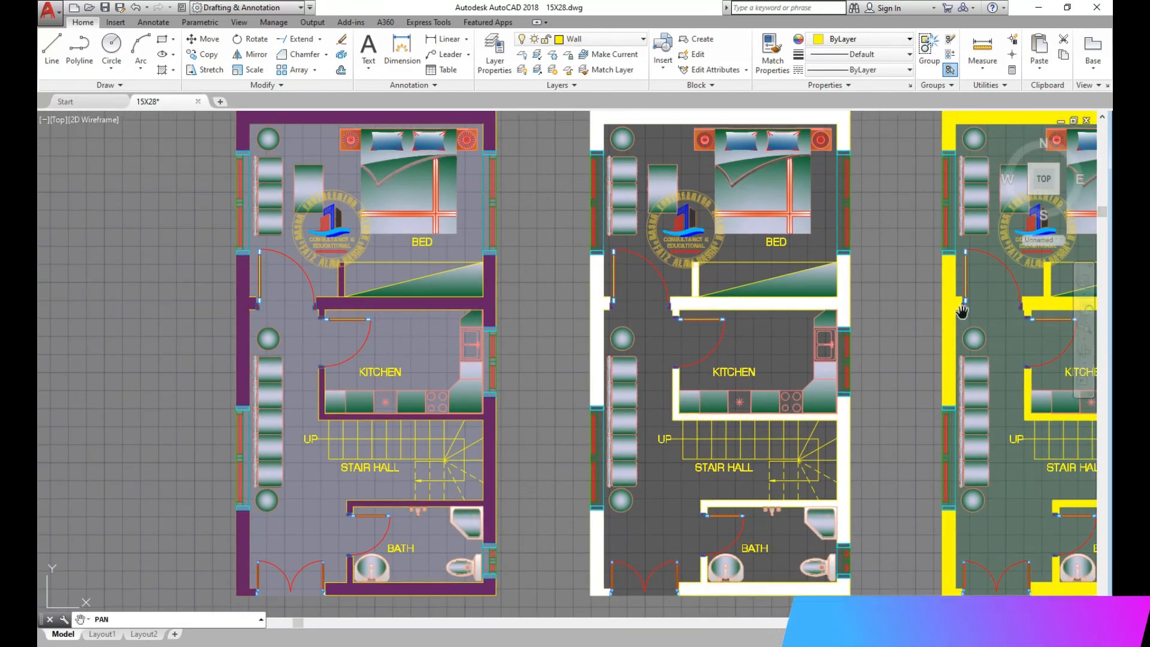
drag(919, 305, 815, 311)
key(Escape)
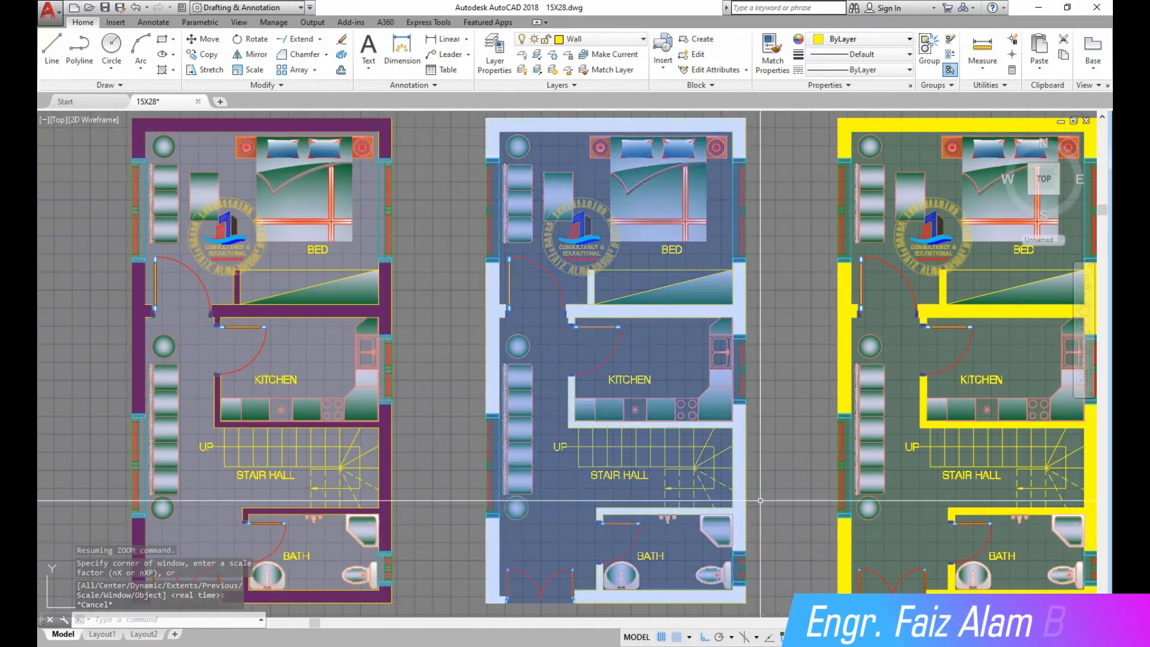
click(1083, 308)
mouse_move(839, 323)
mouse_down()
mouse_move(397, 342)
mouse_move(38, 321)
mouse_move(83, 327)
mouse_up()
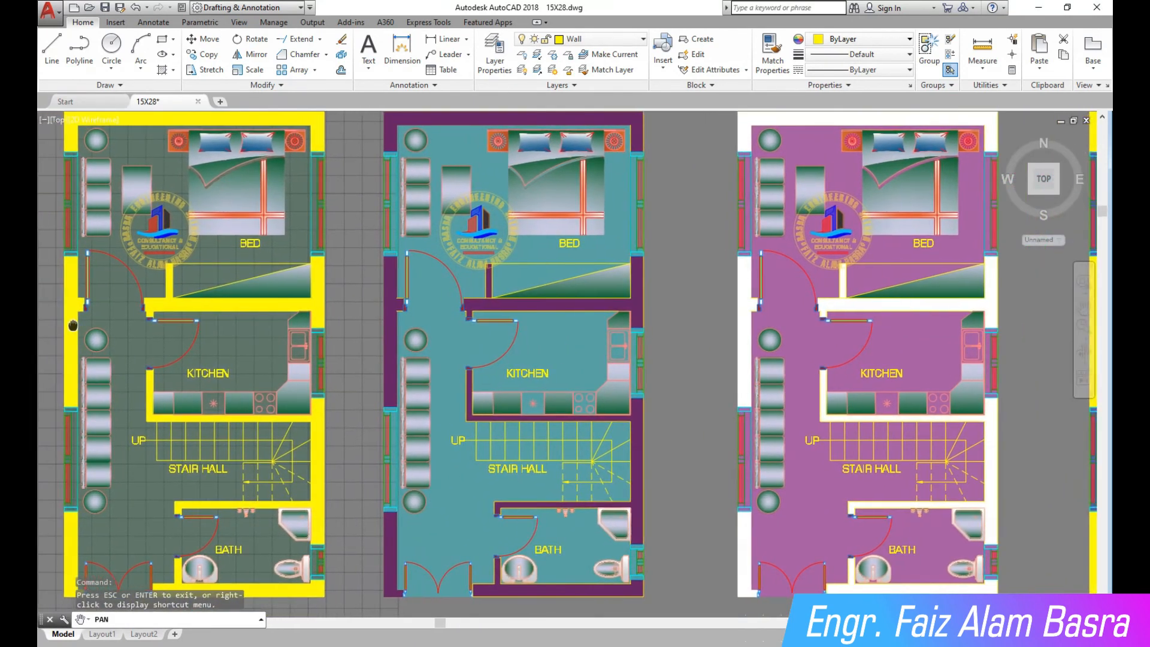
click(383, 473)
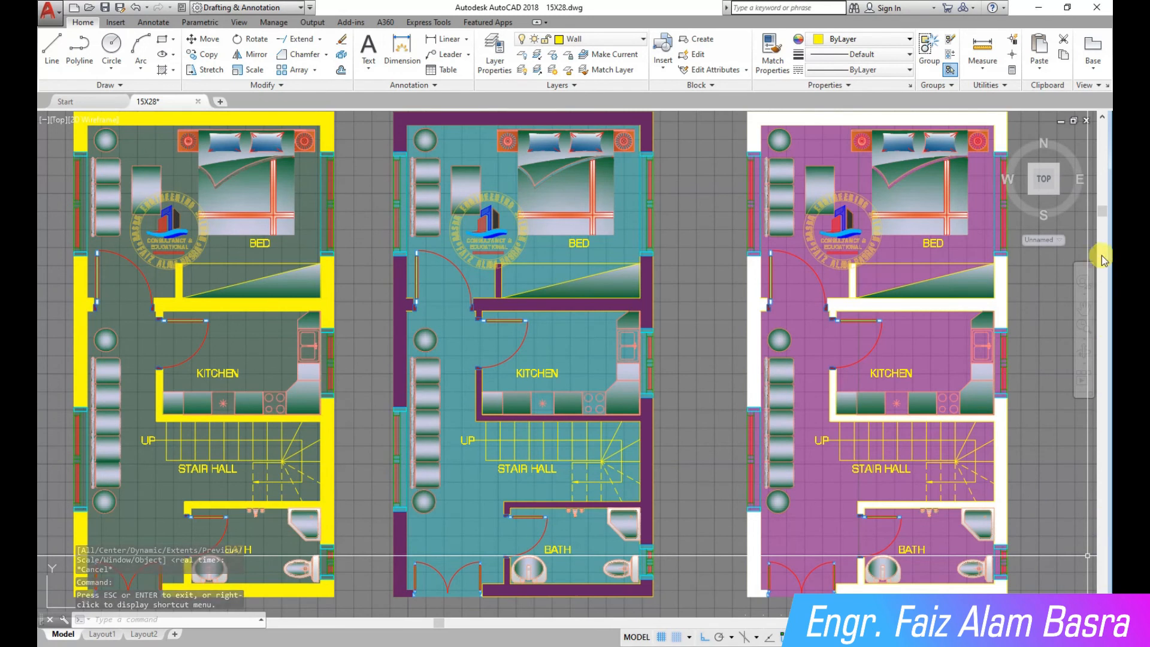
drag(1029, 343, 520, 347)
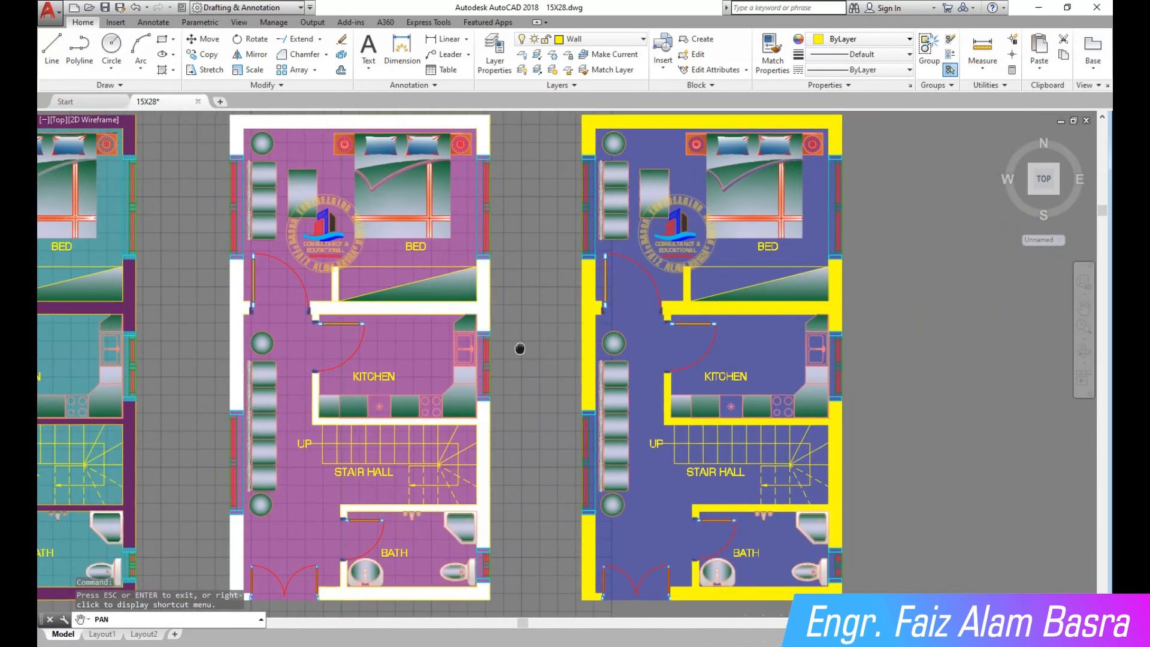
right_click(530, 347)
click(553, 355)
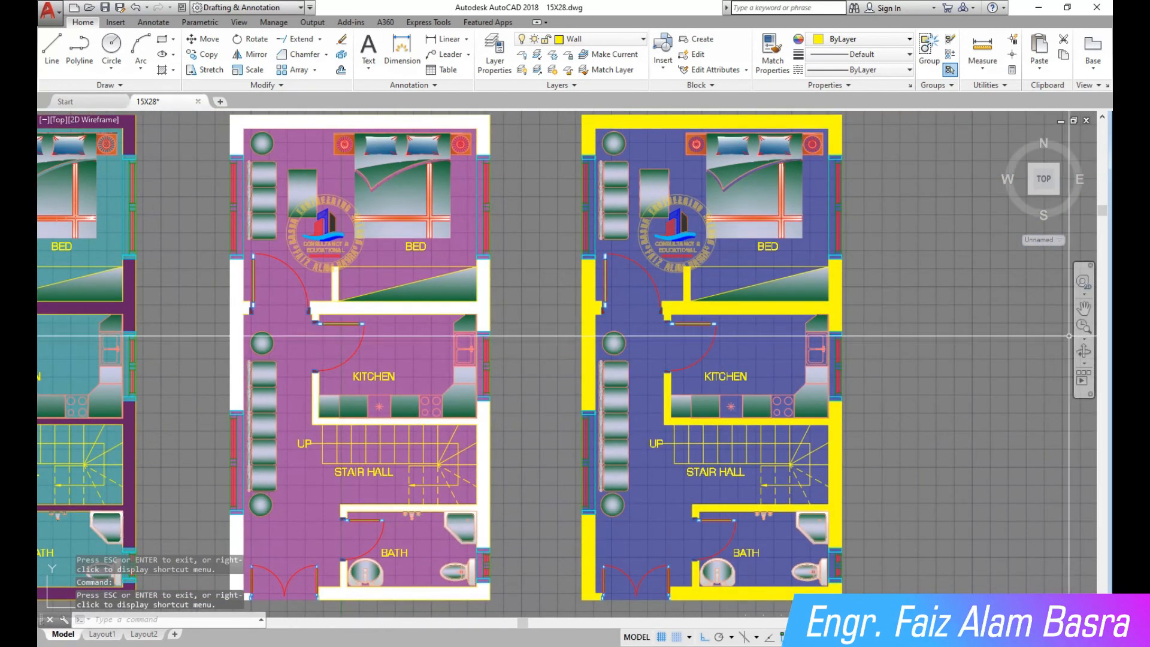
Review the second-row plans with blue, black and green floors, and compare them with the top-row variants.
click(1085, 312)
drag(979, 435, 971, 117)
mouse_move(977, 437)
mouse_down()
mouse_move(1018, 210)
mouse_move(1110, 226)
mouse_up()
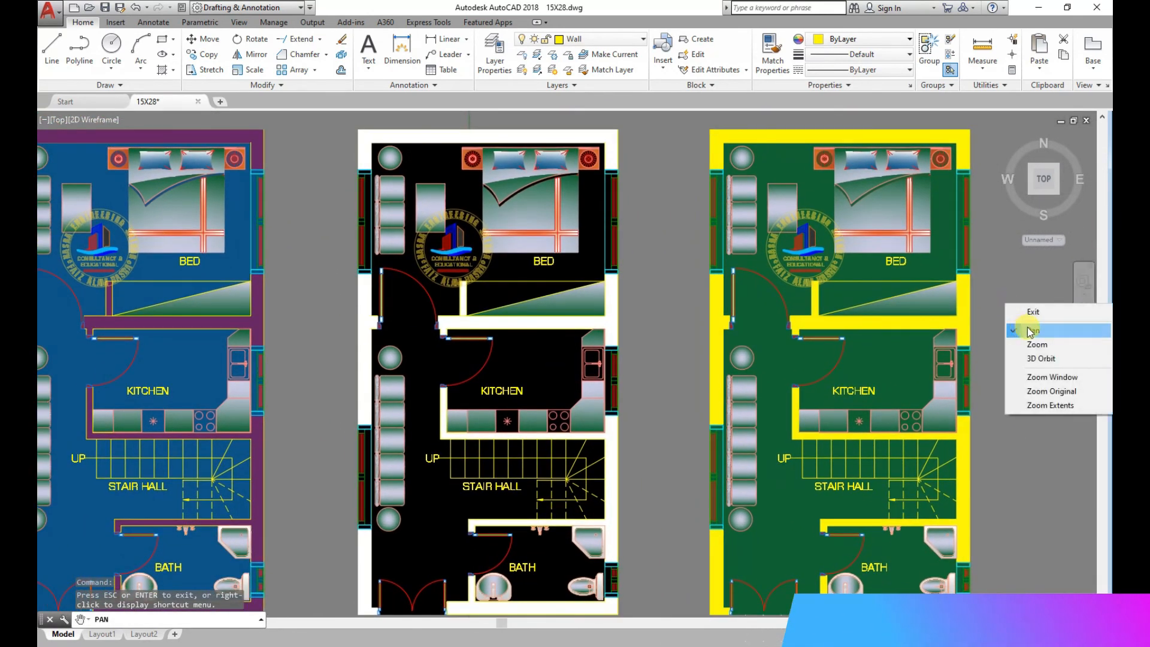
click(1031, 311)
click(1084, 308)
mouse_move(1035, 349)
mouse_down()
mouse_move(1098, 343)
mouse_move(791, 419)
mouse_move(1038, 291)
mouse_move(1110, 345)
mouse_move(1046, 345)
mouse_move(1052, 334)
mouse_move(1050, 351)
mouse_move(716, 646)
mouse_move(946, 310)
mouse_up()
click(646, 302)
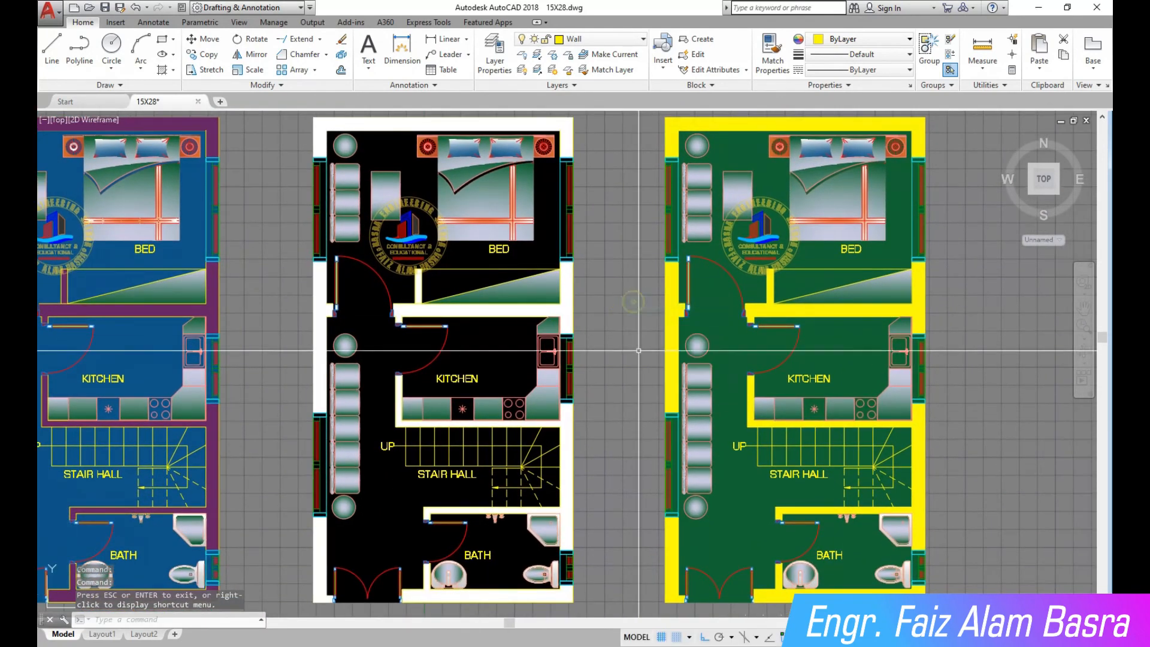
scroll(610, 403, down, 5)
scroll(327, 223, up, 5)
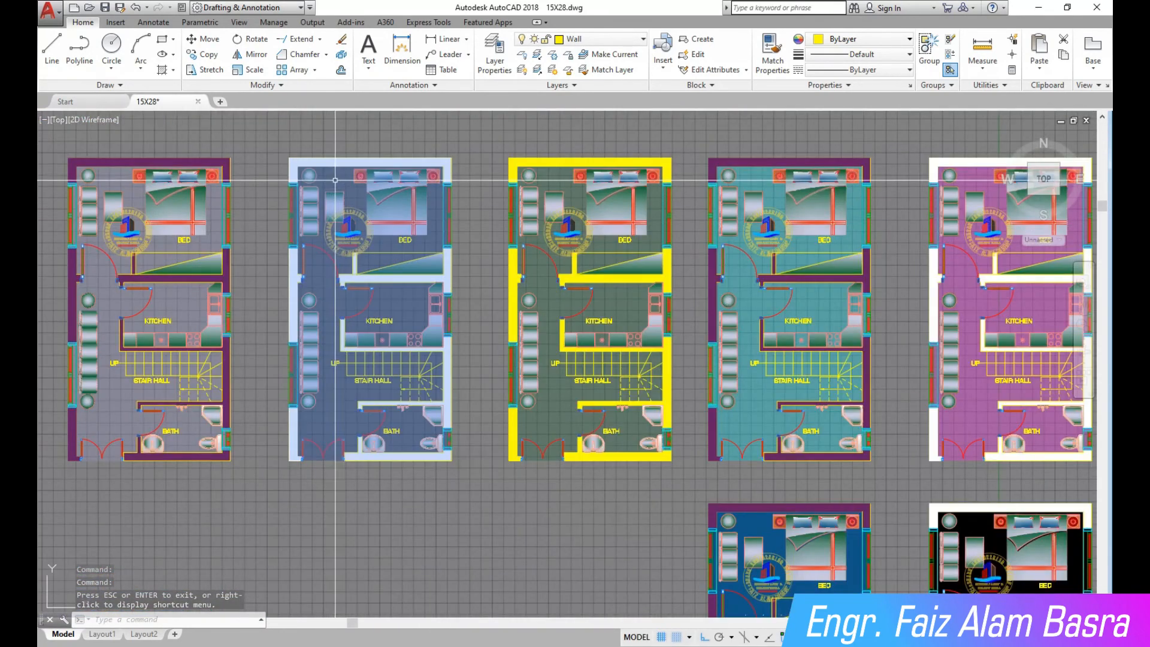